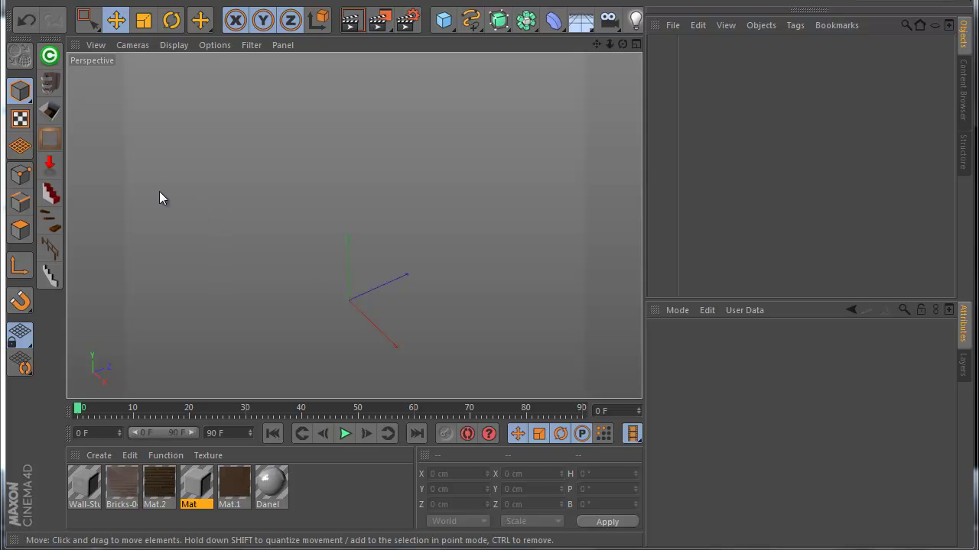
Add a NitroRoomGenerate object and a rectangle spline, and nest the rectangle under the room generator
{"action": "left_click", "coordinate": [49, 111]}
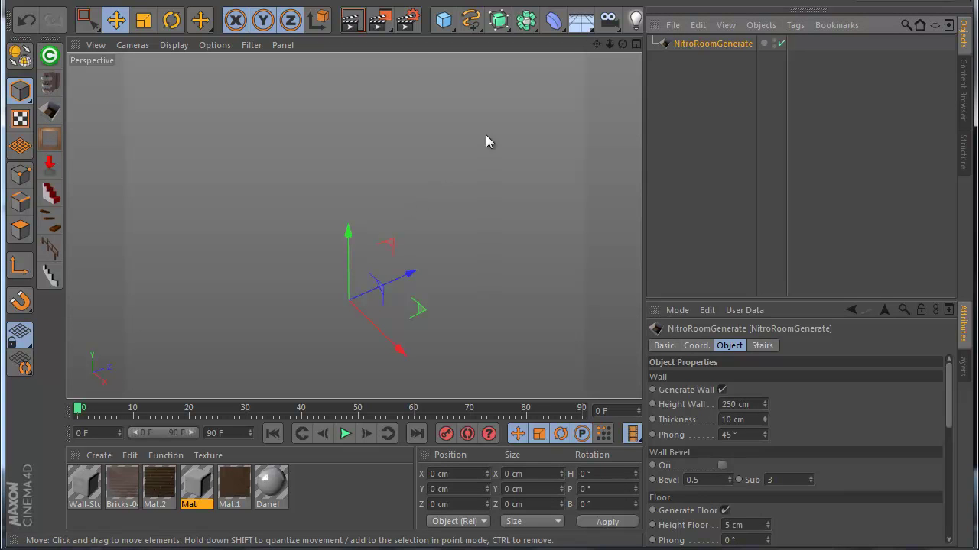
{"action": "left_click", "coordinate": [470, 20]}
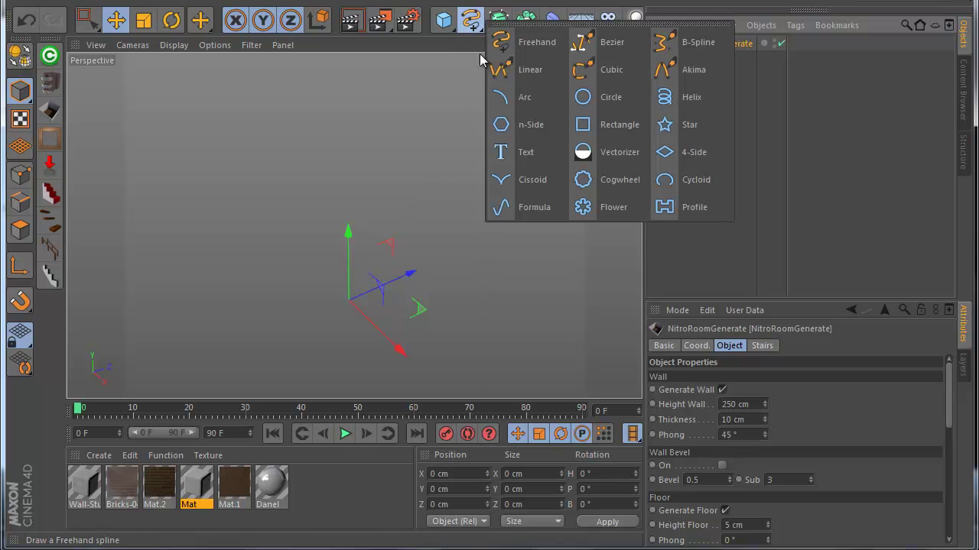
{"action": "left_click", "coordinate": [582, 125]}
{"action": "left_click_drag", "start_coordinate": [703, 42], "coordinate": [715, 60]}
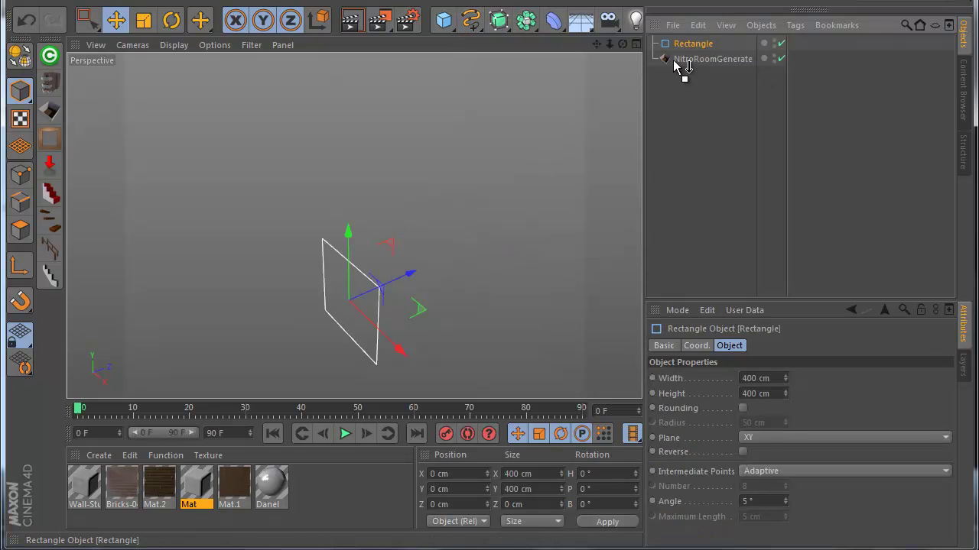
Attach a NitroRoomGenerateTag to the rectangle spline
{"action": "right_click", "coordinate": [704, 67]}
{"action": "mouse_move", "coordinate": [823, 168]}
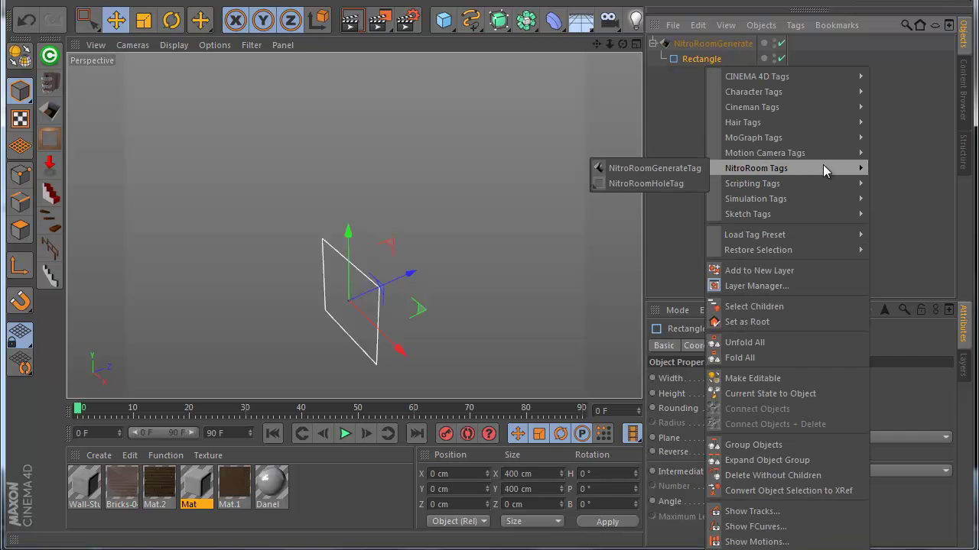
{"action": "left_click", "coordinate": [682, 169]}
Maximize the top view and switch it to a shaded display, with the square room centred
{"action": "middle_click", "coordinate": [478, 218]}
{"action": "middle_click", "coordinate": [502, 145]}
{"action": "middle_click", "coordinate": [493, 165]}
{"action": "left_click_drag", "start_coordinate": [609, 44], "coordinate": [487, 216]}
{"action": "middle_click", "coordinate": [539, 106]}
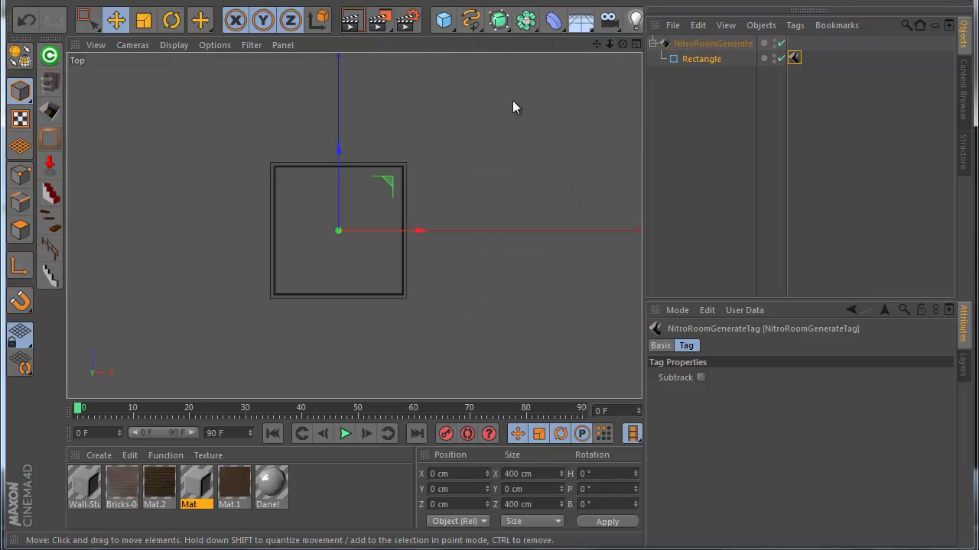
{"action": "left_click", "coordinate": [174, 44]}
{"action": "left_click", "coordinate": [212, 68]}
{"action": "middle_click_drag", "start_coordinate": [466, 232], "coordinate": [501, 231]}
{"action": "scroll", "coordinate": [384, 236], "scroll_direction": "up", "scroll_amount": 1}
{"action": "scroll", "coordinate": [402, 221], "scroll_direction": "up", "scroll_amount": 1}
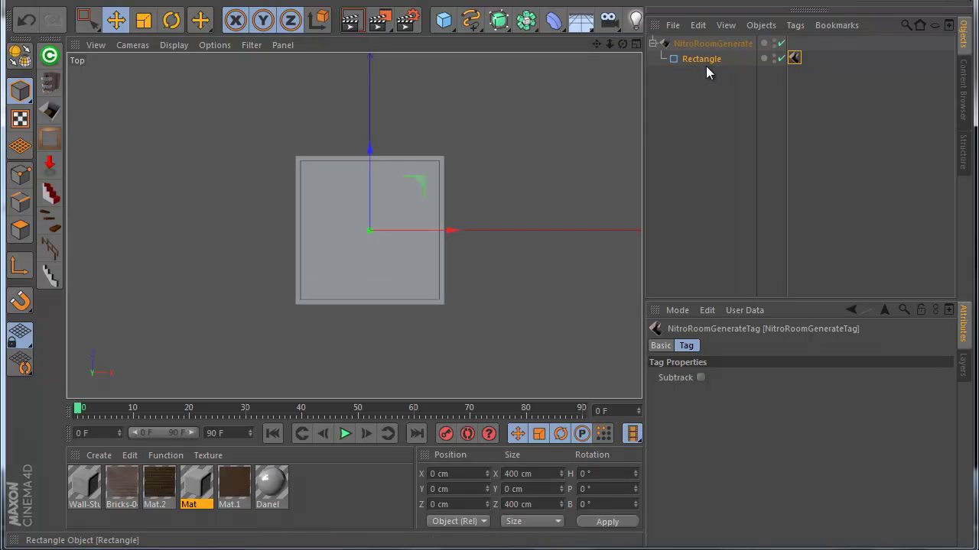
Make the rectangle spline editable and move its upper-right corner point in to the middle of the top side
{"action": "left_click", "coordinate": [20, 55]}
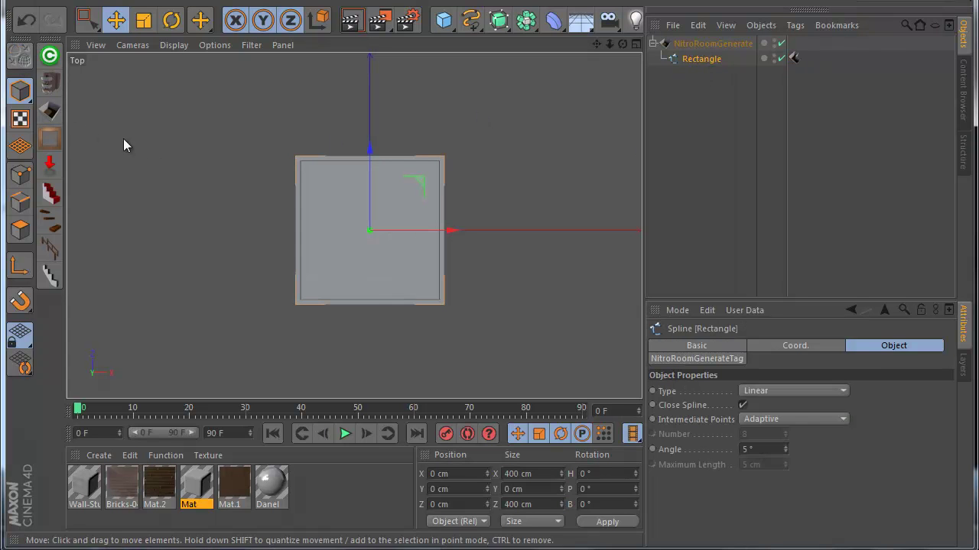
{"action": "left_click", "coordinate": [19, 174]}
{"action": "left_click", "coordinate": [442, 158]}
{"action": "left_click_drag", "start_coordinate": [519, 175], "coordinate": [445, 191]}
Add three points along the room outline's right and upper edges and pull each one outward to form angled corners
{"action": "left_click", "coordinate": [406, 232], "text": "ctrl"}
{"action": "left_click_drag", "start_coordinate": [443, 250], "coordinate": [529, 274]}
{"action": "left_click", "coordinate": [406, 188], "text": "ctrl"}
{"action": "left_click_drag", "start_coordinate": [411, 196], "coordinate": [415, 165]}
{"action": "left_click", "coordinate": [331, 170], "text": "ctrl"}
{"action": "left_click_drag", "start_coordinate": [346, 211], "coordinate": [345, 172]}
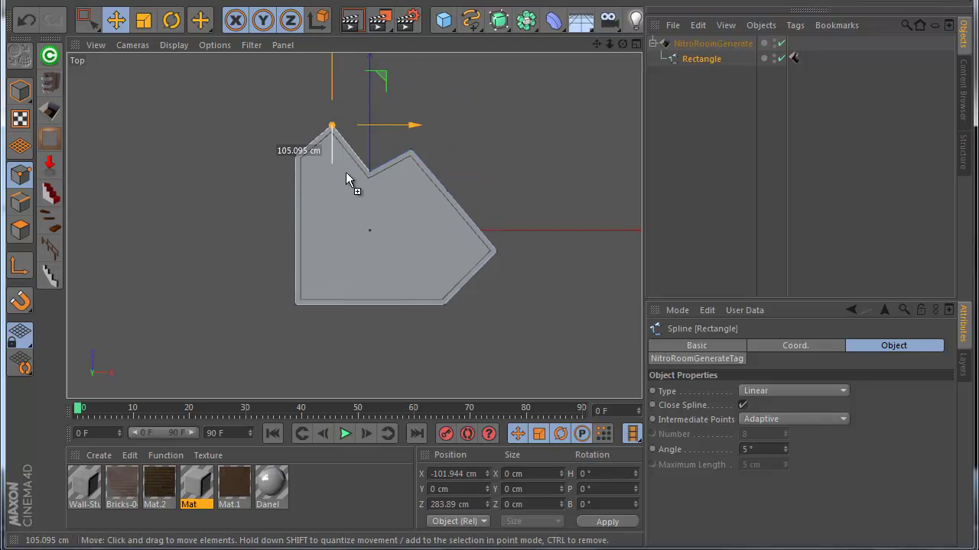
Add two points on the outline's left side, pulling the upper one outward and the lower one inward
{"action": "left_click", "coordinate": [299, 230], "text": "ctrl"}
{"action": "left_click_drag", "start_coordinate": [390, 266], "coordinate": [318, 262]}
{"action": "left_click", "coordinate": [275, 273], "text": "ctrl"}
{"action": "left_click_drag", "start_coordinate": [247, 302], "coordinate": [296, 265]}
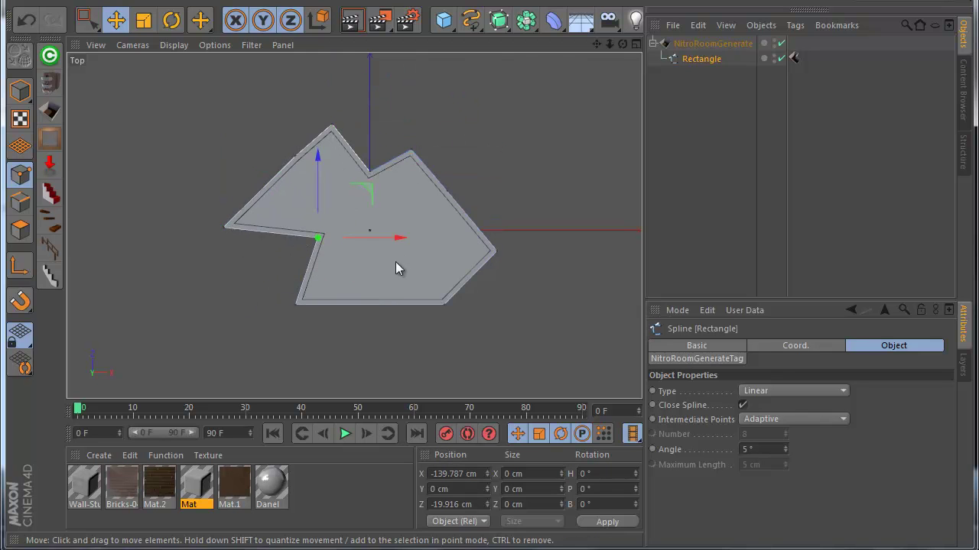
Examine the reshaped room from above in the perspective view with nothing selected
{"action": "middle_click", "coordinate": [396, 262]}
{"action": "middle_click", "coordinate": [250, 161]}
{"action": "scroll", "coordinate": [387, 303], "scroll_direction": "up", "scroll_amount": 1}
{"action": "left_click_drag", "start_coordinate": [622, 45], "coordinate": [488, 341]}
{"action": "scroll", "coordinate": [387, 299], "scroll_direction": "up", "scroll_amount": 2}
{"action": "left_click", "coordinate": [665, 213]}
{"action": "left_click_drag", "start_coordinate": [623, 45], "coordinate": [490, 340]}
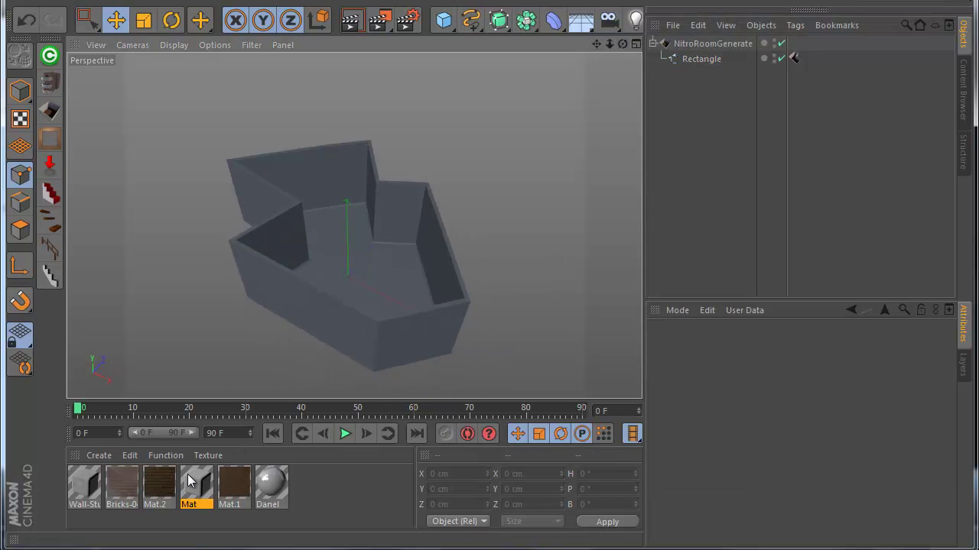
Apply the Mat.2 wood material to the NitroRoomGenerate object and restrict it to selection F
{"action": "left_click", "coordinate": [164, 481]}
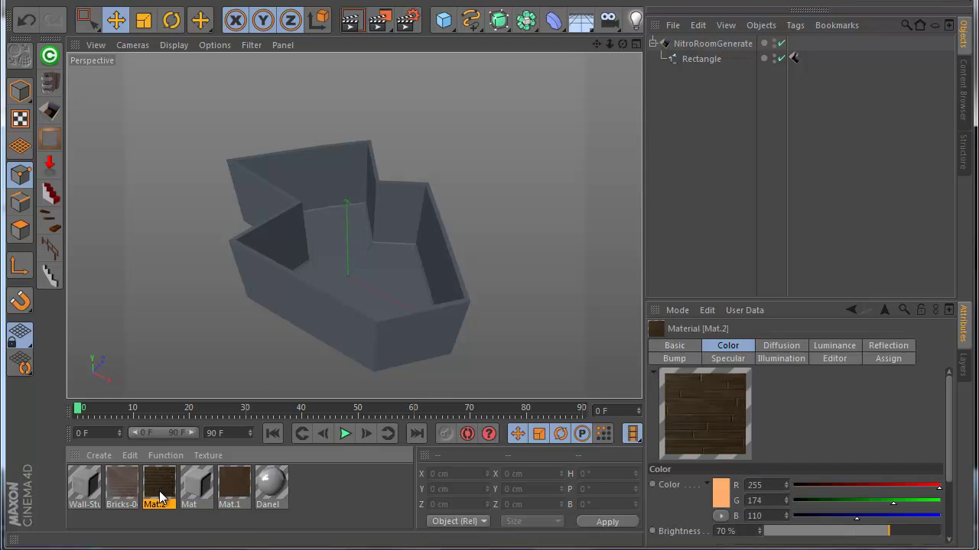
{"action": "left_click_drag", "start_coordinate": [675, 78], "coordinate": [710, 46]}
{"action": "left_click", "coordinate": [781, 394]}
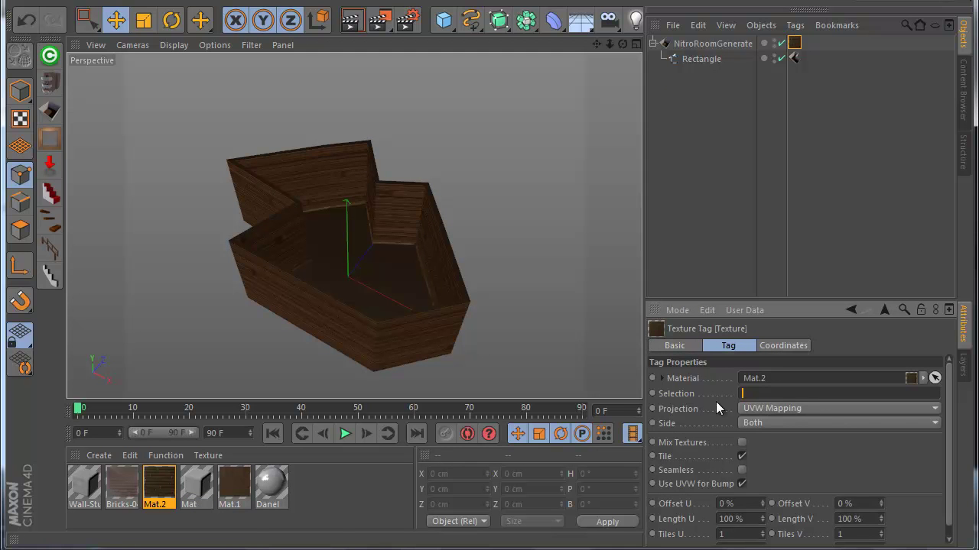
{"action": "scroll", "coordinate": [362, 269], "scroll_direction": "up", "scroll_amount": 2}
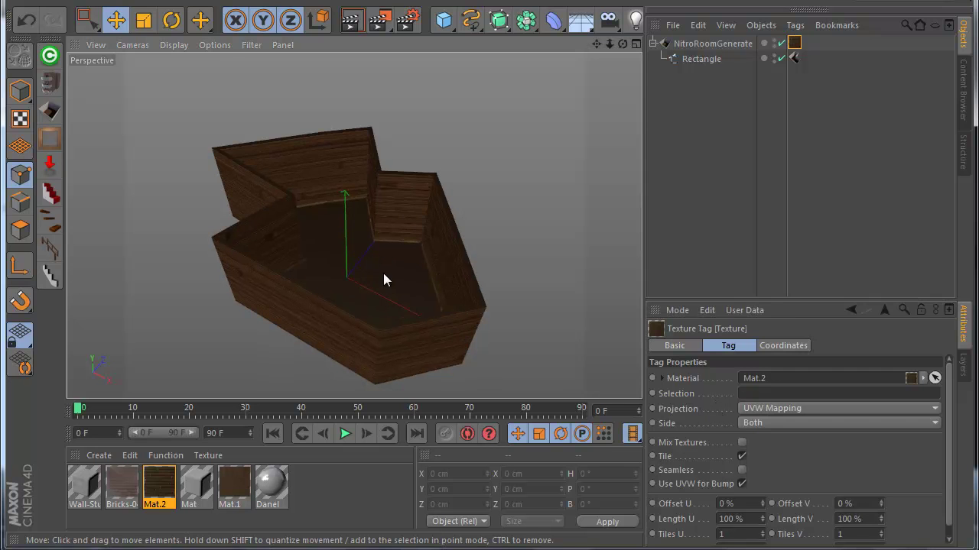
{"action": "type", "text": "F"}
{"action": "key", "text": "Return"}
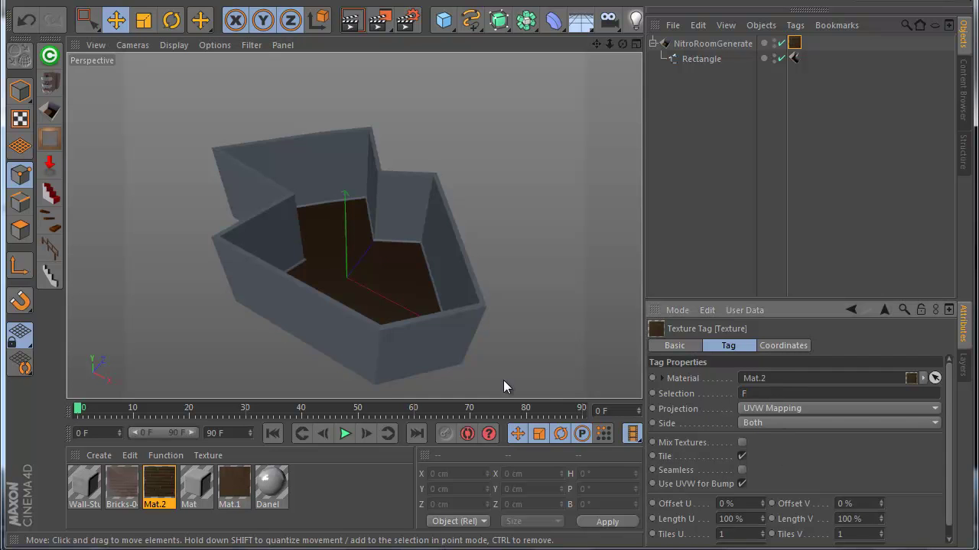
Set the floor texture's projection to Cubic and its U and V tiles to 5
{"action": "scroll", "coordinate": [365, 279], "scroll_direction": "up", "scroll_amount": 2}
{"action": "left_click", "coordinate": [790, 409]}
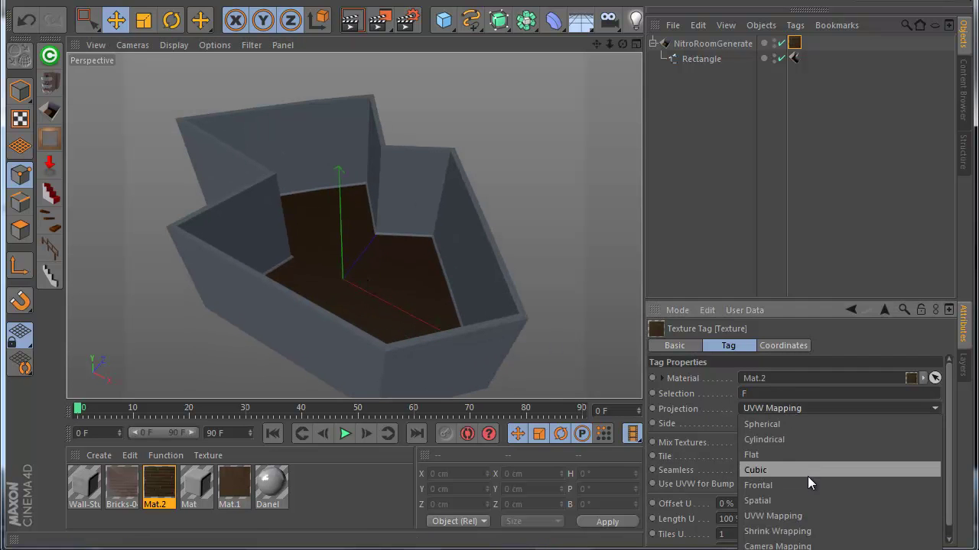
{"action": "left_click", "coordinate": [791, 465]}
{"action": "left_click_drag", "start_coordinate": [743, 534], "coordinate": [707, 531]}
{"action": "type", "text": "5"}
{"action": "key", "text": "Tab"}
{"action": "type", "text": "5"}
{"action": "key", "text": "Return"}
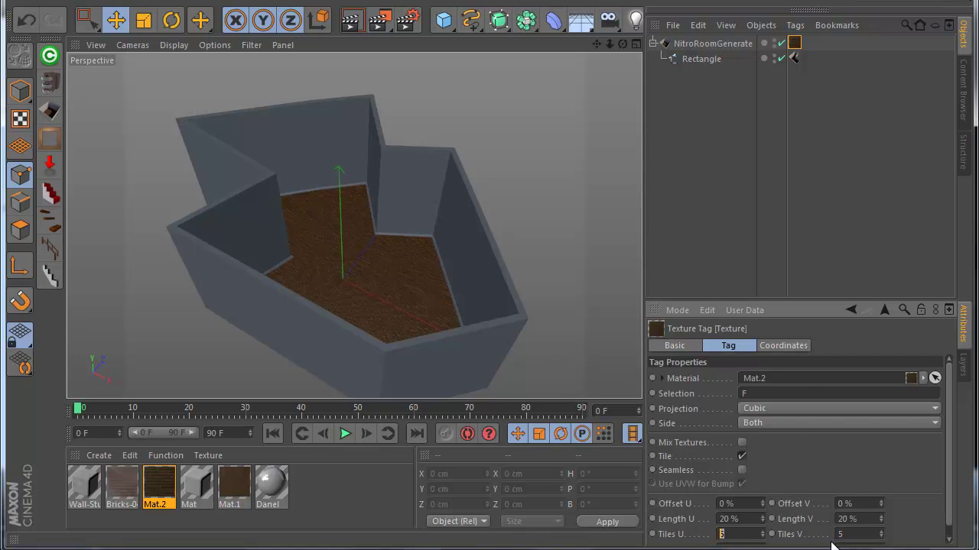
Change the floor texture's U and V tiles to 3
{"action": "type", "text": "3"}
{"action": "key", "text": "Tab"}
{"action": "type", "text": "3"}
{"action": "key", "text": "Return"}
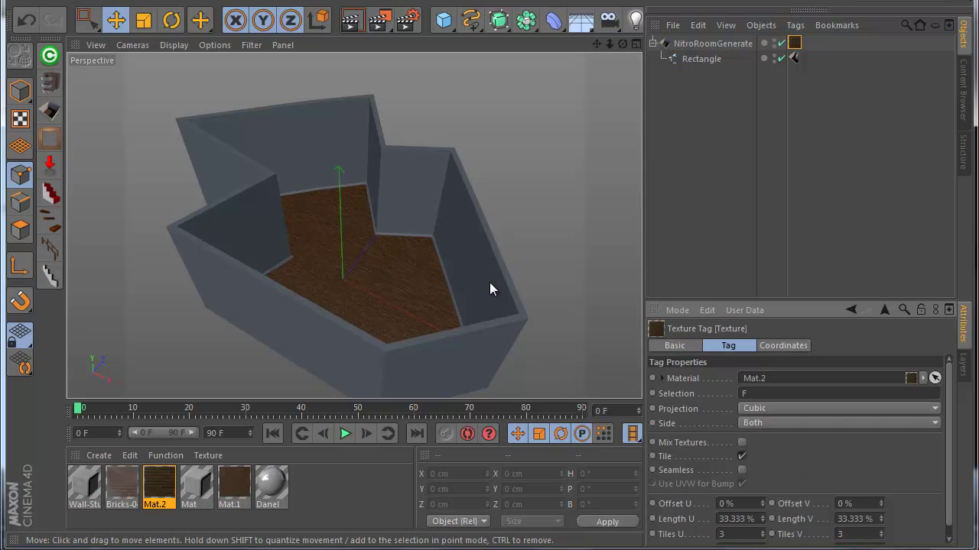
Apply the Mat.1 material to the NitroRoomGenerate object and try "?" as its selection
{"action": "left_click_drag", "start_coordinate": [234, 485], "coordinate": [707, 44]}
{"action": "scroll", "coordinate": [387, 232], "scroll_direction": "up", "scroll_amount": 5}
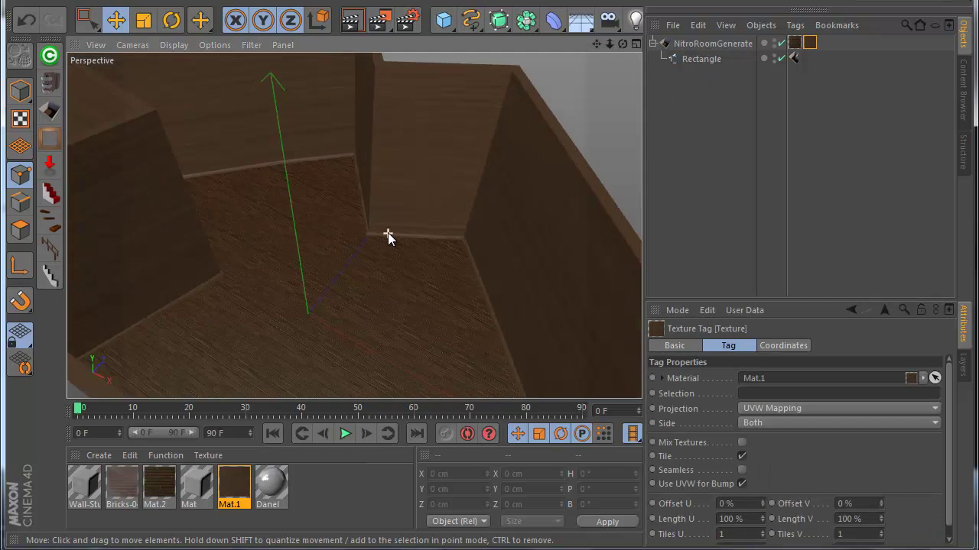
{"action": "left_click", "coordinate": [770, 393]}
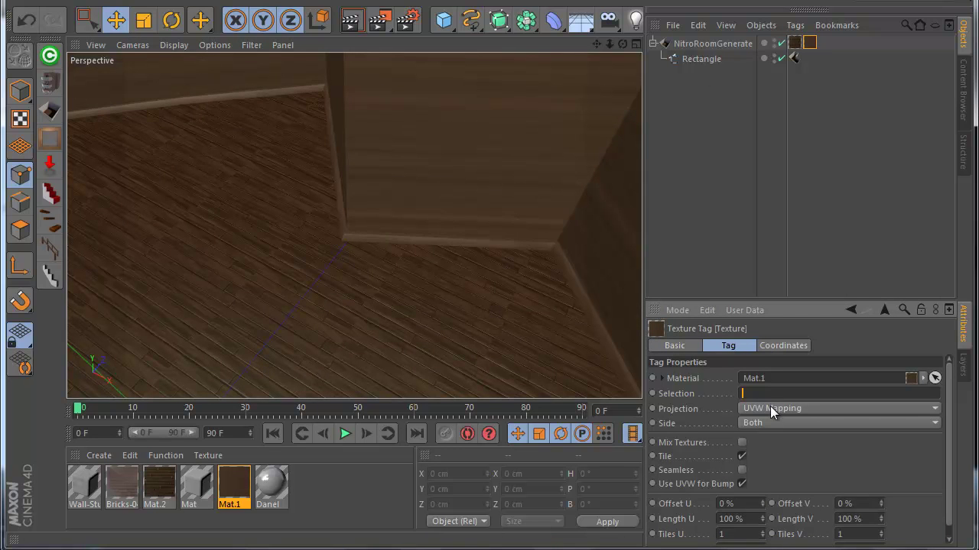
{"action": "type", "text": "?"}
{"action": "key", "text": "Return"}
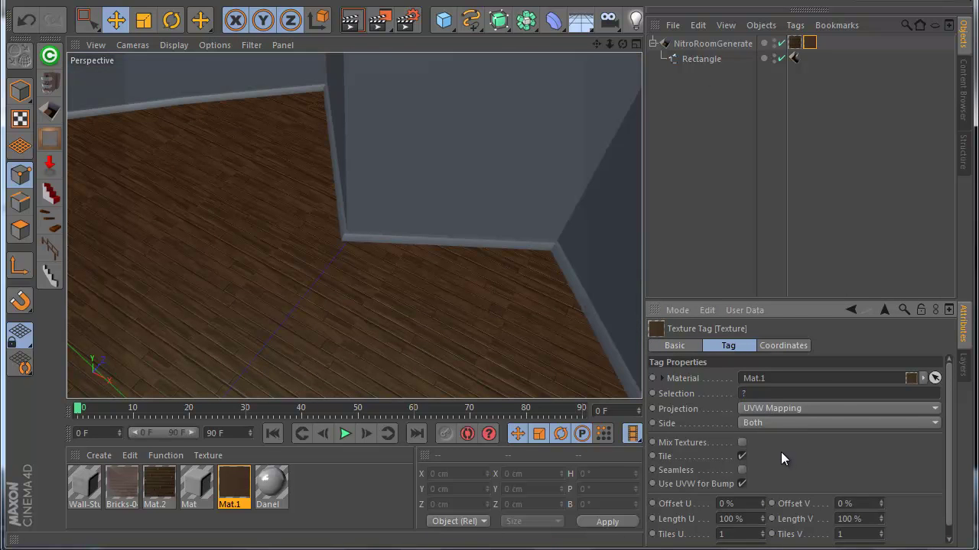
Restrict the Mat.1 texture to the skirting with selection M, extending the entry to MF
{"action": "double_click", "coordinate": [814, 392]}
{"action": "type", "text": "M"}
{"action": "key", "text": "Return"}
{"action": "scroll", "coordinate": [501, 195], "scroll_direction": "down", "scroll_amount": 7}
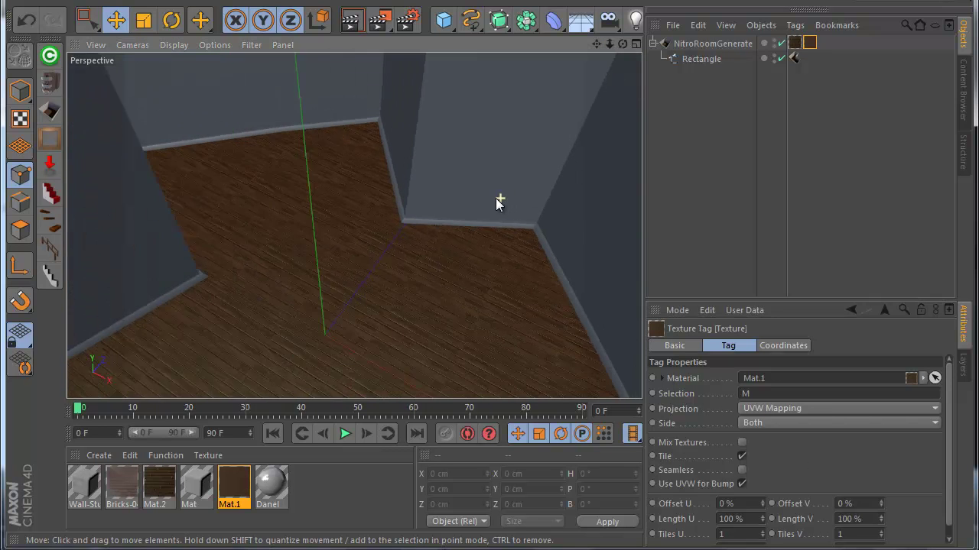
{"action": "left_click", "coordinate": [757, 392]}
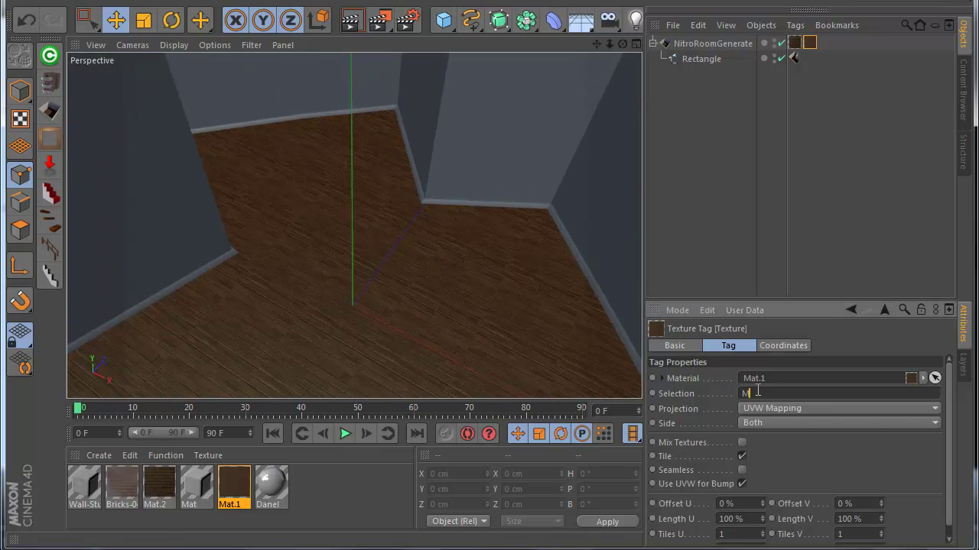
{"action": "type", "text": "F"}
{"action": "key", "text": "Return"}
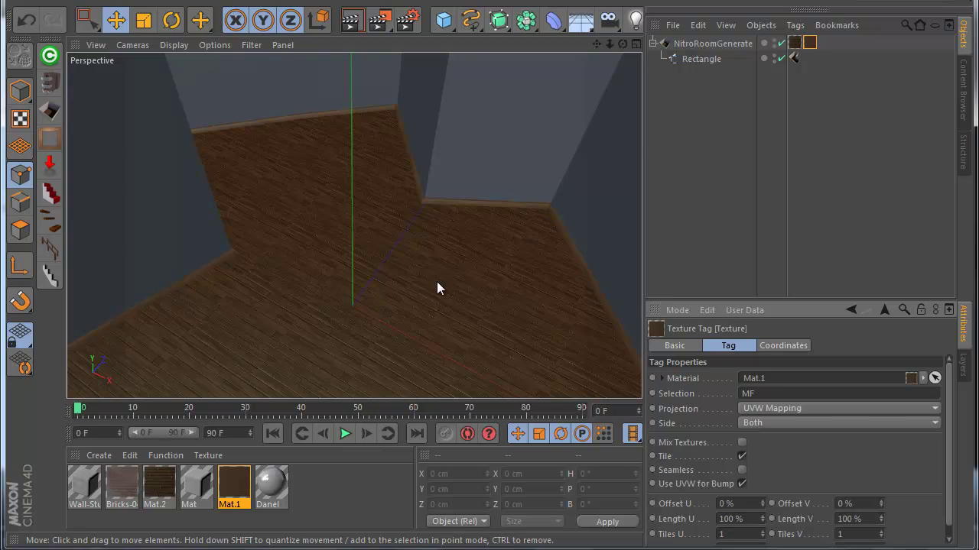
Apply the Mat material to the NitroRoomGenerate object and restrict it to the inner walls with selection WI
{"action": "scroll", "coordinate": [422, 291], "scroll_direction": "down", "scroll_amount": 5}
{"action": "scroll", "coordinate": [423, 290], "scroll_direction": "up", "scroll_amount": 3}
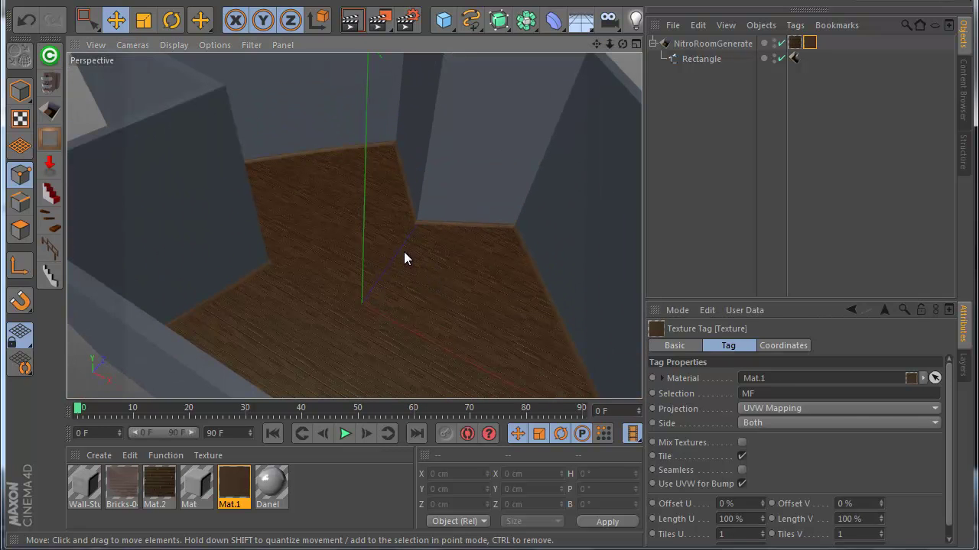
{"action": "left_click_drag", "start_coordinate": [197, 486], "coordinate": [734, 45]}
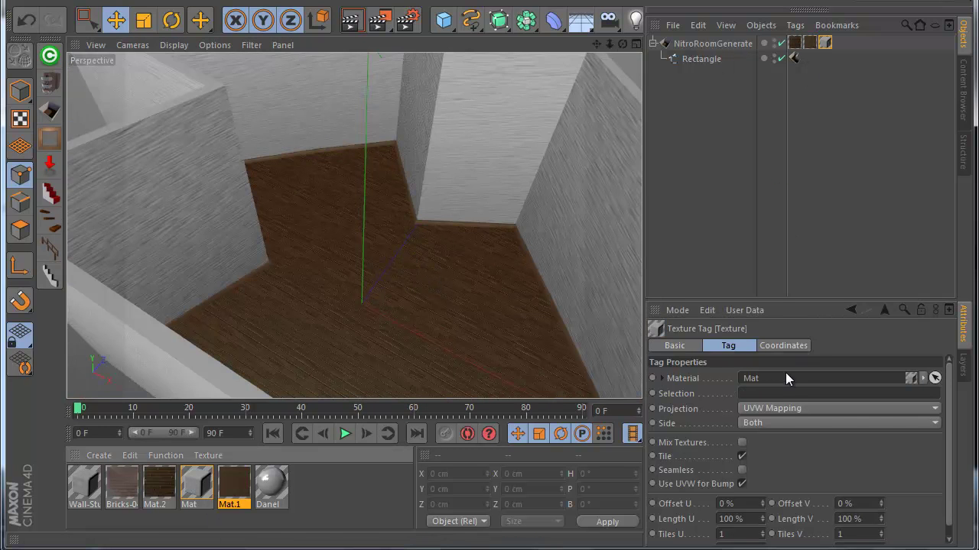
{"action": "left_click", "coordinate": [775, 390]}
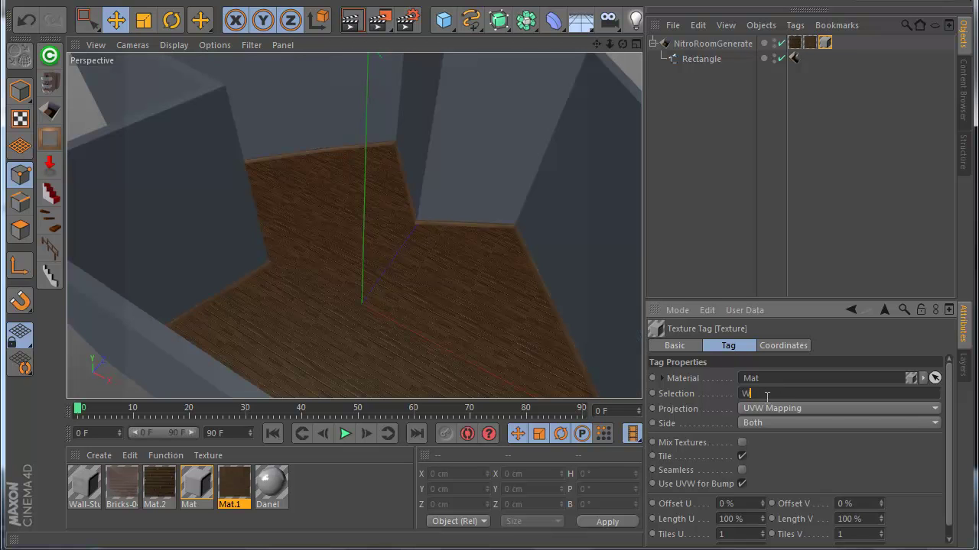
{"action": "right_click_drag", "start_coordinate": [502, 271], "coordinate": [389, 259], "text": "alt"}
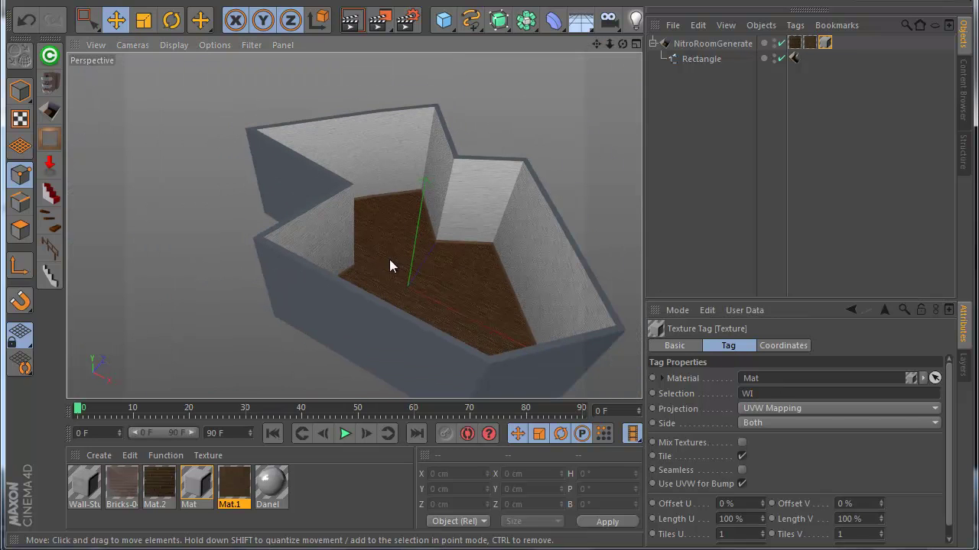
Apply Bricks-04 to the room object's outer walls with selection WO and Cubic projection
{"action": "left_click_drag", "start_coordinate": [120, 490], "coordinate": [701, 46]}
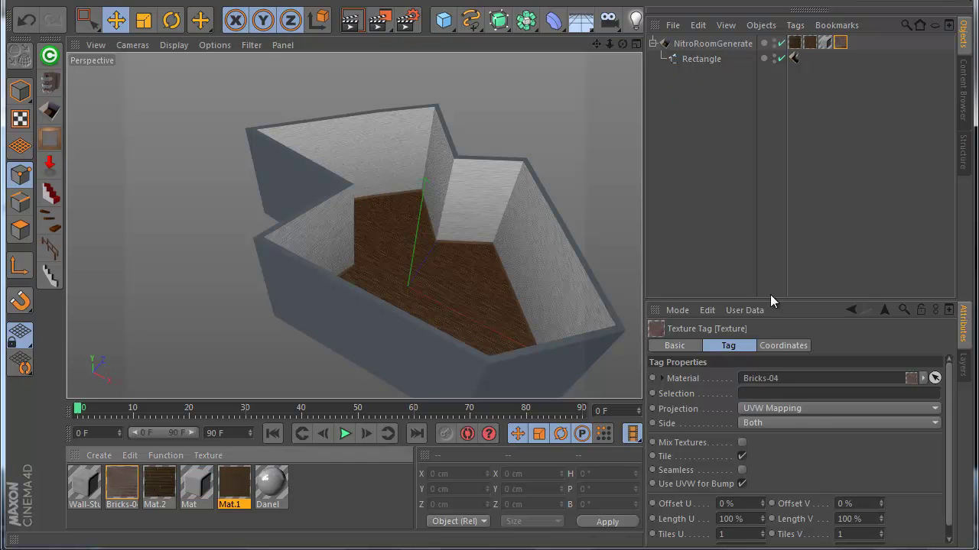
{"action": "left_click", "coordinate": [760, 390]}
{"action": "type", "text": "WO"}
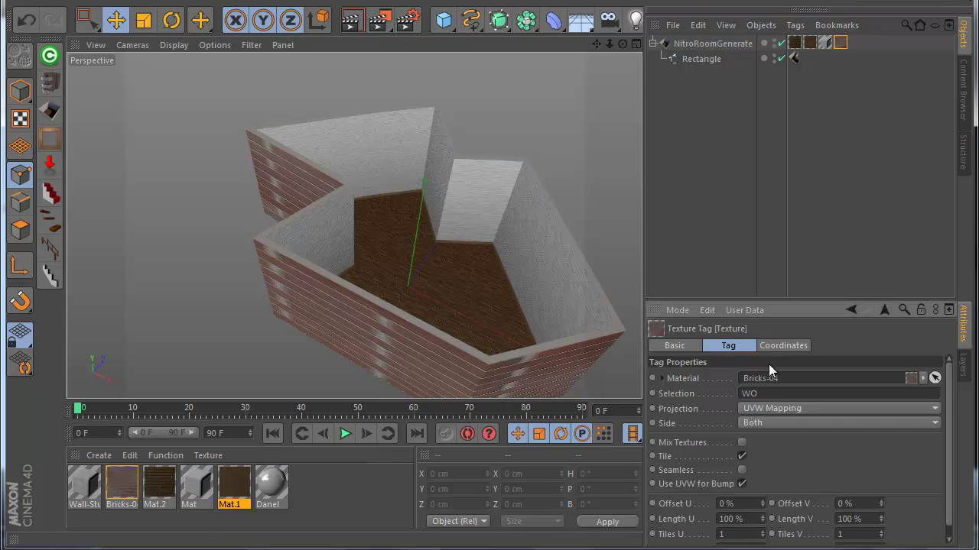
{"action": "left_click", "coordinate": [769, 411]}
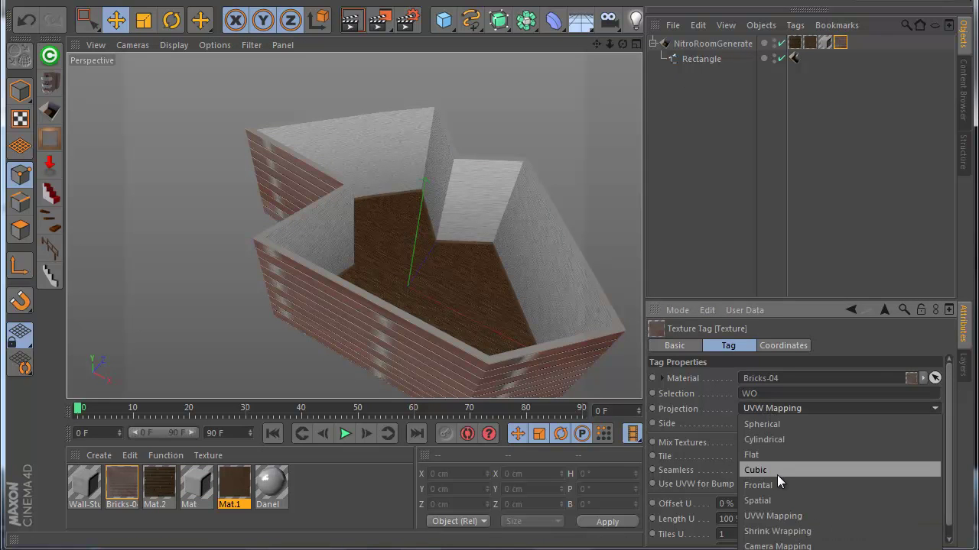
{"action": "left_click", "coordinate": [777, 473]}
Set the inner wall texture's projection to Cubic and its U and V tiles to 2
{"action": "left_click", "coordinate": [825, 42]}
{"action": "left_click", "coordinate": [772, 408]}
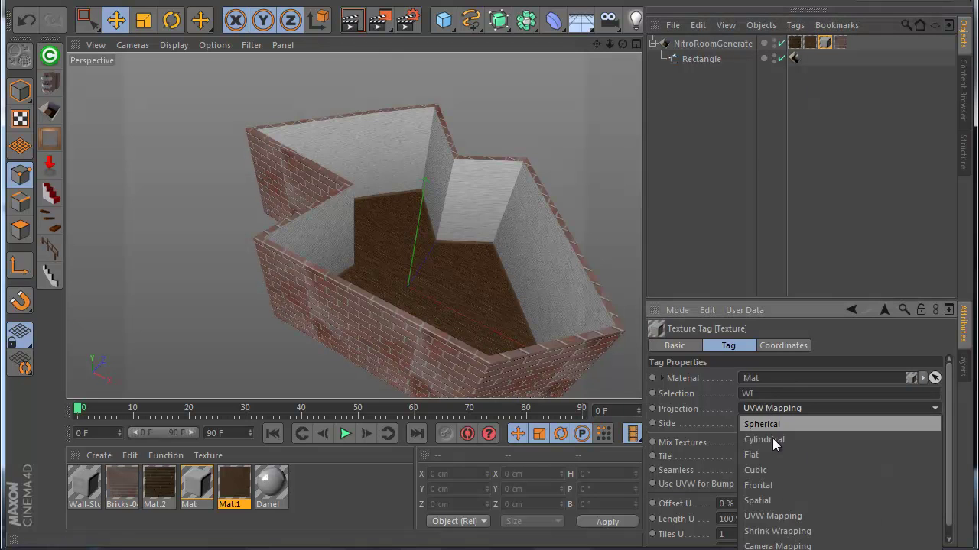
{"action": "left_click", "coordinate": [774, 469]}
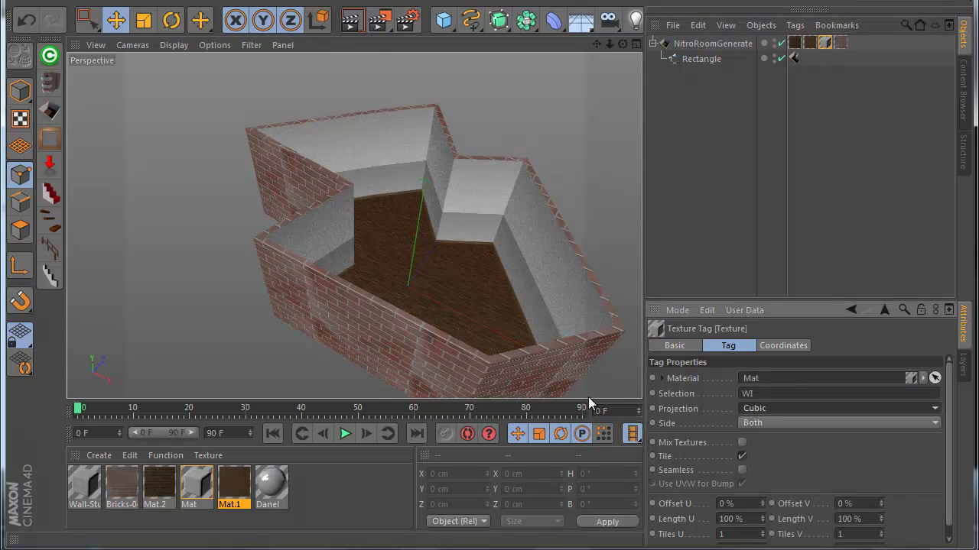
{"action": "double_click", "coordinate": [743, 534]}
{"action": "type", "text": "22"}
{"action": "key", "text": "Return"}
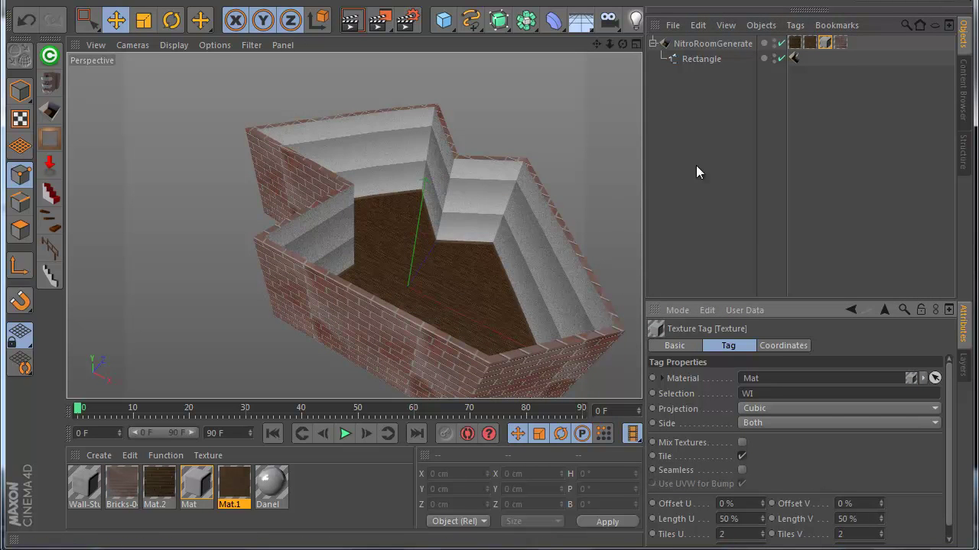
Set the Bricks-04 texture's U and V tiles to 2
{"action": "left_click", "coordinate": [840, 42]}
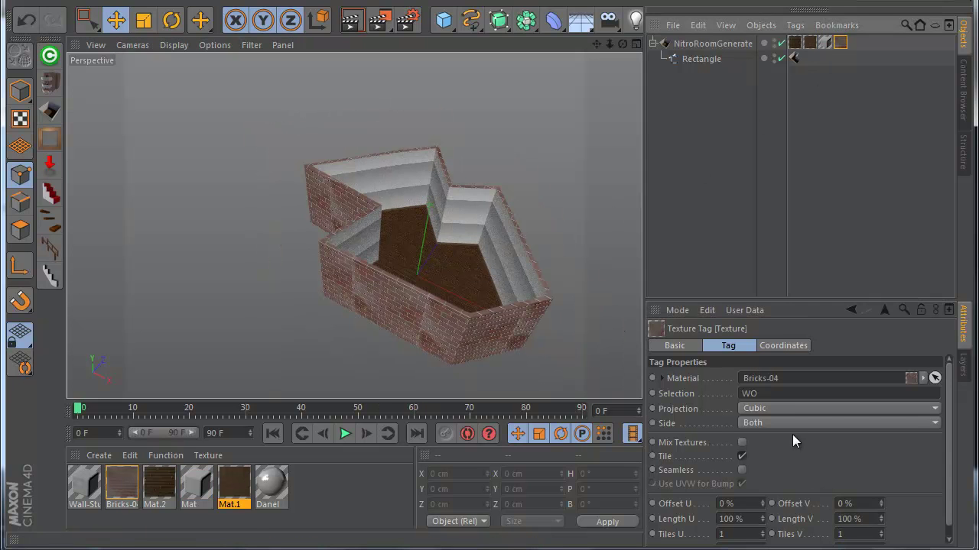
{"action": "double_click", "coordinate": [732, 533]}
{"action": "type", "text": "2"}
{"action": "double_click", "coordinate": [844, 534]}
{"action": "type", "text": "2"}
{"action": "key", "text": "Return"}
{"action": "scroll", "coordinate": [504, 311], "scroll_direction": "up", "scroll_amount": 3}
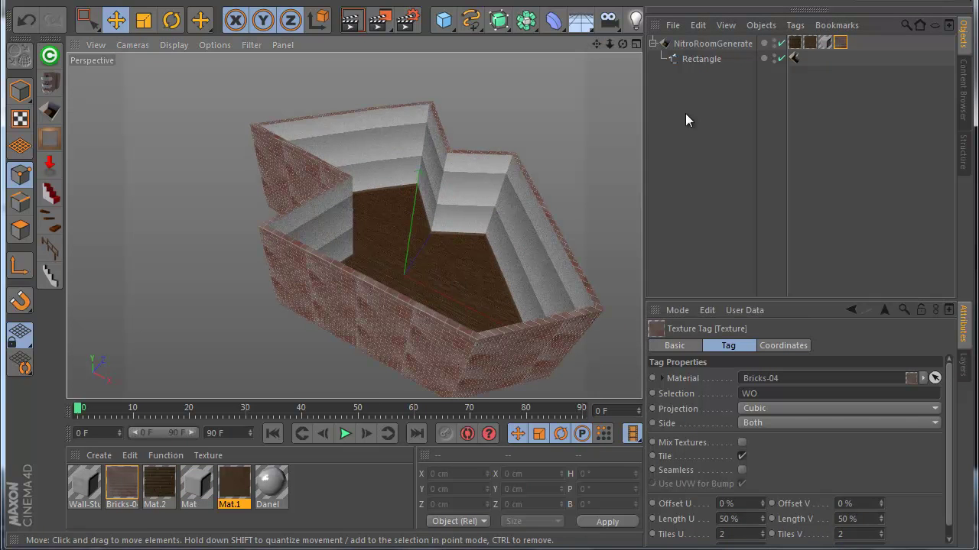
Test Generate Cell on the room object, switch it off again and enable Generate Molding Cell
{"action": "left_click", "coordinate": [713, 43]}
{"action": "left_click_drag", "start_coordinate": [948, 386], "coordinate": [950, 455]}
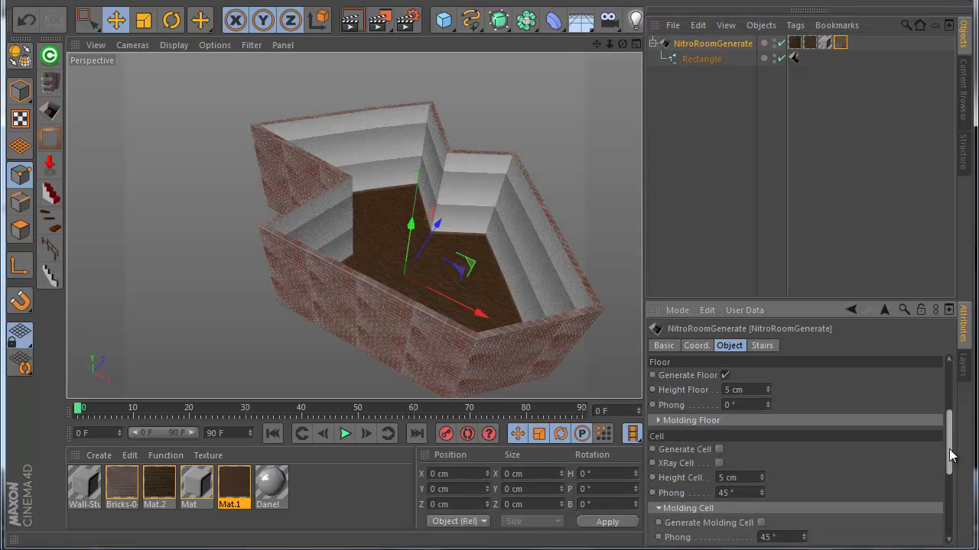
{"action": "left_click", "coordinate": [719, 451]}
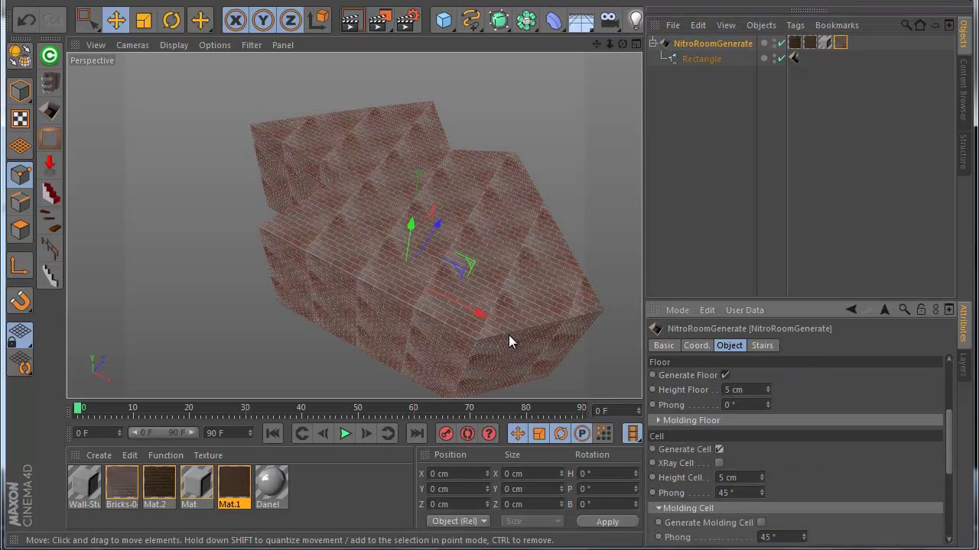
{"action": "left_click", "coordinate": [718, 450]}
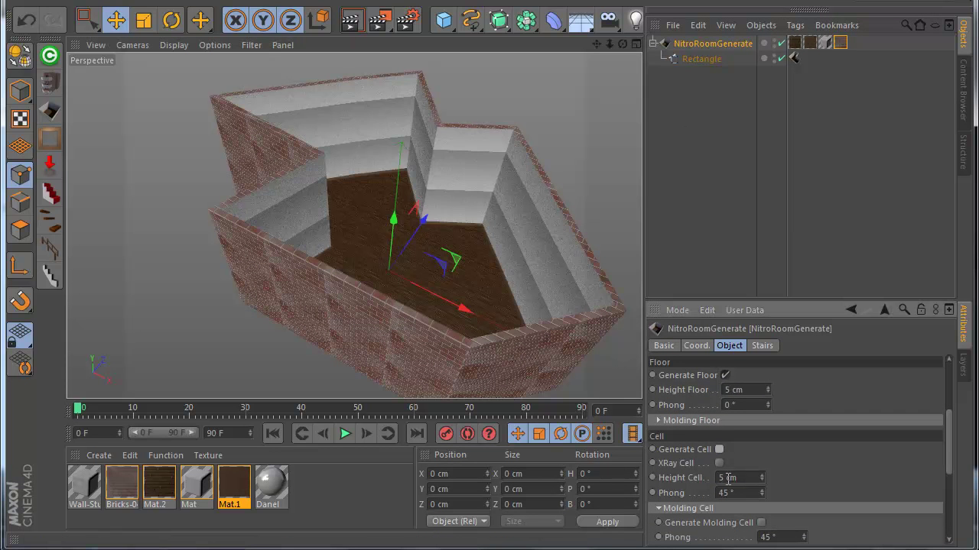
{"action": "left_click", "coordinate": [763, 524]}
{"action": "scroll", "coordinate": [463, 126], "scroll_direction": "up", "scroll_amount": 4}
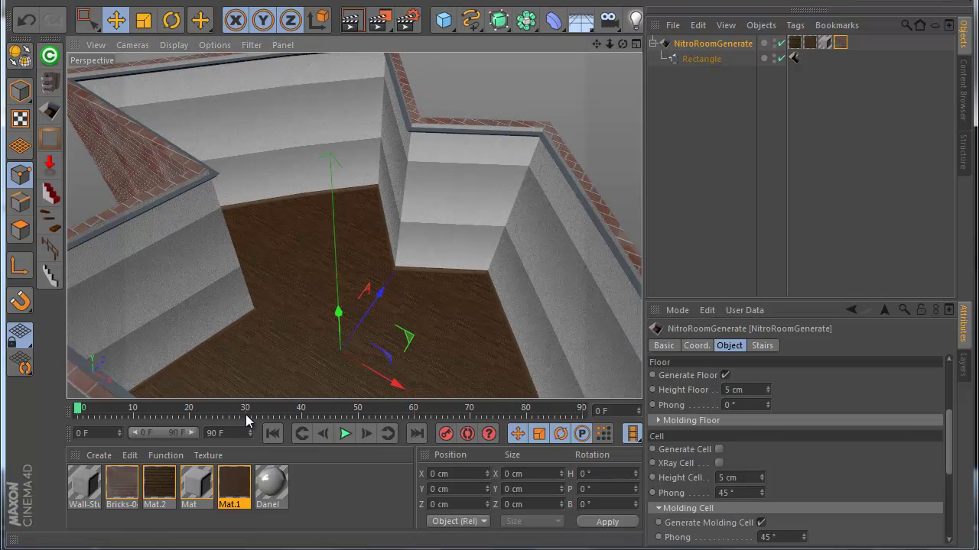
Apply the Mat material to the NitroRoomGenerate object and restrict it to the ceiling molding with selection MC
{"action": "left_click", "coordinate": [197, 471]}
{"action": "left_click_drag", "start_coordinate": [197, 481], "coordinate": [711, 44]}
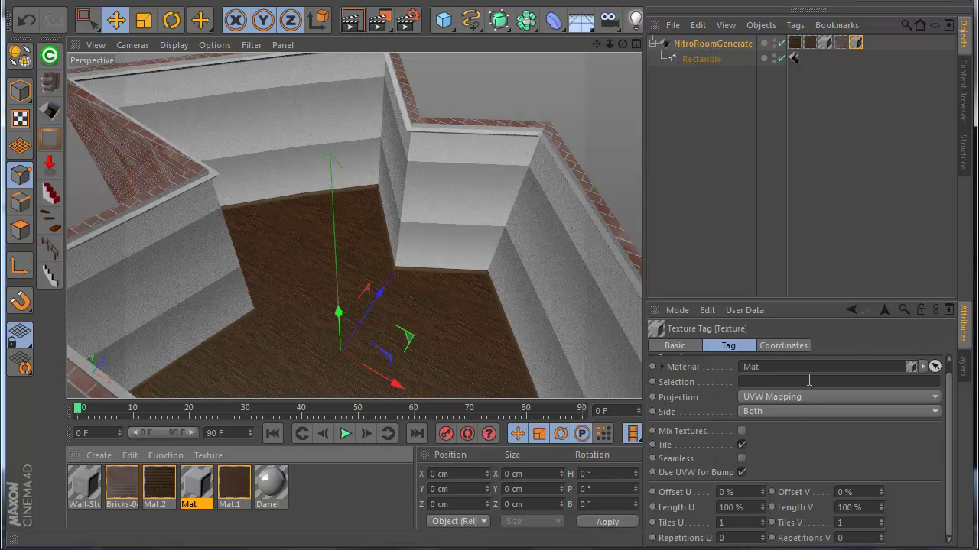
{"action": "left_click", "coordinate": [775, 383]}
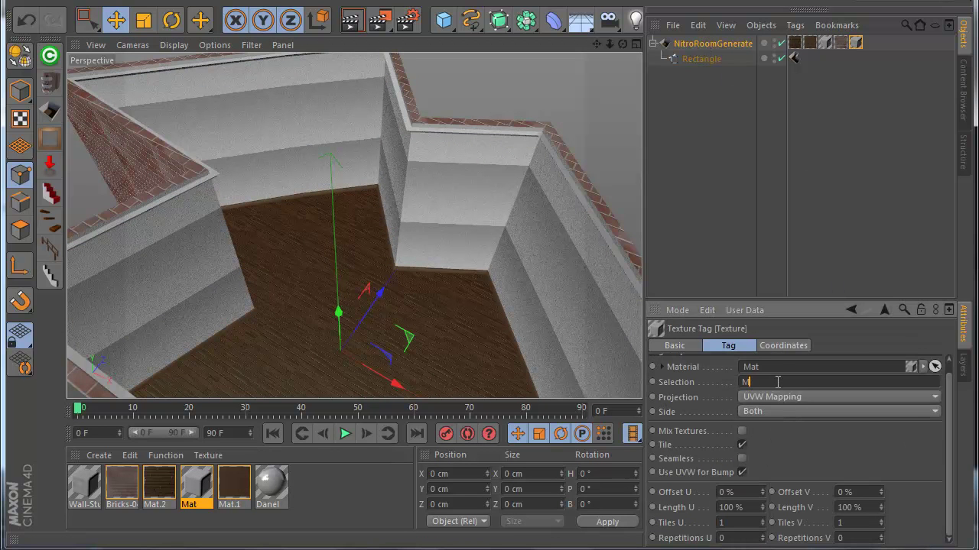
{"action": "scroll", "coordinate": [582, 123], "scroll_direction": "down", "scroll_amount": 5}
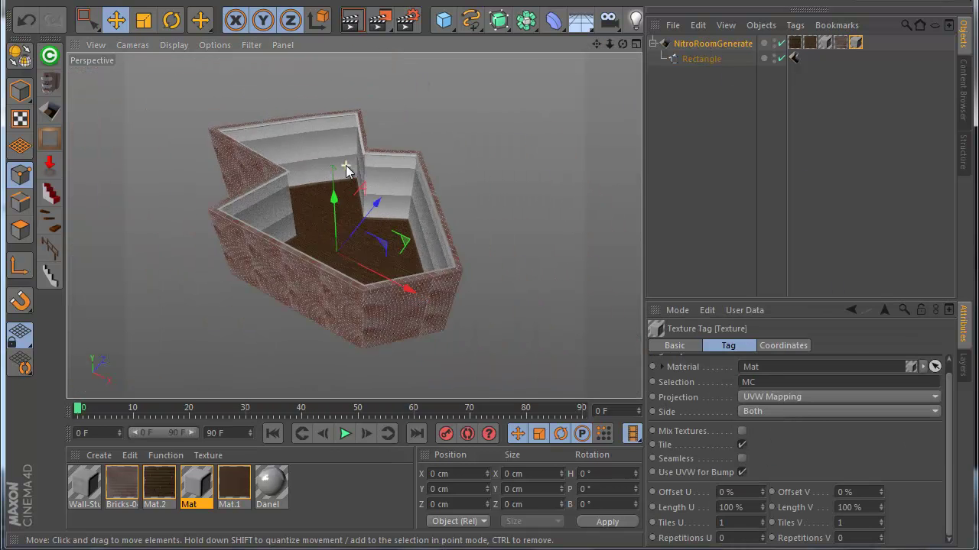
Add a 400 by 400 cm Rectangle spline under NitroRoomGenerate, below the existing spline, with a copy of that spline's NitroRoomGenerateTag
{"action": "left_click", "coordinate": [735, 47]}
{"action": "scroll", "coordinate": [456, 263], "scroll_direction": "down", "scroll_amount": 3}
{"action": "scroll", "coordinate": [413, 256], "scroll_direction": "up", "scroll_amount": 2}
{"action": "scroll", "coordinate": [421, 251], "scroll_direction": "down", "scroll_amount": 2}
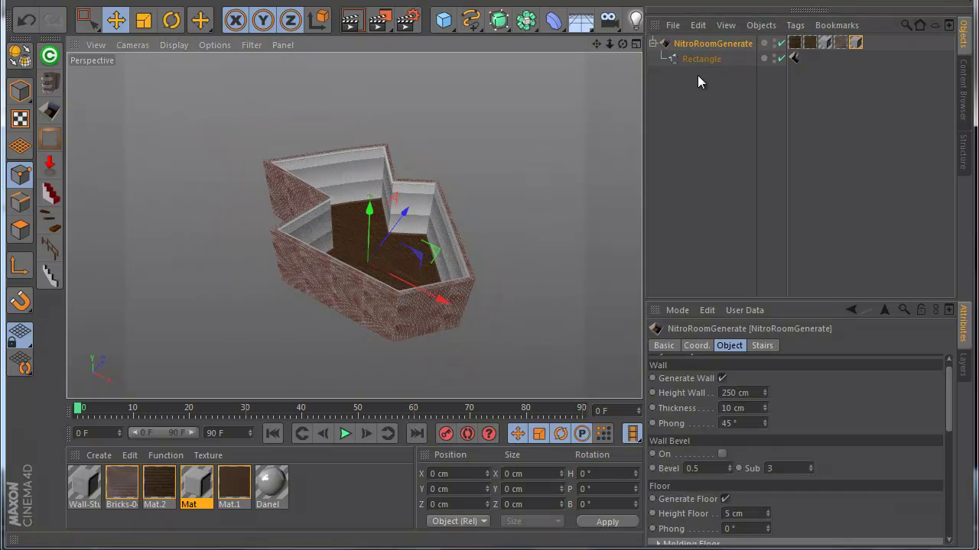
{"action": "left_click_drag", "start_coordinate": [480, 30], "coordinate": [581, 124]}
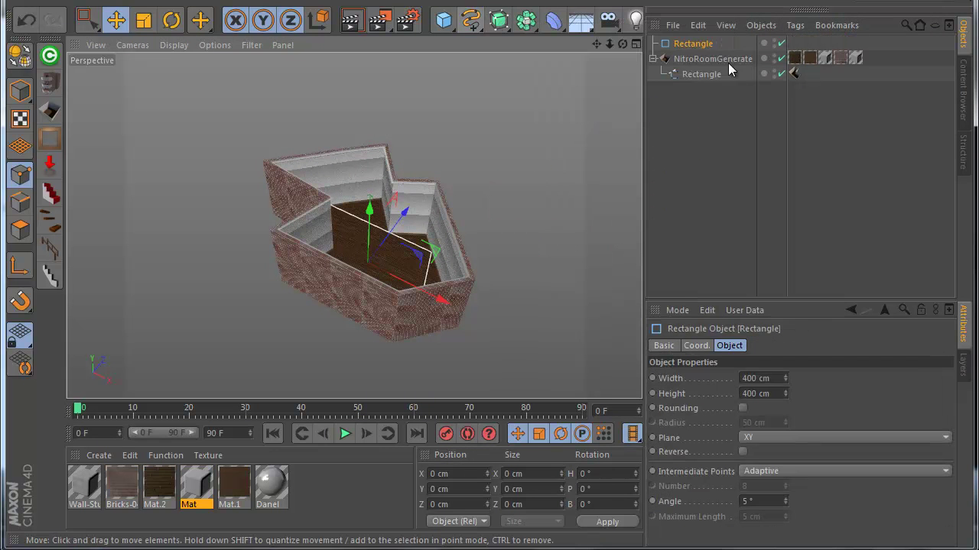
{"action": "left_click_drag", "start_coordinate": [678, 82], "coordinate": [679, 80]}
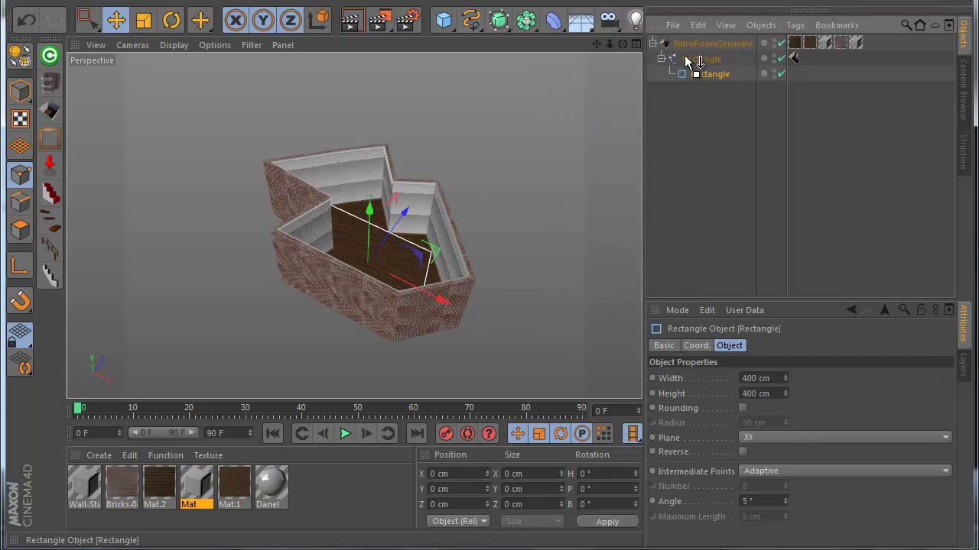
{"action": "left_click_drag", "start_coordinate": [795, 73], "coordinate": [793, 58], "text": "ctrl"}
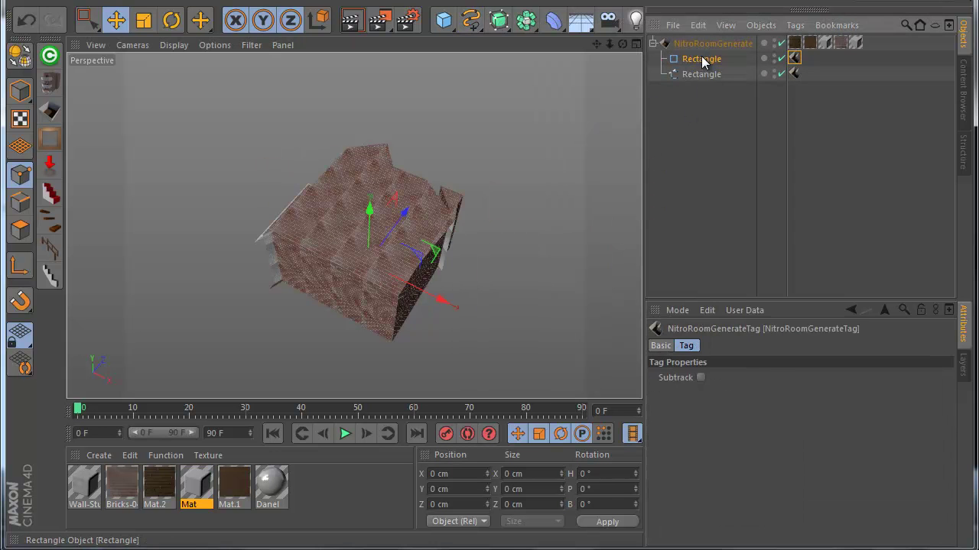
{"action": "left_click_drag", "start_coordinate": [701, 59], "coordinate": [690, 83]}
Reposition the new rectangle in the Top view so it extends the room at its upper-right side
{"action": "left_click_drag", "start_coordinate": [511, 246], "coordinate": [478, 330]}
{"action": "key", "text": "F2"}
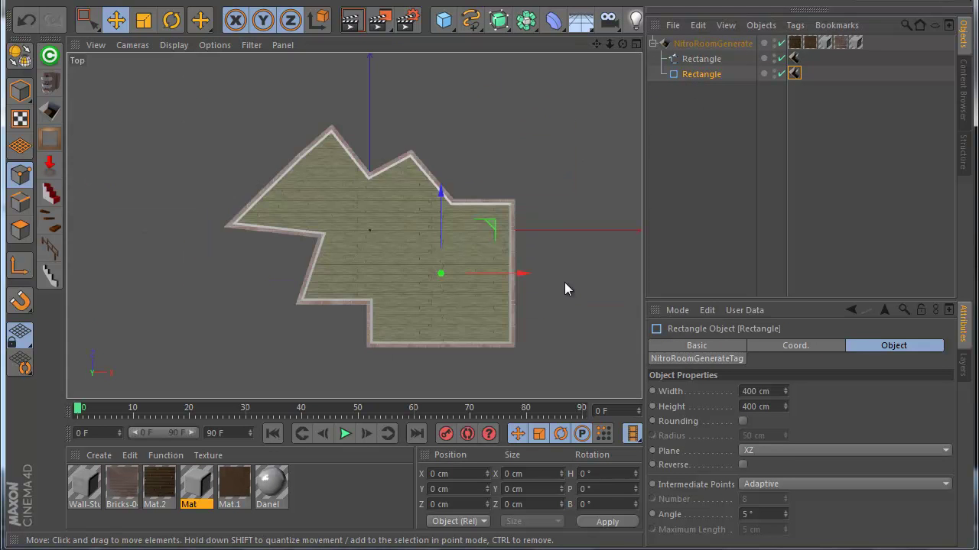
{"action": "left_click_drag", "start_coordinate": [592, 218], "coordinate": [598, 186]}
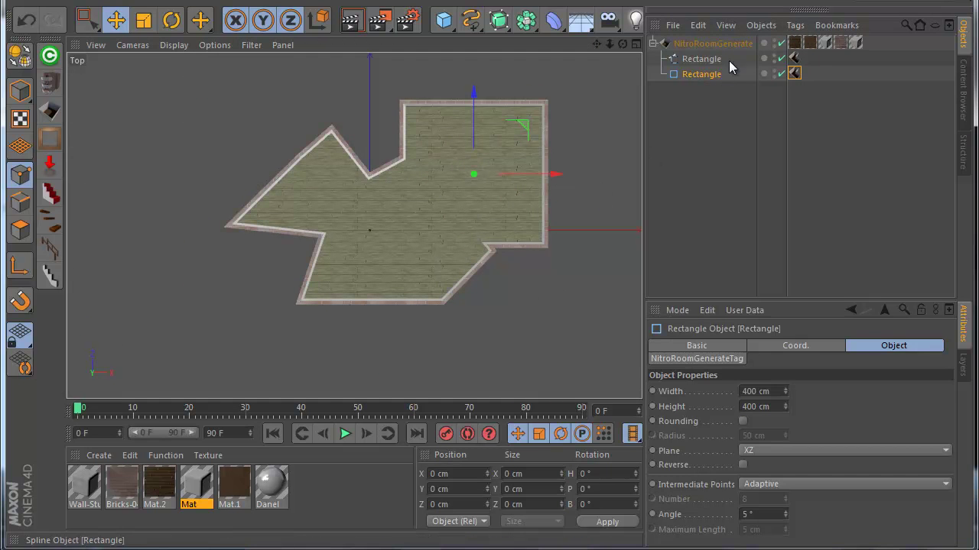
Enable Subtrack on the new rectangle's tag and move the rectangle to cut a notch into the room's side
{"action": "left_click", "coordinate": [793, 76]}
{"action": "left_click", "coordinate": [700, 377]}
{"action": "left_click_drag", "start_coordinate": [572, 310], "coordinate": [598, 296]}
{"action": "middle_click", "coordinate": [598, 296]}
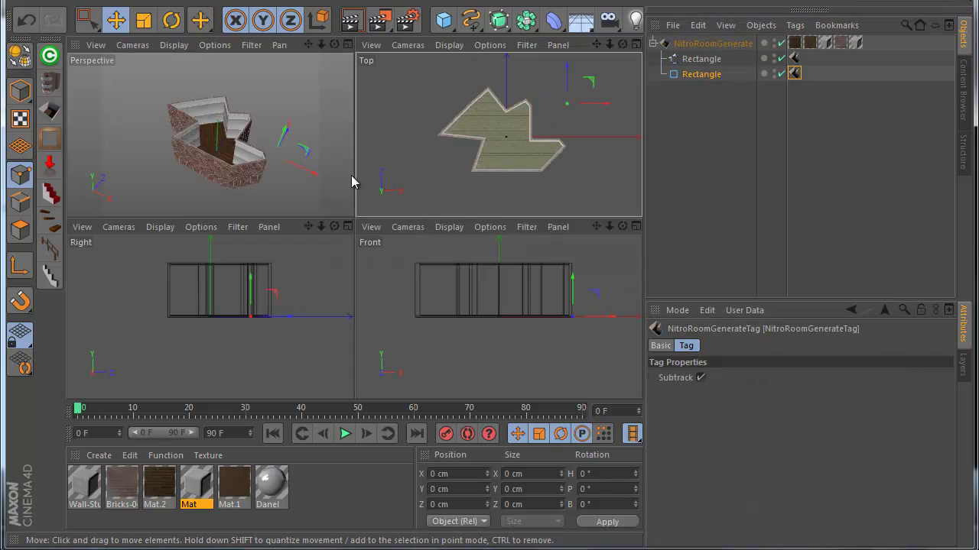
{"action": "middle_click", "coordinate": [342, 175]}
{"action": "scroll", "coordinate": [448, 263], "scroll_direction": "up", "scroll_amount": 3}
{"action": "scroll", "coordinate": [432, 263], "scroll_direction": "down", "scroll_amount": 4}
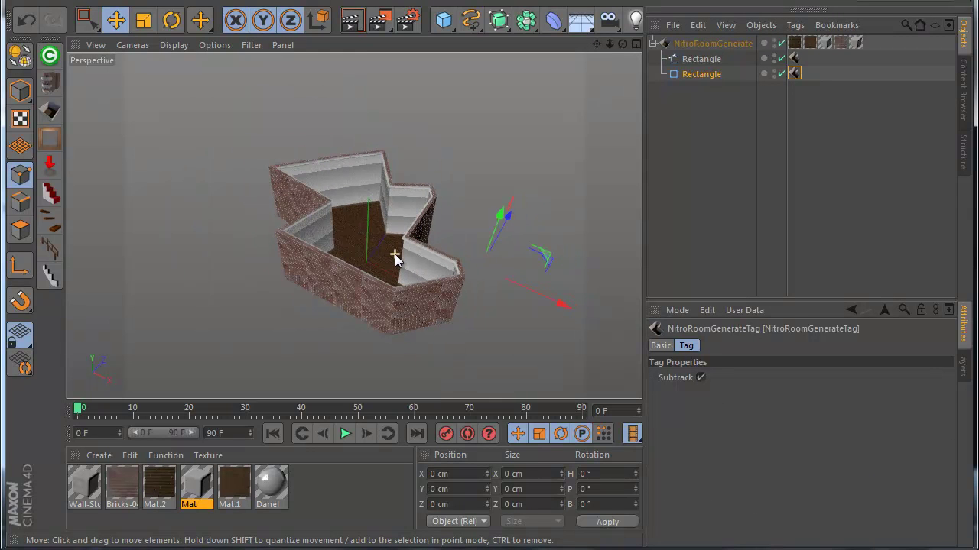
Delete the original edited spline from NitroRoomGenerate, keeping only the parametric rectangle
{"action": "left_click", "coordinate": [701, 59]}
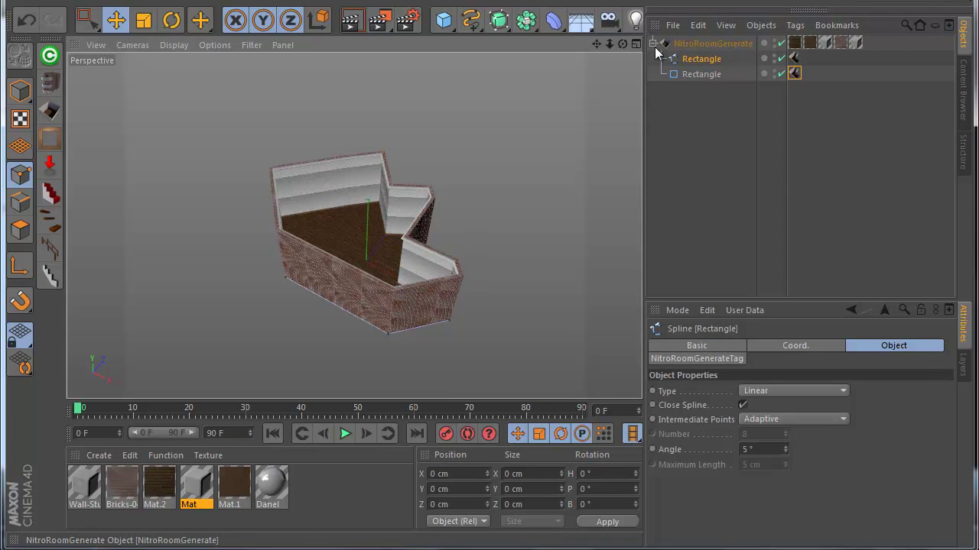
{"action": "key", "text": "Delete"}
{"action": "scroll", "coordinate": [273, 312], "scroll_direction": "down", "scroll_amount": 3}
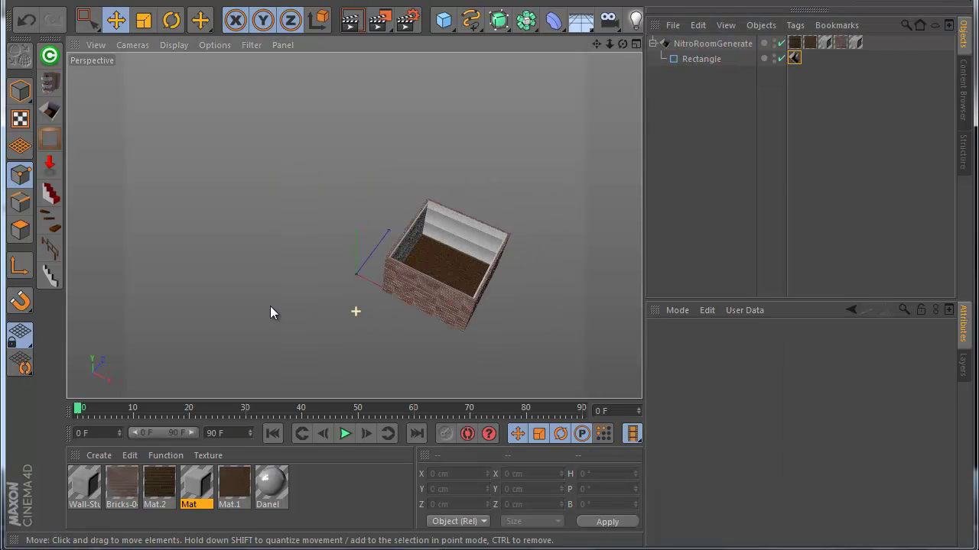
Duplicate the remaining rectangle inside NitroRoomGenerate and offset the copy so it partly overlaps the original
{"action": "left_click", "coordinate": [701, 60]}
{"action": "middle_click_drag", "start_coordinate": [491, 320], "coordinate": [437, 300], "text": "alt"}
{"action": "left_click_drag", "start_coordinate": [690, 66], "coordinate": [685, 69]}
{"action": "left_click_drag", "start_coordinate": [600, 211], "coordinate": [620, 204]}
{"action": "scroll", "coordinate": [451, 222], "scroll_direction": "up", "scroll_amount": 2}
Turn off Subtrack on the Rectangle.1 tag so that both rectangles are joined into one room
{"action": "left_click", "coordinate": [795, 72]}
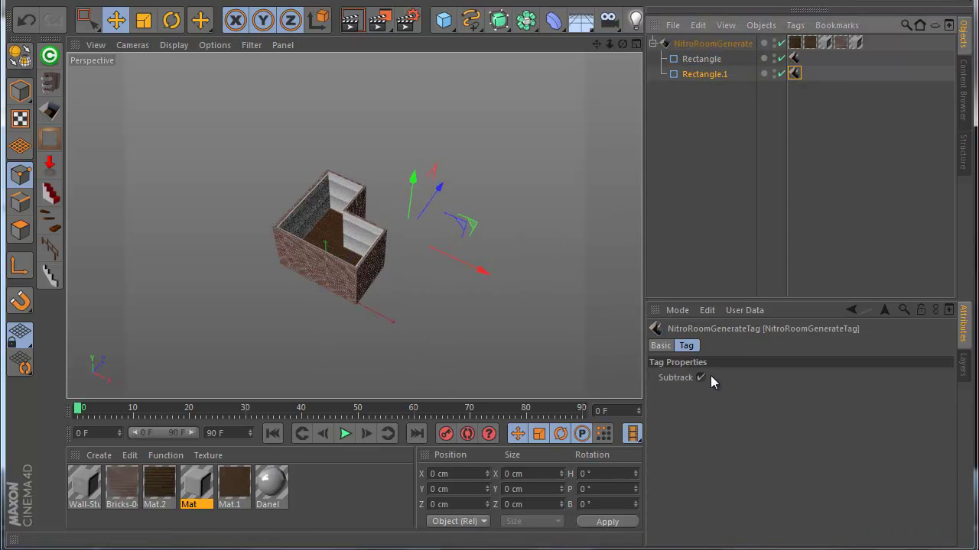
{"action": "left_click", "coordinate": [699, 378]}
{"action": "mouse_move", "coordinate": [533, 324]}
{"action": "left_mouse_down"}
{"action": "mouse_move", "coordinate": [578, 340]}
{"action": "mouse_move", "coordinate": [538, 323]}
{"action": "left_mouse_up"}
{"action": "scroll", "coordinate": [407, 301], "scroll_direction": "down", "scroll_amount": 2}
{"action": "scroll", "coordinate": [406, 302], "scroll_direction": "up", "scroll_amount": 2}
Add an n-Side spline as the third child of NitroRoomGenerate and give it a copy of the NitroRoomGenerateTag
{"action": "left_click", "coordinate": [470, 20]}
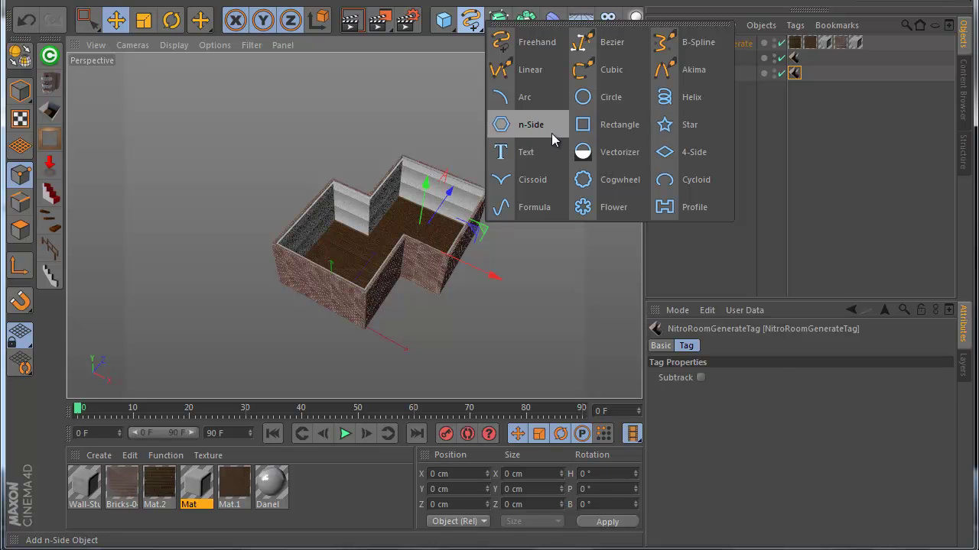
{"action": "left_click", "coordinate": [550, 130]}
{"action": "left_click_drag", "start_coordinate": [683, 100], "coordinate": [688, 98]}
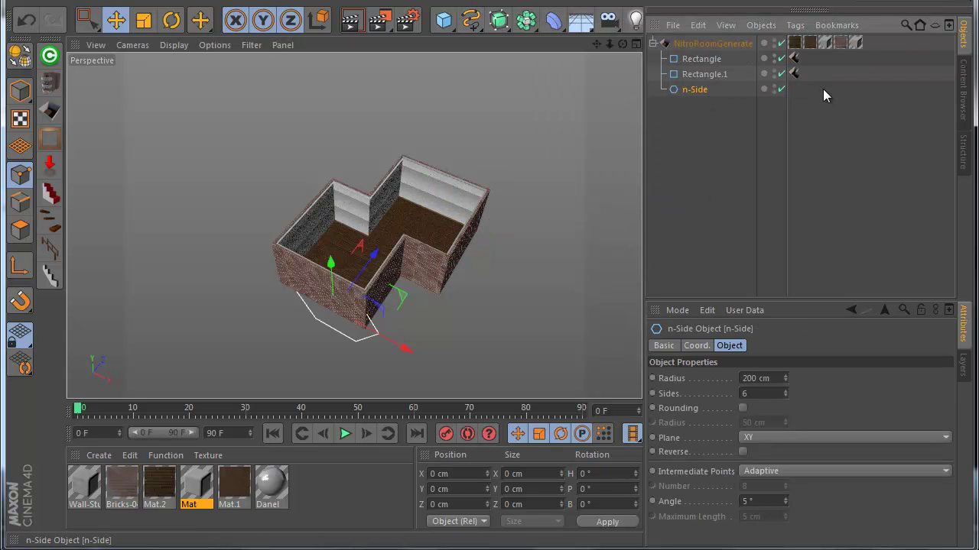
{"action": "left_click", "coordinate": [796, 86]}
{"action": "left_click", "coordinate": [701, 99]}
{"action": "scroll", "coordinate": [351, 323], "scroll_direction": "up", "scroll_amount": 1}
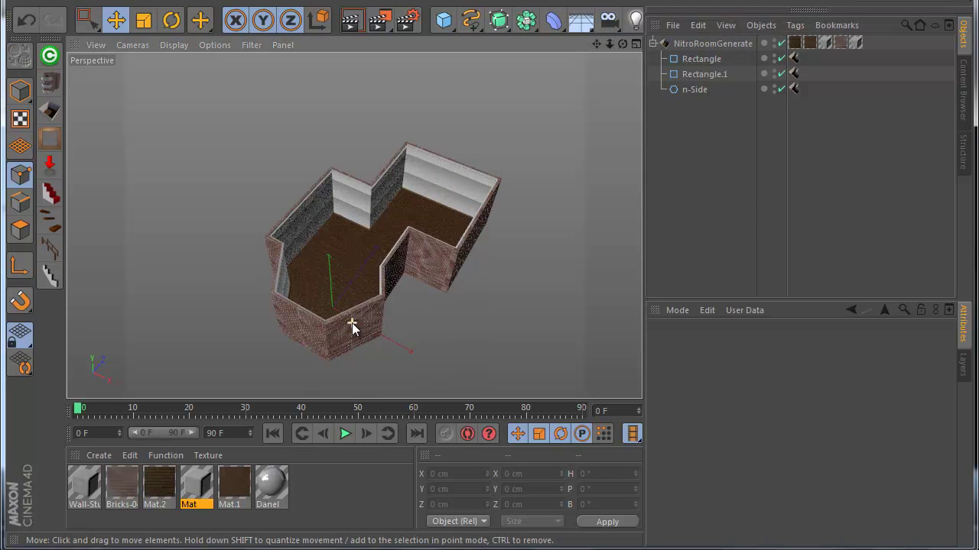
{"action": "scroll", "coordinate": [350, 367], "scroll_direction": "up", "scroll_amount": 2}
Set the n-Side spline to 8 sides and test its Rounding option, leaving it off
{"action": "left_click", "coordinate": [692, 90]}
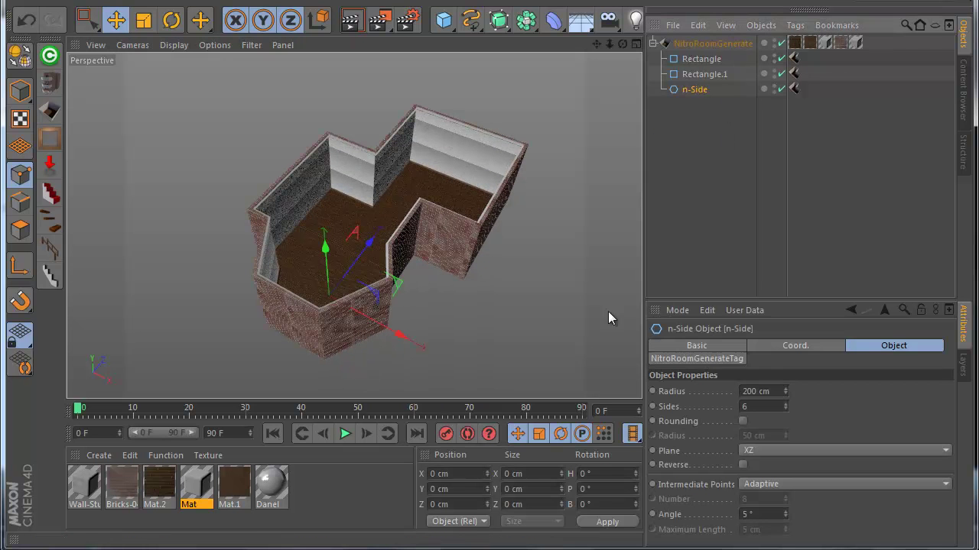
{"action": "left_click_drag", "start_coordinate": [786, 406], "coordinate": [786, 405]}
{"action": "left_click", "coordinate": [743, 420]}
{"action": "left_click", "coordinate": [743, 421]}
Examine the floor molding along the room's inner corners and select the NitroRoomGenerate object
{"action": "scroll", "coordinate": [303, 236], "scroll_direction": "up", "scroll_amount": 2}
{"action": "scroll", "coordinate": [303, 232], "scroll_direction": "up", "scroll_amount": 4}
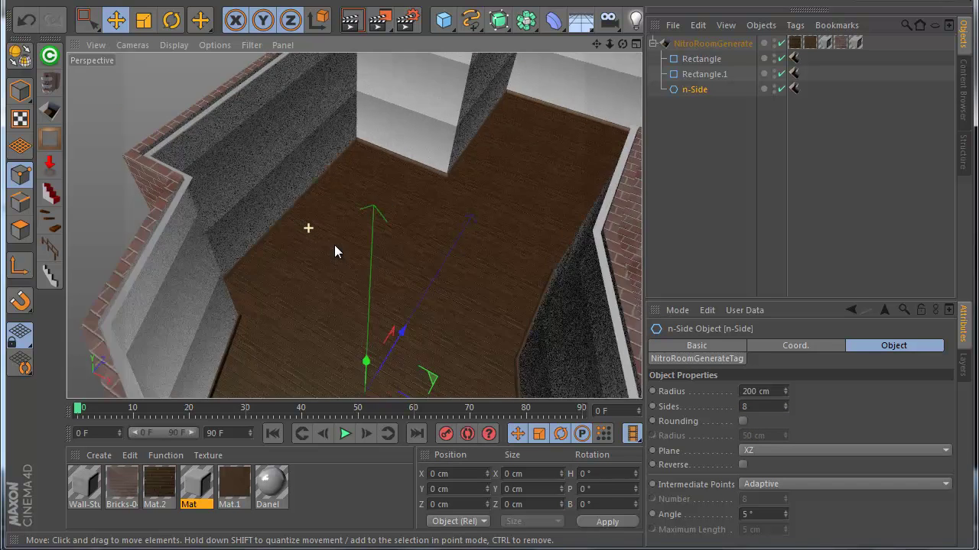
{"action": "left_click_drag", "start_coordinate": [623, 44], "coordinate": [488, 340]}
{"action": "middle_click_drag", "start_coordinate": [488, 340], "coordinate": [487, 348], "text": "alt"}
{"action": "scroll", "coordinate": [487, 348], "scroll_direction": "up", "scroll_amount": 4}
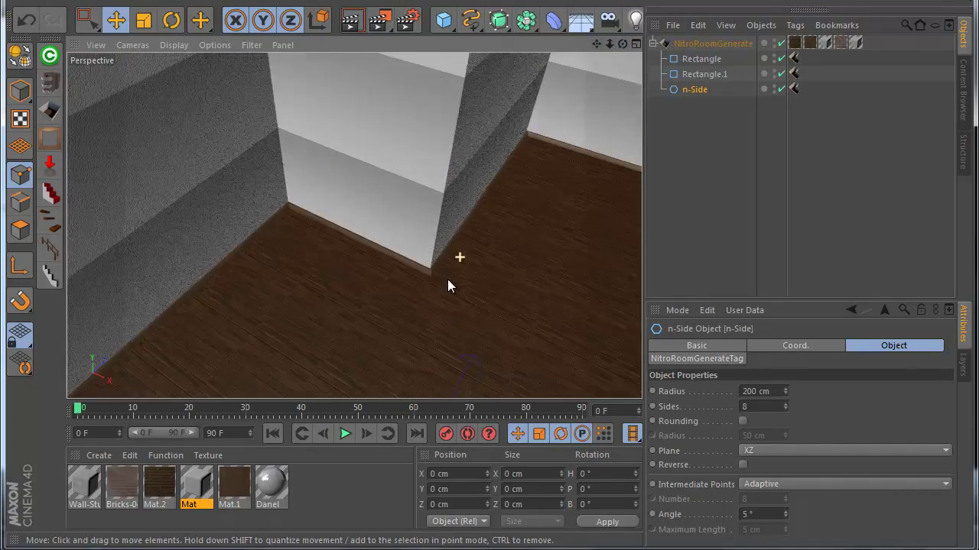
{"action": "left_click", "coordinate": [711, 43]}
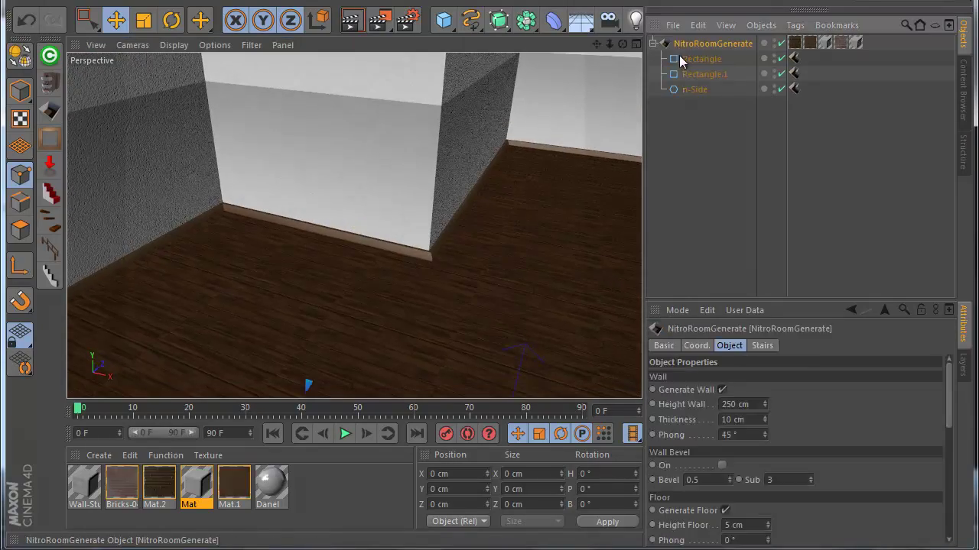
{"action": "scroll", "coordinate": [332, 264], "scroll_direction": "down", "scroll_amount": 6}
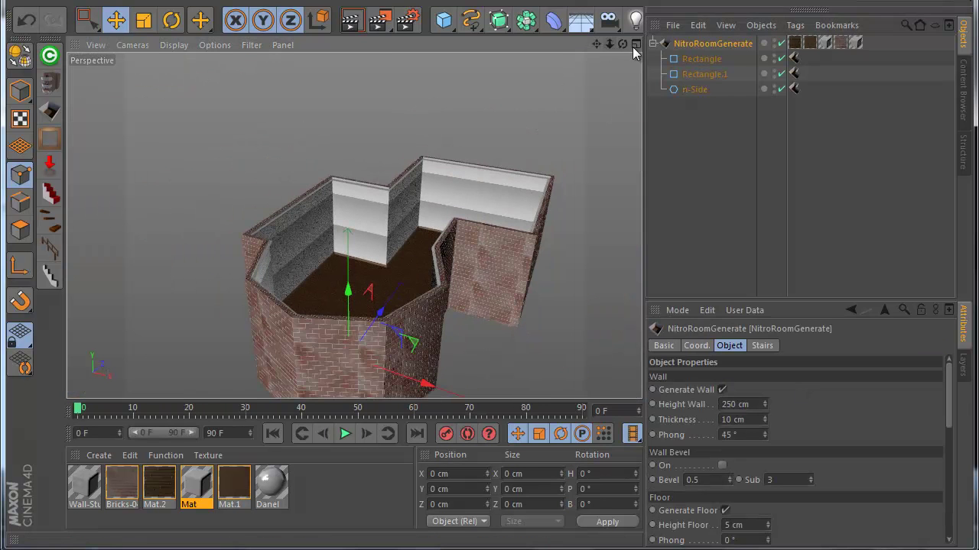
Try a wall thickness of 45 cm on the room and undo the change
{"action": "left_click_drag", "start_coordinate": [623, 45], "coordinate": [625, 50]}
{"action": "mouse_move", "coordinate": [766, 406]}
{"action": "left_mouse_down"}
{"action": "mouse_move", "coordinate": [768, 428]}
{"action": "mouse_move", "coordinate": [764, 417]}
{"action": "left_mouse_up"}
{"action": "key", "text": "ctrl+z"}
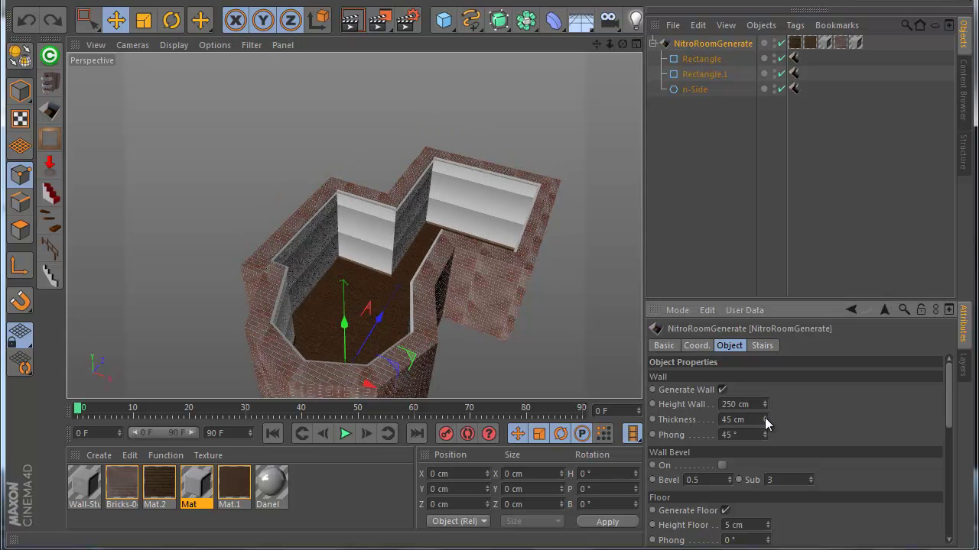
{"action": "key", "text": "ctrl+z"}
Switch Generate Wall off and back on to compare the room without walls
{"action": "scroll", "coordinate": [450, 227], "scroll_direction": "up", "scroll_amount": 3}
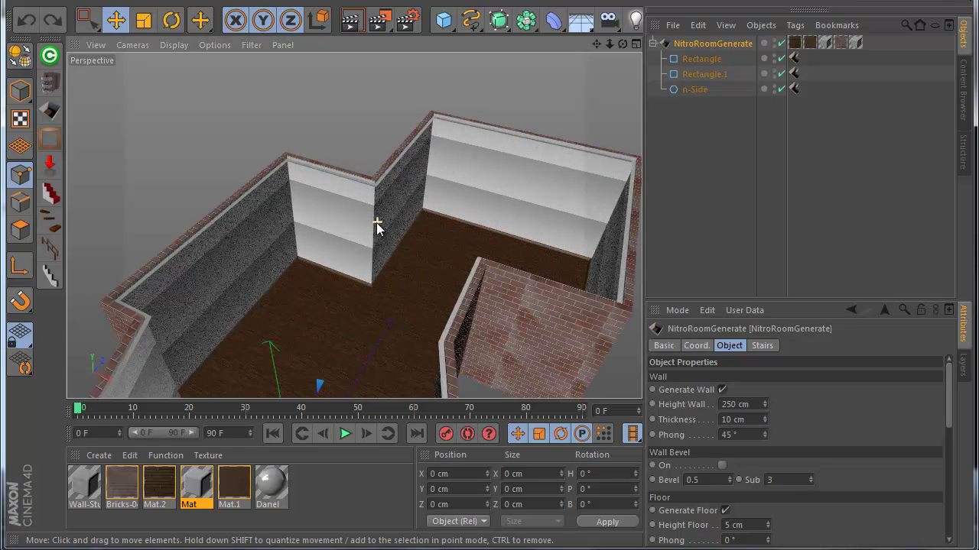
{"action": "left_click", "coordinate": [721, 390]}
{"action": "left_click", "coordinate": [722, 390]}
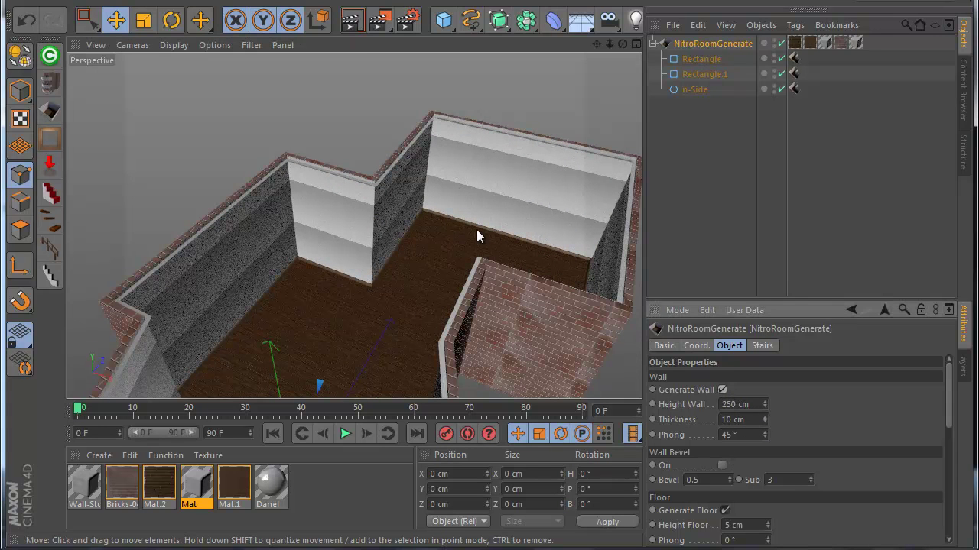
Enable Wall Bevel on the room with a Bevel of 1.13 and a Sub value of 8, and compare the wall edges
{"action": "scroll", "coordinate": [954, 421], "scroll_direction": "down", "scroll_amount": 2}
{"action": "left_click_drag", "start_coordinate": [951, 416], "coordinate": [952, 418]}
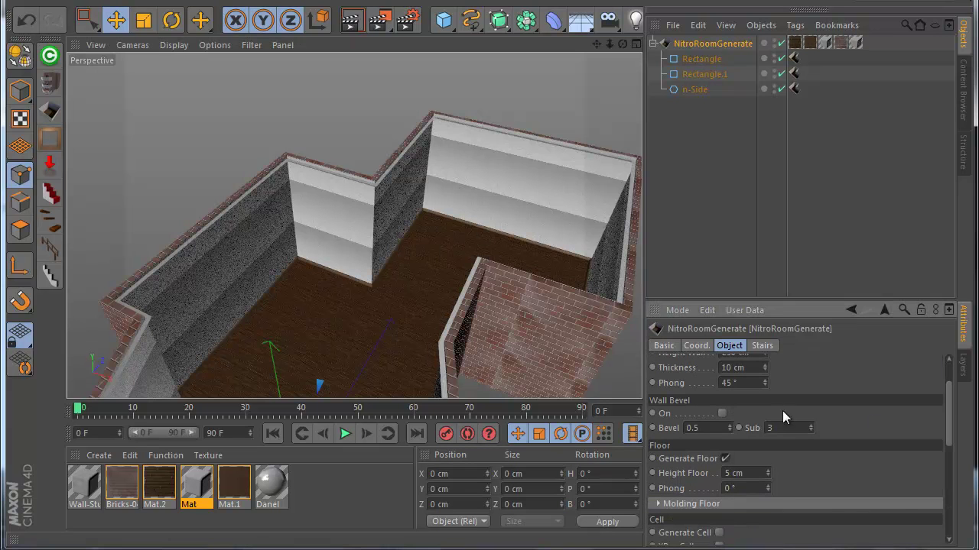
{"action": "left_click", "coordinate": [720, 413]}
{"action": "scroll", "coordinate": [362, 219], "scroll_direction": "up", "scroll_amount": 2}
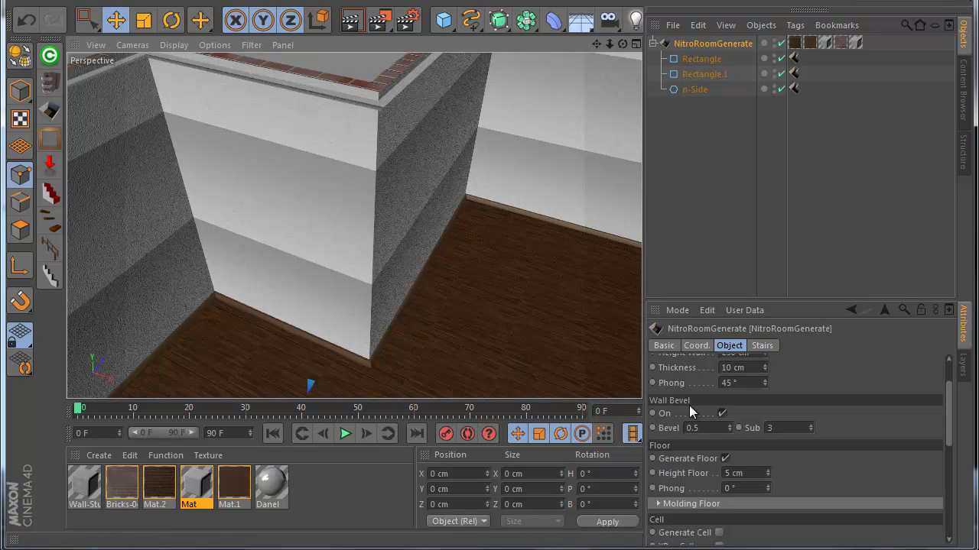
{"action": "left_click_drag", "start_coordinate": [730, 428], "coordinate": [725, 419]}
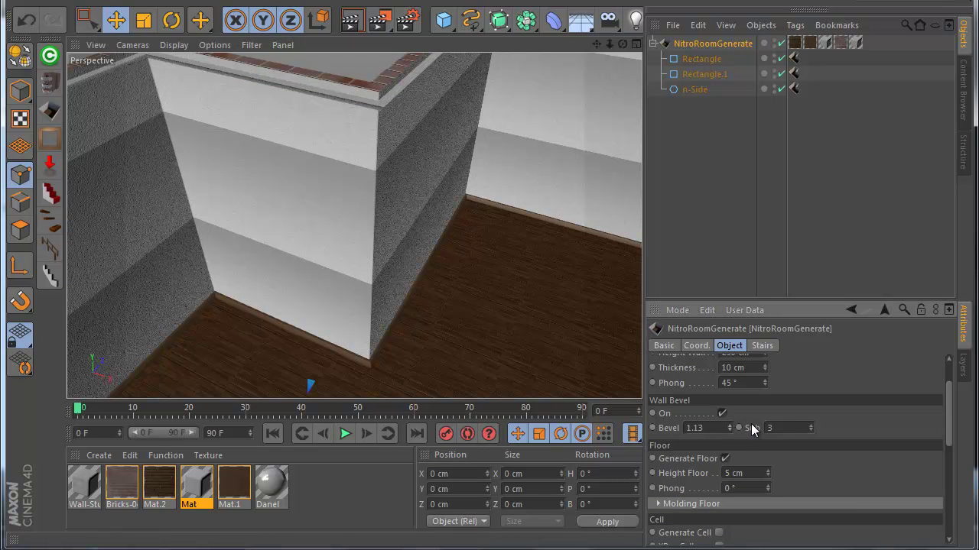
{"action": "left_click_drag", "start_coordinate": [809, 426], "coordinate": [807, 423]}
{"action": "scroll", "coordinate": [361, 205], "scroll_direction": "up", "scroll_amount": 10}
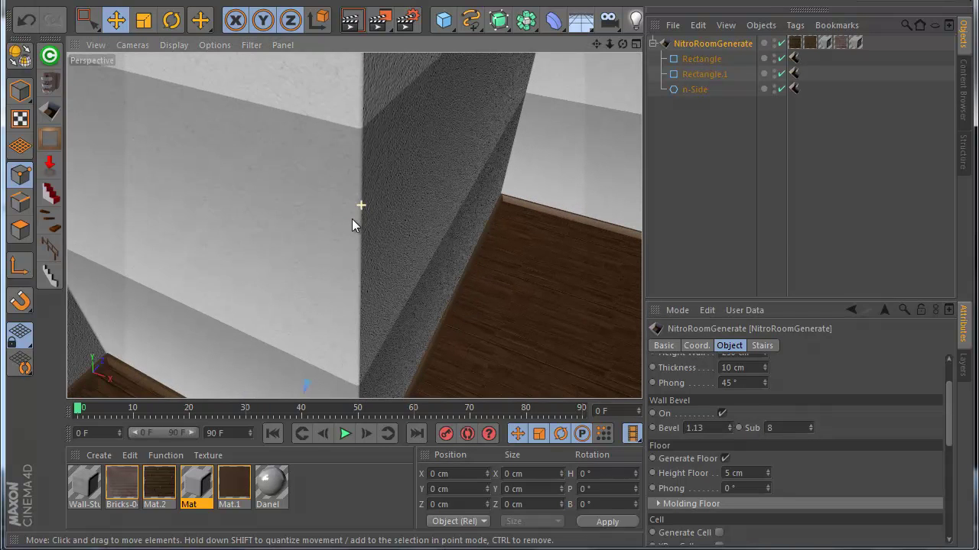
{"action": "left_click", "coordinate": [722, 414]}
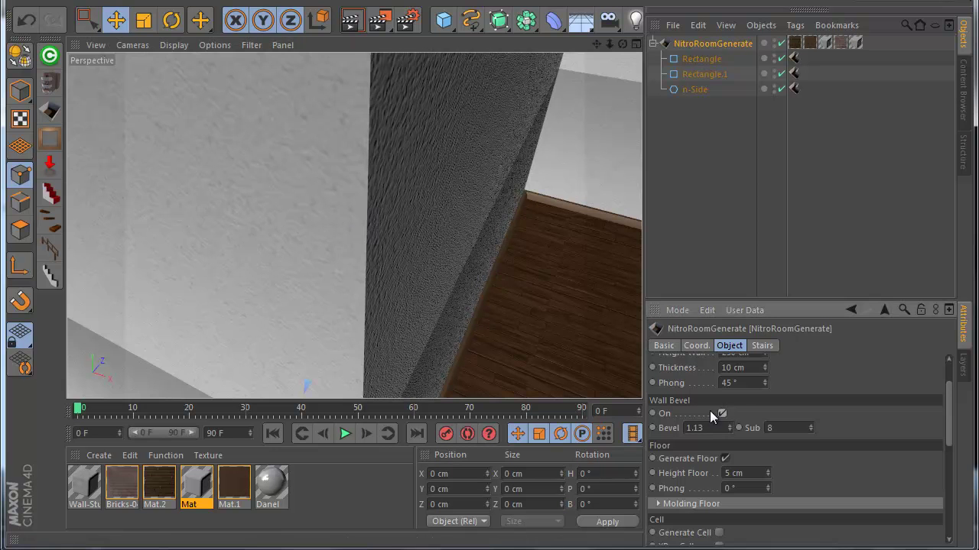
{"action": "scroll", "coordinate": [424, 331], "scroll_direction": "down", "scroll_amount": 8}
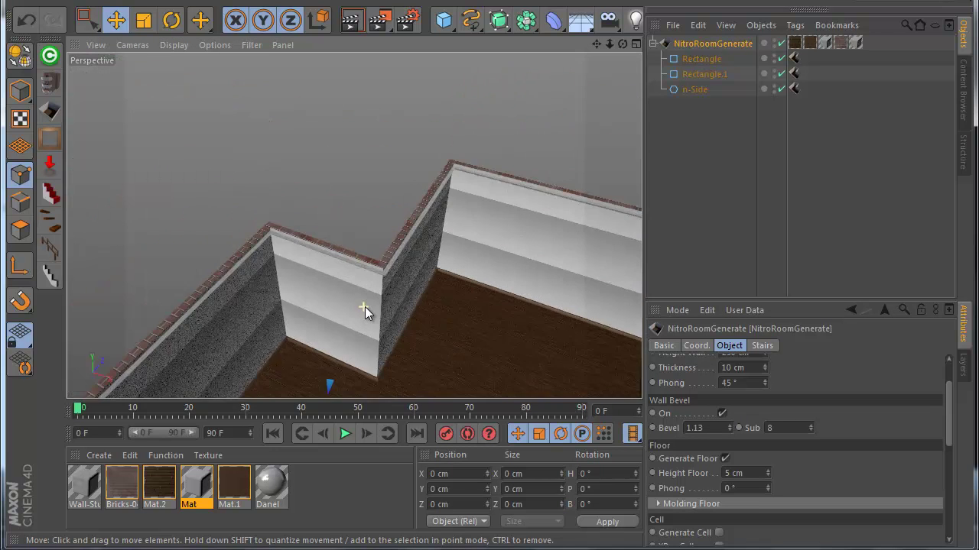
Open the room's Molding Floor settings and examine the floor molding at the inner wall corner
{"action": "scroll", "coordinate": [364, 307], "scroll_direction": "down", "scroll_amount": 5}
{"action": "scroll", "coordinate": [403, 384], "scroll_direction": "up", "scroll_amount": 4}
{"action": "left_click_drag", "start_coordinate": [950, 429], "coordinate": [951, 455]}
{"action": "scroll", "coordinate": [841, 428], "scroll_direction": "down", "scroll_amount": 1}
{"action": "left_click", "coordinate": [686, 399]}
{"action": "scroll", "coordinate": [403, 295], "scroll_direction": "up", "scroll_amount": 5}
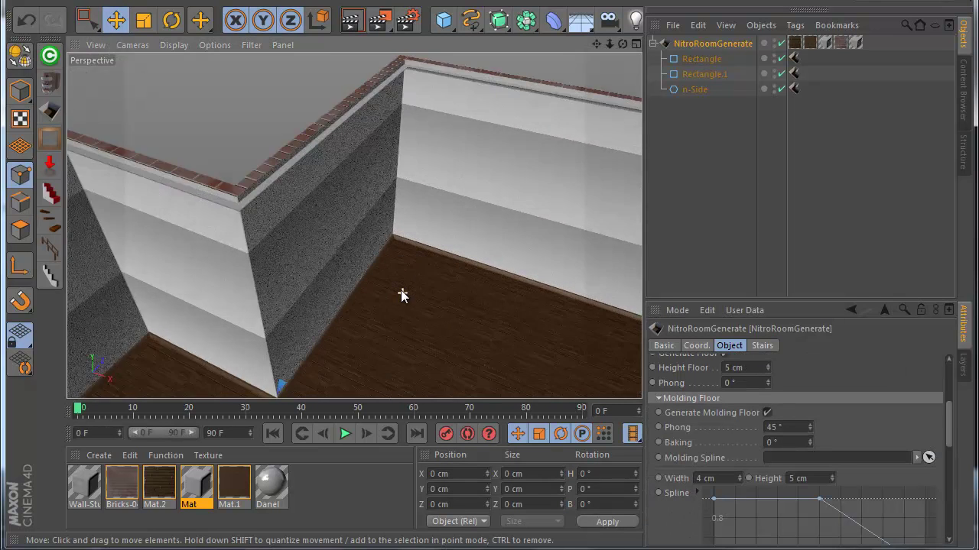
{"action": "scroll", "coordinate": [411, 235], "scroll_direction": "up", "scroll_amount": 3}
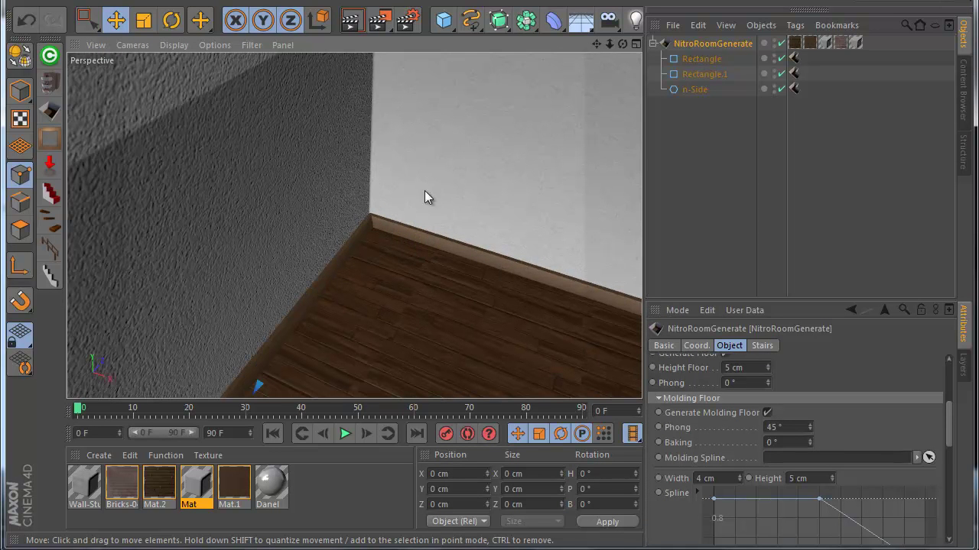
Try moving the middle point of the floor molding's profile spline and undo the moves
{"action": "left_click_drag", "start_coordinate": [955, 404], "coordinate": [954, 442]}
{"action": "left_click_drag", "start_coordinate": [819, 426], "coordinate": [798, 459]}
{"action": "key", "text": "ctrl+z"}
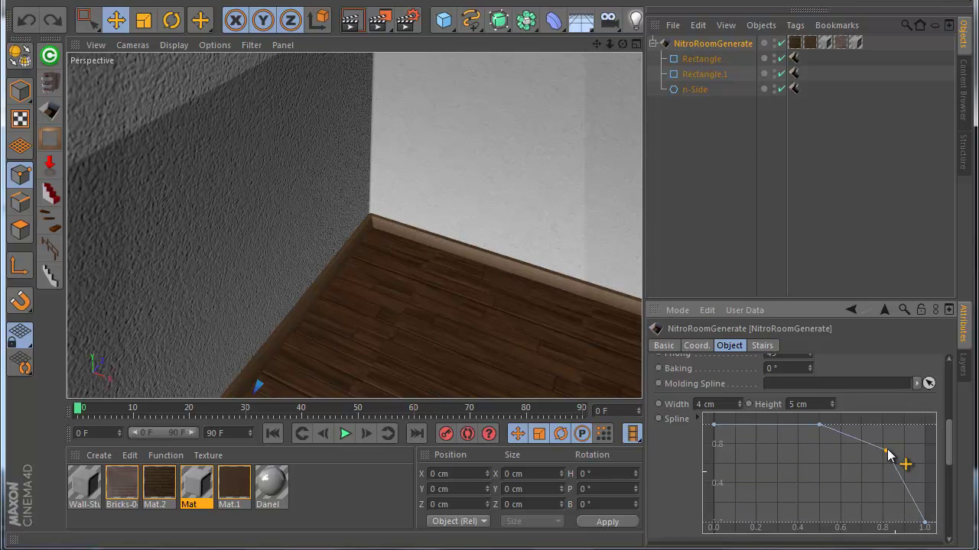
{"action": "left_click_drag", "start_coordinate": [818, 427], "coordinate": [755, 452]}
{"action": "key", "text": "ctrl+z"}
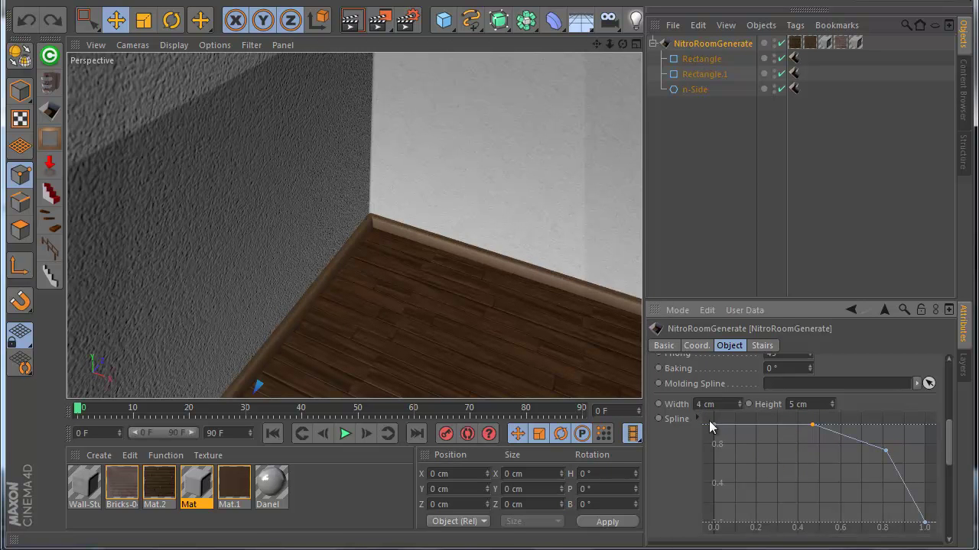
Show the viewport shading with lines and reshape the floor molding's profile spline into a stepped curve with an additional point
{"action": "scroll", "coordinate": [379, 222], "scroll_direction": "up", "scroll_amount": 8}
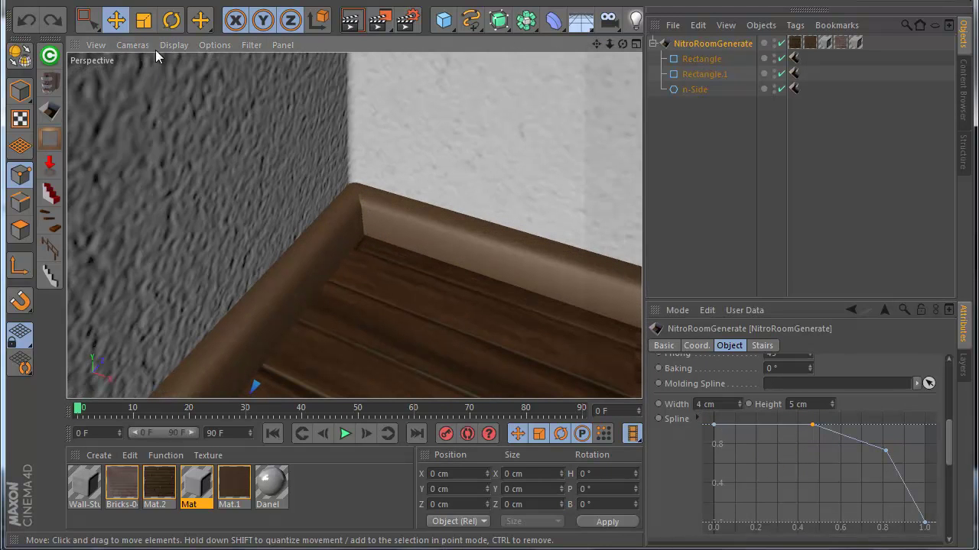
{"action": "left_click", "coordinate": [174, 45]}
{"action": "left_click", "coordinate": [185, 115]}
{"action": "scroll", "coordinate": [367, 218], "scroll_direction": "up", "scroll_amount": 1}
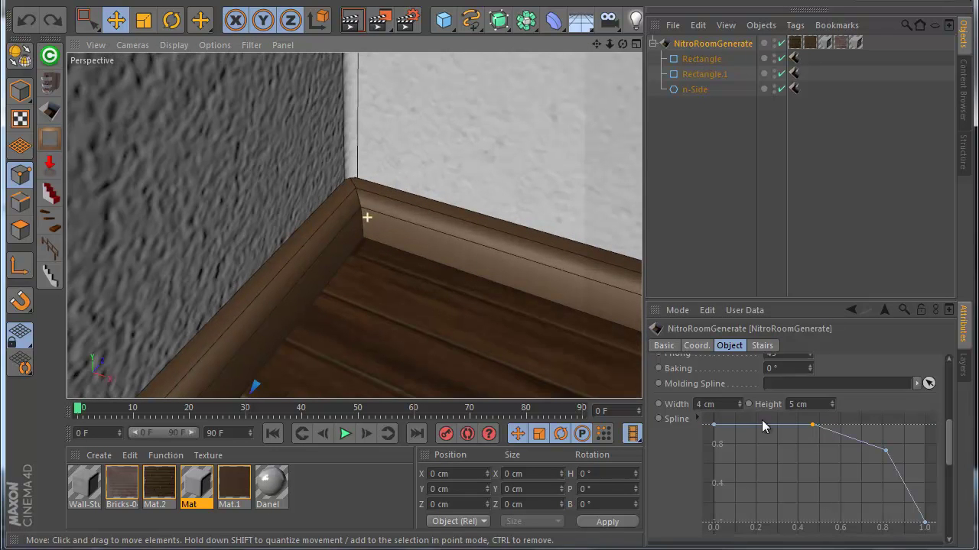
{"action": "left_click_drag", "start_coordinate": [901, 480], "coordinate": [844, 461], "text": "ctrl"}
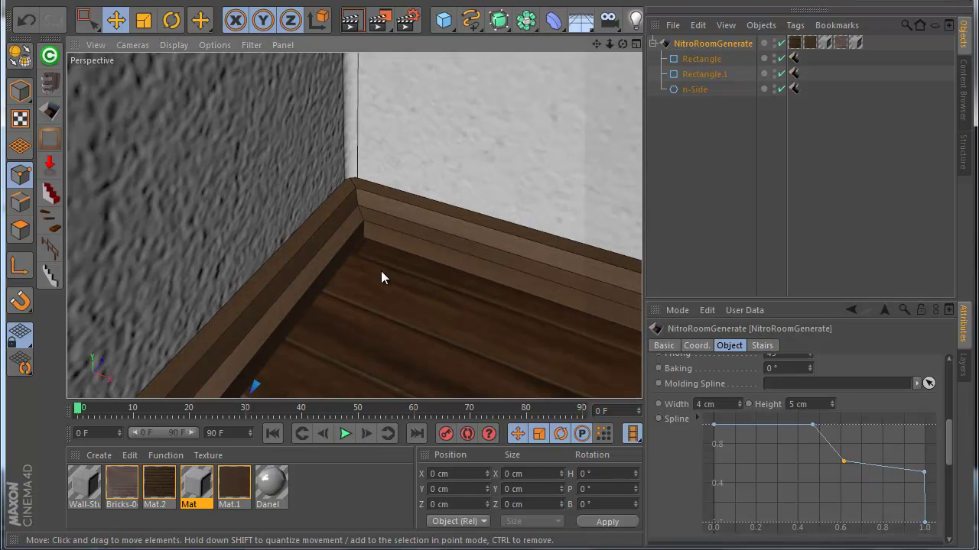
{"action": "scroll", "coordinate": [380, 271], "scroll_direction": "down", "scroll_amount": 2}
Add a Text spline with the letter T and assign it as the Molding Spline of NitroRoomGenerate's floor molding
{"action": "left_click", "coordinate": [471, 21]}
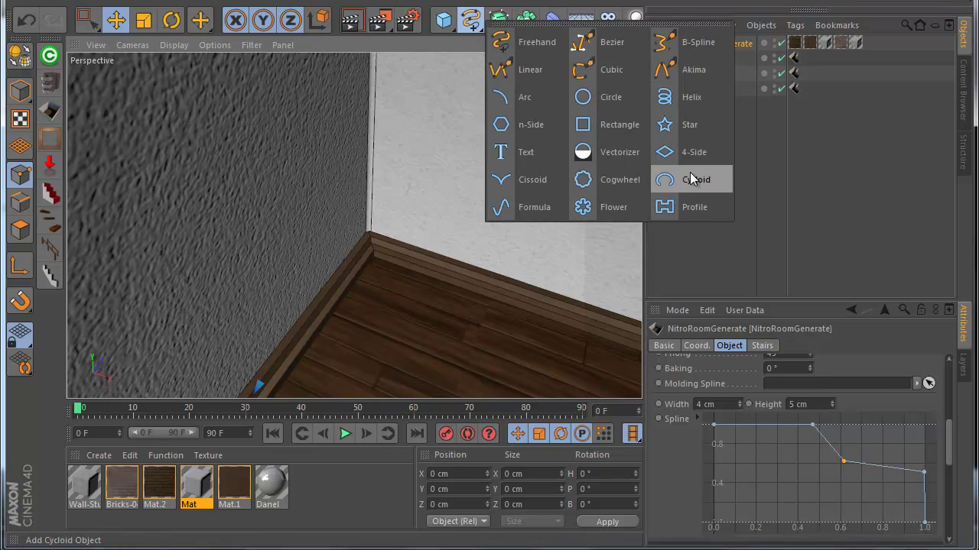
{"action": "left_click", "coordinate": [514, 152]}
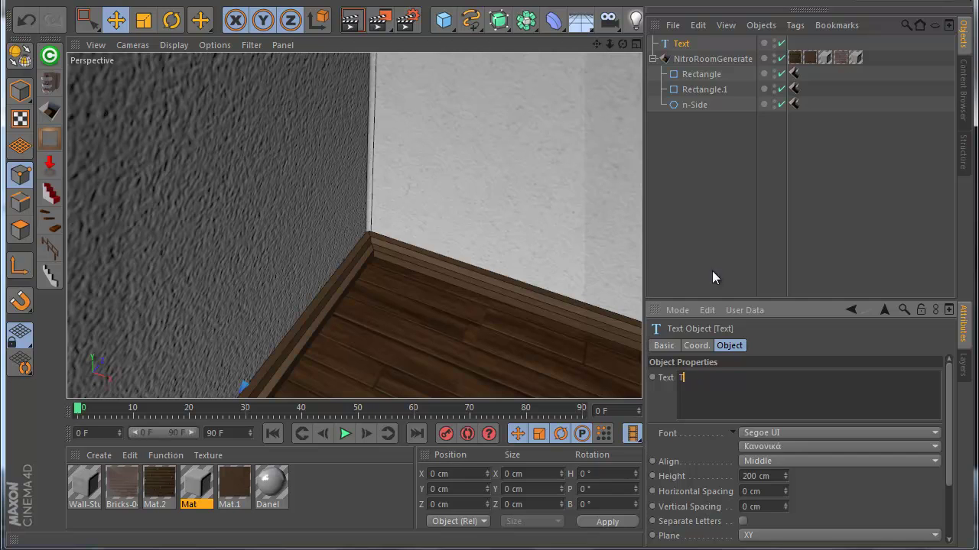
{"action": "left_click", "coordinate": [712, 278]}
{"action": "left_click", "coordinate": [692, 59]}
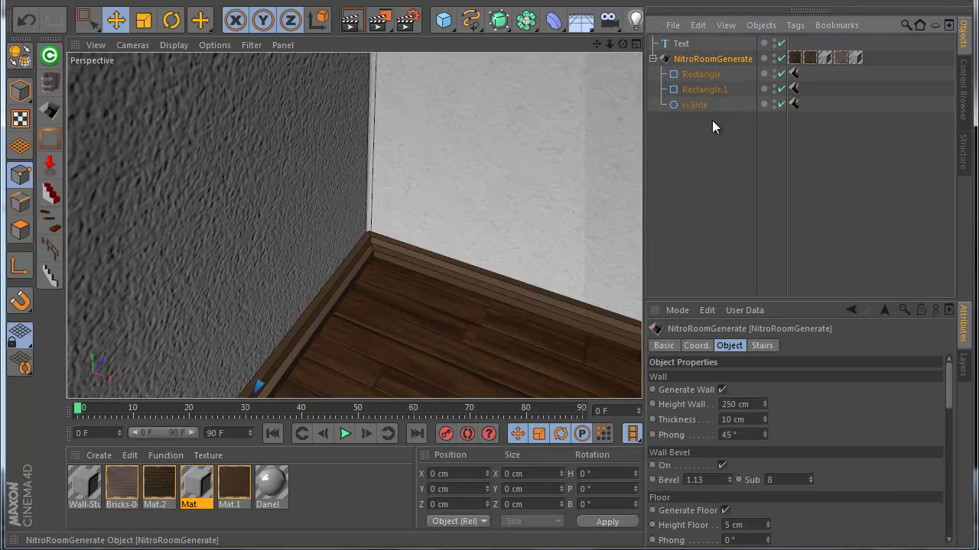
{"action": "left_click_drag", "start_coordinate": [950, 387], "coordinate": [954, 431]}
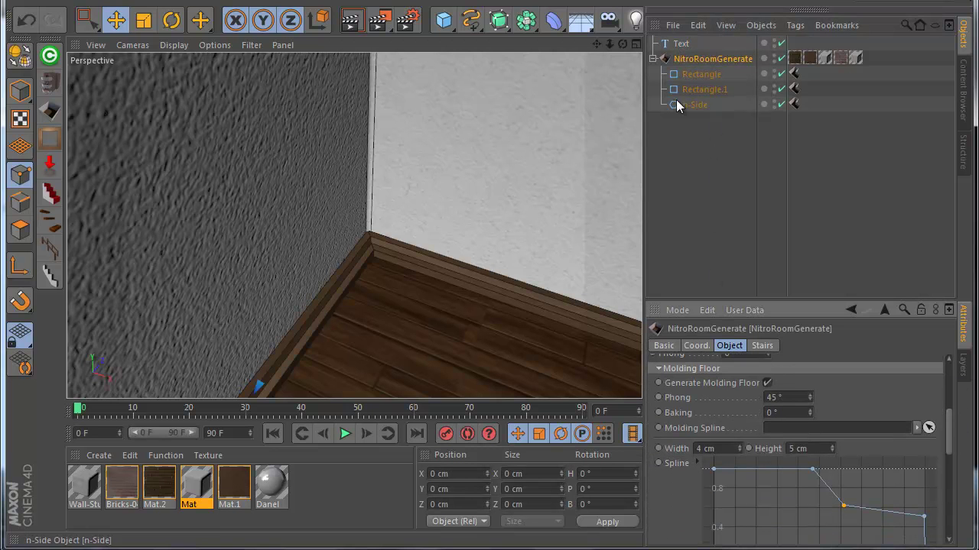
{"action": "left_click_drag", "start_coordinate": [681, 44], "coordinate": [726, 204]}
{"action": "left_click_drag", "start_coordinate": [789, 433], "coordinate": [790, 431]}
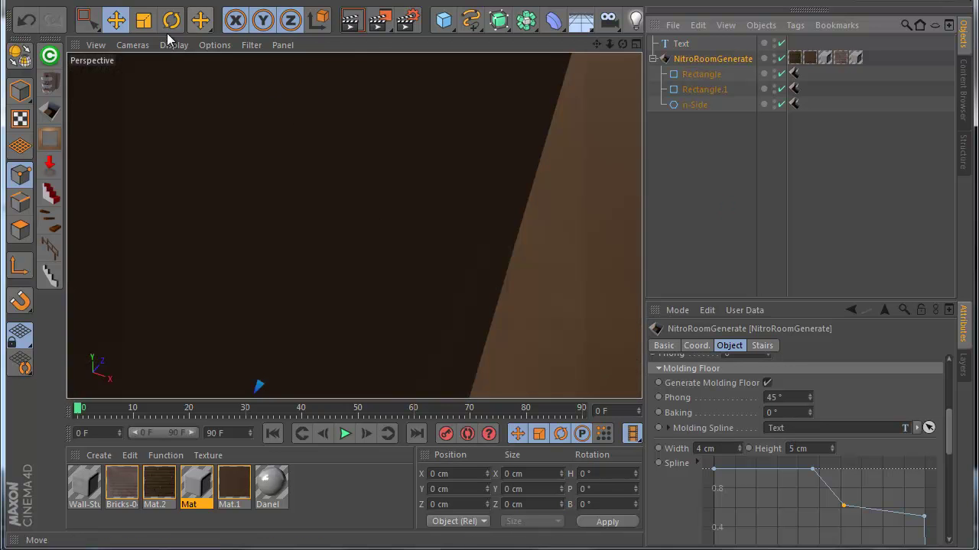
Scale the Text spline down to a height of about 5.4 cm and change its letter to c
{"action": "left_click", "coordinate": [144, 20]}
{"action": "left_click_drag", "start_coordinate": [452, 173], "coordinate": [476, 344]}
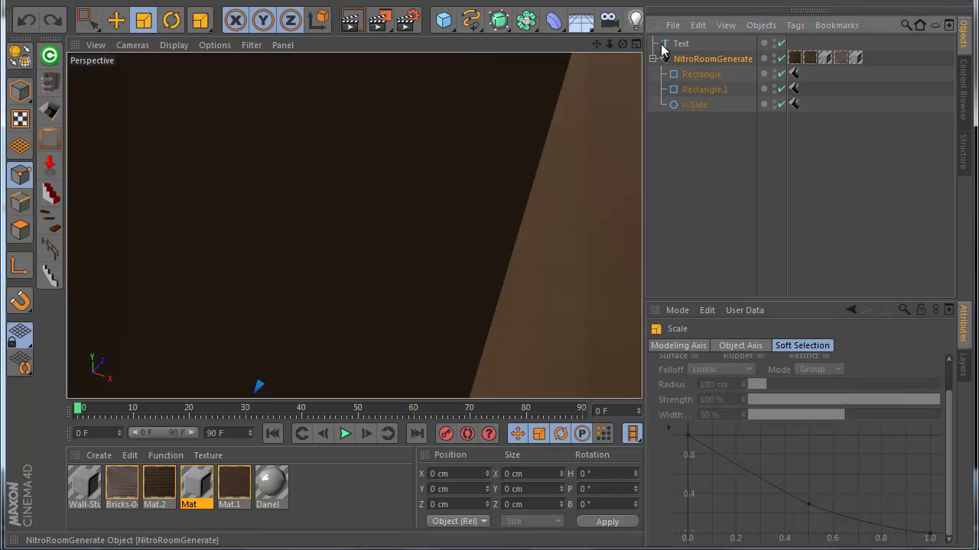
{"action": "left_click", "coordinate": [664, 43]}
{"action": "left_click_drag", "start_coordinate": [523, 187], "coordinate": [489, 340]}
{"action": "left_click_drag", "start_coordinate": [691, 378], "coordinate": [670, 372]}
{"action": "type", "text": "c"}
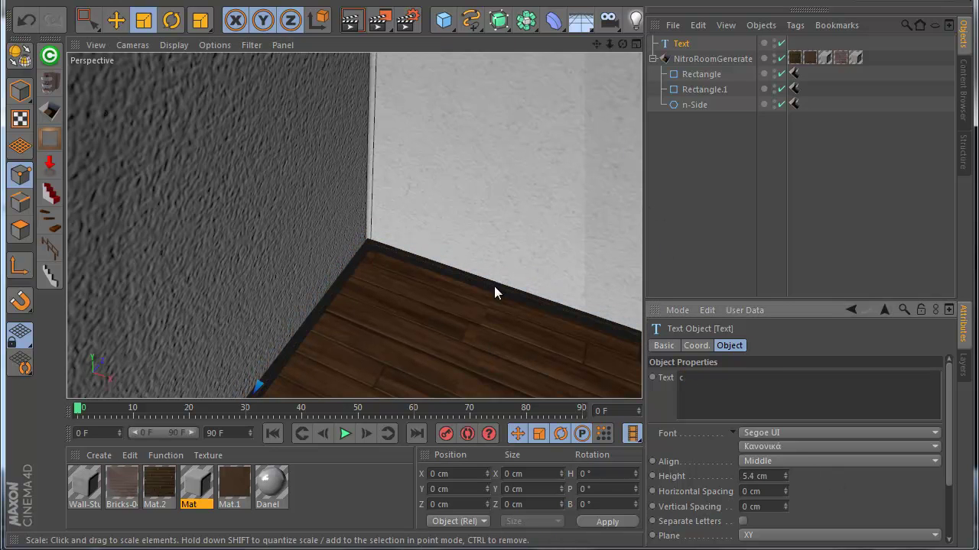
Switch the viewport back to shading without lines, set the Text spline's letter to s and inspect the room with the new molding
{"action": "left_click", "coordinate": [166, 45]}
{"action": "left_click", "coordinate": [236, 67]}
{"action": "scroll", "coordinate": [382, 253], "scroll_direction": "up", "scroll_amount": 3}
{"action": "left_click_drag", "start_coordinate": [622, 44], "coordinate": [347, 196]}
{"action": "scroll", "coordinate": [347, 195], "scroll_direction": "down", "scroll_amount": 5}
{"action": "scroll", "coordinate": [330, 187], "scroll_direction": "up", "scroll_amount": 2}
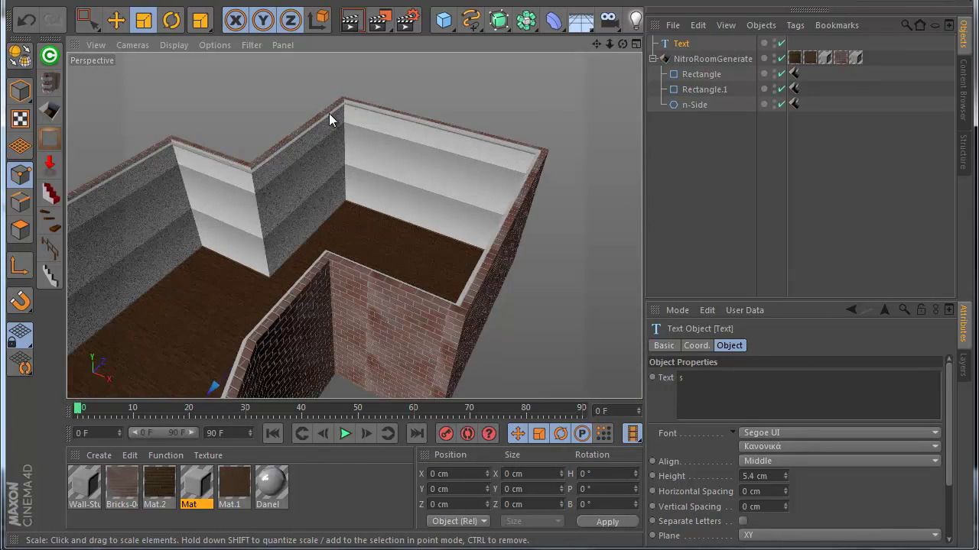
{"action": "scroll", "coordinate": [341, 109], "scroll_direction": "up", "scroll_amount": 2}
{"action": "scroll", "coordinate": [341, 109], "scroll_direction": "down", "scroll_amount": 5}
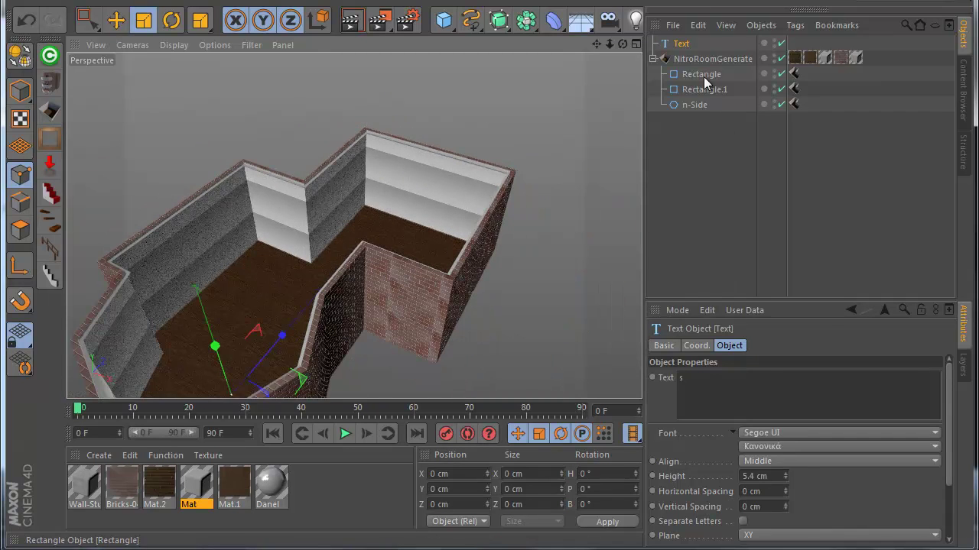
Delete the n-Side, Text and Rectangle.1 splines, leaving only the first Rectangle under NitroRoomGenerate
{"action": "left_click", "coordinate": [435, 244]}
{"action": "scroll", "coordinate": [432, 247], "scroll_direction": "up", "scroll_amount": 2}
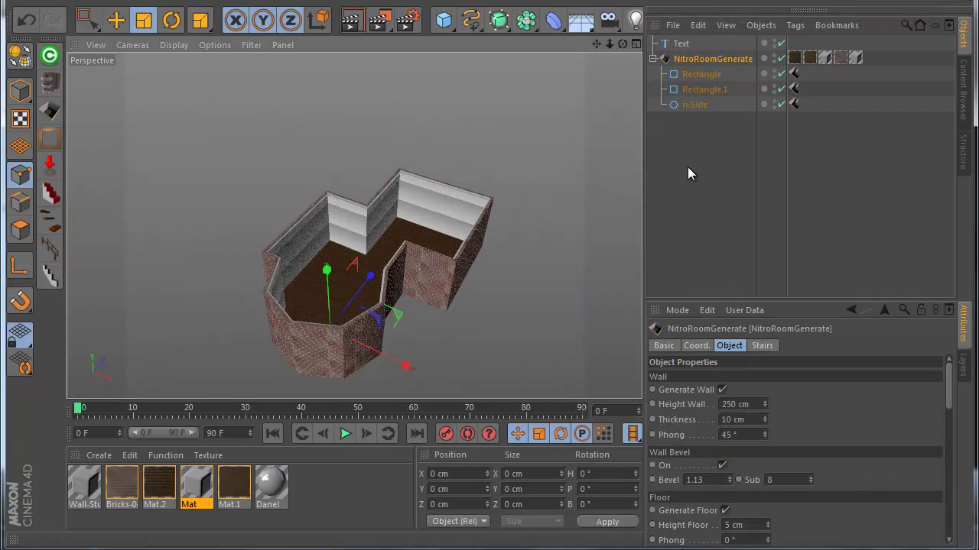
{"action": "left_click", "coordinate": [698, 104]}
{"action": "key", "text": "Delete"}
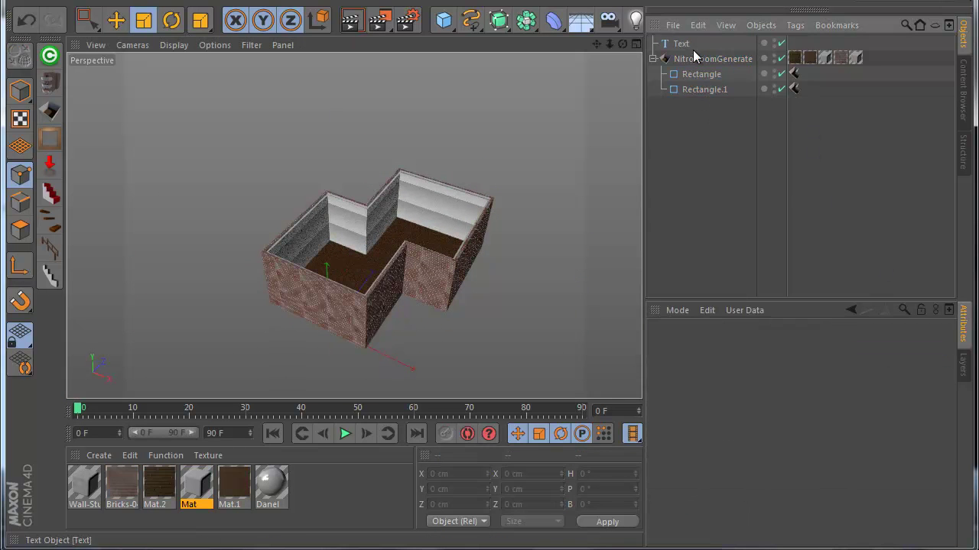
{"action": "left_click", "coordinate": [686, 44]}
{"action": "key", "text": "Delete"}
{"action": "key", "text": "Delete"}
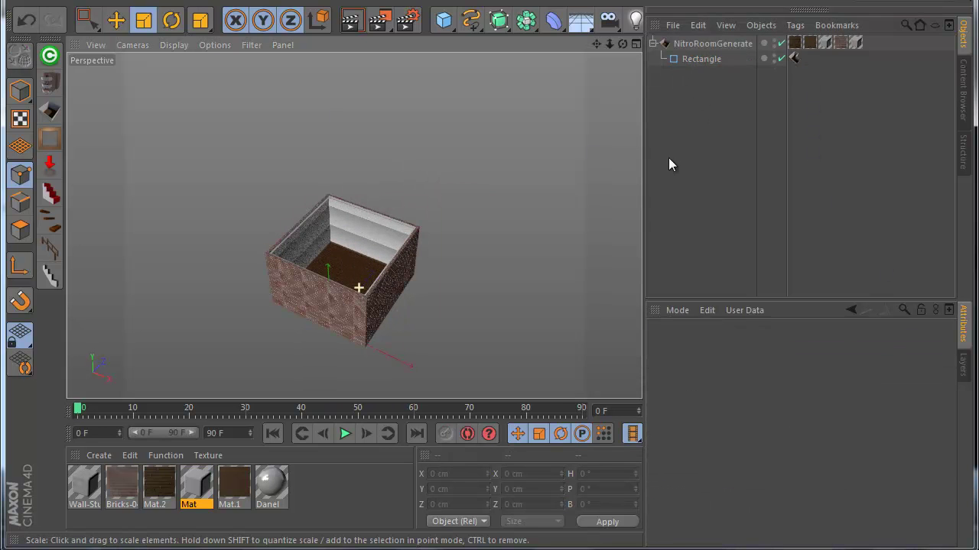
{"action": "middle_click", "coordinate": [378, 313]}
{"action": "middle_click", "coordinate": [281, 178]}
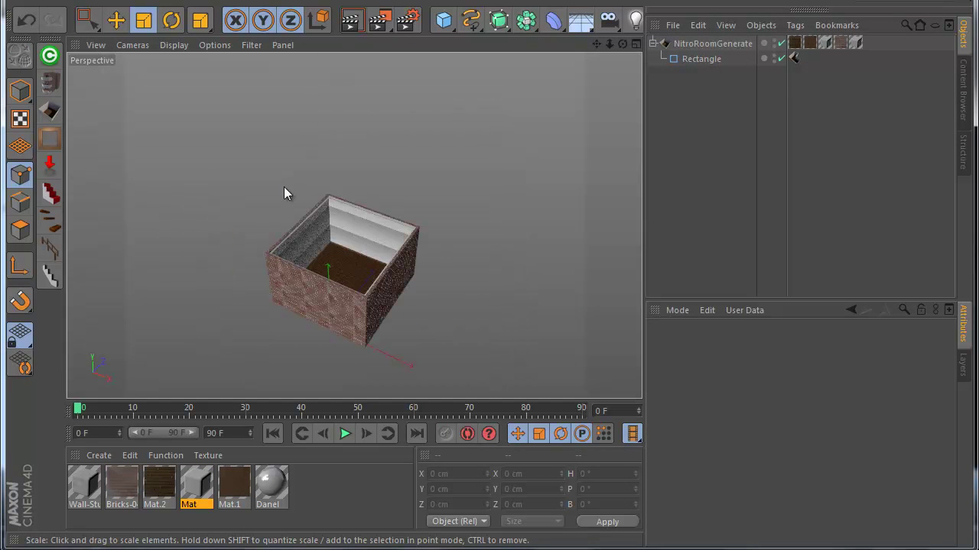
{"action": "middle_click", "coordinate": [493, 179]}
{"action": "middle_click", "coordinate": [222, 171]}
{"action": "scroll", "coordinate": [328, 283], "scroll_direction": "up", "scroll_amount": 1}
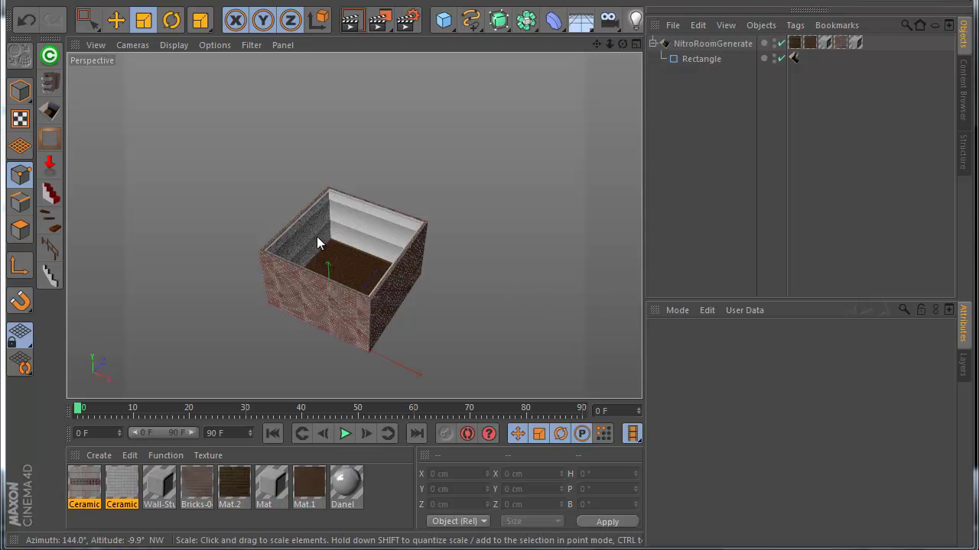
Duplicate NitroRoomGenerate with its rectangle as a child of the original room and check the rectangles' NitroRoomGenerate tags
{"action": "left_click_drag", "start_coordinate": [670, 48], "coordinate": [692, 67]}
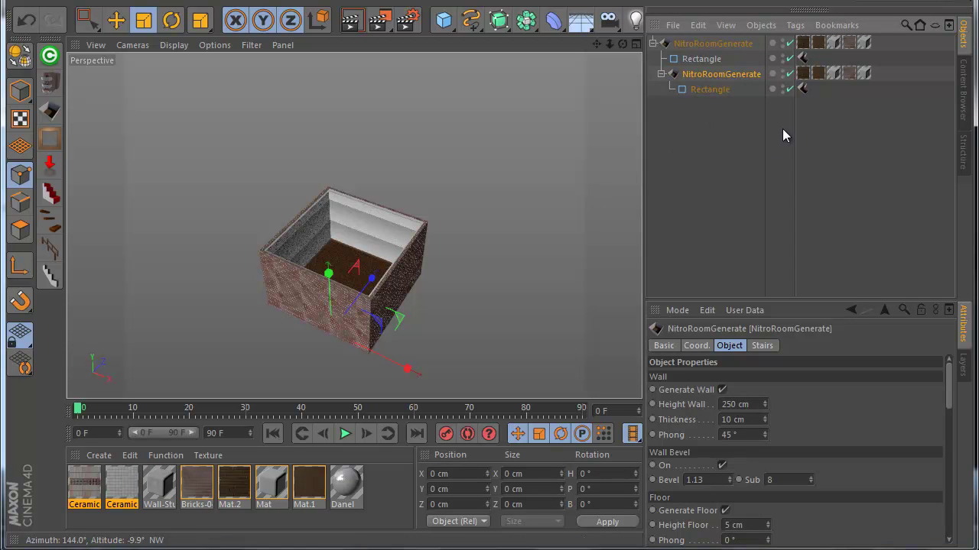
{"action": "left_click", "coordinate": [802, 89]}
{"action": "left_click", "coordinate": [704, 90]}
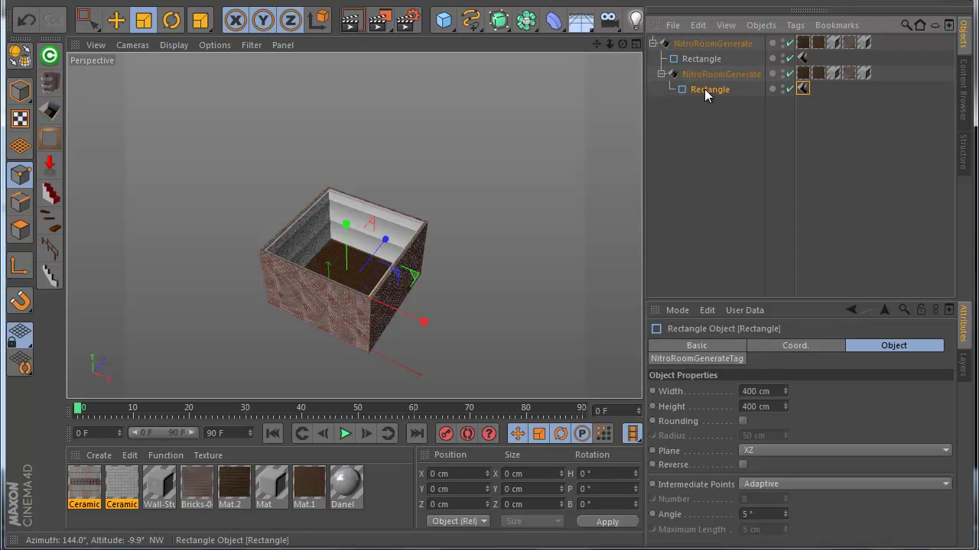
{"action": "left_click", "coordinate": [711, 75]}
{"action": "left_click", "coordinate": [802, 59]}
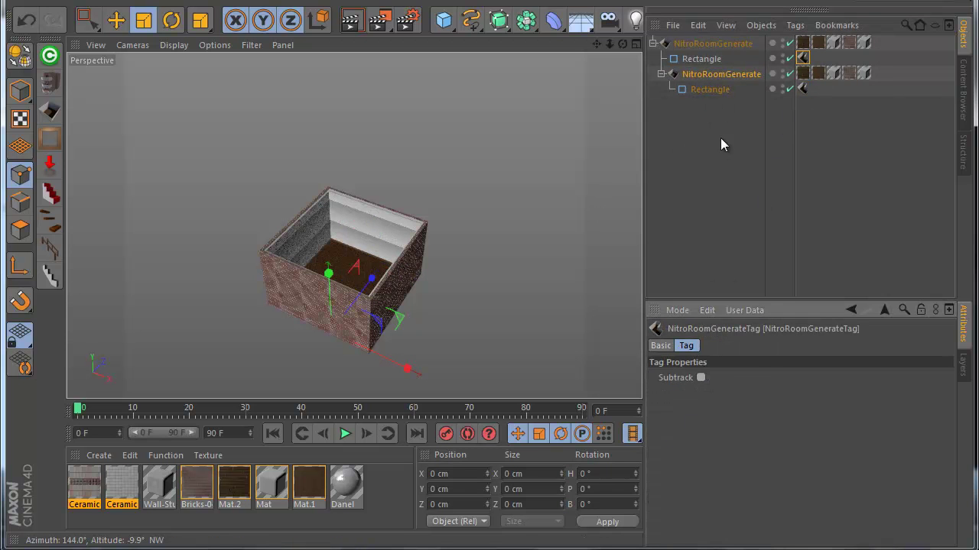
In the top view, move the nested room's Rectangle beside the original room so it cuts into one of its corners
{"action": "middle_click", "coordinate": [422, 366]}
{"action": "middle_click", "coordinate": [432, 121]}
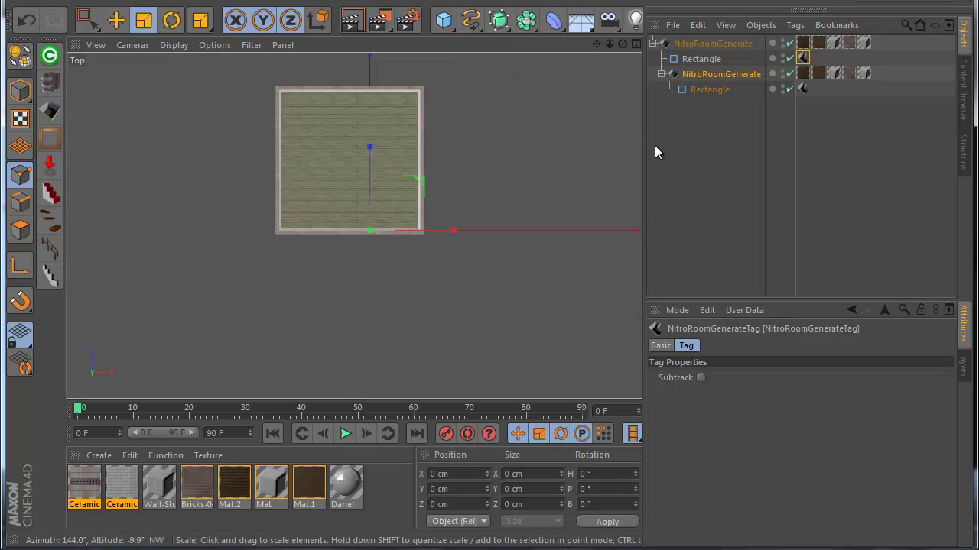
{"action": "left_click", "coordinate": [707, 89]}
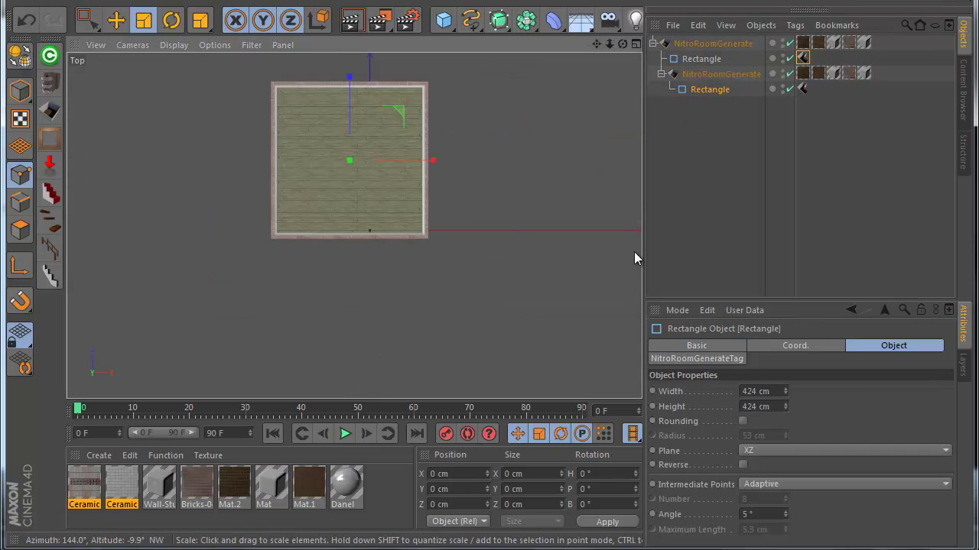
{"action": "left_click", "coordinate": [117, 20]}
{"action": "left_click_drag", "start_coordinate": [231, 197], "coordinate": [341, 210]}
{"action": "scroll", "coordinate": [405, 141], "scroll_direction": "up", "scroll_amount": 5}
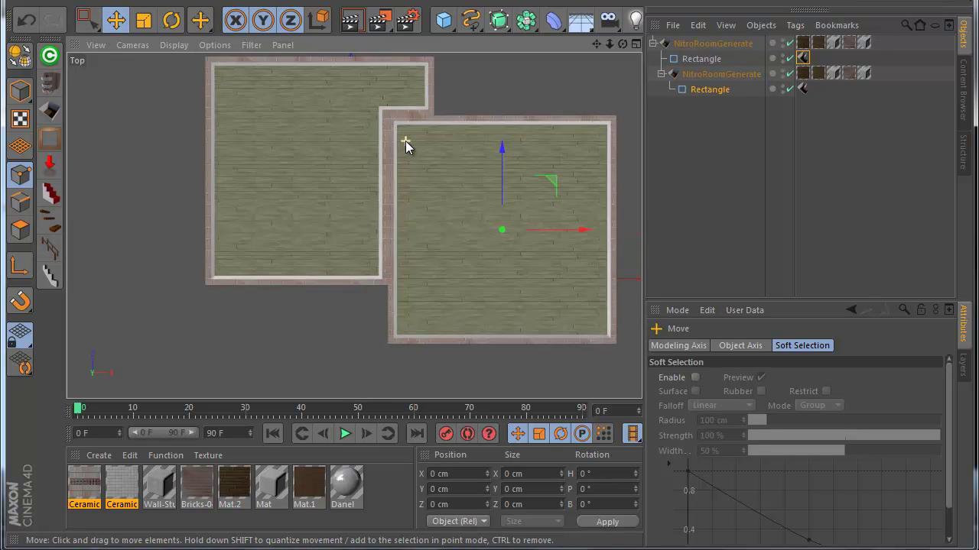
{"action": "scroll", "coordinate": [380, 136], "scroll_direction": "down", "scroll_amount": 5}
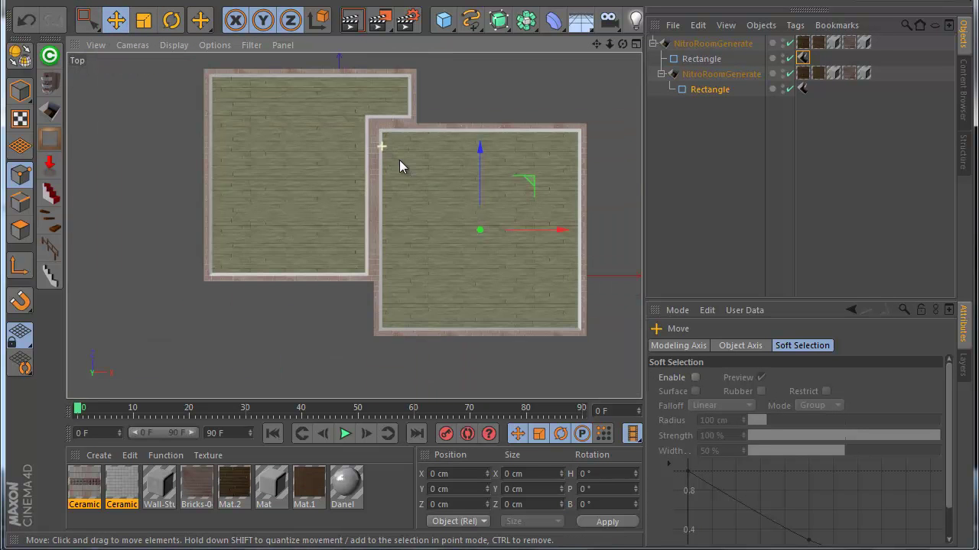
Replace the nested room's floor material with Ceramic-Tiles-Vari-01 and its inner wall material with Ceramic-Tiles-white
{"action": "left_click", "coordinate": [84, 482]}
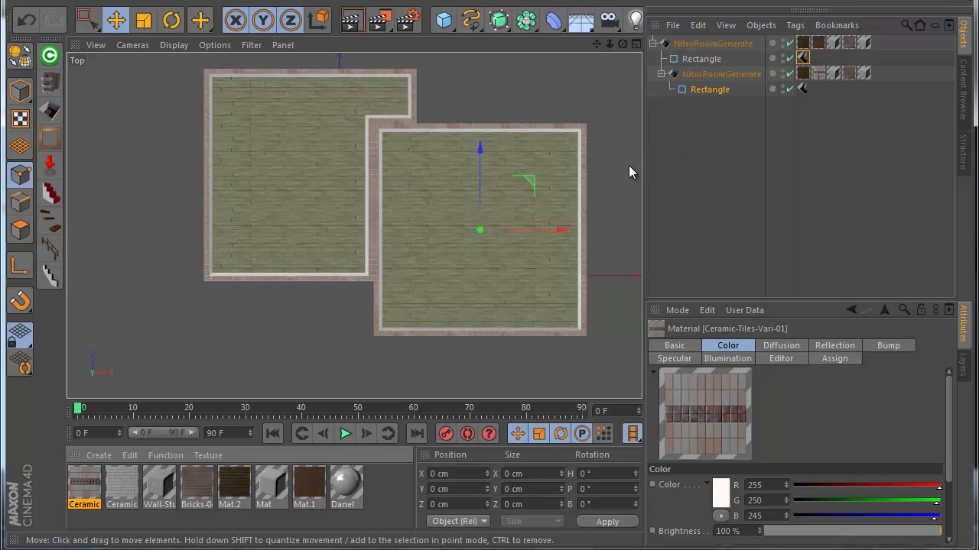
{"action": "key", "text": "ctrl+z"}
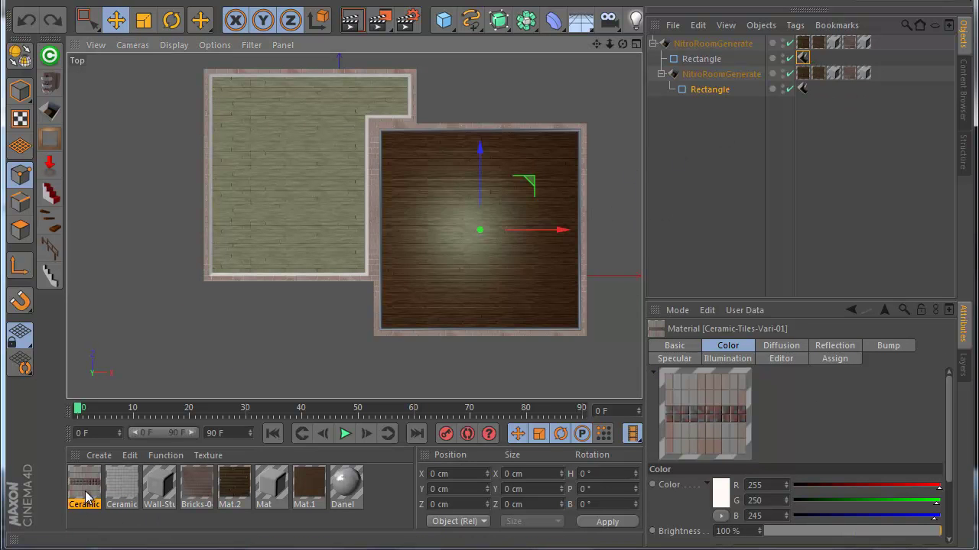
{"action": "left_click_drag", "start_coordinate": [86, 497], "coordinate": [748, 92]}
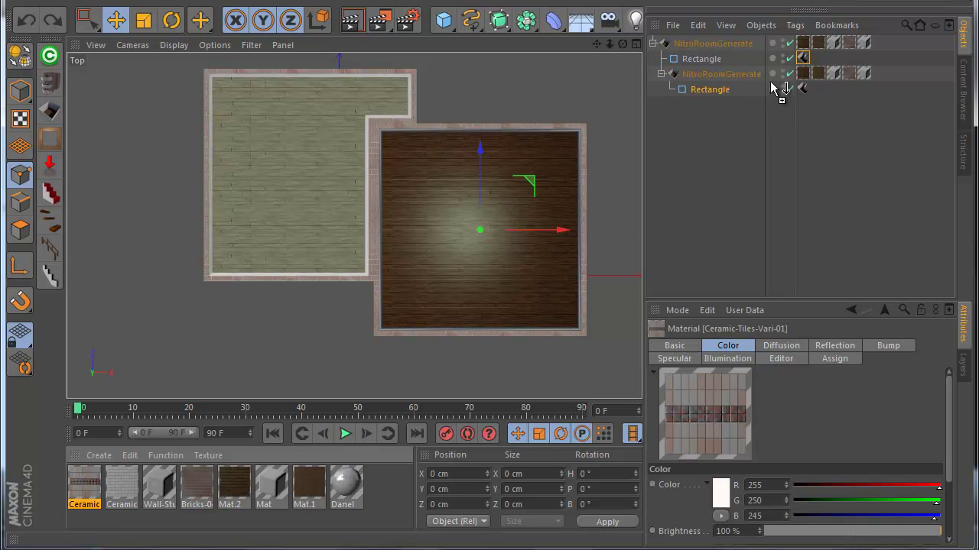
{"action": "left_click_drag", "start_coordinate": [811, 79], "coordinate": [804, 80]}
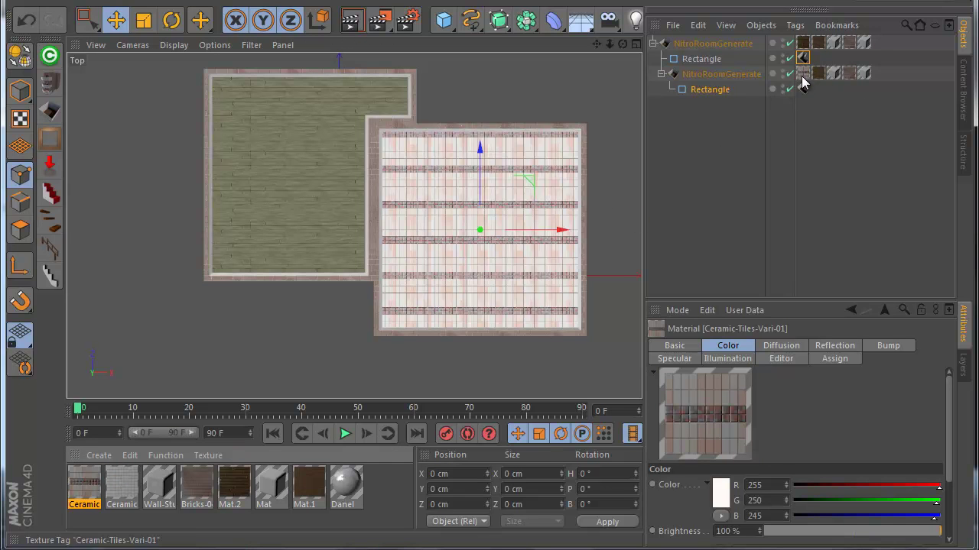
{"action": "left_click_drag", "start_coordinate": [112, 486], "coordinate": [708, 123]}
{"action": "left_click_drag", "start_coordinate": [827, 71], "coordinate": [829, 73]}
Examine the two adjoining rooms and their tile materials in the perspective view and return to the top view
{"action": "middle_click", "coordinate": [451, 179]}
{"action": "middle_click", "coordinate": [323, 164]}
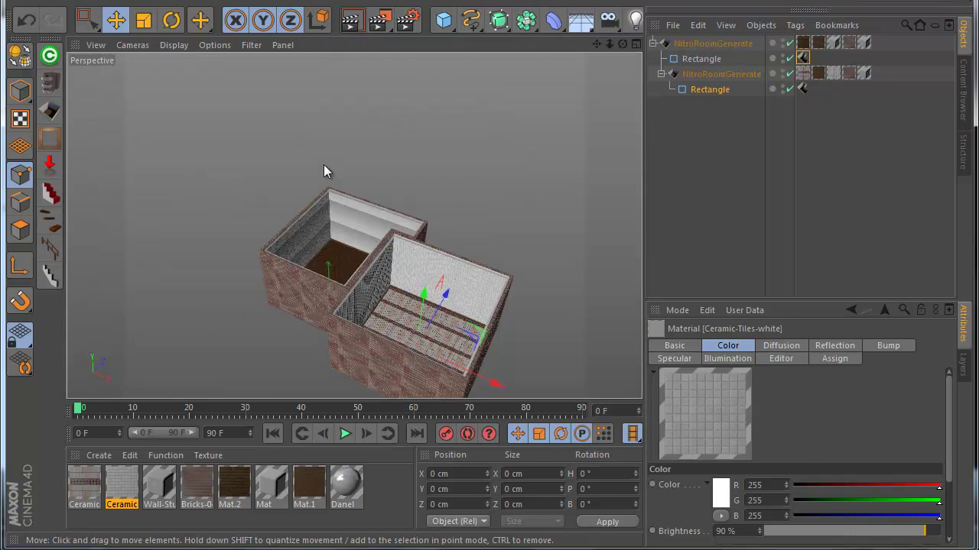
{"action": "scroll", "coordinate": [428, 306], "scroll_direction": "up", "scroll_amount": 5}
{"action": "scroll", "coordinate": [406, 219], "scroll_direction": "down", "scroll_amount": 5}
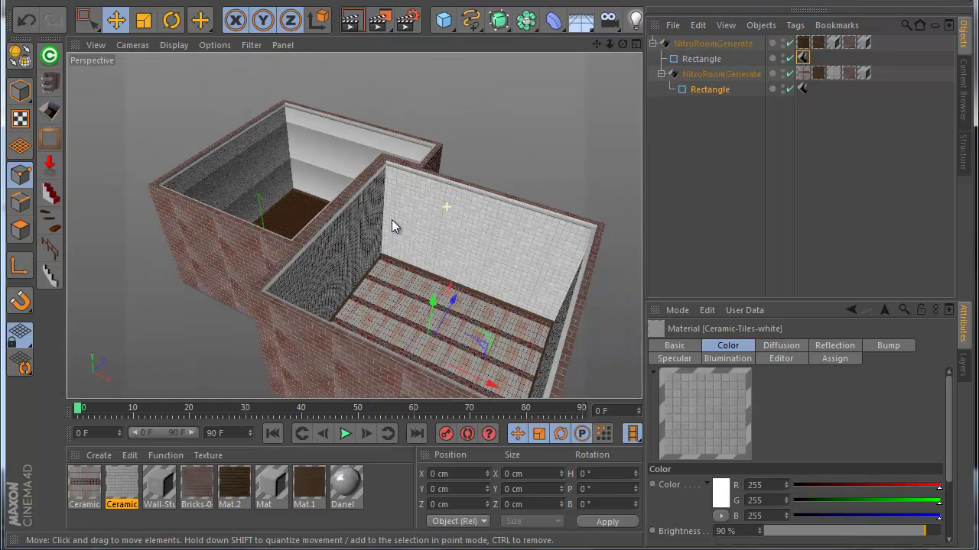
{"action": "left_click_drag", "start_coordinate": [623, 44], "coordinate": [491, 343]}
{"action": "middle_click", "coordinate": [451, 168]}
{"action": "middle_click", "coordinate": [488, 143]}
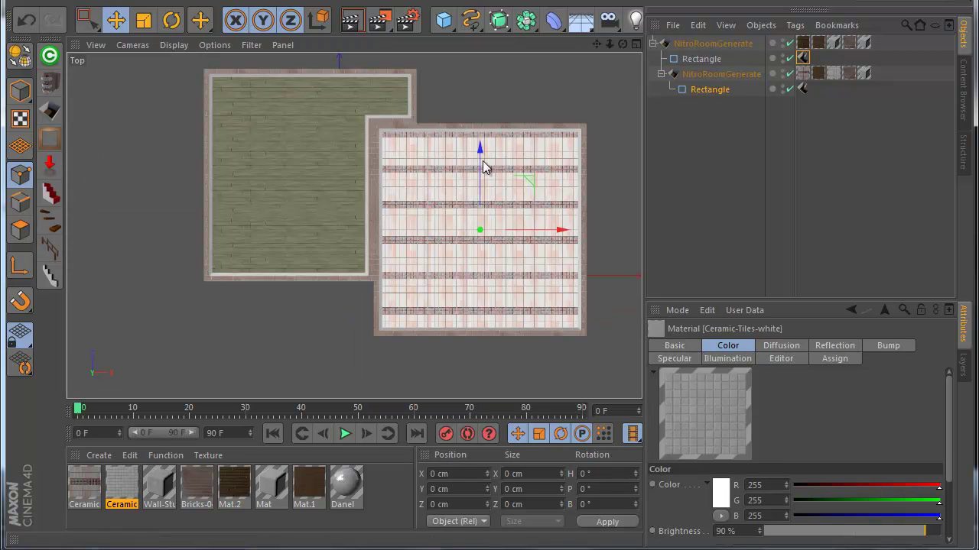
Scale the nested room's Rectangle to about 56% and move it so it cuts into the original room's corner
{"action": "left_click", "coordinate": [712, 89]}
{"action": "left_click", "coordinate": [142, 27]}
{"action": "left_click_drag", "start_coordinate": [243, 187], "coordinate": [80, 253]}
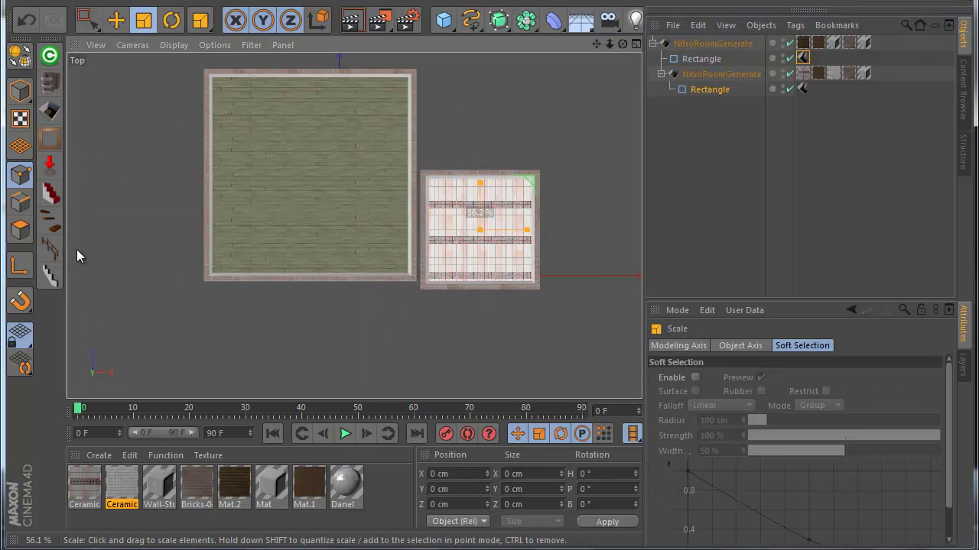
{"action": "left_click", "coordinate": [116, 21]}
{"action": "left_click_drag", "start_coordinate": [252, 138], "coordinate": [238, 149]}
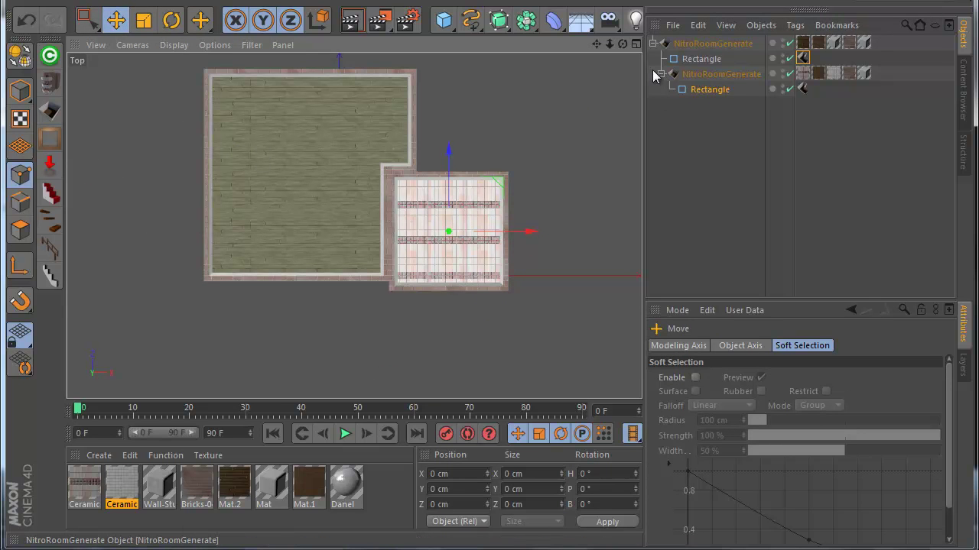
Duplicate the nested NitroRoomGenerate room and move the copy to the opposite side of the main room
{"action": "left_click", "coordinate": [685, 73]}
{"action": "left_click", "coordinate": [661, 73]}
{"action": "left_click_drag", "start_coordinate": [686, 79], "coordinate": [680, 77], "text": "ctrl"}
{"action": "left_click_drag", "start_coordinate": [565, 154], "coordinate": [304, 153]}
{"action": "scroll", "coordinate": [337, 179], "scroll_direction": "down", "scroll_amount": 3}
{"action": "scroll", "coordinate": [297, 142], "scroll_direction": "up", "scroll_amount": 1}
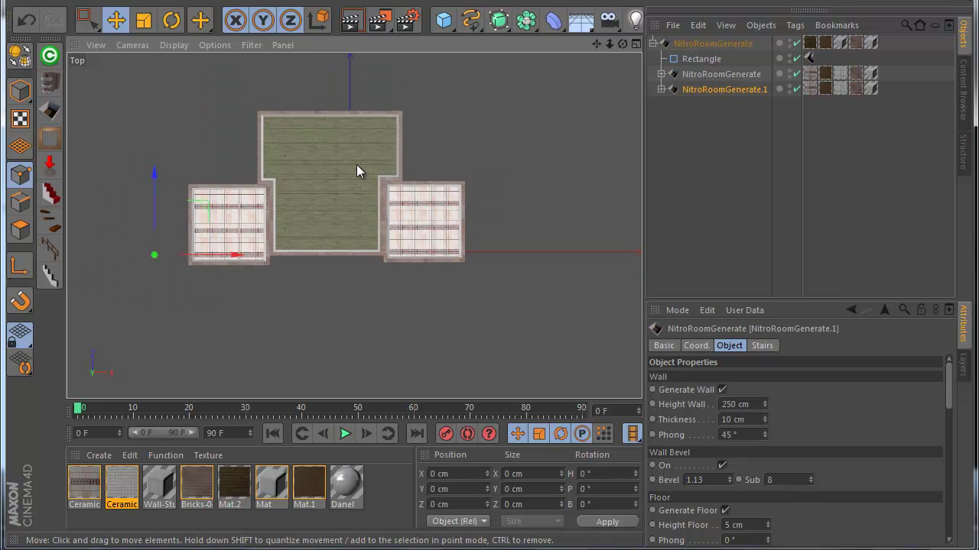
{"action": "scroll", "coordinate": [364, 168], "scroll_direction": "up", "scroll_amount": 1}
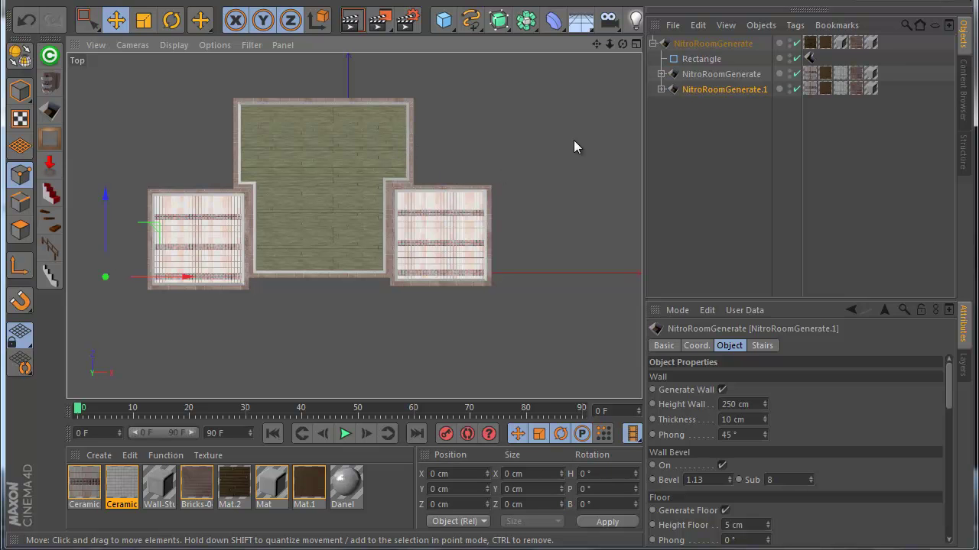
Examine the main room and its two nested side rooms from several angles in the perspective view
{"action": "middle_click", "coordinate": [458, 200]}
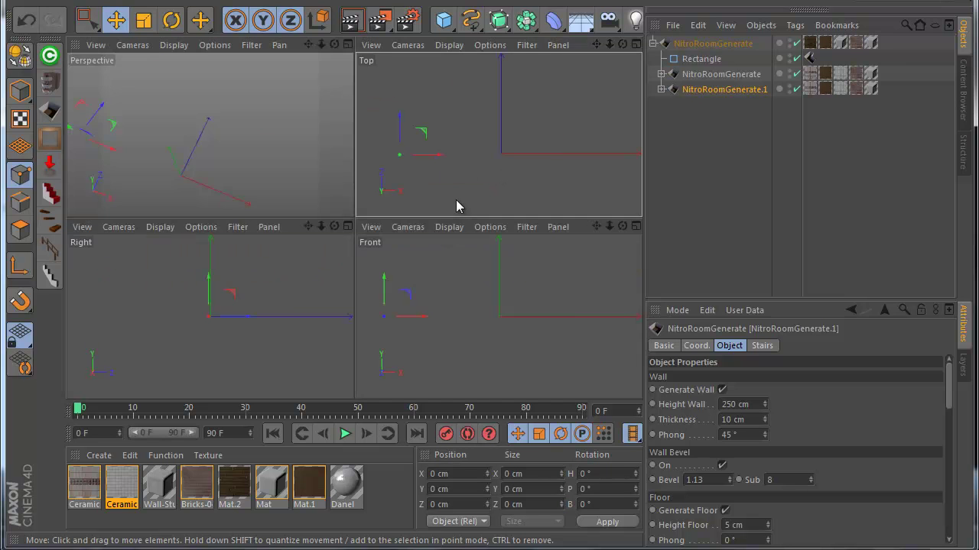
{"action": "middle_click", "coordinate": [305, 167]}
{"action": "scroll", "coordinate": [383, 195], "scroll_direction": "down", "scroll_amount": 3}
{"action": "scroll", "coordinate": [402, 201], "scroll_direction": "up", "scroll_amount": 3}
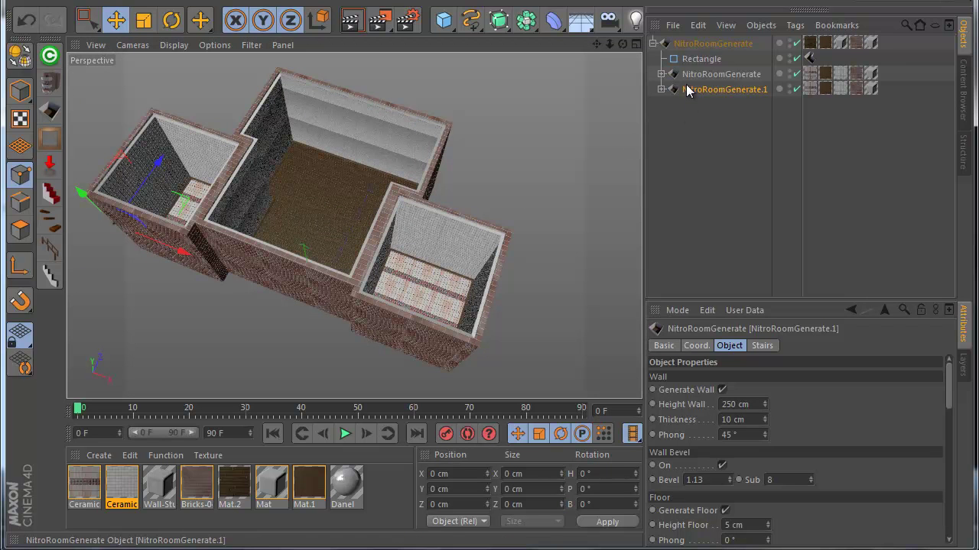
{"action": "middle_click", "coordinate": [512, 157]}
{"action": "middle_click", "coordinate": [284, 158]}
{"action": "scroll", "coordinate": [289, 208], "scroll_direction": "up", "scroll_amount": 1}
{"action": "scroll", "coordinate": [289, 208], "scroll_direction": "down", "scroll_amount": 1}
{"action": "left_click_drag", "start_coordinate": [355, 232], "coordinate": [488, 341], "text": "alt"}
{"action": "middle_click_drag", "start_coordinate": [488, 341], "coordinate": [425, 349], "text": "alt"}
Add a Rectangle spline inside the first nested NitroRoomGenerate and give it a NitroRoomHoleTag
{"action": "left_click", "coordinate": [675, 110]}
{"action": "left_click", "coordinate": [661, 75]}
{"action": "left_click", "coordinate": [697, 73]}
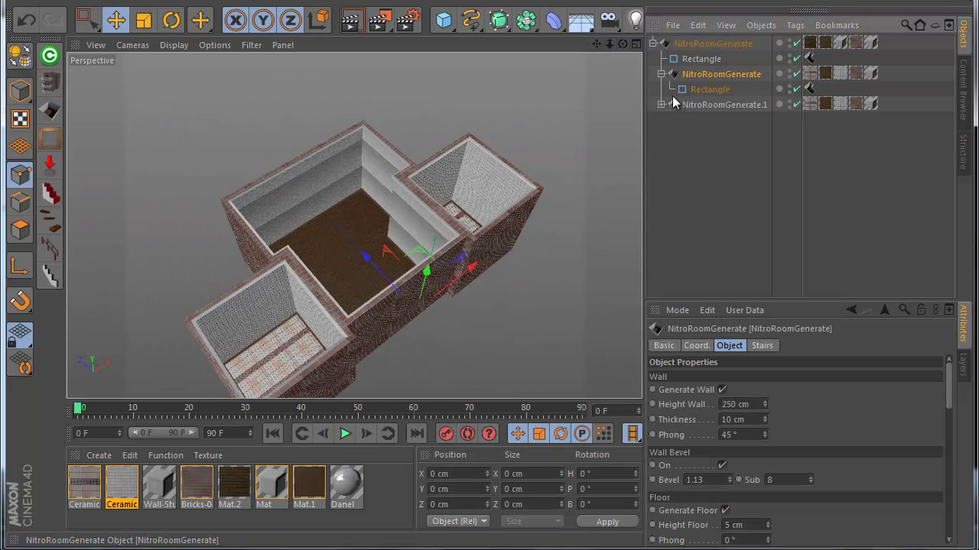
{"action": "scroll", "coordinate": [569, 179], "scroll_direction": "up", "scroll_amount": 2}
{"action": "left_click_drag", "start_coordinate": [472, 31], "coordinate": [604, 125]}
{"action": "left_click_drag", "start_coordinate": [695, 39], "coordinate": [701, 106]}
{"action": "right_click", "coordinate": [703, 110]}
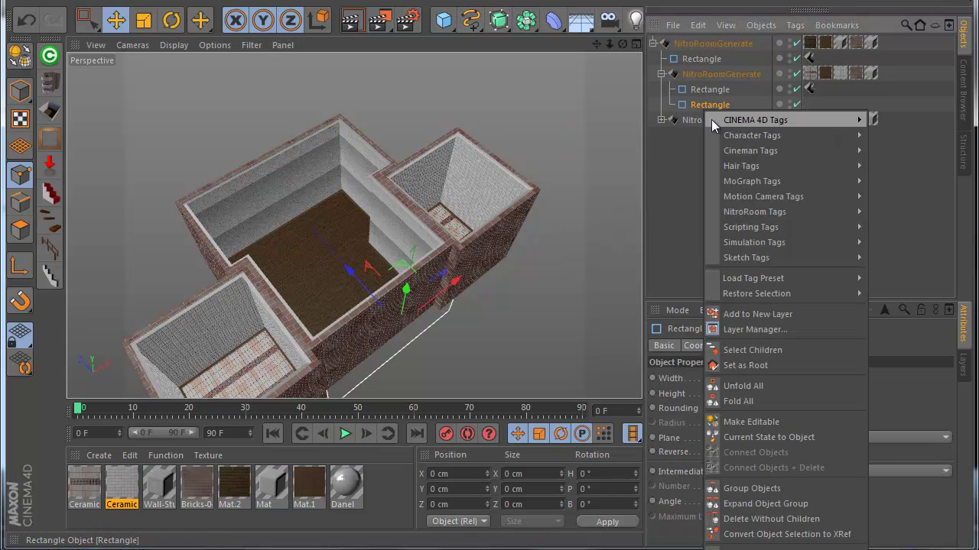
{"action": "mouse_move", "coordinate": [829, 208]}
{"action": "left_click", "coordinate": [686, 225]}
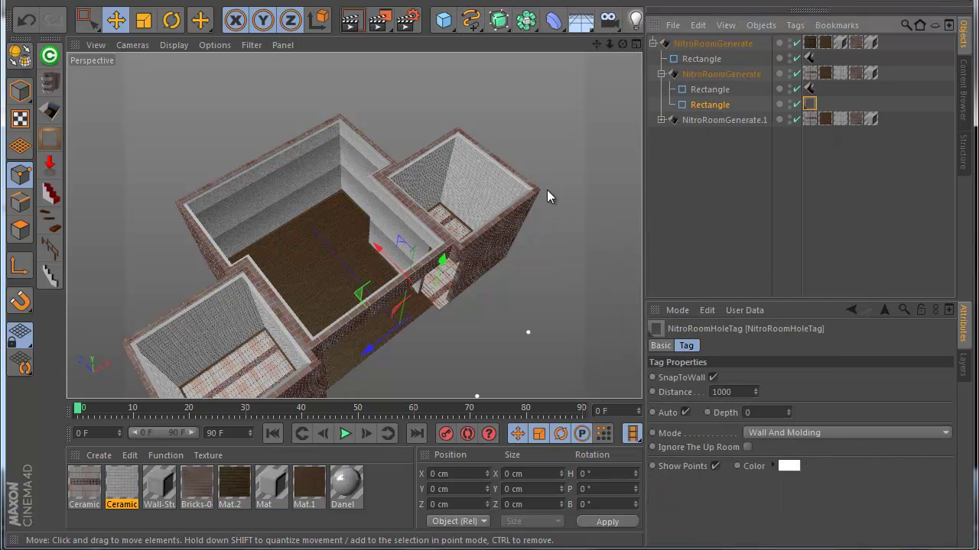
Scale down the hole Rectangle and position it on the wall between the main room and the nested room
{"action": "left_click", "coordinate": [143, 20]}
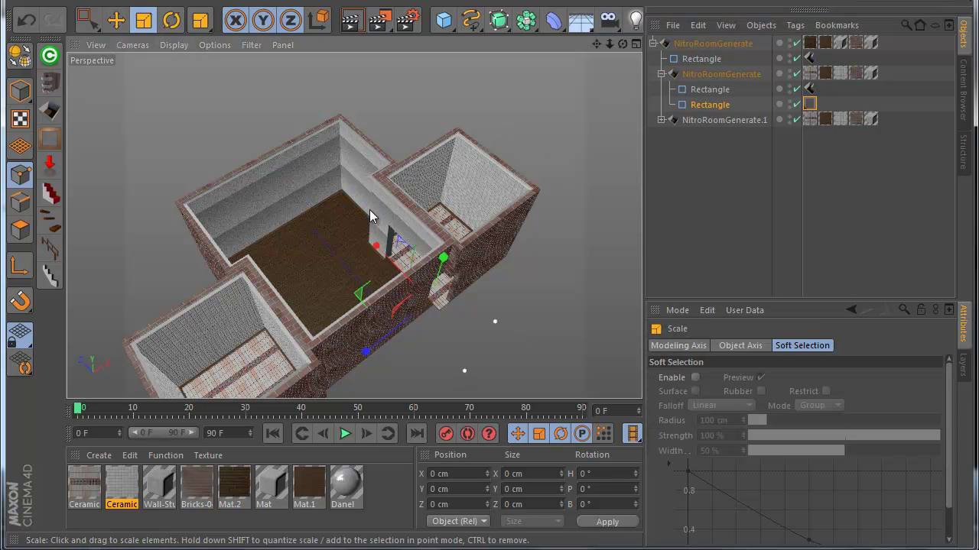
{"action": "key", "text": "F2"}
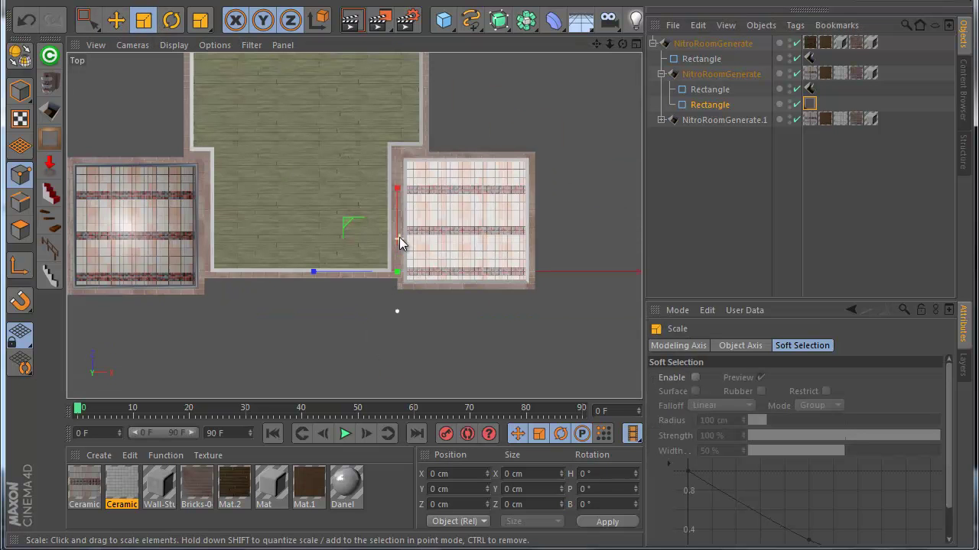
{"action": "left_click", "coordinate": [127, 32]}
{"action": "left_click_drag", "start_coordinate": [303, 201], "coordinate": [257, 173]}
{"action": "key", "text": "F5"}
{"action": "key", "text": "F1"}
{"action": "scroll", "coordinate": [461, 226], "scroll_direction": "up", "scroll_amount": 3}
{"action": "left_click_drag", "start_coordinate": [621, 44], "coordinate": [480, 321]}
{"action": "scroll", "coordinate": [477, 222], "scroll_direction": "up", "scroll_amount": 3}
{"action": "left_click_drag", "start_coordinate": [477, 220], "coordinate": [398, 126], "text": "alt"}
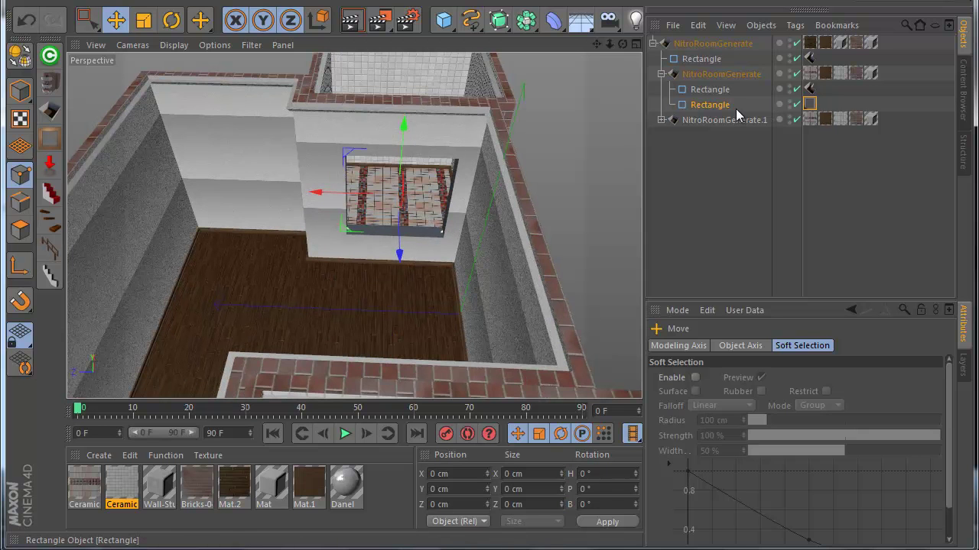
Resize the hole Rectangle to about 81.6 by 199.6 cm and lower it to the floor to form a doorway
{"action": "left_click", "coordinate": [711, 105]}
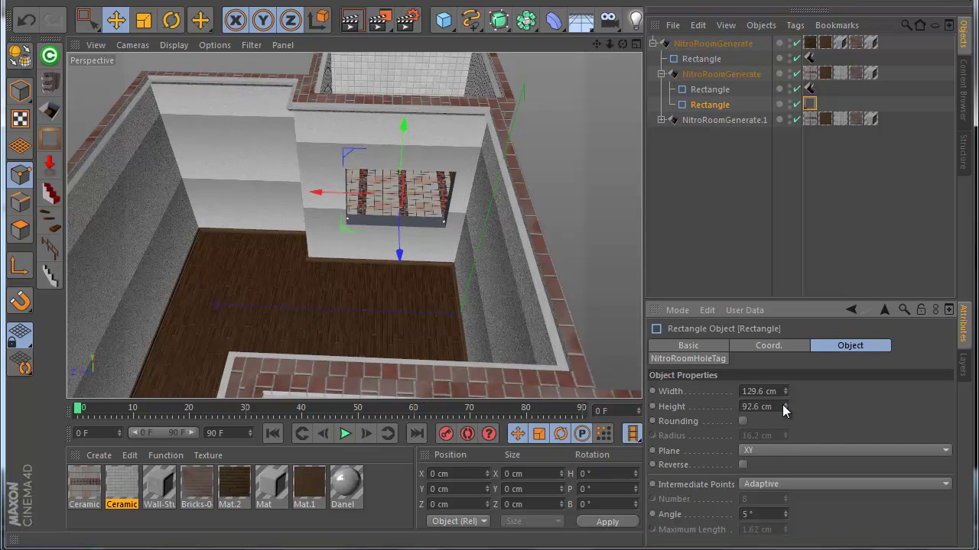
{"action": "left_click_drag", "start_coordinate": [792, 392], "coordinate": [783, 386]}
{"action": "left_click_drag", "start_coordinate": [404, 131], "coordinate": [413, 166]}
{"action": "mouse_move", "coordinate": [785, 407]}
{"action": "left_mouse_down"}
{"action": "mouse_move", "coordinate": [780, 419]}
{"action": "mouse_move", "coordinate": [784, 390]}
{"action": "left_mouse_up"}
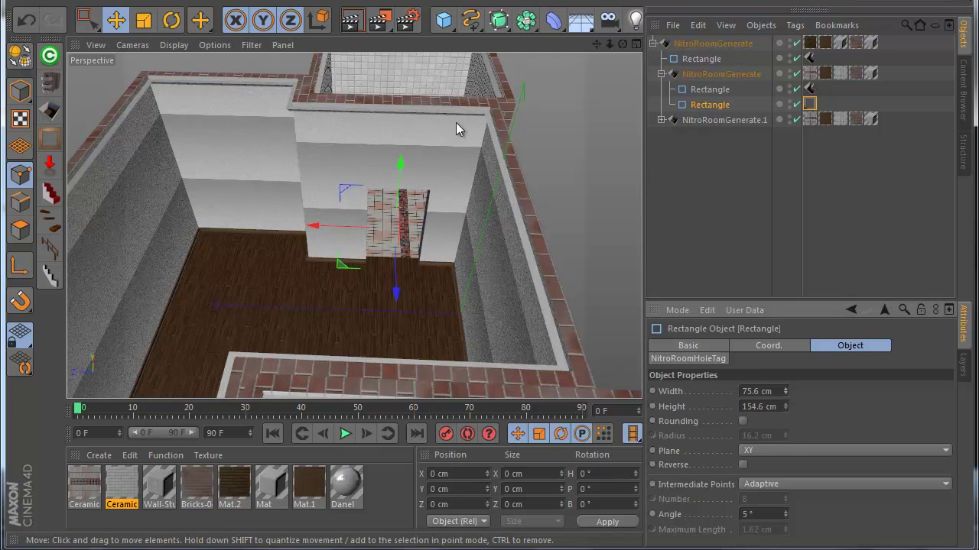
{"action": "mouse_move", "coordinate": [399, 162]}
{"action": "left_mouse_down"}
{"action": "mouse_move", "coordinate": [400, 131]}
{"action": "mouse_move", "coordinate": [398, 159]}
{"action": "left_mouse_up"}
{"action": "left_click_drag", "start_coordinate": [794, 403], "coordinate": [788, 404]}
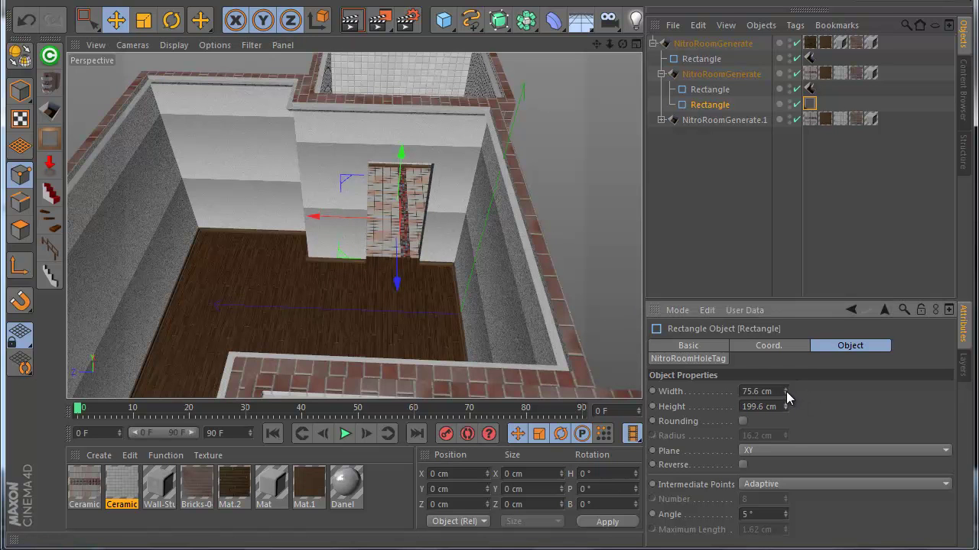
{"action": "scroll", "coordinate": [445, 196], "scroll_direction": "up", "scroll_amount": 2}
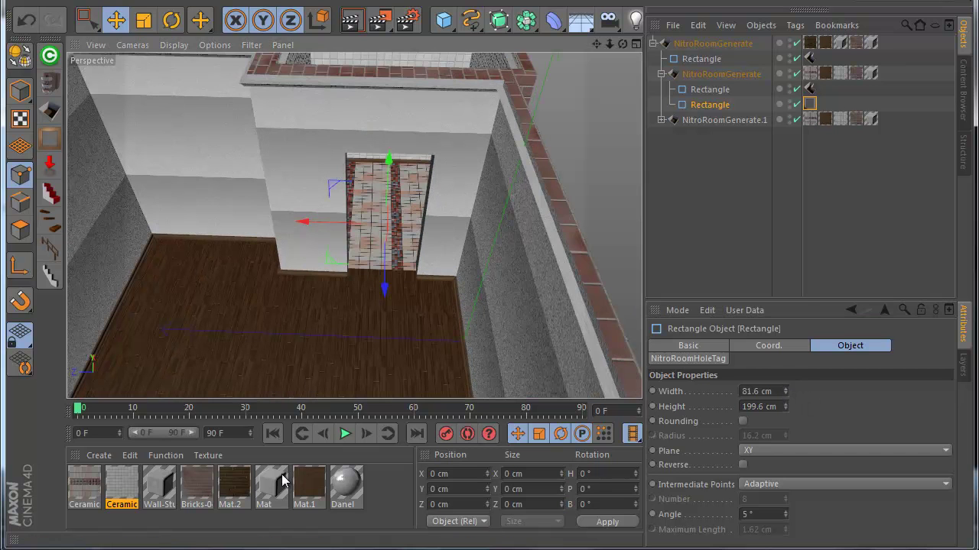
Apply Mat and Mat.1 to the doorway's Rectangle and fill in the Selection of each texture tag
{"action": "left_click_drag", "start_coordinate": [274, 483], "coordinate": [636, 187]}
{"action": "left_click_drag", "start_coordinate": [718, 111], "coordinate": [717, 107]}
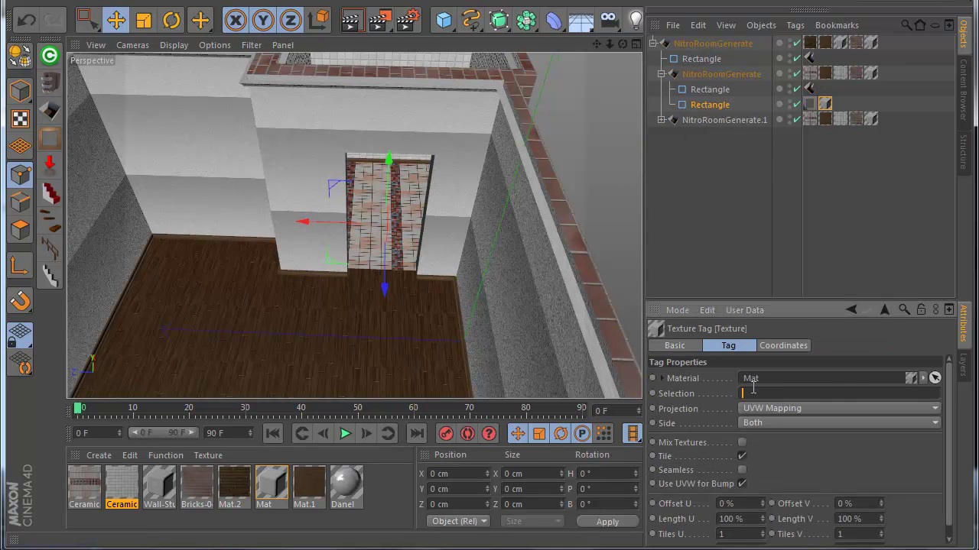
{"action": "left_click", "coordinate": [781, 217]}
{"action": "scroll", "coordinate": [357, 251], "scroll_direction": "up", "scroll_amount": 5}
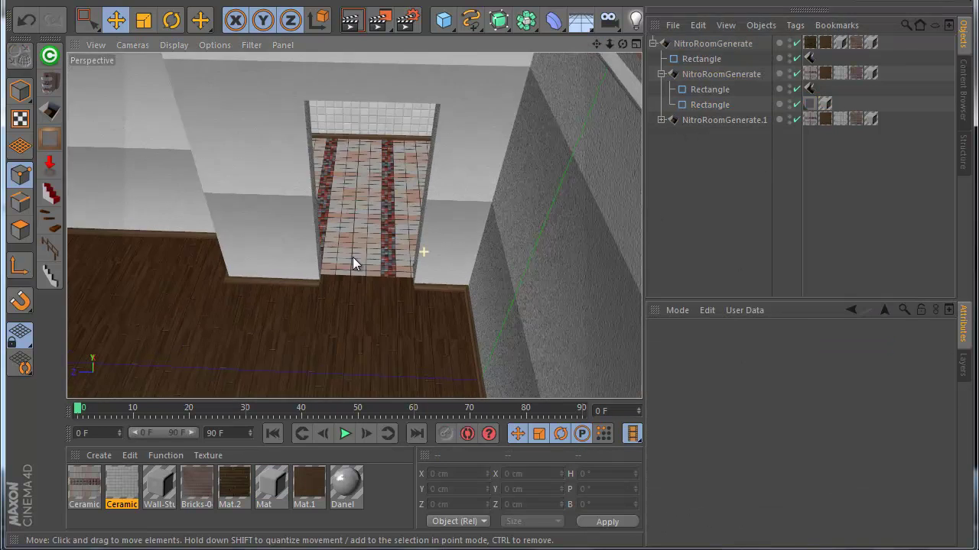
{"action": "left_click_drag", "start_coordinate": [314, 487], "coordinate": [735, 104]}
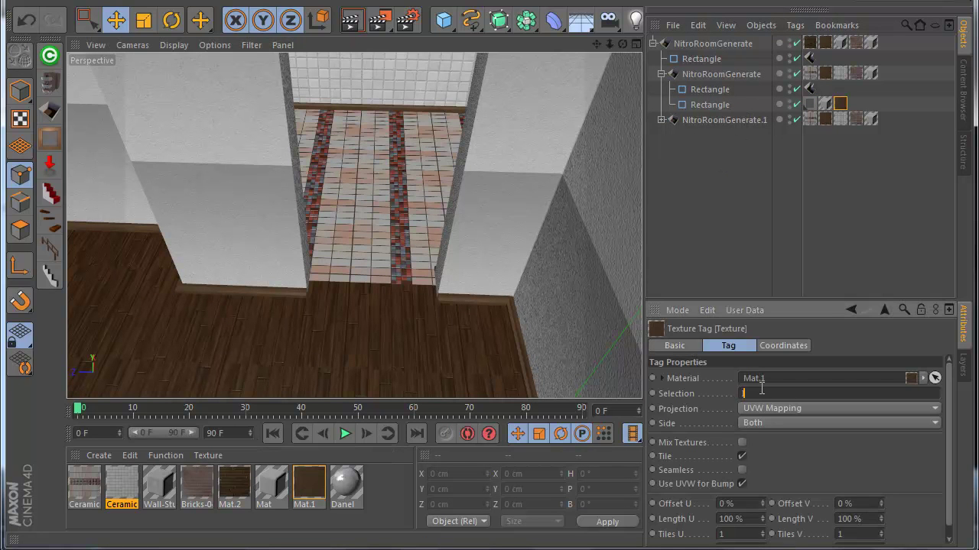
{"action": "left_click", "coordinate": [690, 159]}
Set the wall thickness of the nested room with the doorway to 5 cm
{"action": "left_click_drag", "start_coordinate": [621, 42], "coordinate": [489, 340]}
{"action": "scroll", "coordinate": [403, 176], "scroll_direction": "down", "scroll_amount": 6}
{"action": "left_click_drag", "start_coordinate": [623, 45], "coordinate": [490, 342]}
{"action": "scroll", "coordinate": [461, 151], "scroll_direction": "up", "scroll_amount": 4}
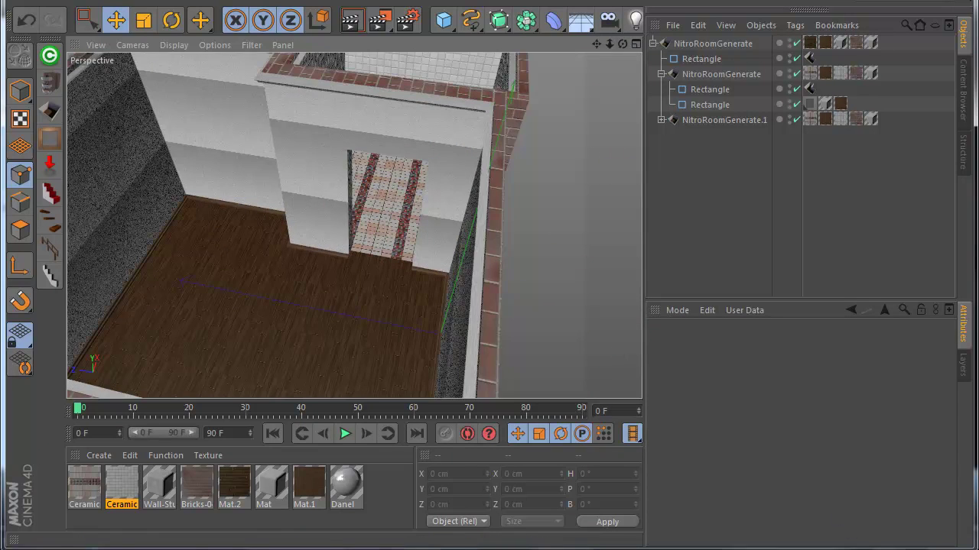
{"action": "left_click_drag", "start_coordinate": [622, 45], "coordinate": [746, 179]}
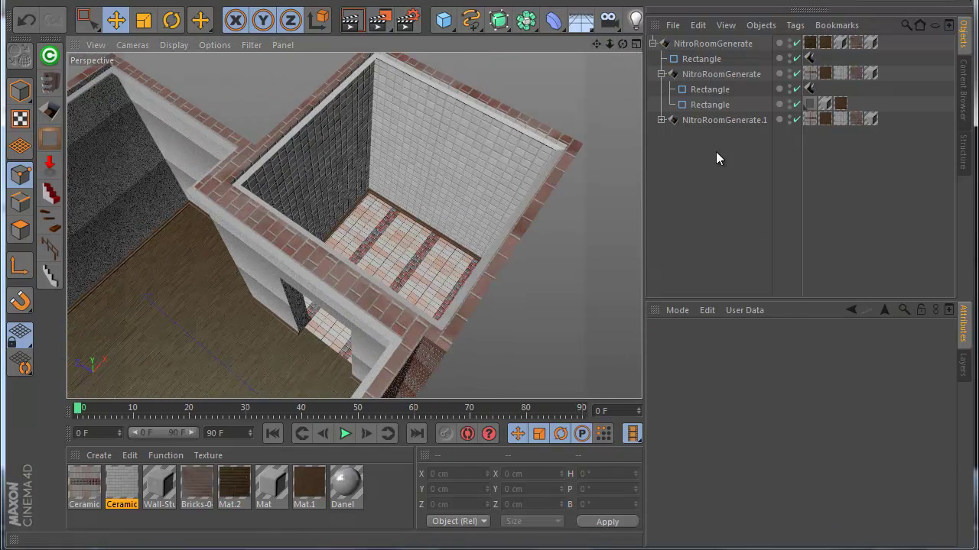
{"action": "left_click", "coordinate": [692, 75]}
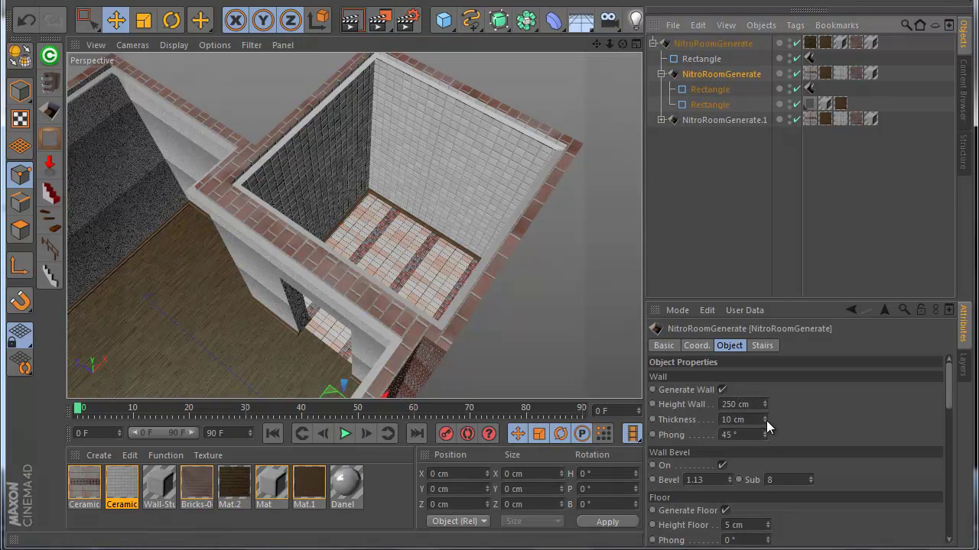
{"action": "mouse_move", "coordinate": [766, 421]}
{"action": "left_mouse_down"}
{"action": "mouse_move", "coordinate": [766, 437]}
{"action": "mouse_move", "coordinate": [766, 419]}
{"action": "left_mouse_up"}
{"action": "left_click_drag", "start_coordinate": [752, 417], "coordinate": [673, 399]}
{"action": "type", "text": "5"}
{"action": "key", "text": "Return"}
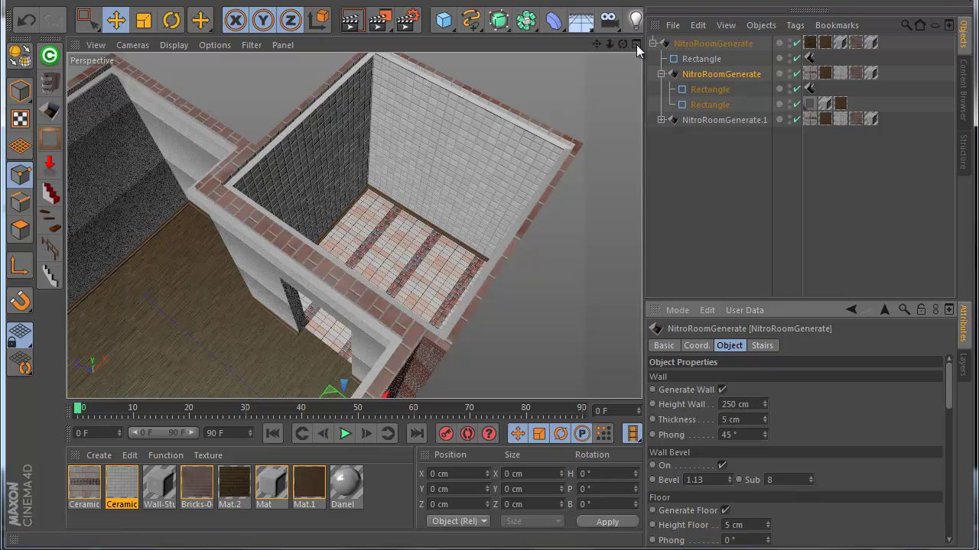
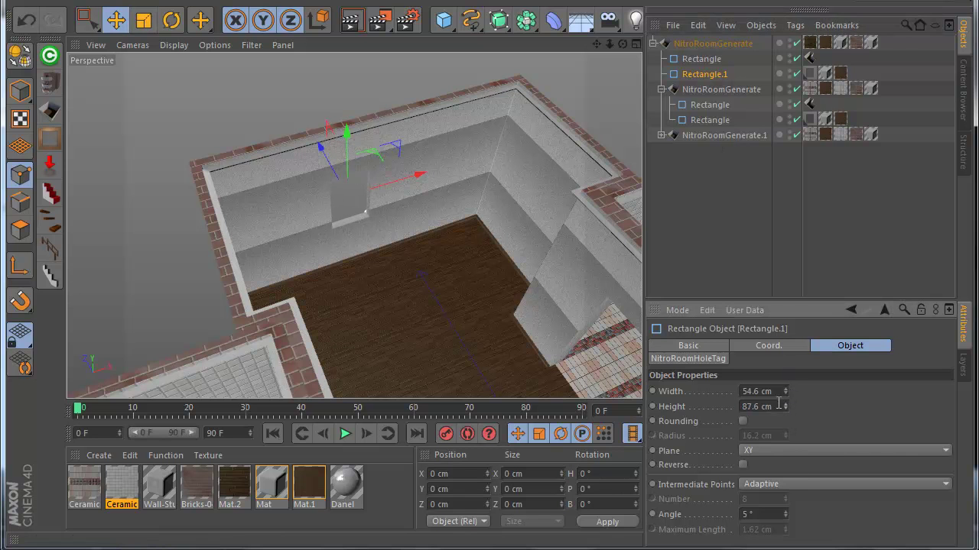
Set the width and height of the window hole Rectangle.1 to 100 cm
{"action": "double_click", "coordinate": [766, 390]}
{"action": "type", "text": "100"}
{"action": "key", "text": "Return"}
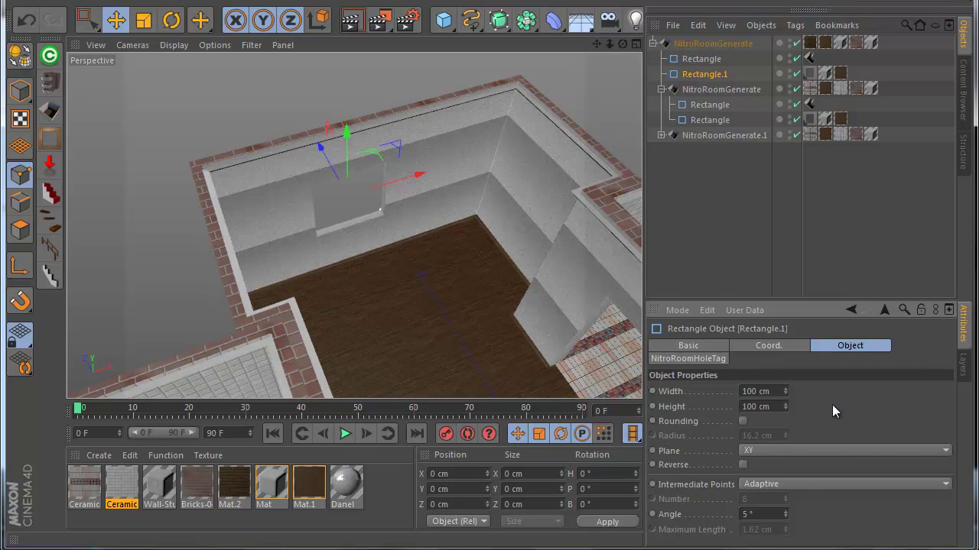
Try rounded corners with an adjusted radius on the Rectangle.1 window hole, ending with rounding switched off
{"action": "right_click_drag", "start_coordinate": [319, 249], "coordinate": [324, 216], "text": "alt"}
{"action": "scroll", "coordinate": [323, 216], "scroll_direction": "up", "scroll_amount": 3}
{"action": "left_click_drag", "start_coordinate": [619, 42], "coordinate": [501, 302]}
{"action": "scroll", "coordinate": [319, 205], "scroll_direction": "up", "scroll_amount": 2}
{"action": "left_click", "coordinate": [742, 421]}
{"action": "left_click_drag", "start_coordinate": [436, 181], "coordinate": [421, 171]}
{"action": "left_click", "coordinate": [743, 421]}
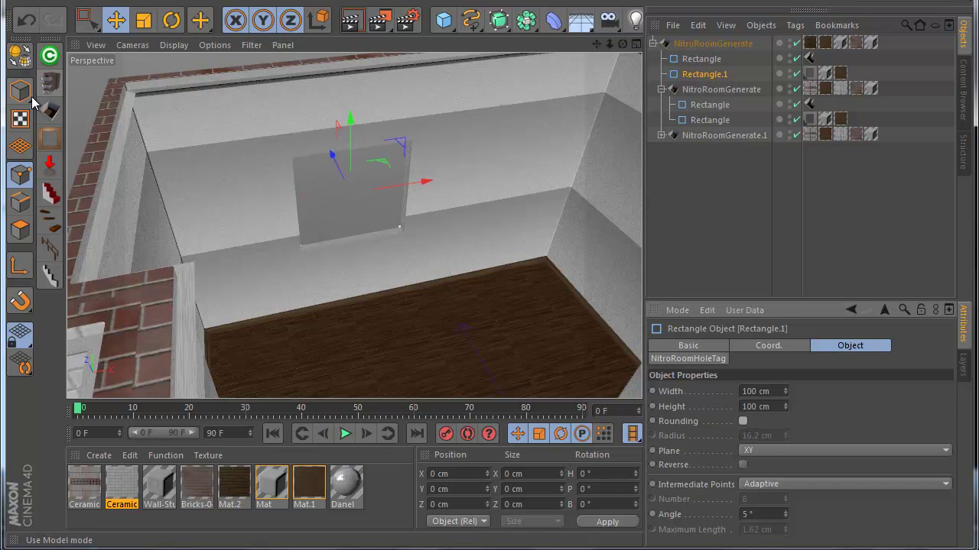
Try making Rectangle.1 editable and reshaping the window hole with moved and added points, then undo the changes
{"action": "left_click", "coordinate": [23, 60]}
{"action": "left_click_drag", "start_coordinate": [350, 161], "coordinate": [380, 92]}
{"action": "key", "text": "ctrl+z"}
{"action": "left_click", "coordinate": [335, 146], "text": "ctrl"}
{"action": "left_click", "coordinate": [381, 131], "text": "ctrl"}
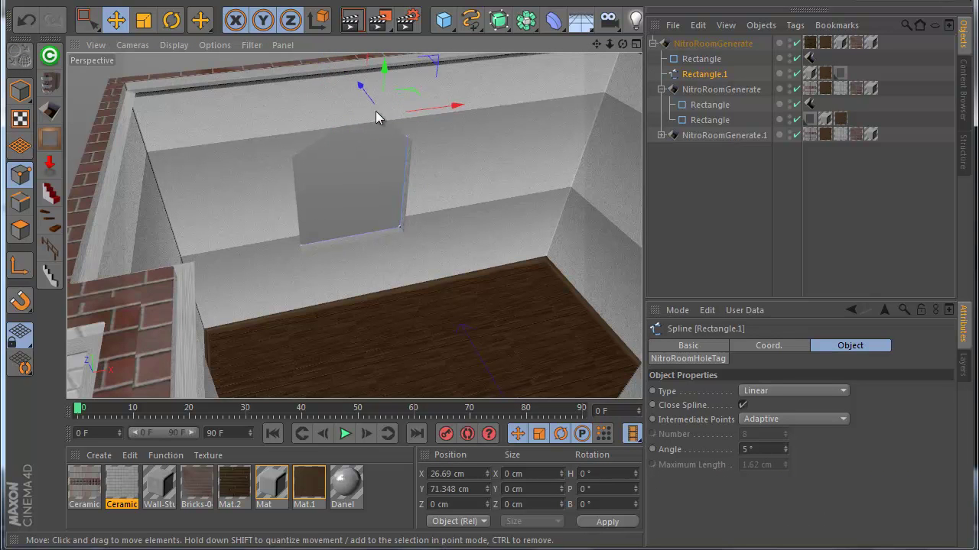
{"action": "scroll", "coordinate": [380, 98], "scroll_direction": "up", "scroll_amount": 3}
{"action": "left_click_drag", "start_coordinate": [622, 45], "coordinate": [490, 342]}
{"action": "scroll", "coordinate": [519, 200], "scroll_direction": "down", "scroll_amount": 3}
{"action": "key", "text": "ctrl+z"}
{"action": "key", "text": "ctrl+z"}
{"action": "key", "text": "ctrl+z"}
Duplicate the window hole Rectangle.1 beside the first and parent both under the main room's Rectangle
{"action": "left_click_drag", "start_coordinate": [623, 44], "coordinate": [459, 345]}
{"action": "left_click_drag", "start_coordinate": [704, 73], "coordinate": [698, 89], "text": "ctrl"}
{"action": "key", "text": "ctrl+z"}
{"action": "mouse_move", "coordinate": [449, 193]}
{"action": "left_mouse_down"}
{"action": "mouse_move", "coordinate": [558, 195]}
{"action": "mouse_move", "coordinate": [440, 200]}
{"action": "left_mouse_up"}
{"action": "left_click", "coordinate": [704, 74], "text": "shift"}
{"action": "left_click_drag", "start_coordinate": [698, 76], "coordinate": [685, 57]}
{"action": "scroll", "coordinate": [452, 170], "scroll_direction": "down", "scroll_amount": 5}
Move the main room's Rectangle and the nested doorway room to test how the walls and openings follow
{"action": "left_click_drag", "start_coordinate": [623, 44], "coordinate": [554, 98]}
{"action": "left_click", "coordinate": [698, 59]}
{"action": "mouse_move", "coordinate": [374, 226]}
{"action": "left_mouse_down"}
{"action": "mouse_move", "coordinate": [382, 218]}
{"action": "mouse_move", "coordinate": [368, 229]}
{"action": "mouse_move", "coordinate": [385, 247]}
{"action": "mouse_move", "coordinate": [341, 206]}
{"action": "mouse_move", "coordinate": [361, 234]}
{"action": "left_mouse_up"}
{"action": "left_click", "coordinate": [710, 107]}
{"action": "left_click_drag", "start_coordinate": [447, 282], "coordinate": [448, 234]}
{"action": "mouse_move", "coordinate": [502, 256]}
{"action": "left_mouse_down"}
{"action": "mouse_move", "coordinate": [513, 247]}
{"action": "mouse_move", "coordinate": [439, 267]}
{"action": "mouse_move", "coordinate": [494, 253]}
{"action": "mouse_move", "coordinate": [489, 245]}
{"action": "left_mouse_up"}
{"action": "scroll", "coordinate": [435, 202], "scroll_direction": "down", "scroll_amount": 3}
{"action": "scroll", "coordinate": [435, 203], "scroll_direction": "up", "scroll_amount": 3}
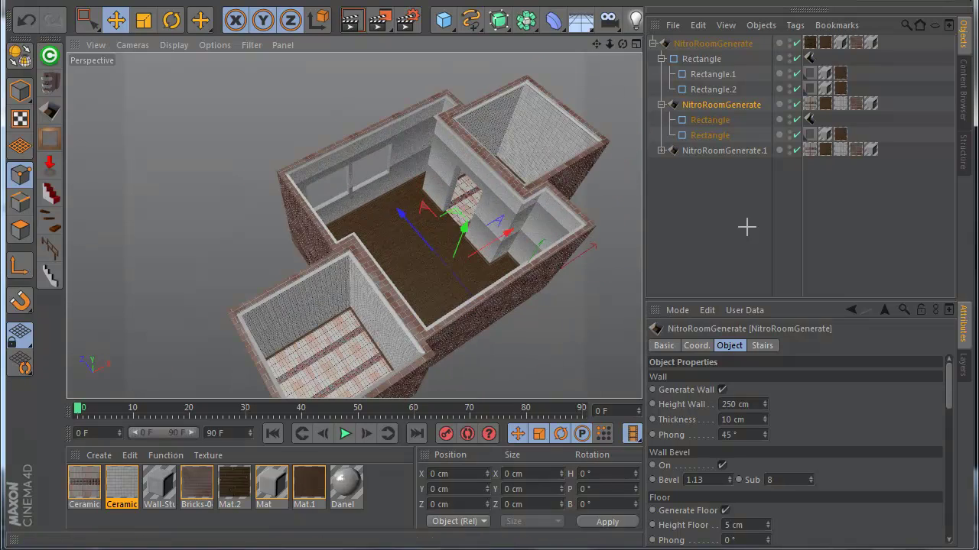
Add a NitroRoomMolding as parent of Rectangle.1 and put Rectangle.2 inside it too
{"action": "left_click", "coordinate": [747, 234]}
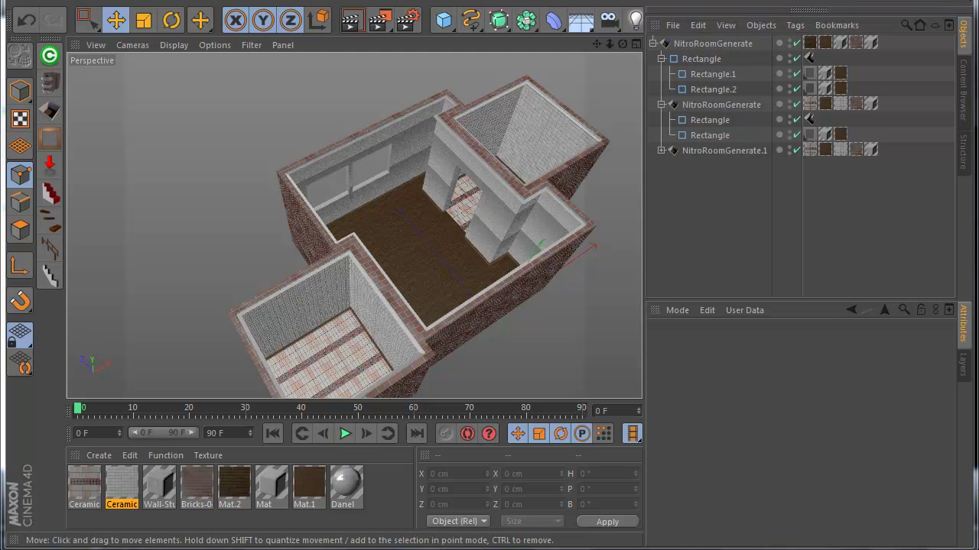
{"action": "left_click", "coordinate": [413, 196]}
{"action": "scroll", "coordinate": [413, 196], "scroll_direction": "up", "scroll_amount": 3}
{"action": "left_click", "coordinate": [709, 120]}
{"action": "scroll", "coordinate": [483, 168], "scroll_direction": "up", "scroll_amount": 2}
{"action": "left_click", "coordinate": [712, 74]}
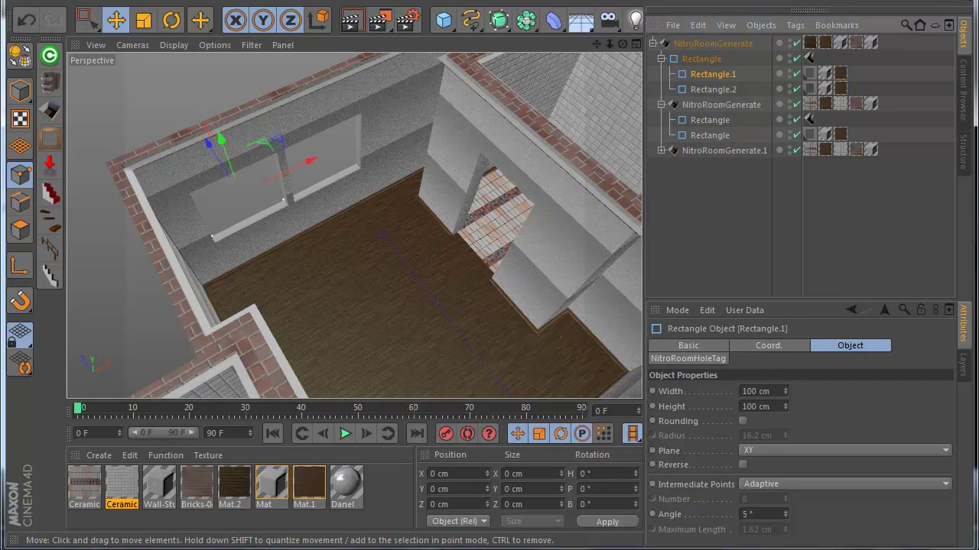
{"action": "scroll", "coordinate": [354, 225], "scroll_direction": "up", "scroll_amount": 1}
{"action": "middle_click_drag", "start_coordinate": [354, 225], "coordinate": [375, 235], "text": "alt"}
{"action": "mouse_move", "coordinate": [354, 225]}
{"action": "left_mouse_down", "text": "alt"}
{"action": "mouse_move", "coordinate": [329, 216]}
{"action": "mouse_move", "coordinate": [346, 208]}
{"action": "left_mouse_up", "text": "alt"}
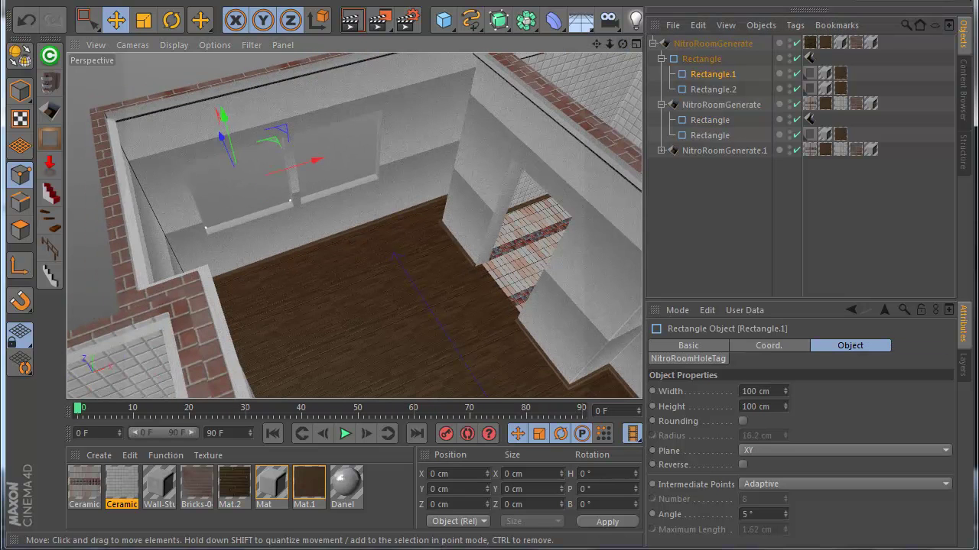
{"action": "left_click", "coordinate": [49, 138], "text": "alt"}
{"action": "left_click_drag", "start_coordinate": [713, 105], "coordinate": [726, 74]}
Flatten the NitroRoomMolding profile by raising the spline's start point to the level of its end point
{"action": "scroll", "coordinate": [571, 218], "scroll_direction": "down", "scroll_amount": 3}
{"action": "scroll", "coordinate": [297, 152], "scroll_direction": "up", "scroll_amount": 2}
{"action": "scroll", "coordinate": [358, 186], "scroll_direction": "up", "scroll_amount": 4}
{"action": "scroll", "coordinate": [358, 185], "scroll_direction": "up", "scroll_amount": 1}
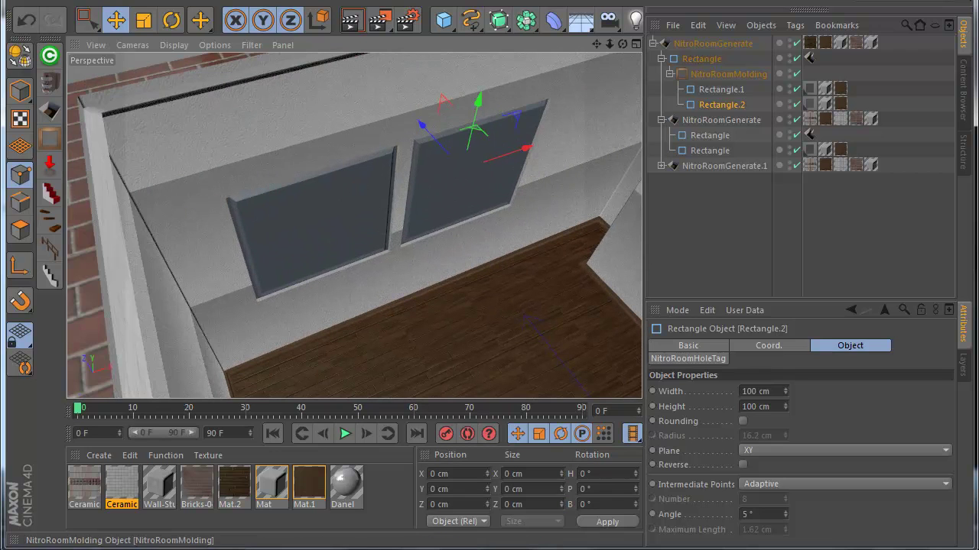
{"action": "left_click", "coordinate": [723, 74]}
{"action": "left_click_drag", "start_coordinate": [701, 538], "coordinate": [721, 469]}
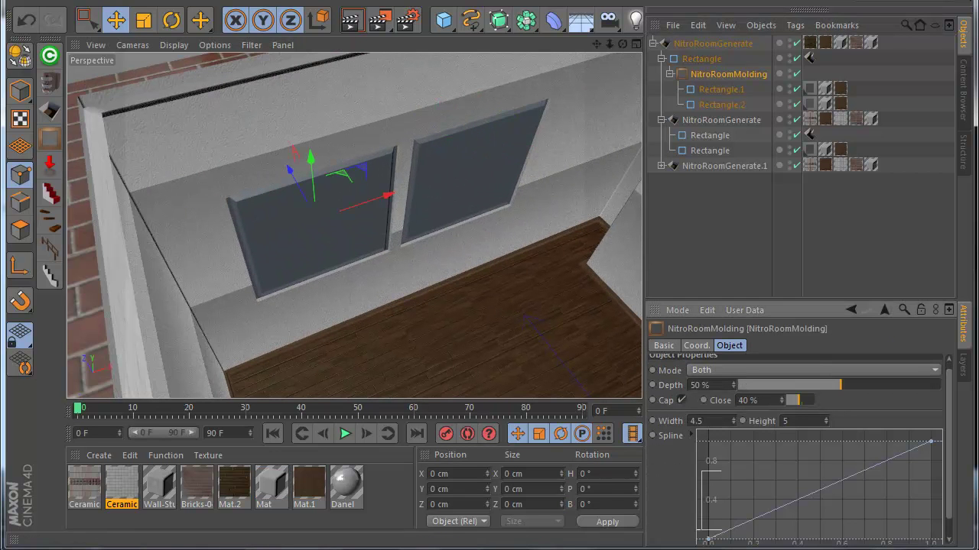
{"action": "left_click_drag", "start_coordinate": [708, 539], "coordinate": [708, 440]}
{"action": "scroll", "coordinate": [333, 137], "scroll_direction": "up", "scroll_amount": 2}
{"action": "left_click_drag", "start_coordinate": [354, 225], "coordinate": [347, 200], "text": "alt"}
{"action": "scroll", "coordinate": [385, 164], "scroll_direction": "up", "scroll_amount": 2}
{"action": "scroll", "coordinate": [385, 163], "scroll_direction": "down", "scroll_amount": 2}
{"action": "left_click_drag", "start_coordinate": [385, 163], "coordinate": [389, 176], "text": "alt"}
{"action": "scroll", "coordinate": [391, 215], "scroll_direction": "up", "scroll_amount": 2}
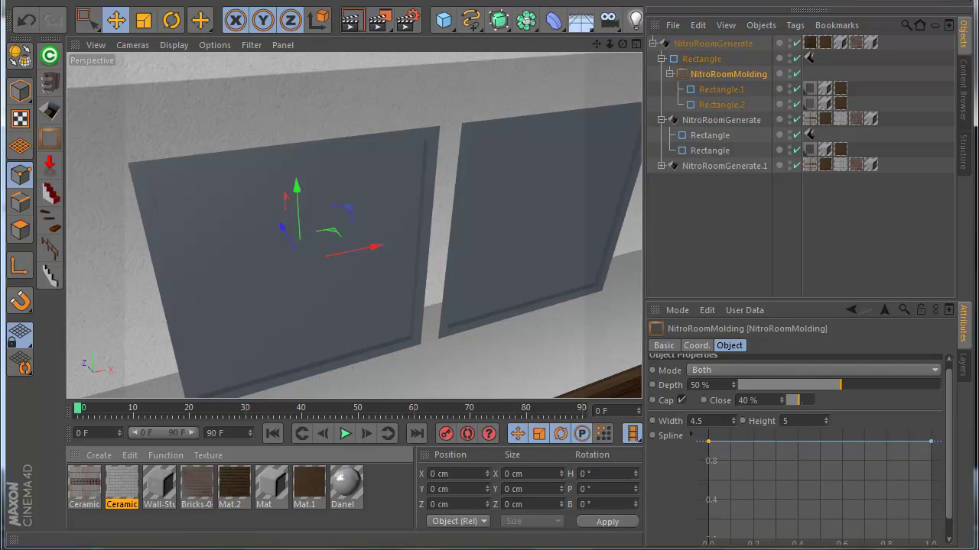
Apply Mat.1 to the NitroRoomMolding and set its texture selection to M
{"action": "left_click_drag", "start_coordinate": [309, 483], "coordinate": [728, 75]}
{"action": "left_click", "coordinate": [765, 386]}
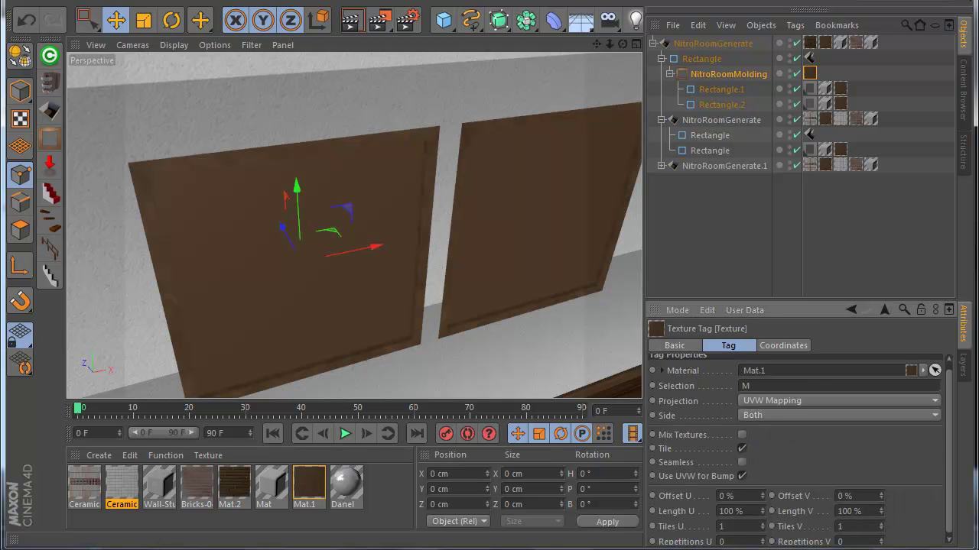
Limit the window molding's Mat.1 texture to selection M, then create a new material and apply it to the NitroRoomMolding
{"action": "type", "text": "M"}
{"action": "key", "text": "Return"}
{"action": "double_click", "coordinate": [390, 489]}
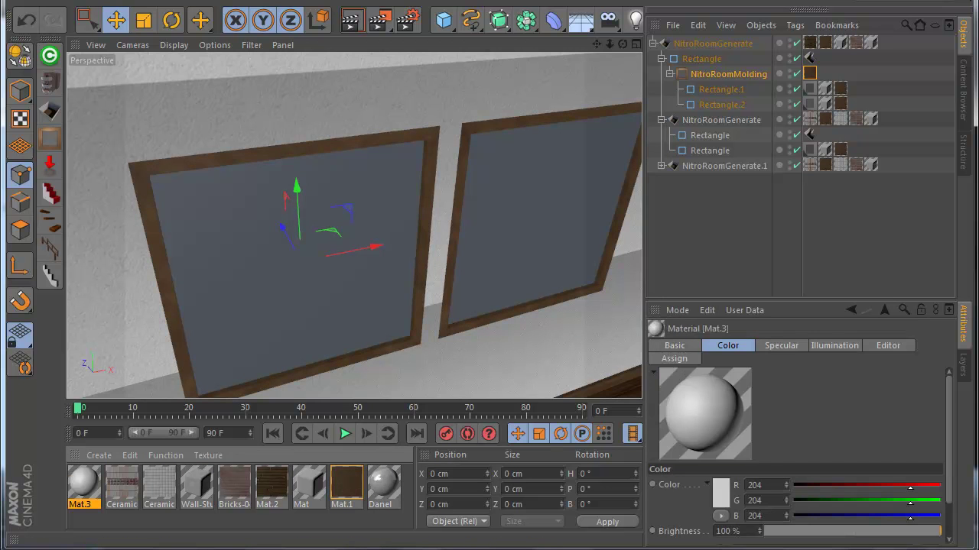
{"action": "left_click_drag", "start_coordinate": [84, 483], "coordinate": [728, 74]}
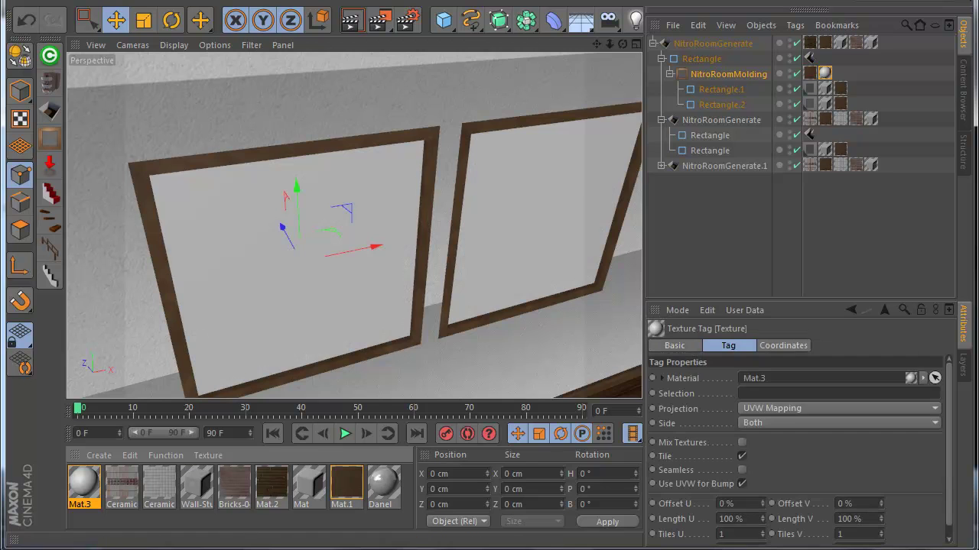
Make Mat.3 glass-like by enabling transparency and a reflection with a Fresnel texture at 35 % brightness
{"action": "double_click", "coordinate": [84, 483]}
{"action": "left_click", "coordinate": [300, 270]}
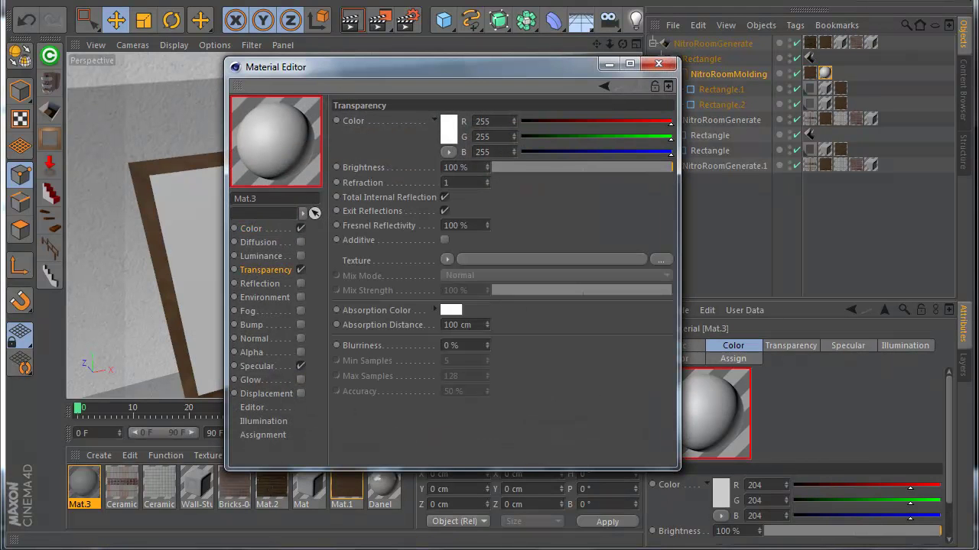
{"action": "left_click_drag", "start_coordinate": [670, 167], "coordinate": [477, 167]}
{"action": "left_click", "coordinate": [301, 282]}
{"action": "left_click", "coordinate": [403, 215]}
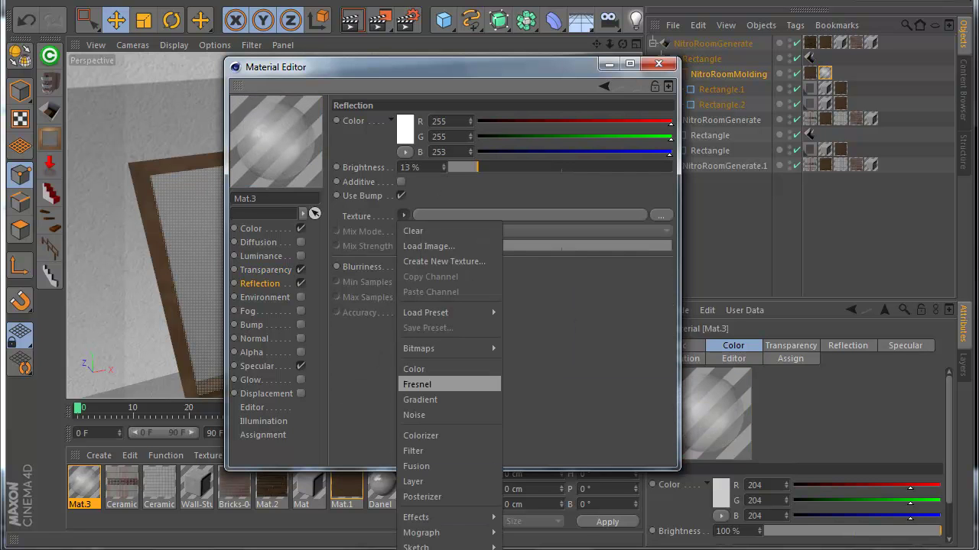
{"action": "left_click", "coordinate": [432, 384]}
{"action": "left_click_drag", "start_coordinate": [477, 167], "coordinate": [526, 166]}
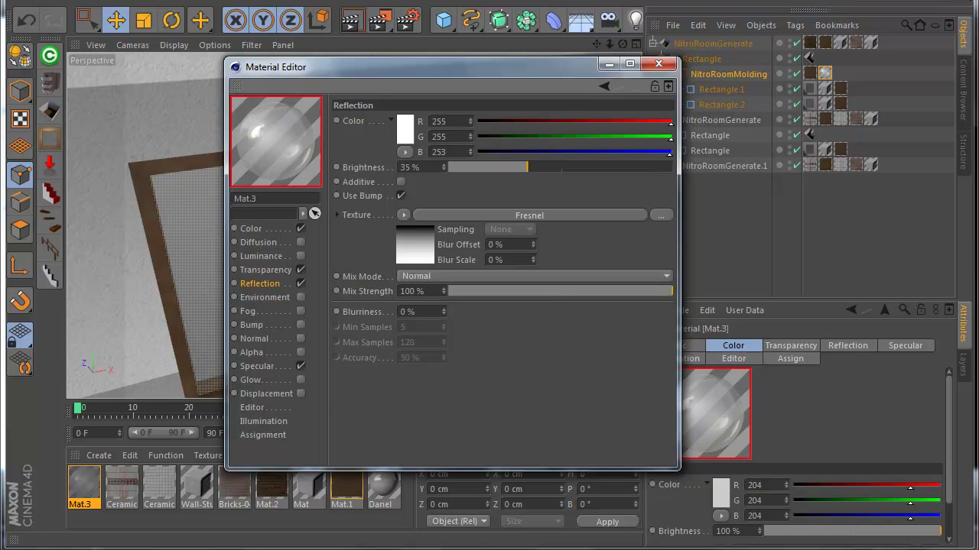
{"action": "left_click", "coordinate": [658, 64]}
Examine the glazed windows and their wooden frames from above the rooms and close up
{"action": "scroll", "coordinate": [354, 225], "scroll_direction": "down", "scroll_amount": 4}
{"action": "left_click_drag", "start_coordinate": [354, 225], "coordinate": [253, 280], "text": "alt"}
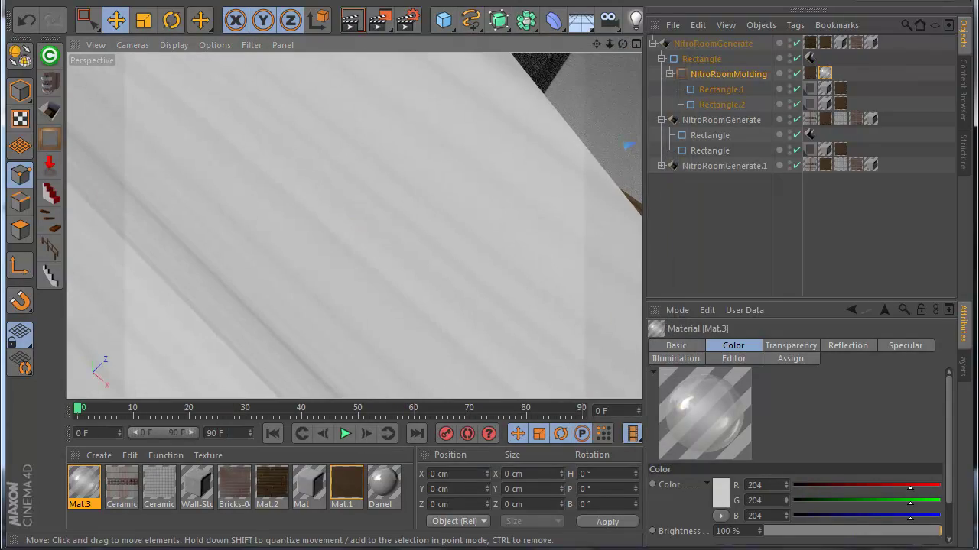
{"action": "scroll", "coordinate": [353, 225], "scroll_direction": "down", "scroll_amount": 10}
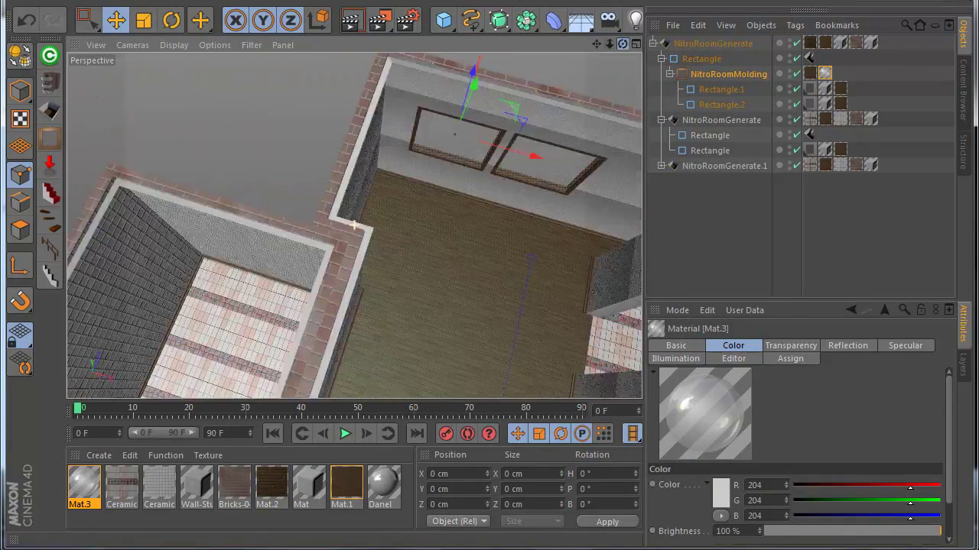
{"action": "left_click_drag", "start_coordinate": [354, 225], "coordinate": [428, 164], "text": "alt"}
{"action": "right_click_drag", "start_coordinate": [354, 225], "coordinate": [260, 224], "text": "alt"}
{"action": "scroll", "coordinate": [481, 120], "scroll_direction": "up", "scroll_amount": 3}
{"action": "scroll", "coordinate": [391, 199], "scroll_direction": "up", "scroll_amount": 5}
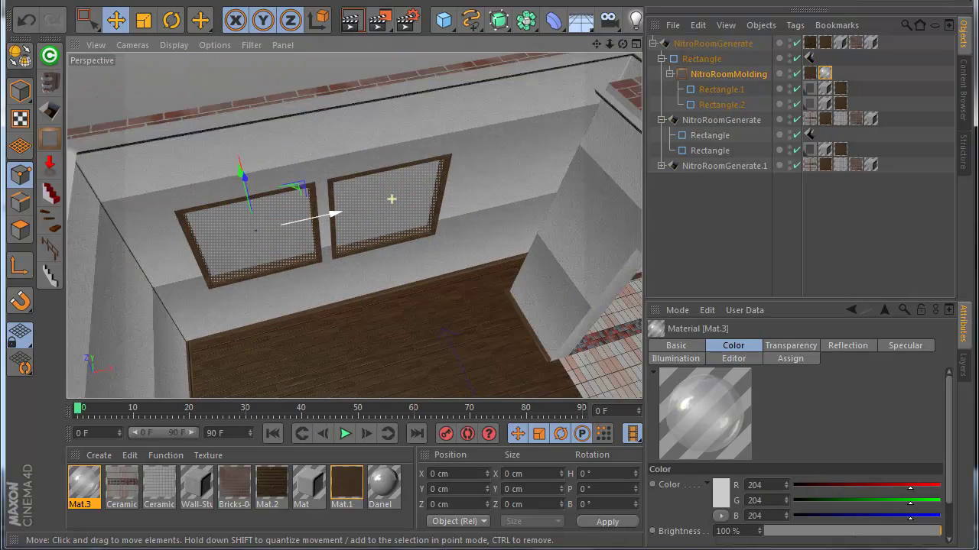
{"action": "scroll", "coordinate": [371, 191], "scroll_direction": "up", "scroll_amount": 2}
{"action": "left_click_drag", "start_coordinate": [354, 225], "coordinate": [348, 184], "text": "alt"}
{"action": "scroll", "coordinate": [319, 271], "scroll_direction": "up", "scroll_amount": 4}
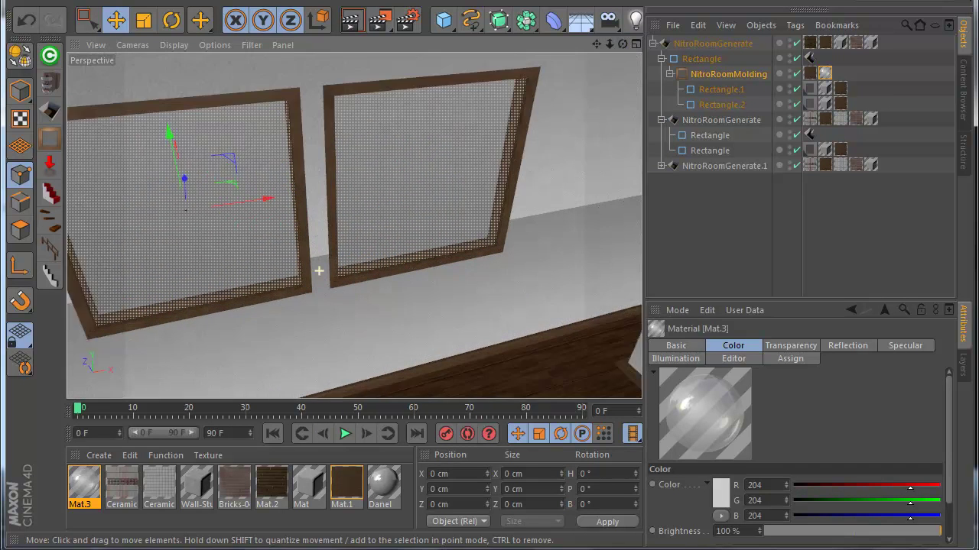
Set the window NitroRoomMolding's OffSet to 63 %
{"action": "left_click", "coordinate": [728, 74]}
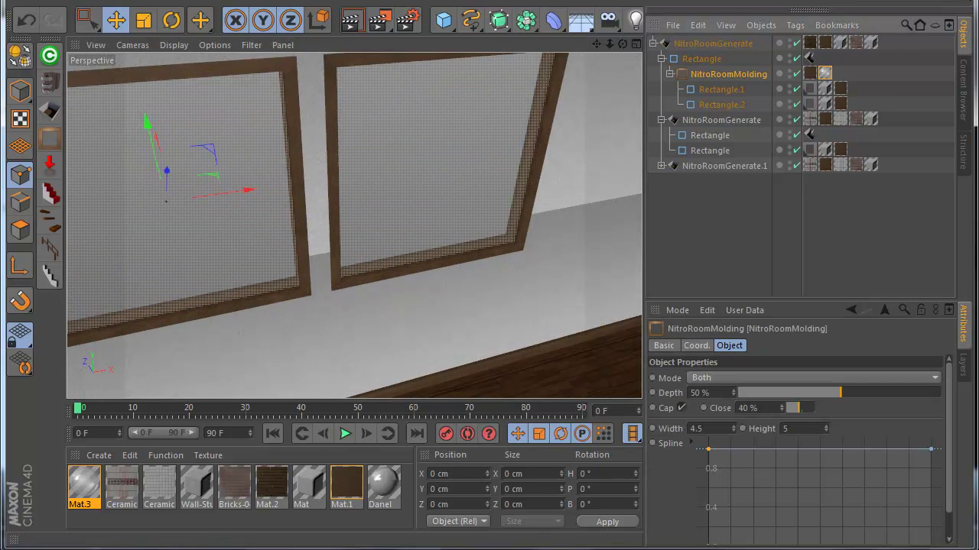
{"action": "scroll", "coordinate": [795, 428], "scroll_direction": "down", "scroll_amount": 1}
{"action": "left_click_drag", "start_coordinate": [845, 538], "coordinate": [902, 538]}
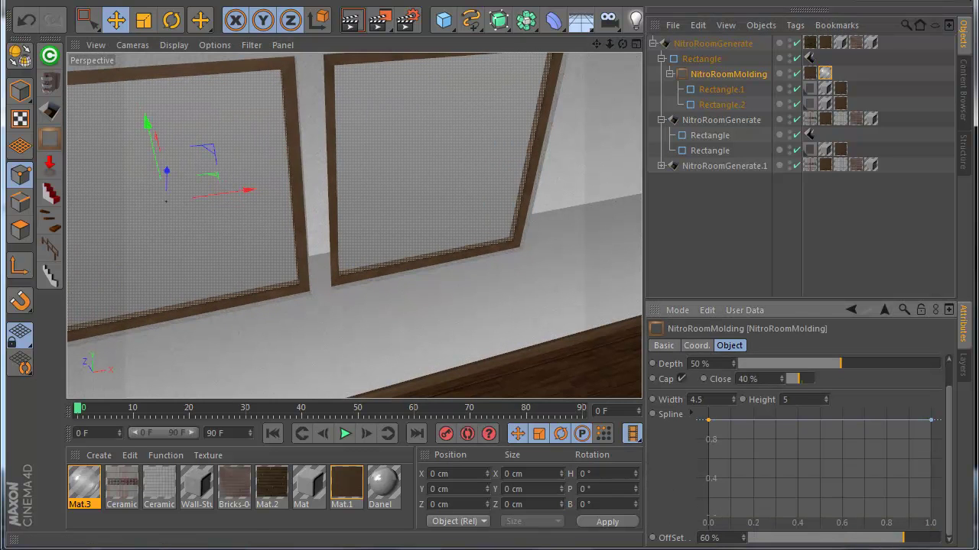
{"action": "scroll", "coordinate": [510, 239], "scroll_direction": "down", "scroll_amount": 3}
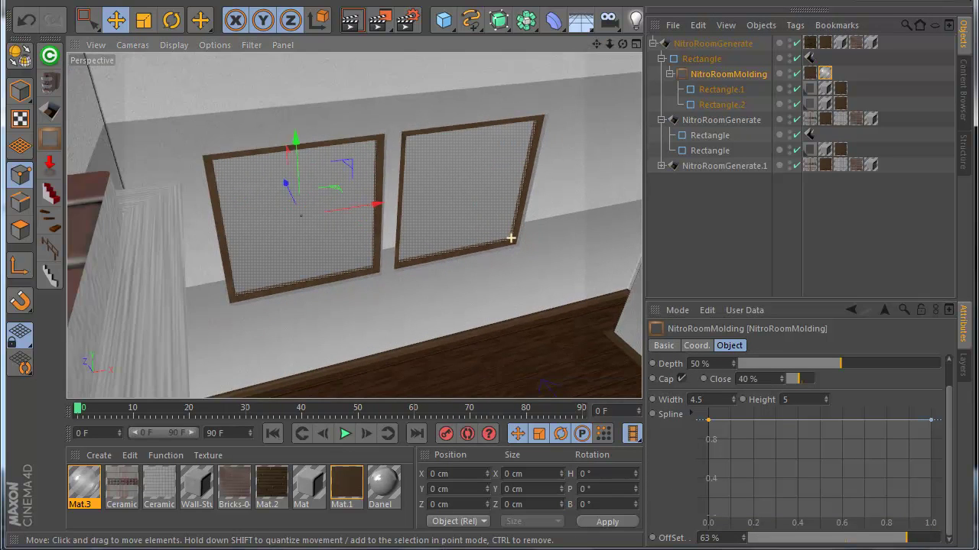
{"action": "scroll", "coordinate": [402, 222], "scroll_direction": "up", "scroll_amount": 1}
Add spline points to the window molding's profile to form a shallow groove between about 0.07 and 0.28
{"action": "left_click", "coordinate": [727, 421], "text": "ctrl"}
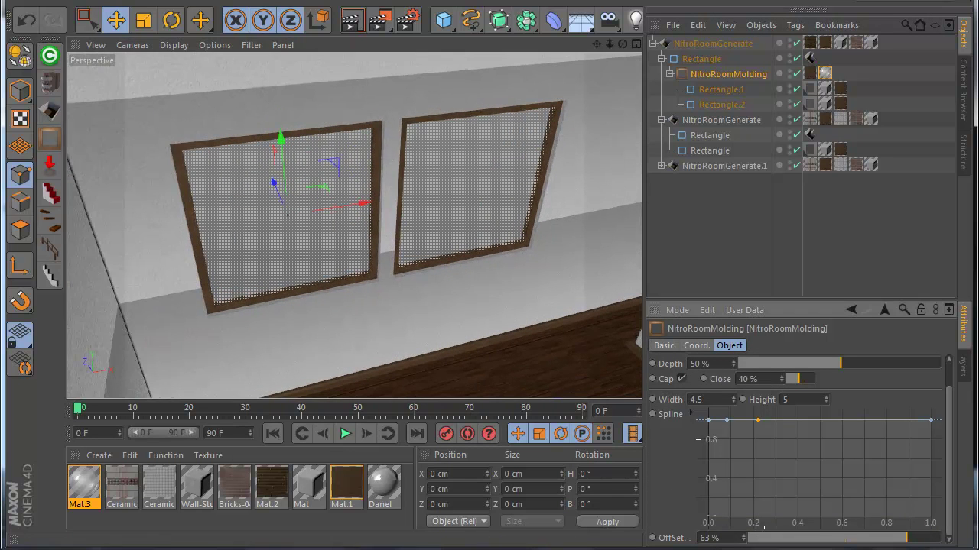
{"action": "left_click_drag", "start_coordinate": [735, 415], "coordinate": [769, 436]}
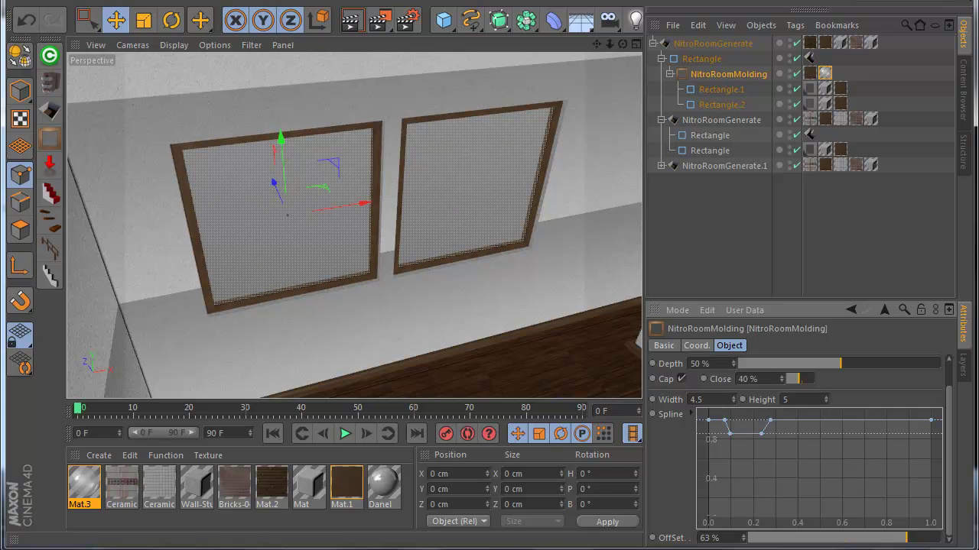
{"action": "scroll", "coordinate": [360, 278], "scroll_direction": "up", "scroll_amount": 8}
{"action": "left_click_drag", "start_coordinate": [354, 225], "coordinate": [399, 299], "text": "alt"}
{"action": "scroll", "coordinate": [399, 299], "scroll_direction": "up", "scroll_amount": 5}
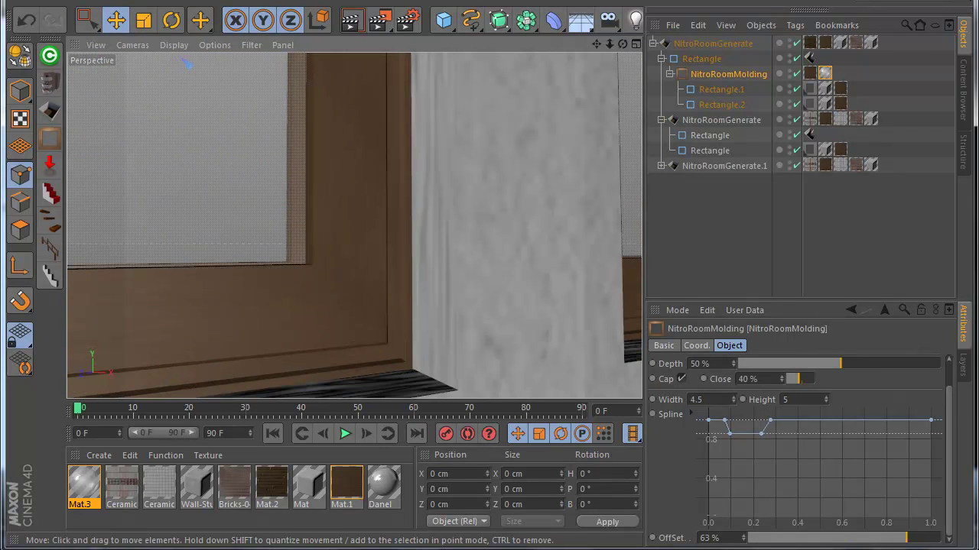
Set the projection of the window molding's Mat.1 texture to Cubic
{"action": "left_click", "coordinate": [810, 73]}
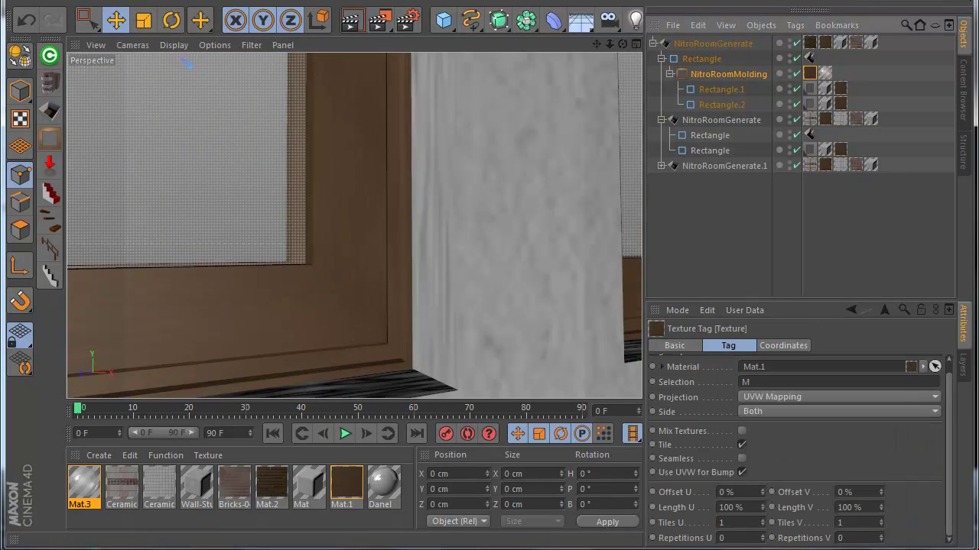
{"action": "left_click", "coordinate": [838, 396]}
{"action": "left_click", "coordinate": [831, 398]}
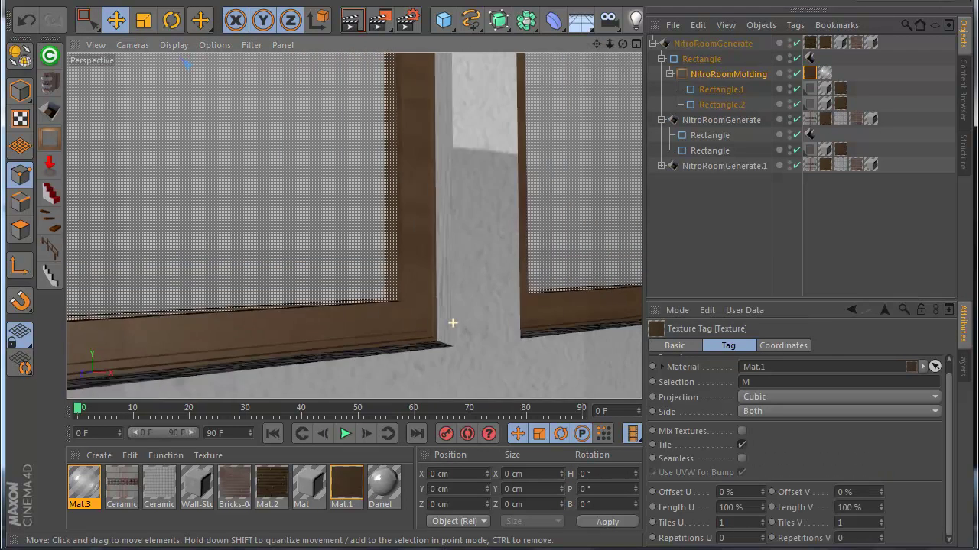
{"action": "scroll", "coordinate": [452, 323], "scroll_direction": "down", "scroll_amount": 5}
{"action": "scroll", "coordinate": [457, 302], "scroll_direction": "down", "scroll_amount": 1}
Add a NitroRoomMolding as parent of the doorway's Rectangle and turn off its cap
{"action": "left_click_drag", "start_coordinate": [623, 43], "coordinate": [75, 81]}
{"action": "scroll", "coordinate": [597, 207], "scroll_direction": "down", "scroll_amount": 3}
{"action": "scroll", "coordinate": [329, 237], "scroll_direction": "up", "scroll_amount": 3}
{"action": "left_click", "coordinate": [661, 166]}
{"action": "scroll", "coordinate": [579, 209], "scroll_direction": "down", "scroll_amount": 3}
{"action": "left_click", "coordinate": [710, 151]}
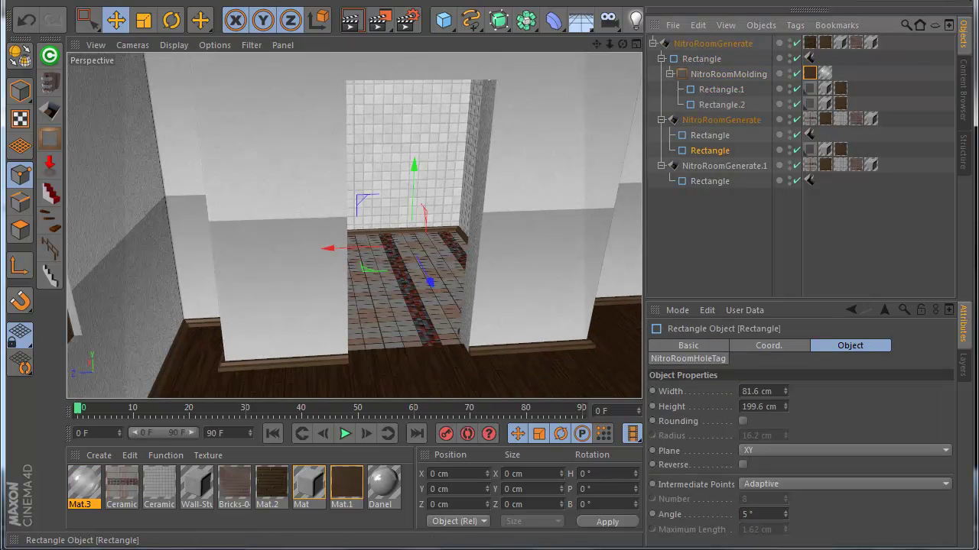
{"action": "left_click", "coordinate": [49, 137], "text": "alt"}
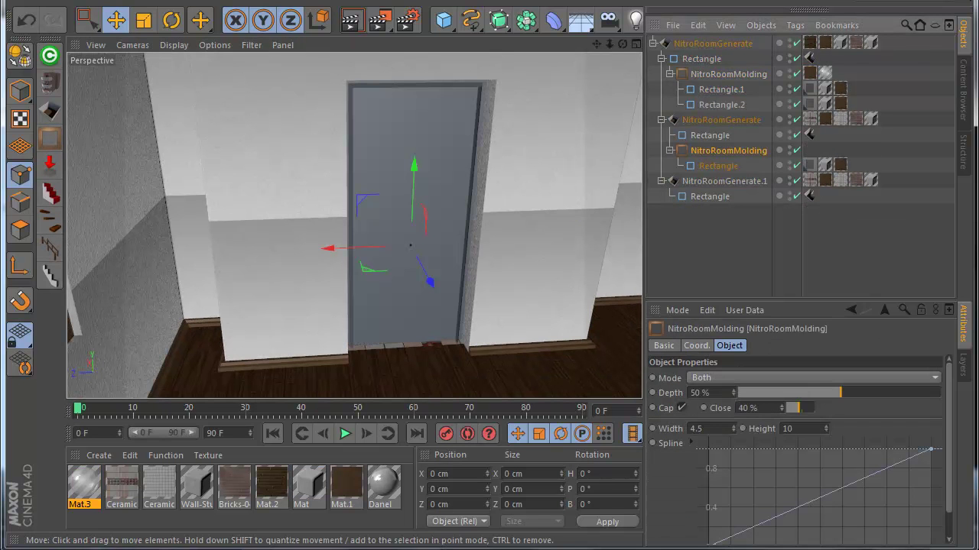
{"action": "left_click", "coordinate": [681, 407]}
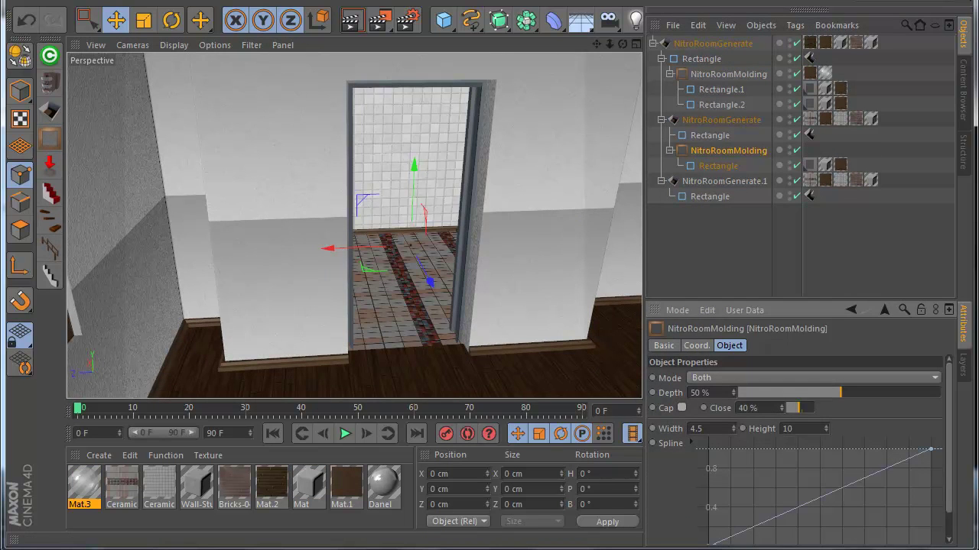
Flatten the doorway molding's profile by raising the spline's start point to the end point's level, and apply Mat to the molding
{"action": "scroll", "coordinate": [800, 450], "scroll_direction": "down", "scroll_amount": 1}
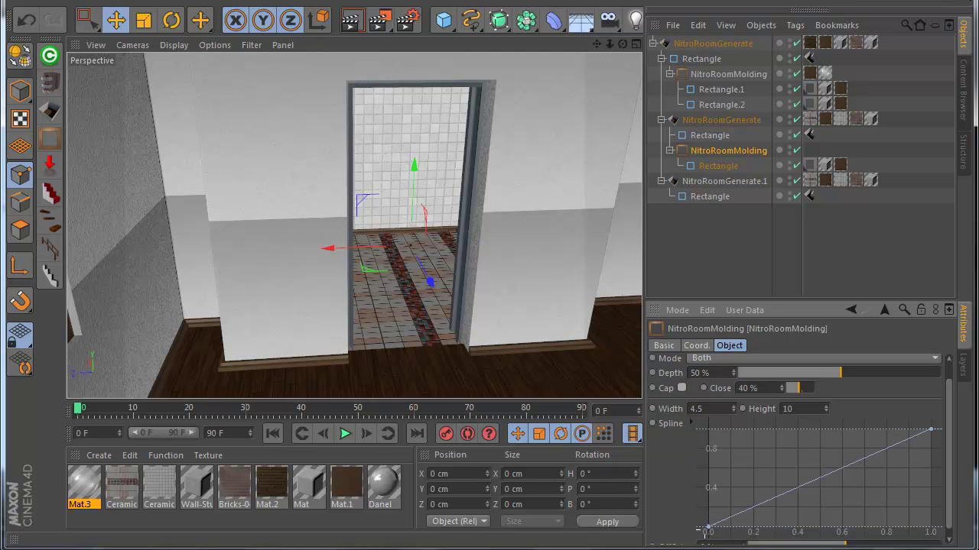
{"action": "left_click_drag", "start_coordinate": [708, 528], "coordinate": [708, 430]}
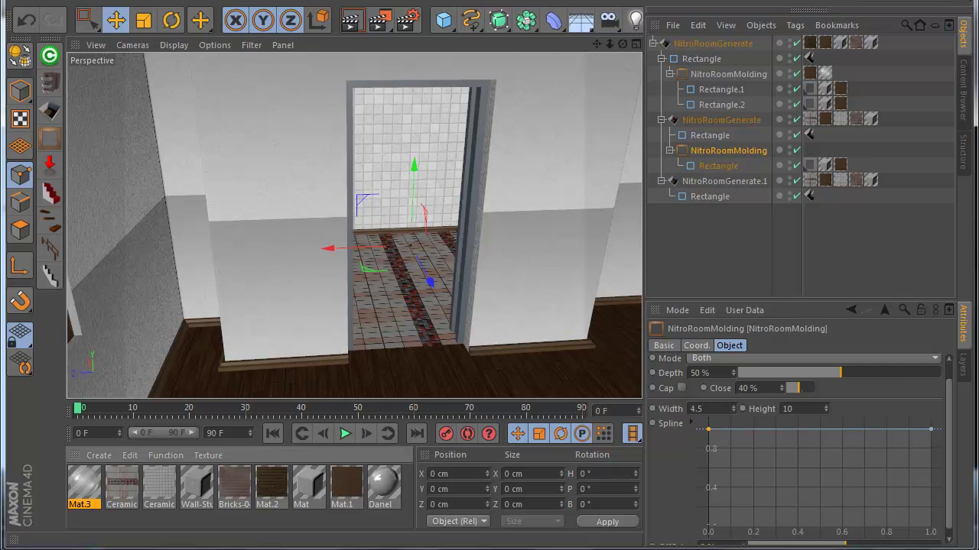
{"action": "left_click_drag", "start_coordinate": [309, 483], "coordinate": [728, 150]}
{"action": "scroll", "coordinate": [430, 189], "scroll_direction": "up", "scroll_amount": 4}
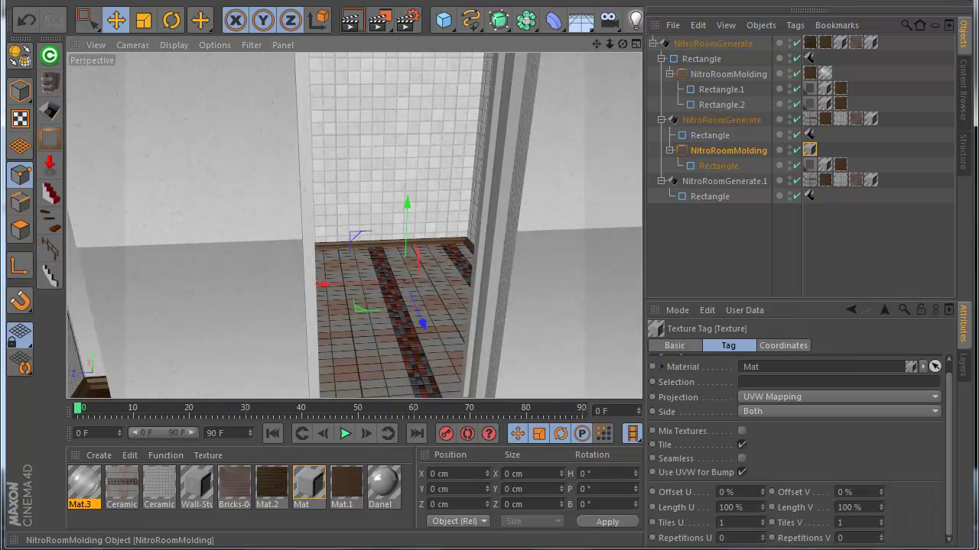
Set the doorway molding's Depth to 100 %
{"action": "left_click", "coordinate": [710, 135]}
{"action": "left_click", "coordinate": [728, 151]}
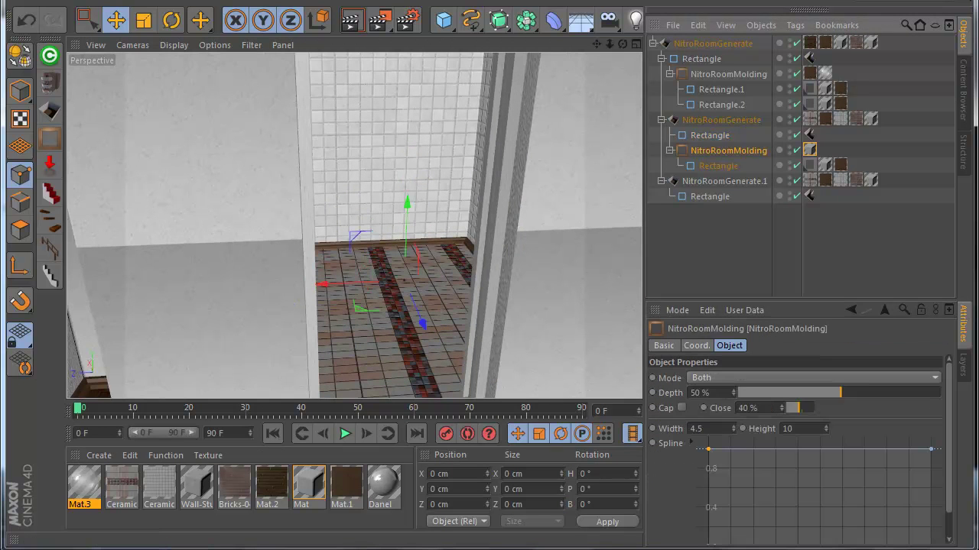
{"action": "left_click_drag", "start_coordinate": [841, 393], "coordinate": [944, 393]}
{"action": "scroll", "coordinate": [487, 236], "scroll_direction": "down", "scroll_amount": 3}
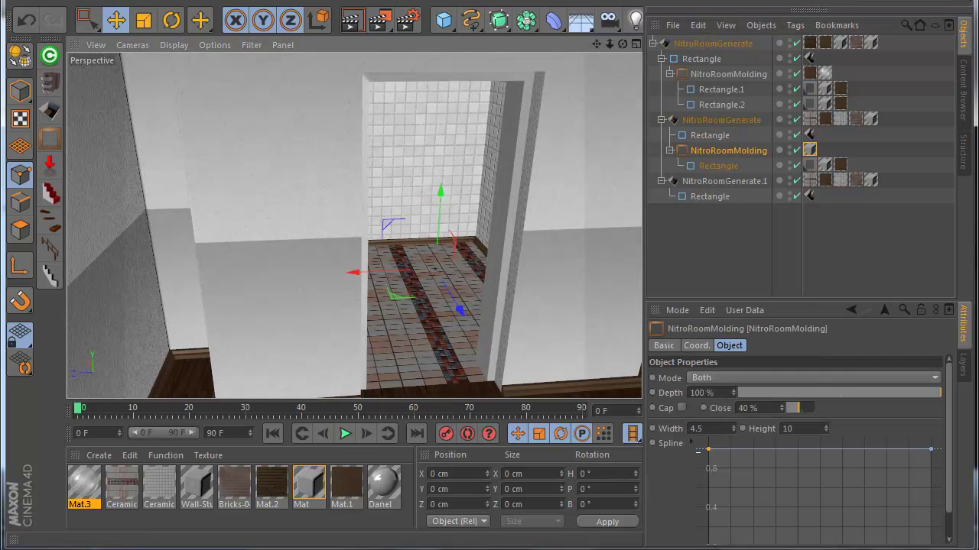
Add points along the doorway molding's spline to shape a profile with two shallow dips, the deeper one at about 0.8
{"action": "left_click", "coordinate": [726, 450], "text": "ctrl"}
{"action": "left_click", "coordinate": [768, 449], "text": "ctrl"}
{"action": "left_click_drag", "start_coordinate": [767, 449], "coordinate": [870, 470]}
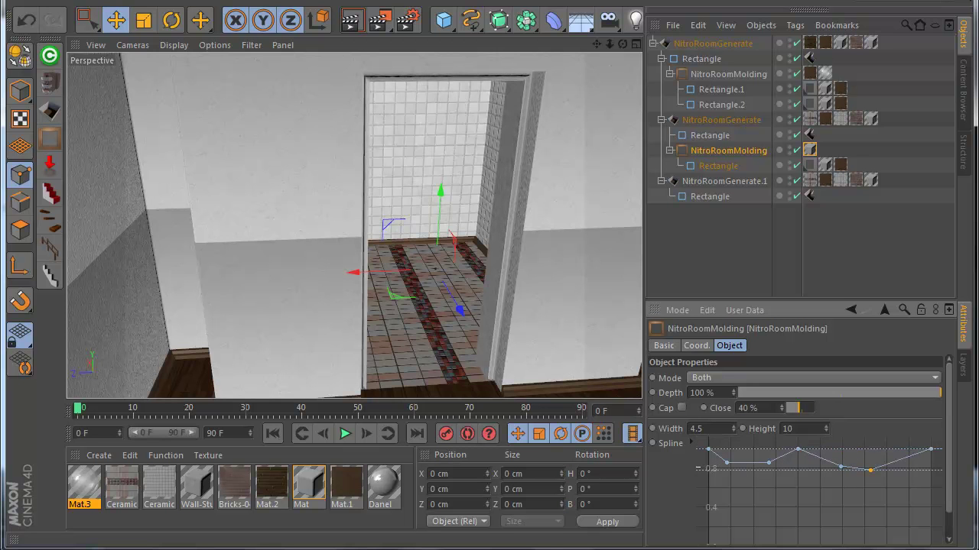
{"action": "scroll", "coordinate": [492, 164], "scroll_direction": "up", "scroll_amount": 5}
{"action": "left_click_drag", "start_coordinate": [596, 43], "coordinate": [629, 15]}
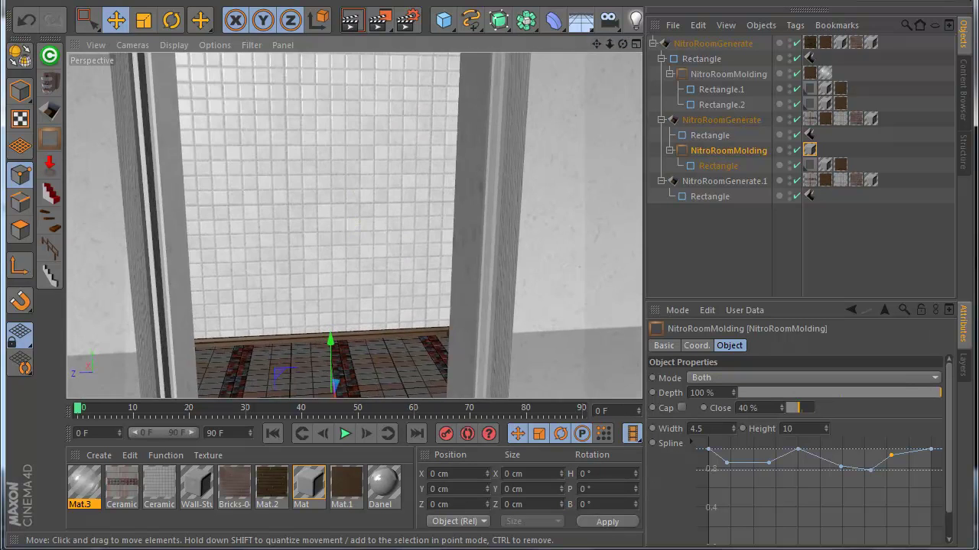
Set the doorway molding's OffSet to 26 %
{"action": "scroll", "coordinate": [483, 119], "scroll_direction": "down", "scroll_amount": 6}
{"action": "scroll", "coordinate": [802, 459], "scroll_direction": "down", "scroll_amount": 2}
{"action": "left_click_drag", "start_coordinate": [845, 537], "coordinate": [870, 537]}
{"action": "left_click_drag", "start_coordinate": [596, 44], "coordinate": [546, 88]}
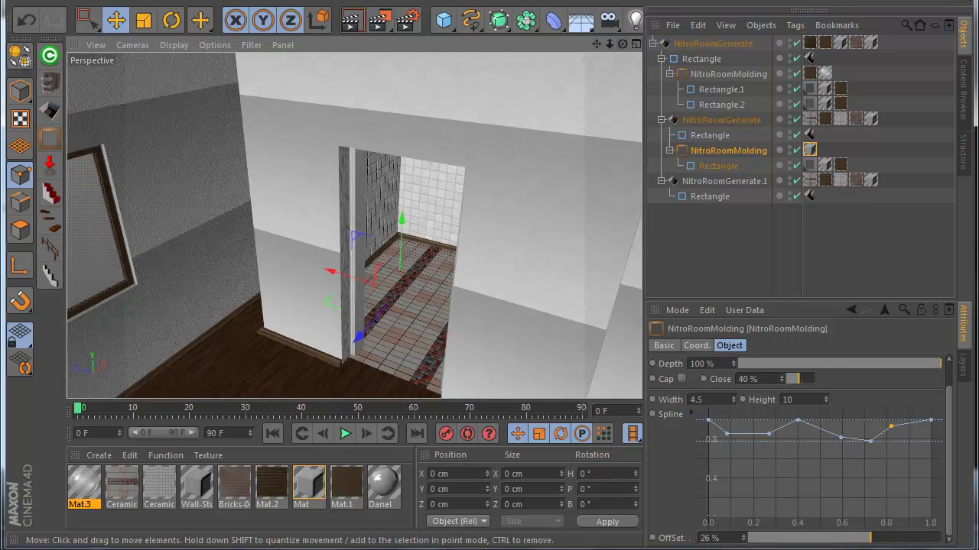
{"action": "scroll", "coordinate": [398, 153], "scroll_direction": "down", "scroll_amount": 8}
{"action": "scroll", "coordinate": [398, 153], "scroll_direction": "up", "scroll_amount": 7}
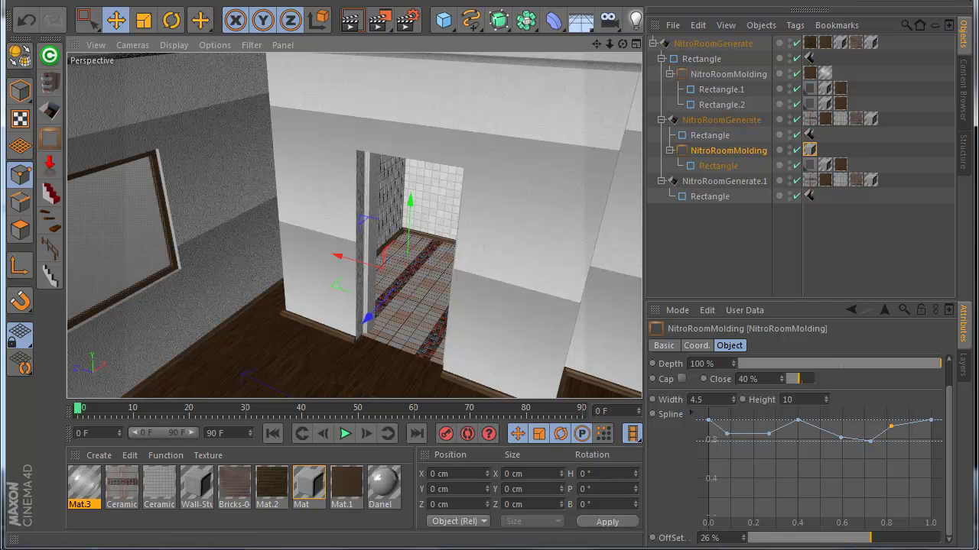
Turn on the doorway molding's cap and set its Depth to 90 %
{"action": "left_click", "coordinate": [681, 379]}
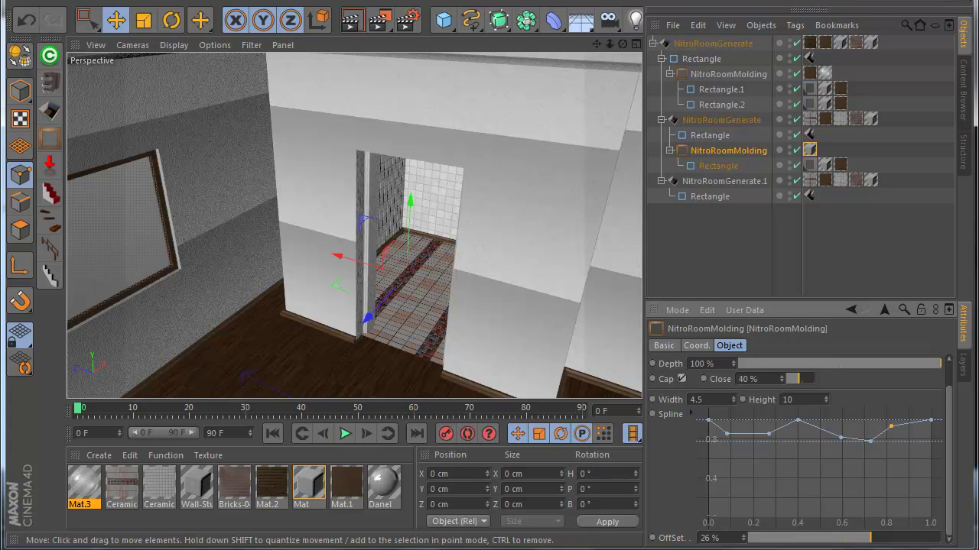
{"action": "left_click_drag", "start_coordinate": [939, 364], "coordinate": [922, 364]}
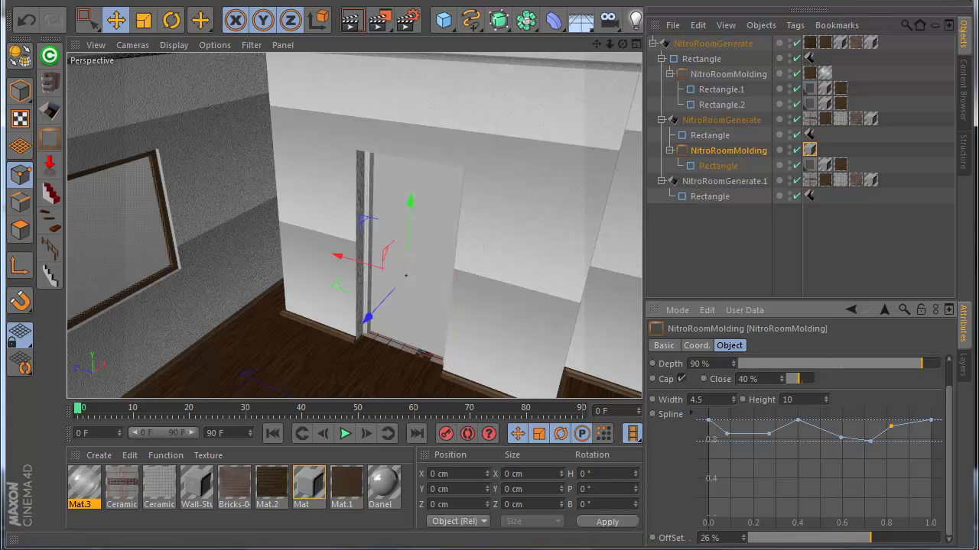
{"action": "scroll", "coordinate": [426, 271], "scroll_direction": "up", "scroll_amount": 3}
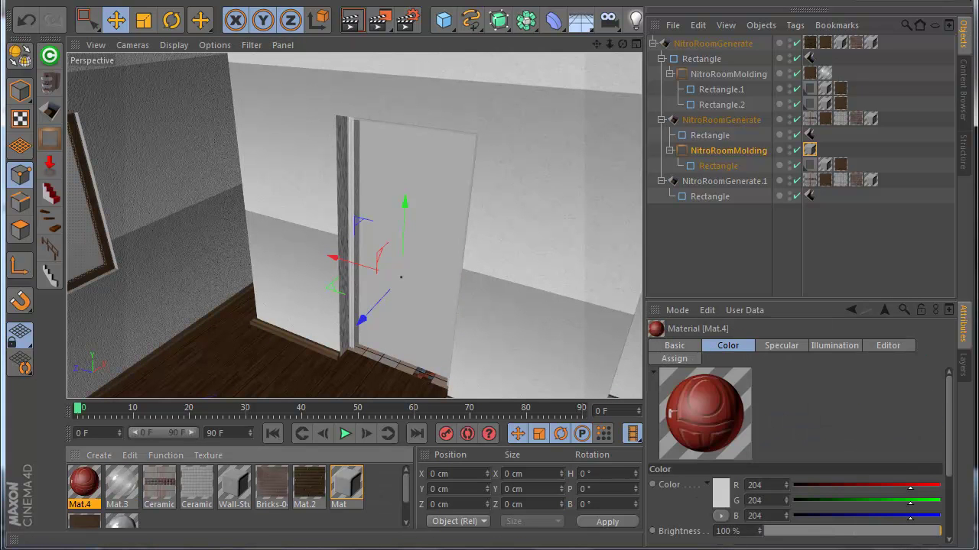
Apply the red door material Mat.4 to the doorway molding with Cubic projection and fit the texture to the object
{"action": "left_click_drag", "start_coordinate": [810, 149], "coordinate": [810, 150]}
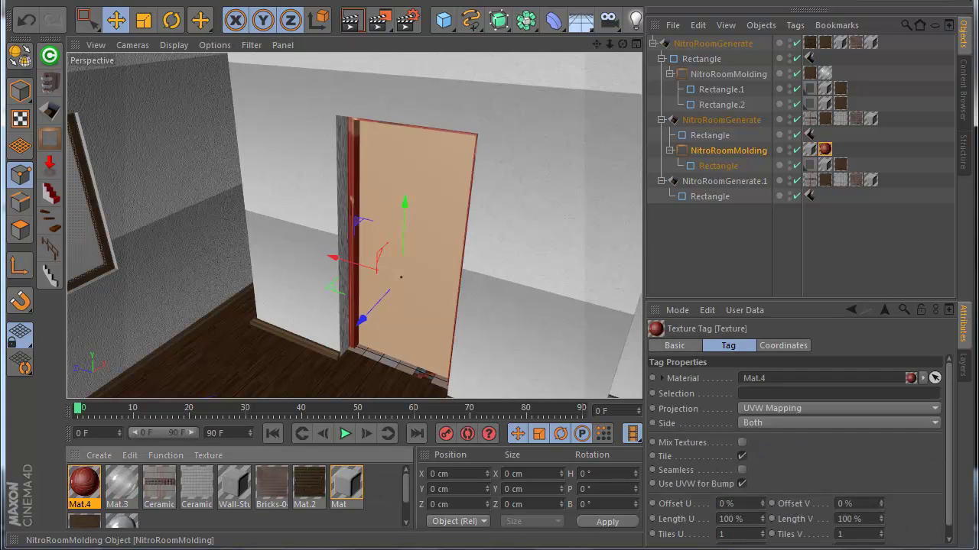
{"action": "left_click", "coordinate": [839, 408]}
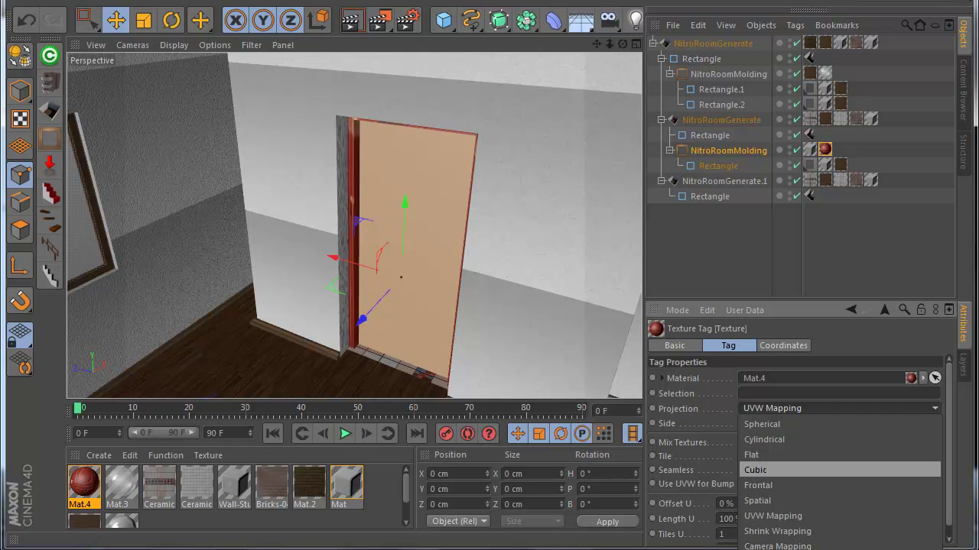
{"action": "left_click", "coordinate": [803, 470]}
{"action": "right_click", "coordinate": [825, 150]}
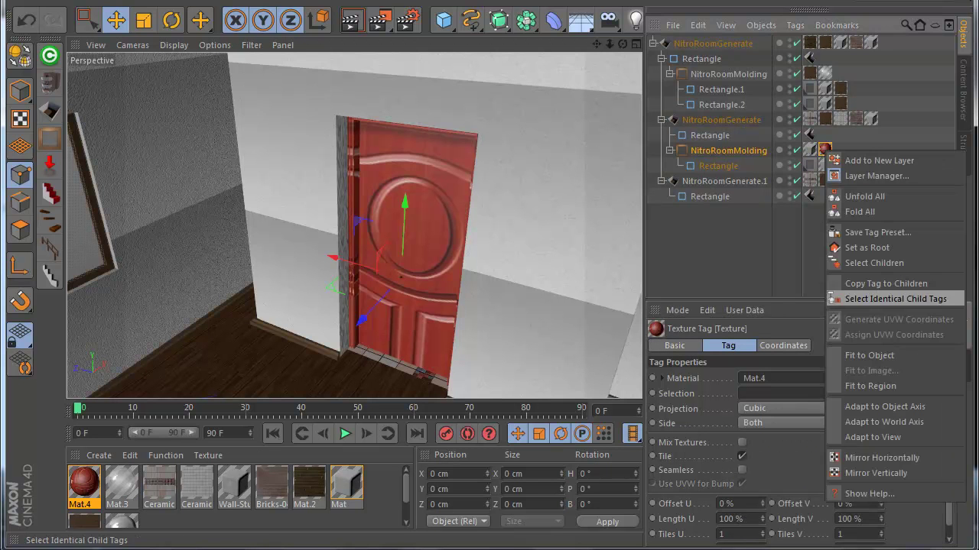
{"action": "left_click", "coordinate": [856, 355]}
{"action": "left_click", "coordinate": [498, 400]}
{"action": "left_click_drag", "start_coordinate": [354, 222], "coordinate": [397, 203], "text": "alt"}
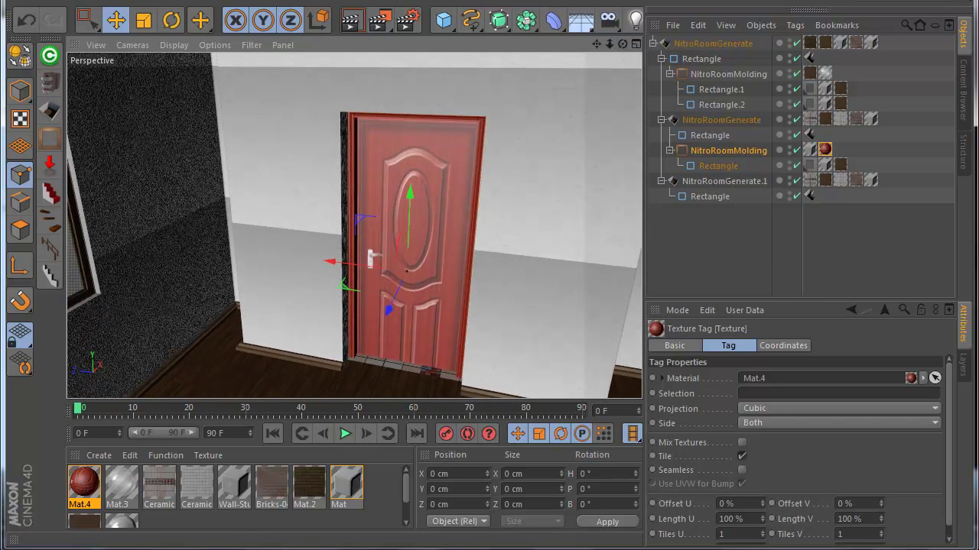
Display the door texture's mapping grid in Texture mode and set the texture's projection to Flat
{"action": "left_click", "coordinate": [20, 118]}
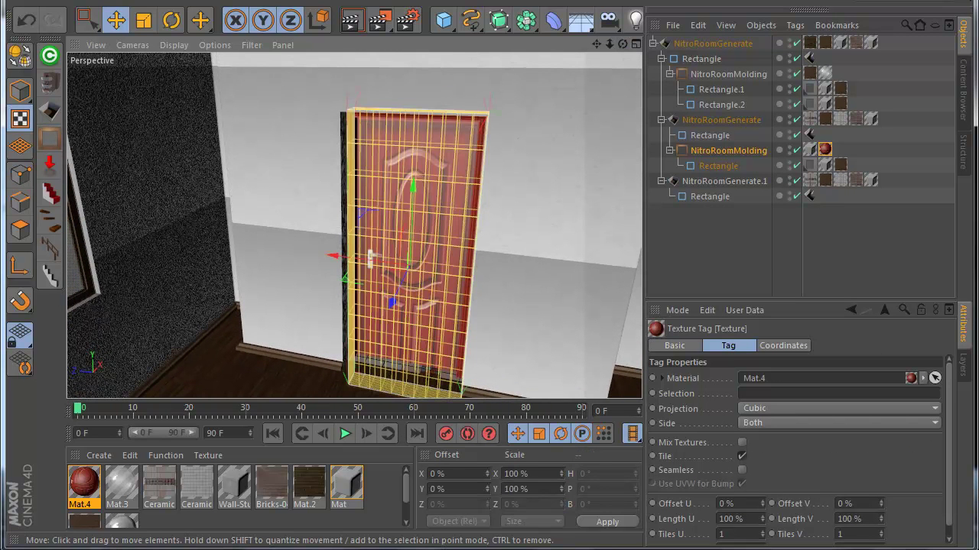
{"action": "left_click", "coordinate": [838, 408]}
{"action": "left_click", "coordinate": [764, 455]}
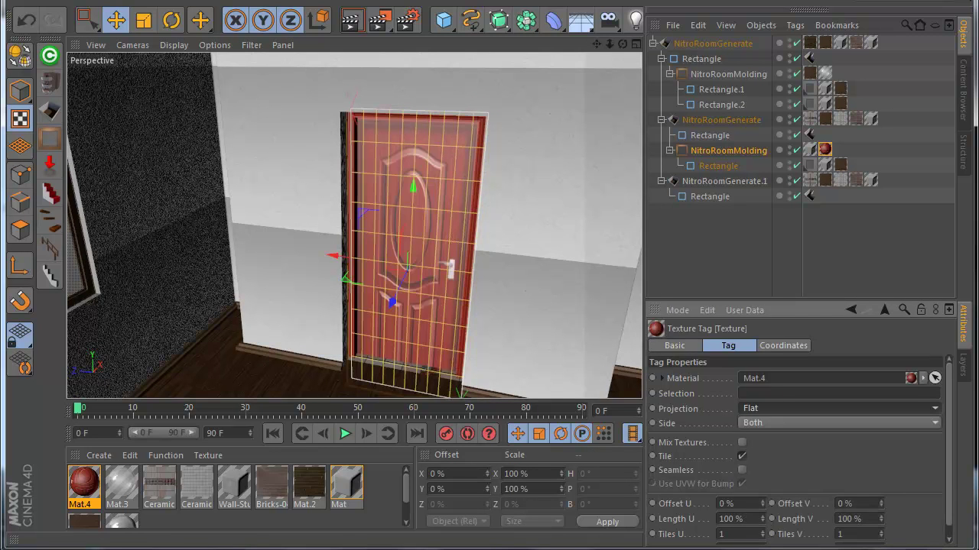
{"action": "left_click", "coordinate": [734, 248]}
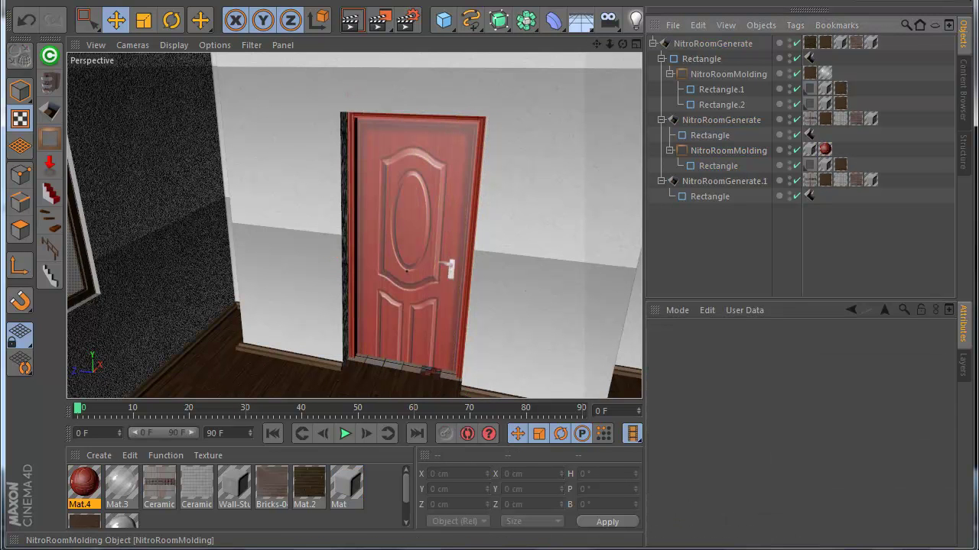
Scale the doorway molding's Mat.4 texture down vertically so the whole door design fits above the floor
{"action": "left_click", "coordinate": [728, 151]}
{"action": "left_click", "coordinate": [825, 150]}
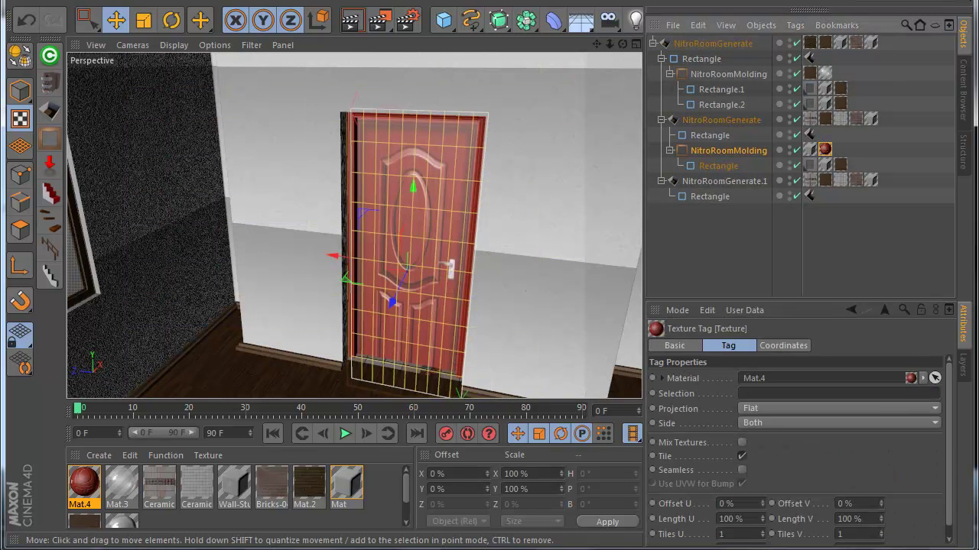
{"action": "key", "text": "t"}
{"action": "left_click_drag", "start_coordinate": [413, 185], "coordinate": [413, 179]}
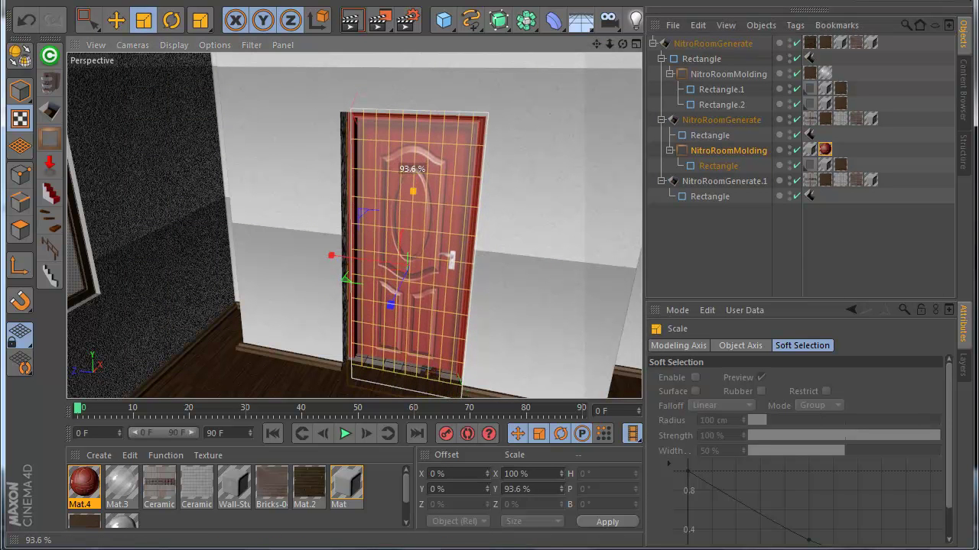
{"action": "left_click", "coordinate": [719, 245]}
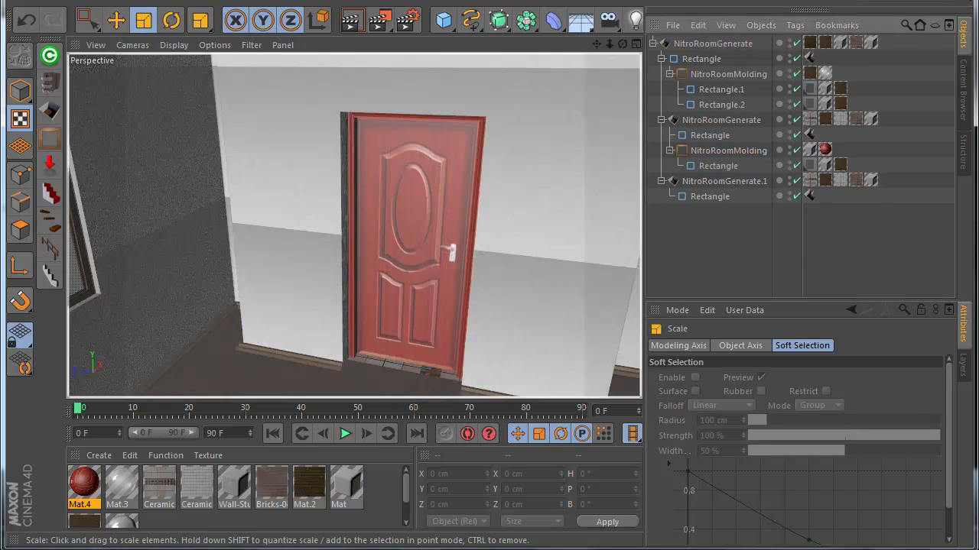
Delete the separate tiled room NitroRoomGenerate.1 in front of the main room, including its rectangle
{"action": "left_click_drag", "start_coordinate": [623, 44], "coordinate": [562, 77]}
{"action": "scroll", "coordinate": [337, 279], "scroll_direction": "up", "scroll_amount": 2}
{"action": "scroll", "coordinate": [336, 279], "scroll_direction": "down", "scroll_amount": 1}
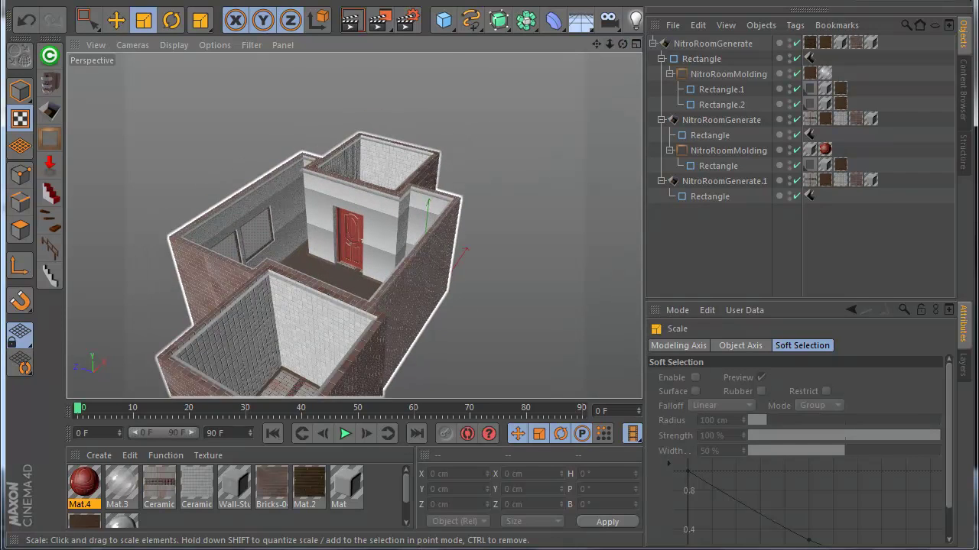
{"action": "scroll", "coordinate": [291, 271], "scroll_direction": "up", "scroll_amount": 2}
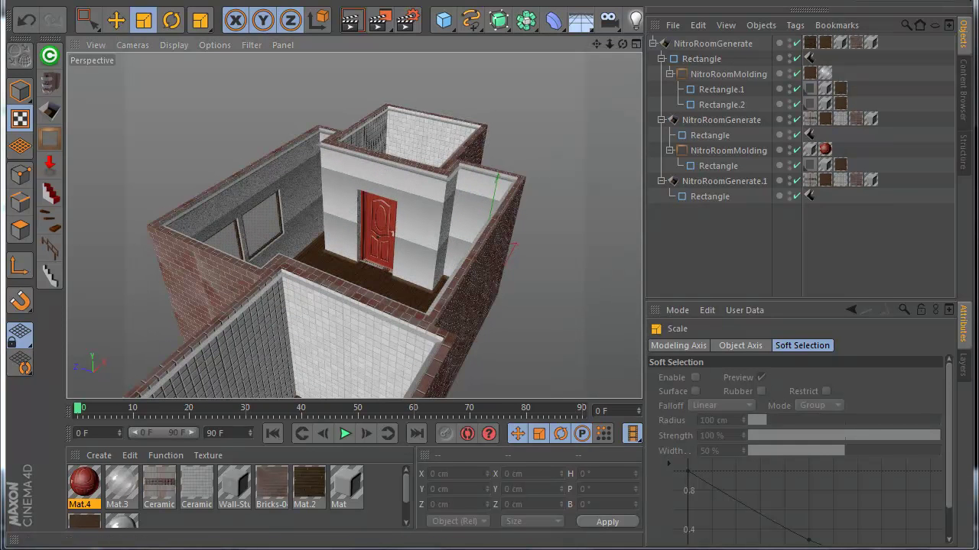
{"action": "left_click_drag", "start_coordinate": [609, 45], "coordinate": [458, 68]}
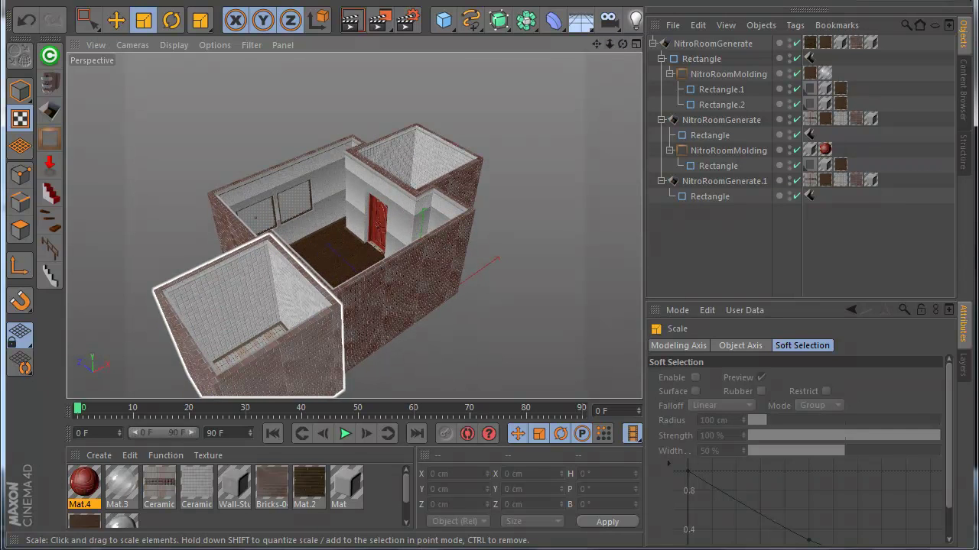
{"action": "left_click", "coordinate": [214, 386]}
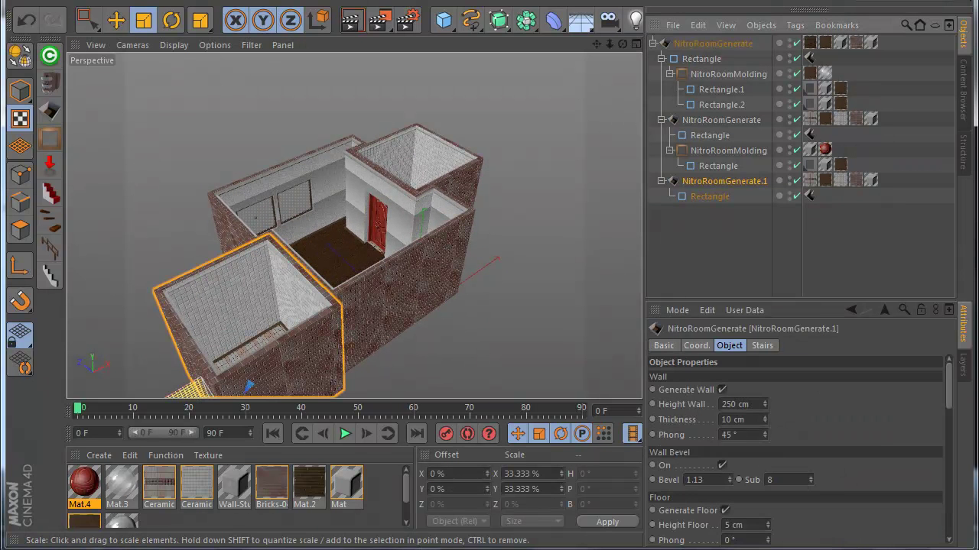
{"action": "key", "text": "Delete"}
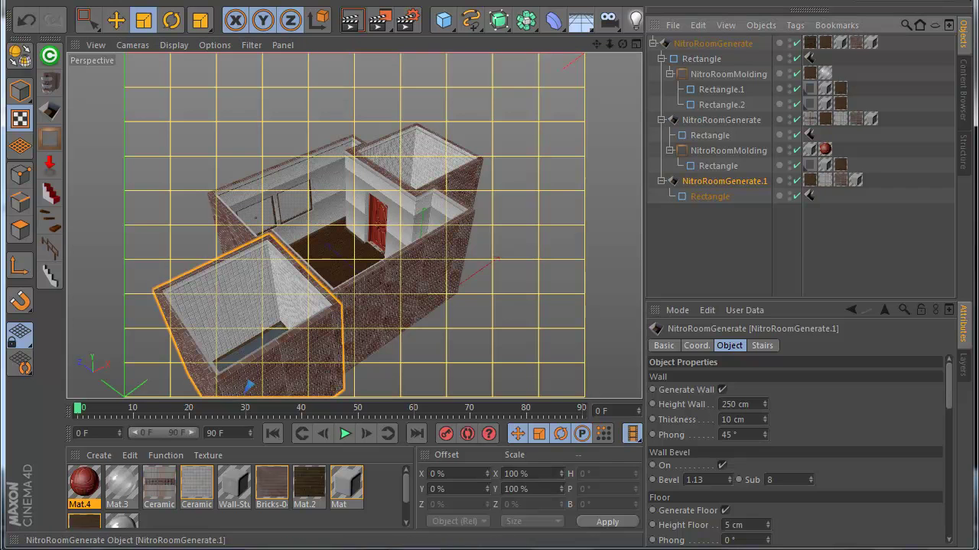
{"action": "key", "text": "Delete"}
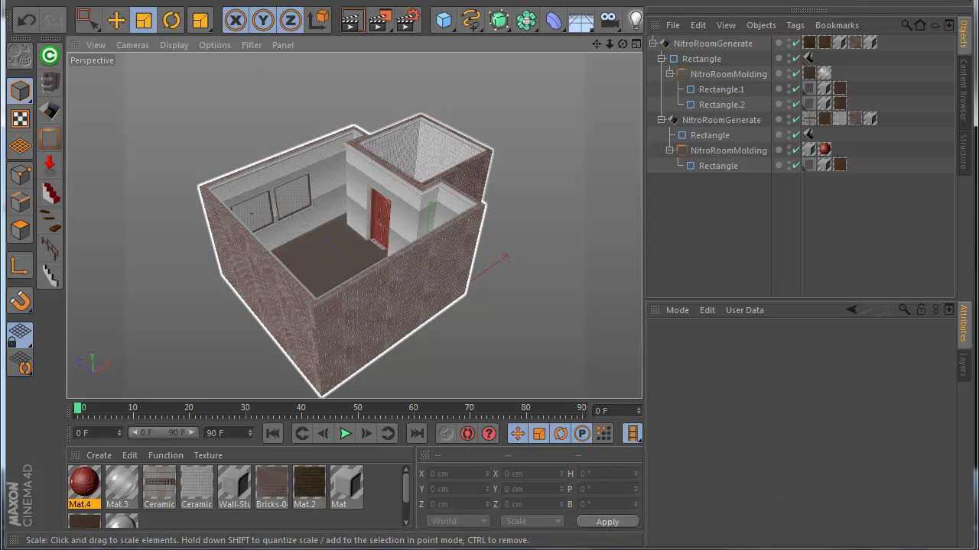
Collapse the existing room branches and add a Rectangle spline as the first child of the main NitroRoomGenerate
{"action": "scroll", "coordinate": [403, 283], "scroll_direction": "down", "scroll_amount": 1}
{"action": "left_click", "coordinate": [661, 120]}
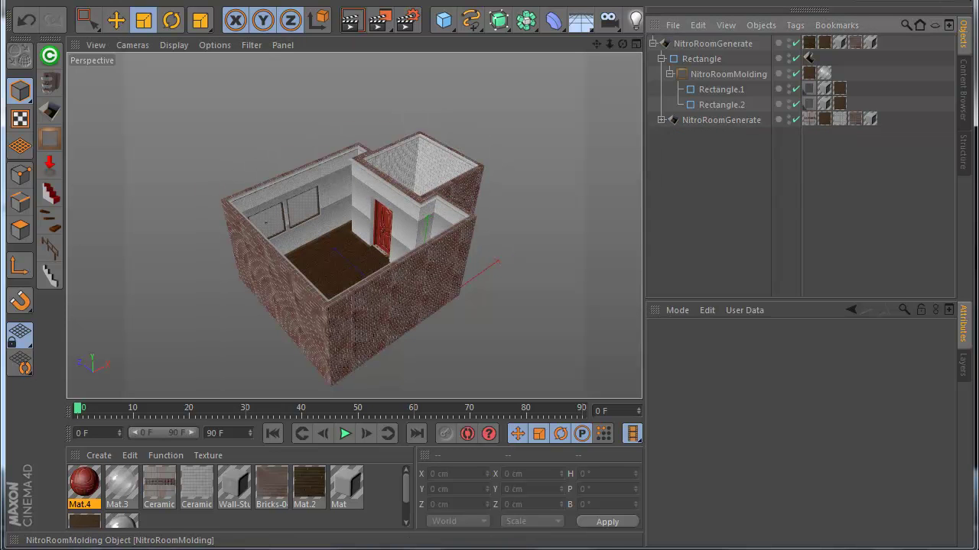
{"action": "left_click", "coordinate": [662, 59]}
{"action": "left_click", "coordinate": [444, 21]}
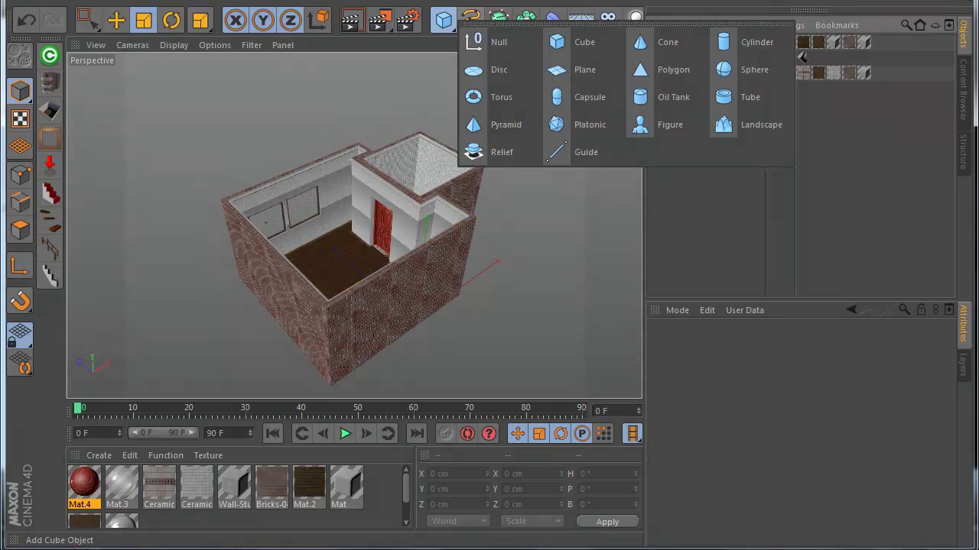
{"action": "left_click", "coordinate": [605, 122]}
{"action": "left_click_drag", "start_coordinate": [693, 44], "coordinate": [712, 59]}
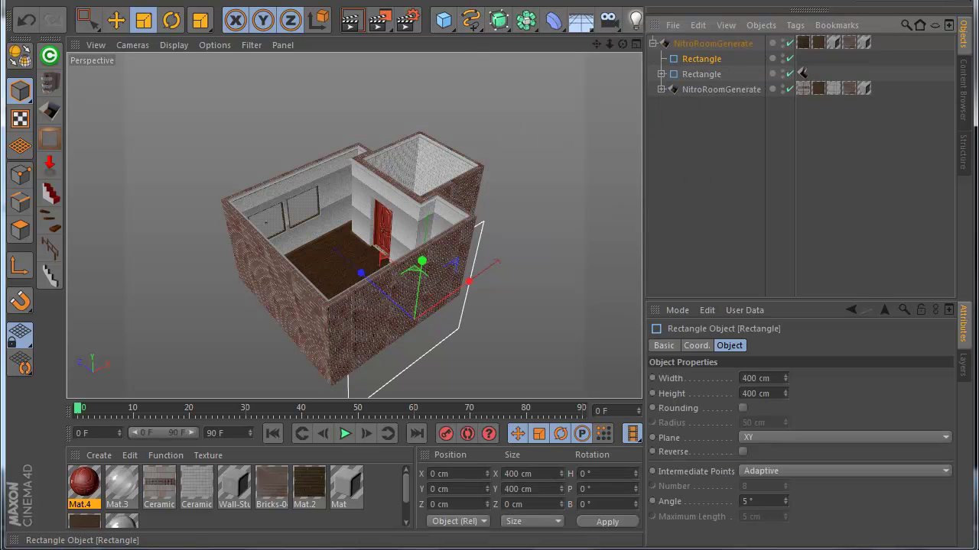
{"action": "right_click", "coordinate": [704, 59]}
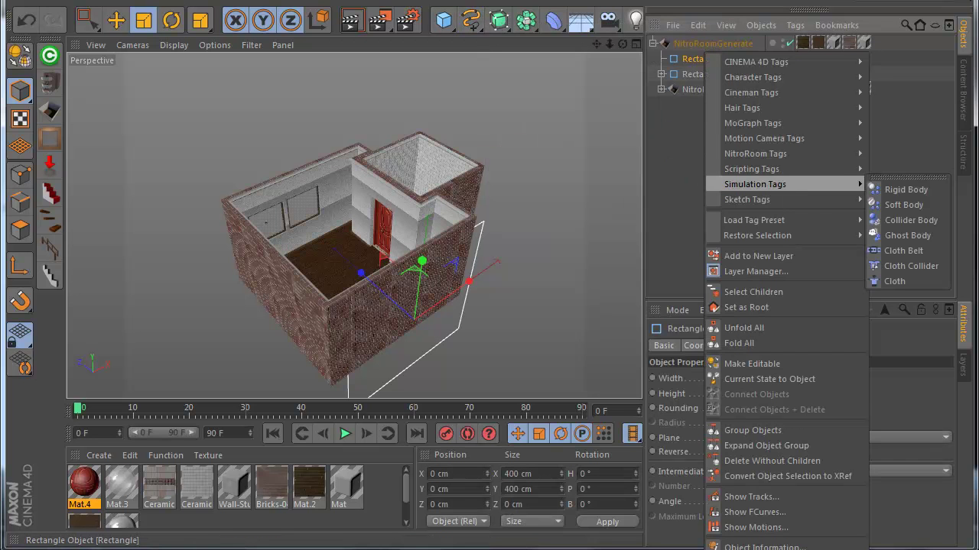
{"action": "mouse_move", "coordinate": [755, 154]}
{"action": "left_click", "coordinate": [654, 153]}
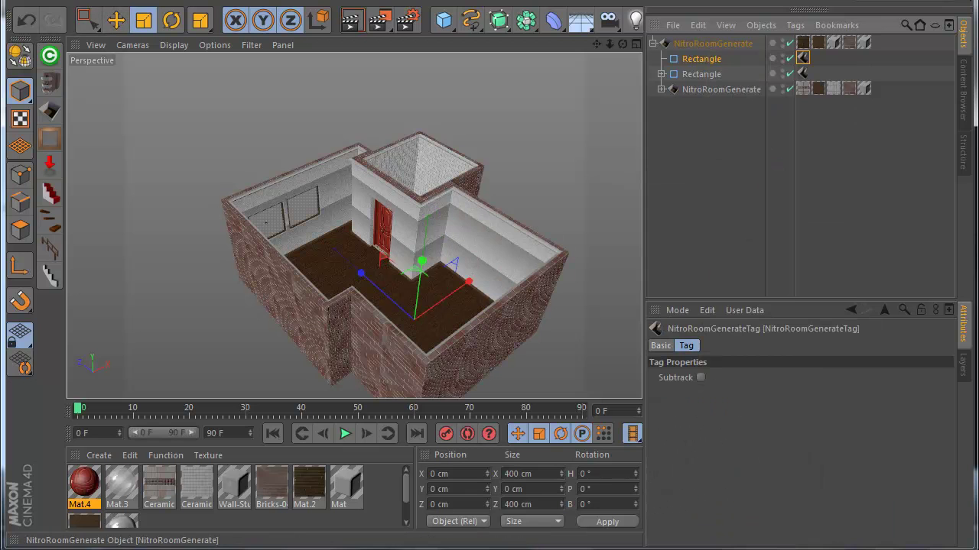
Give the new rectangle a NitroRoomHoleTag so it cuts an opening in the front brick wall
{"action": "right_click", "coordinate": [705, 59]}
{"action": "mouse_move", "coordinate": [757, 174]}
{"action": "left_click", "coordinate": [649, 174]}
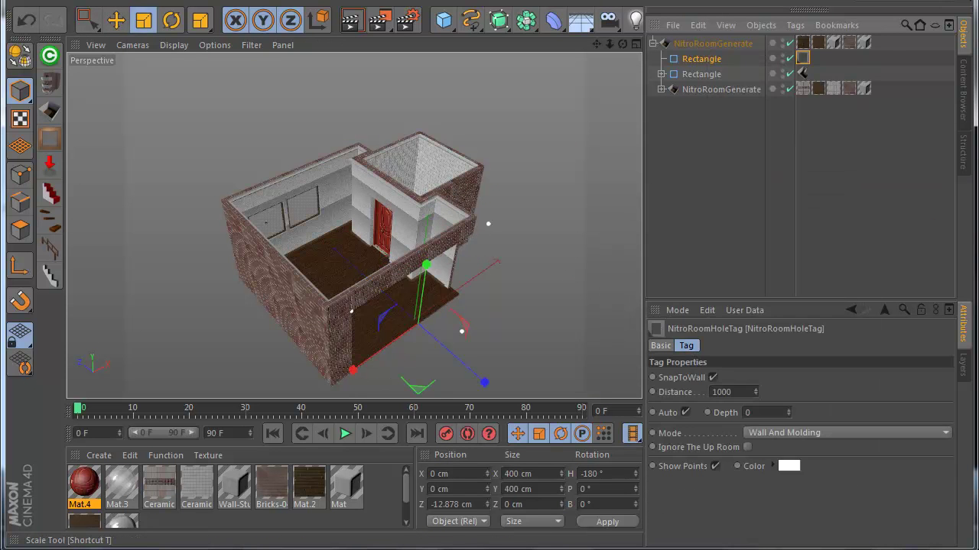
Scale the hole rectangle to about 140 cm square and move it along the front wall to about X -59, Y 60 cm
{"action": "left_click", "coordinate": [144, 20]}
{"action": "left_click_drag", "start_coordinate": [291, 130], "coordinate": [191, 130]}
{"action": "left_click", "coordinate": [116, 20]}
{"action": "left_click_drag", "start_coordinate": [417, 325], "coordinate": [399, 315]}
{"action": "left_click_drag", "start_coordinate": [411, 237], "coordinate": [408, 260]}
Resize the front opening to 98.4 cm wide and 225.4 cm high, and shift it to about X -65, Y 58 cm
{"action": "scroll", "coordinate": [405, 302], "scroll_direction": "up", "scroll_amount": 3}
{"action": "left_click_drag", "start_coordinate": [622, 43], "coordinate": [608, 23]}
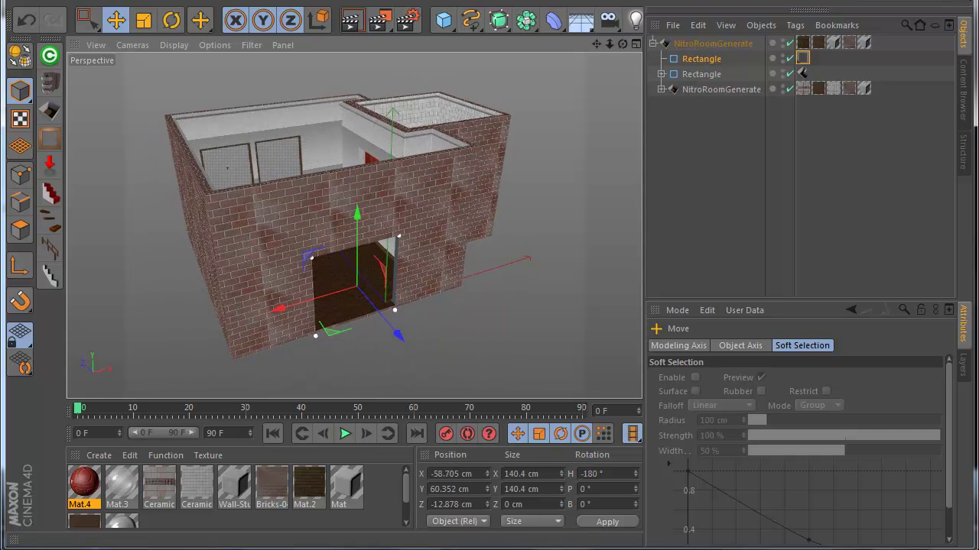
{"action": "scroll", "coordinate": [329, 306], "scroll_direction": "up", "scroll_amount": 1}
{"action": "left_click", "coordinate": [701, 59]}
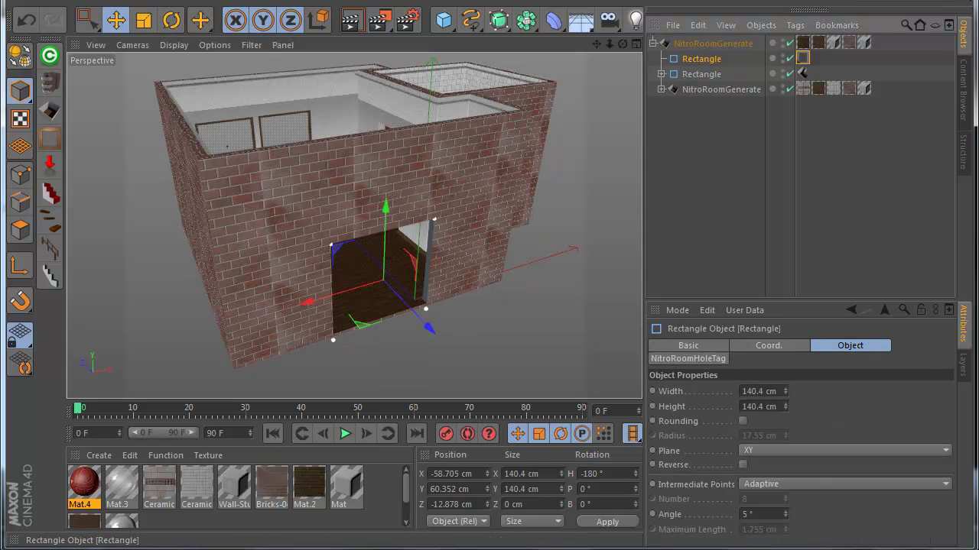
{"action": "left_click_drag", "start_coordinate": [785, 392], "coordinate": [786, 425]}
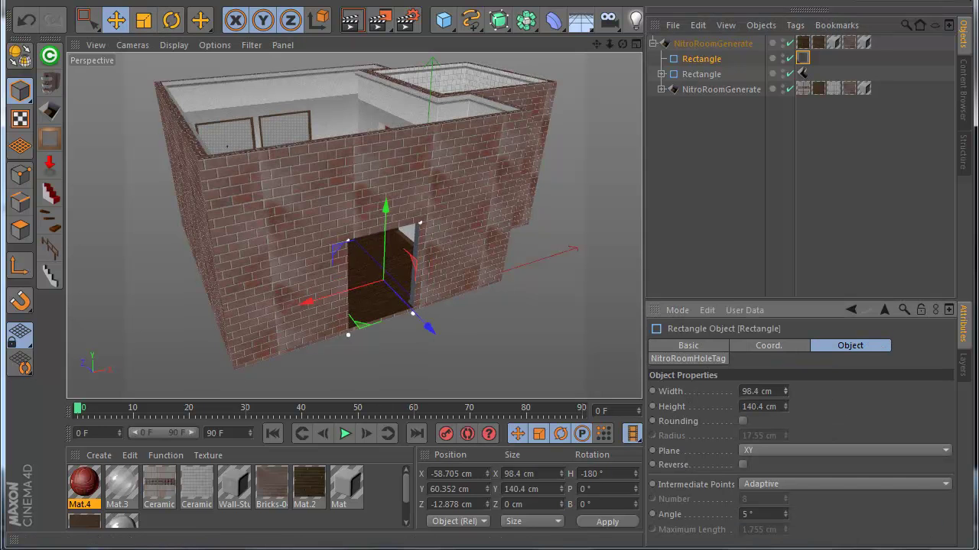
{"action": "mouse_move", "coordinate": [385, 207]}
{"action": "left_mouse_down"}
{"action": "mouse_move", "coordinate": [386, 192]}
{"action": "mouse_move", "coordinate": [385, 208]}
{"action": "left_mouse_up"}
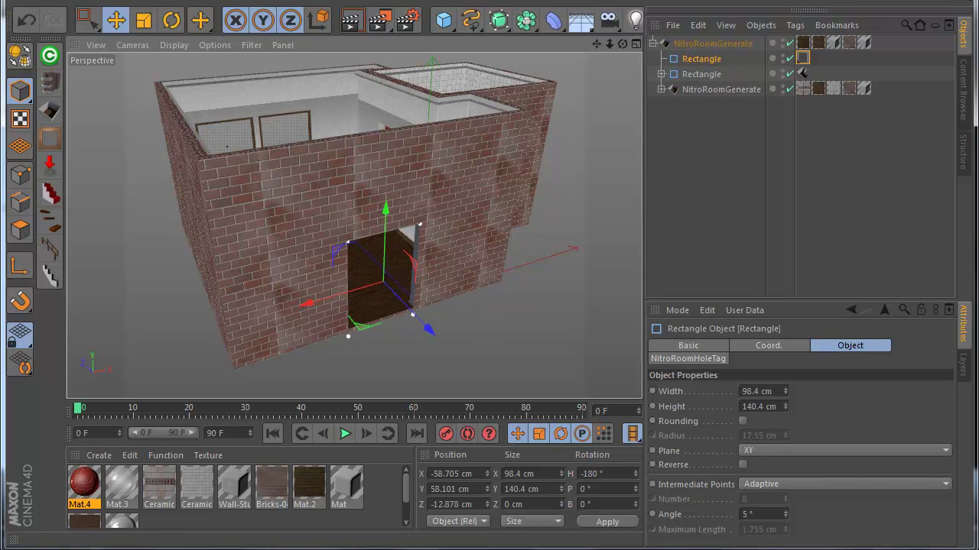
{"action": "left_click_drag", "start_coordinate": [786, 407], "coordinate": [786, 383]}
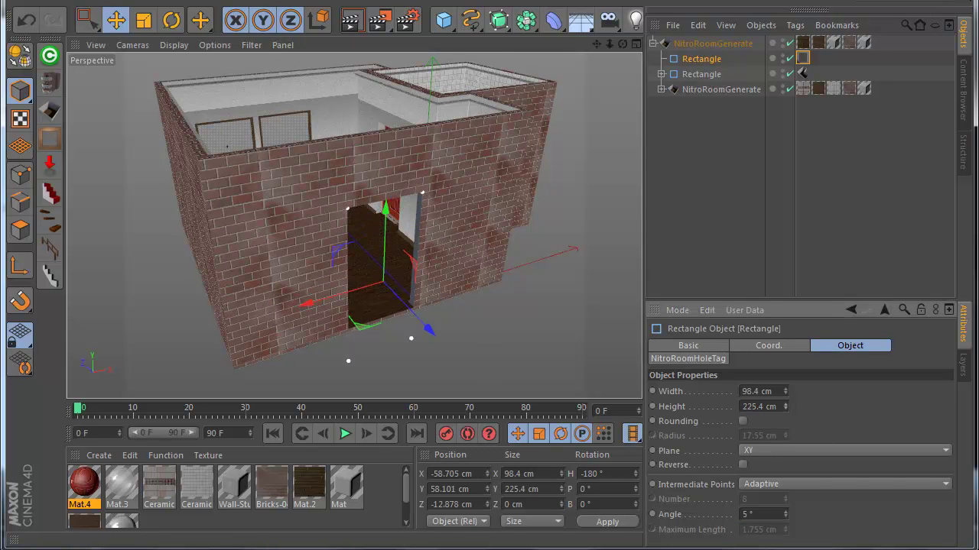
{"action": "left_click_drag", "start_coordinate": [307, 304], "coordinate": [302, 305]}
Apply the Wall-Stucco-Green material to the front opening's rectangle, then deselect it
{"action": "scroll", "coordinate": [382, 337], "scroll_direction": "down", "scroll_amount": 2}
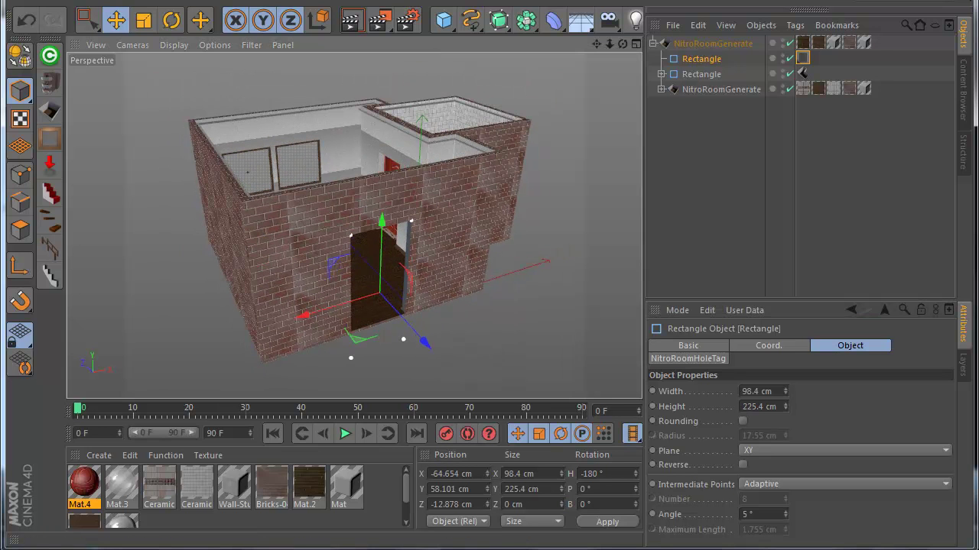
{"action": "left_click_drag", "start_coordinate": [233, 486], "coordinate": [701, 59]}
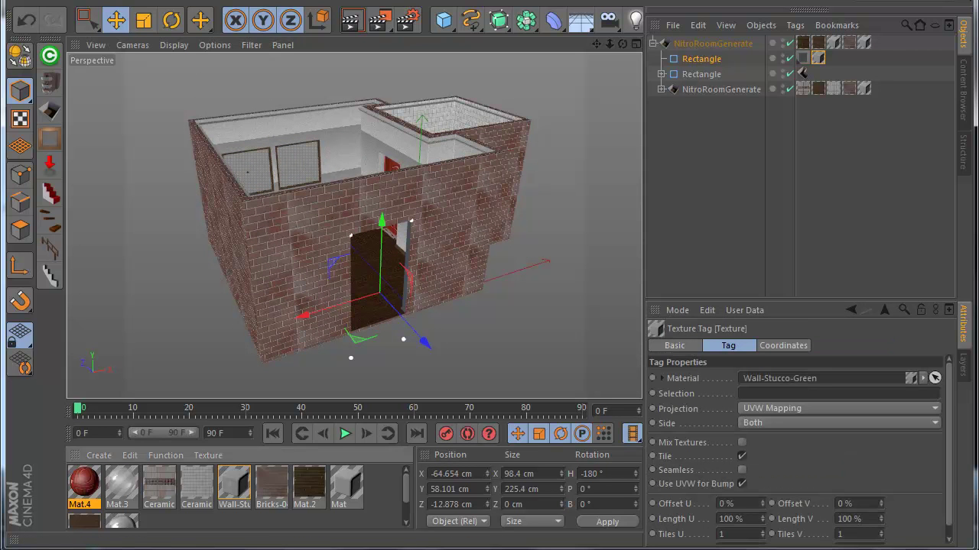
{"action": "left_click", "coordinate": [757, 394]}
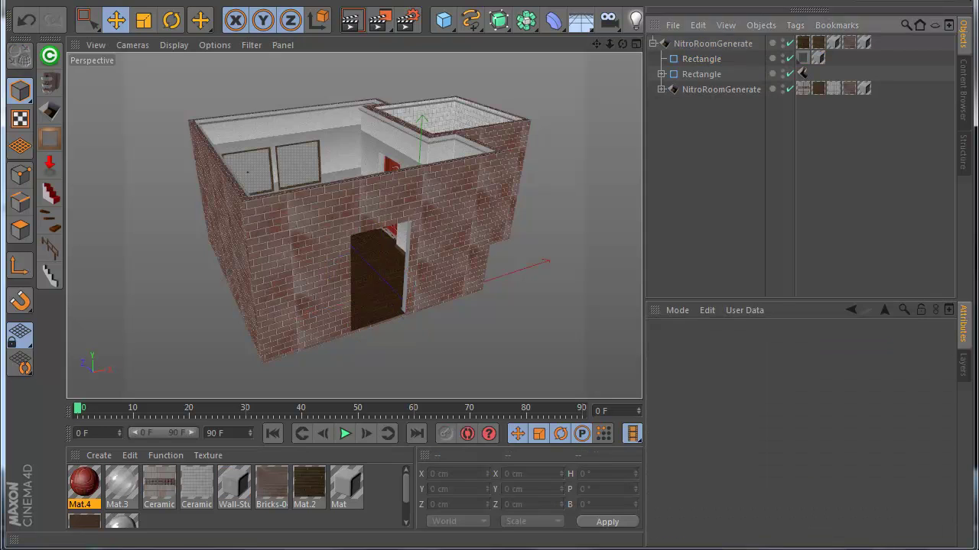
Create another NitroRoomGenerate object and nest it as the last child of the main NitroRoomGenerate
{"action": "scroll", "coordinate": [354, 260], "scroll_direction": "down", "scroll_amount": 2}
{"action": "left_click_drag", "start_coordinate": [354, 260], "coordinate": [367, 264], "text": "alt"}
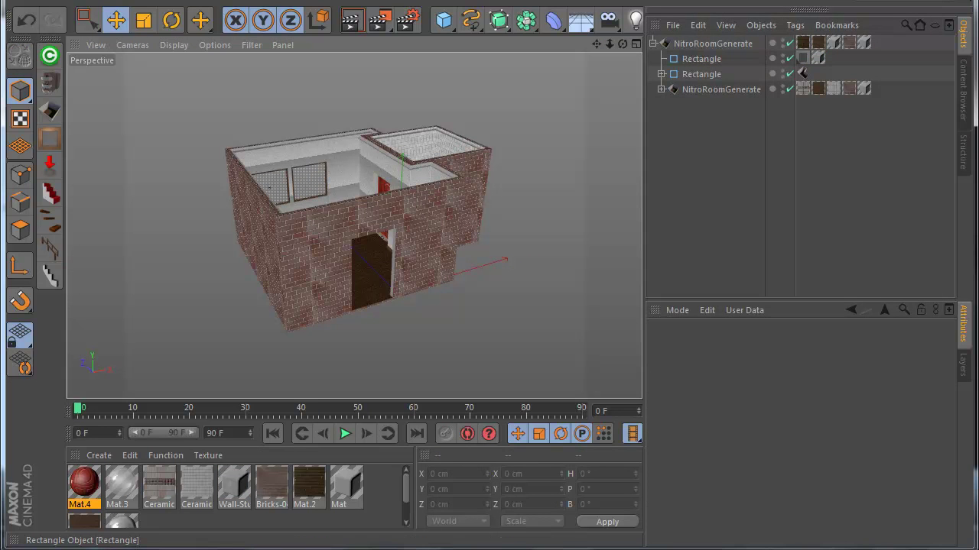
{"action": "left_click_drag", "start_coordinate": [622, 43], "coordinate": [582, 74]}
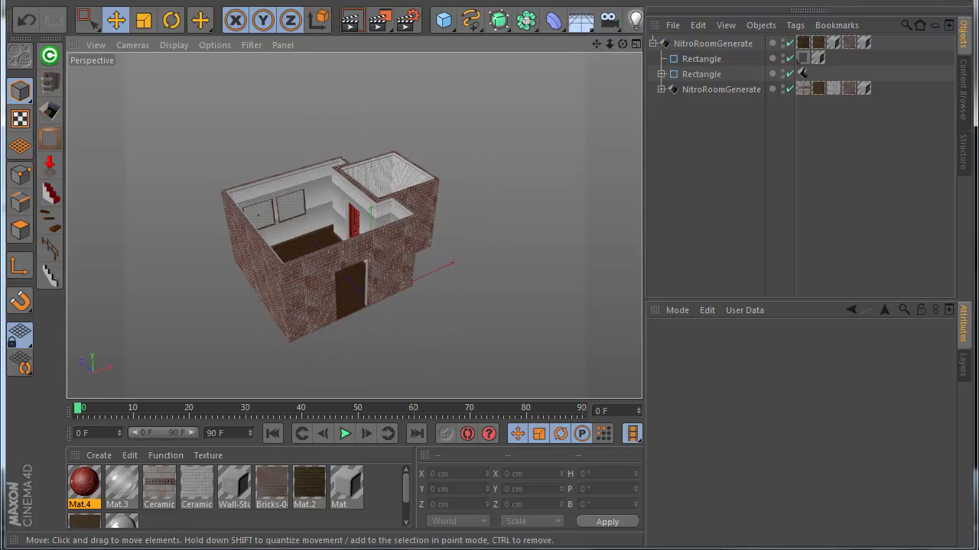
{"action": "left_click", "coordinate": [49, 111]}
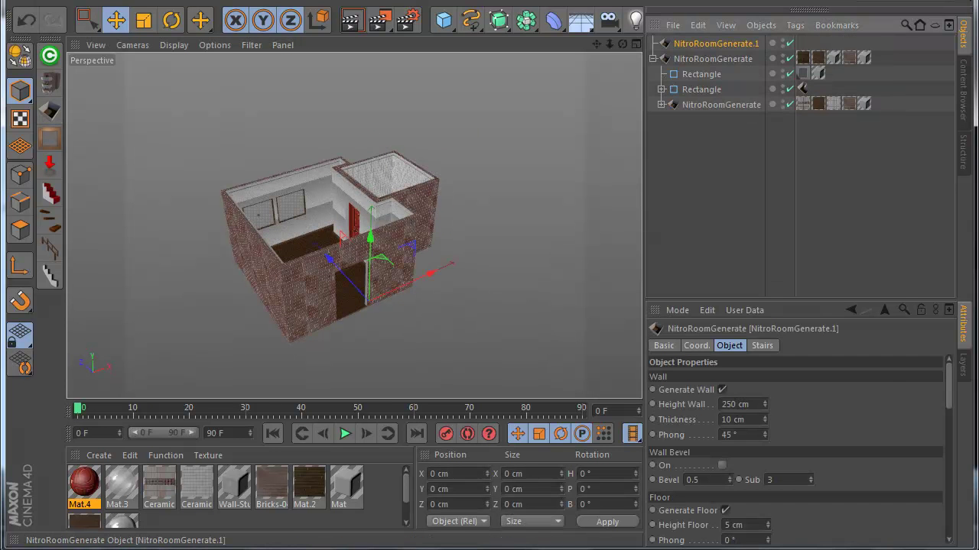
{"action": "left_click_drag", "start_coordinate": [716, 43], "coordinate": [724, 120]}
Add a Rectangle spline inside the nested NitroRoomGenerate.1 and give it a NitroRoomGenerateTag to build its walls
{"action": "left_click", "coordinate": [471, 20]}
{"action": "left_click", "coordinate": [604, 123]}
{"action": "right_click", "coordinate": [718, 120]}
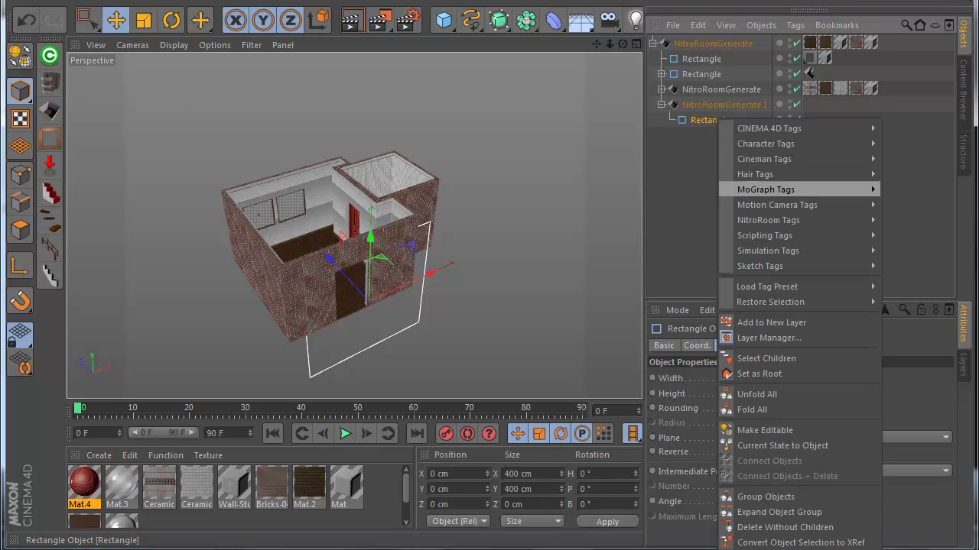
{"action": "mouse_move", "coordinate": [768, 220]}
{"action": "left_click", "coordinate": [665, 220]}
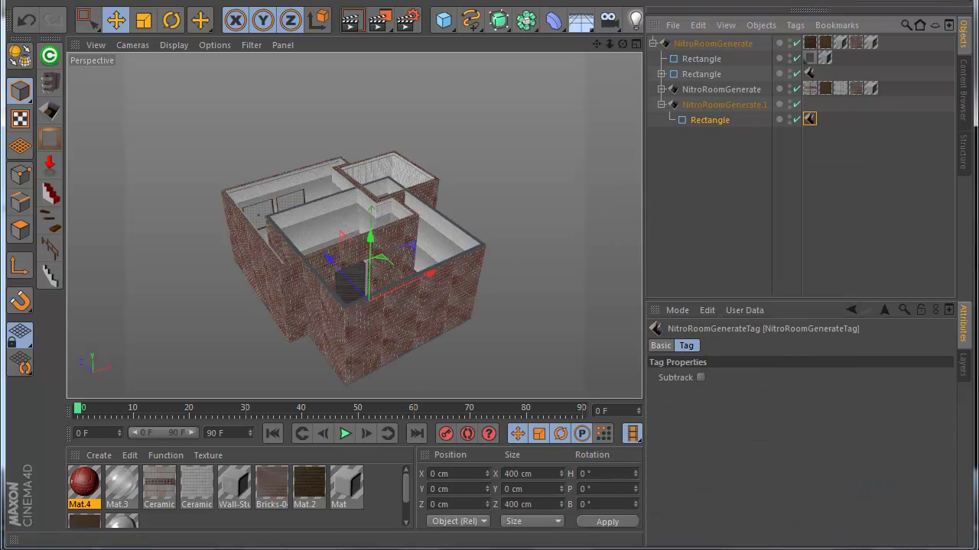
Turn on Subtrack for the nested rectangle's NitroRoomGenerateTag and move the rectangle outside the house to about X -411, Z 168 cm
{"action": "left_click", "coordinate": [700, 378]}
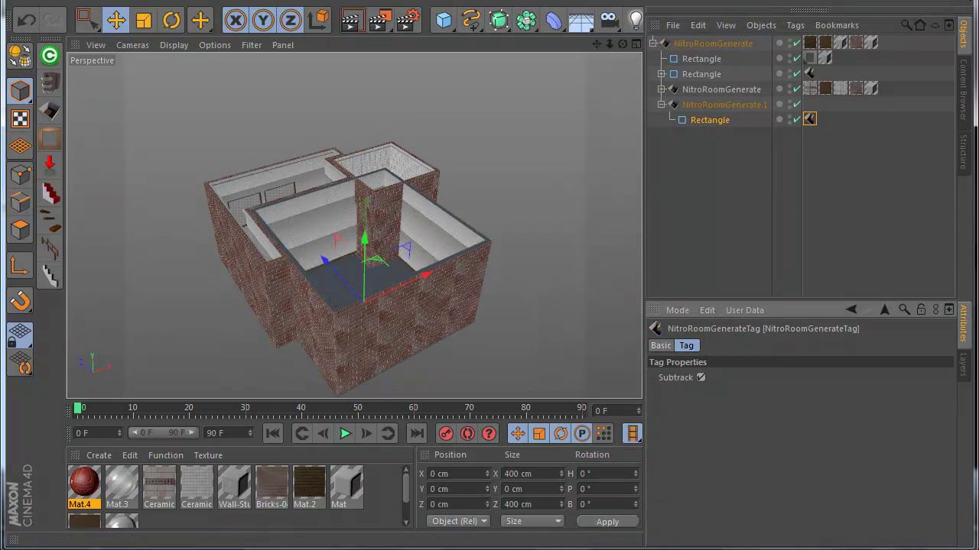
{"action": "middle_click", "coordinate": [451, 184]}
{"action": "middle_click", "coordinate": [451, 184]}
{"action": "left_click_drag", "start_coordinate": [405, 206], "coordinate": [401, 331]}
{"action": "scroll", "coordinate": [386, 302], "scroll_direction": "down", "scroll_amount": 4}
{"action": "left_click_drag", "start_coordinate": [436, 304], "coordinate": [234, 217]}
{"action": "left_click_drag", "start_coordinate": [153, 273], "coordinate": [194, 220]}
{"action": "left_click_drag", "start_coordinate": [277, 163], "coordinate": [282, 160]}
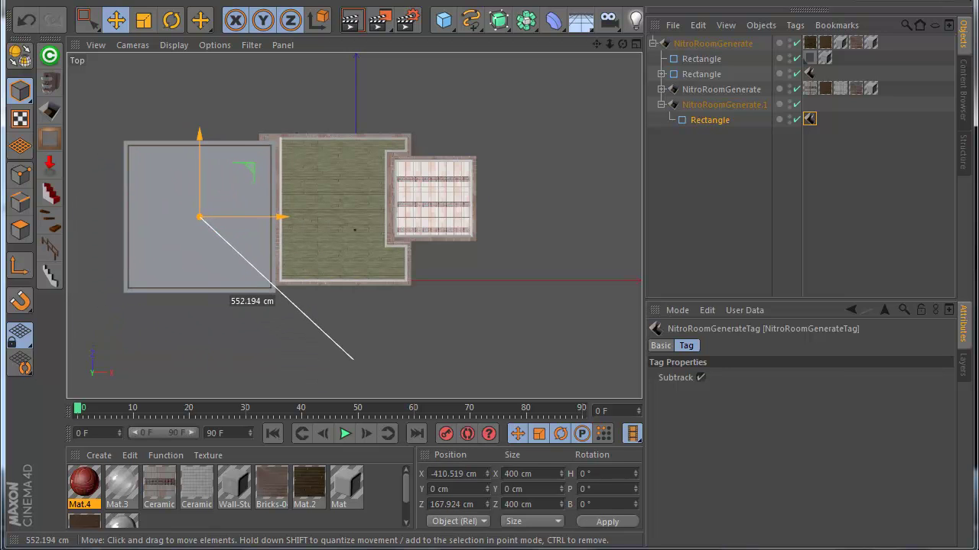
Move the nested rectangle in front of the house's entrance, at about X -110, Z -139 cm, undoing the last sideways shift
{"action": "middle_click", "coordinate": [282, 161]}
{"action": "middle_click", "coordinate": [282, 162]}
{"action": "left_click_drag", "start_coordinate": [412, 241], "coordinate": [543, 258]}
{"action": "mouse_move", "coordinate": [252, 303]}
{"action": "left_mouse_down"}
{"action": "mouse_move", "coordinate": [252, 294]}
{"action": "mouse_move", "coordinate": [254, 306]}
{"action": "left_mouse_up"}
{"action": "key", "text": "F5"}
{"action": "key", "text": "F2"}
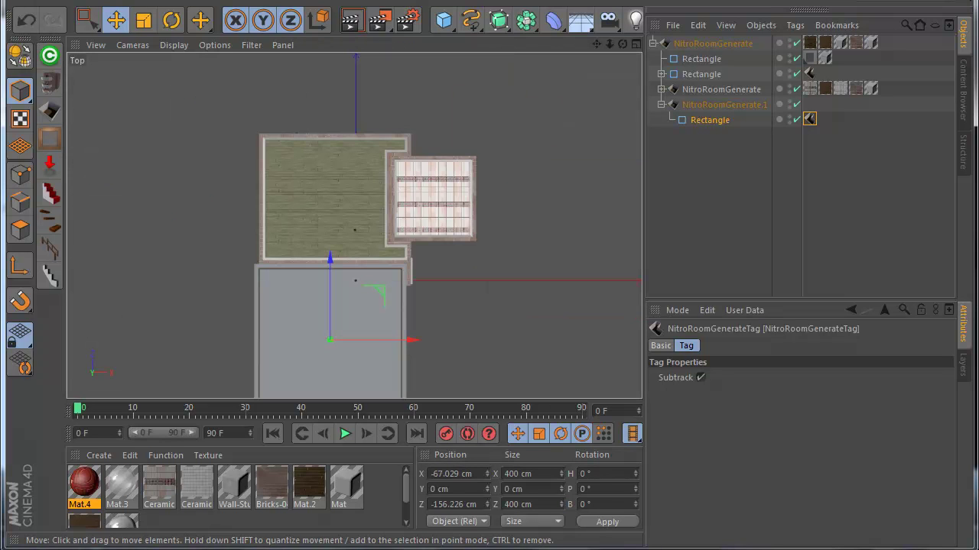
{"action": "left_click_drag", "start_coordinate": [330, 340], "coordinate": [329, 334]}
{"action": "key", "text": "F5"}
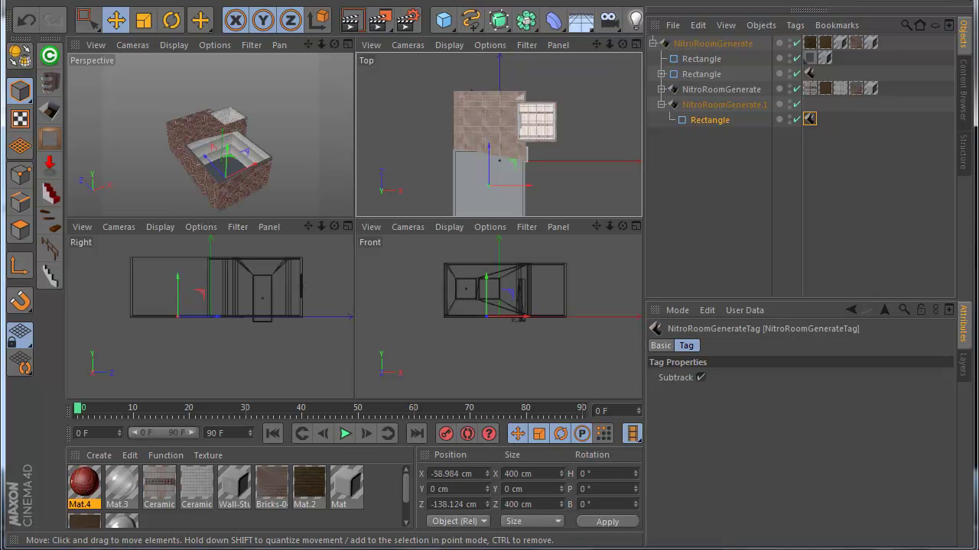
{"action": "key", "text": "ctrl+z"}
{"action": "key", "text": "F1"}
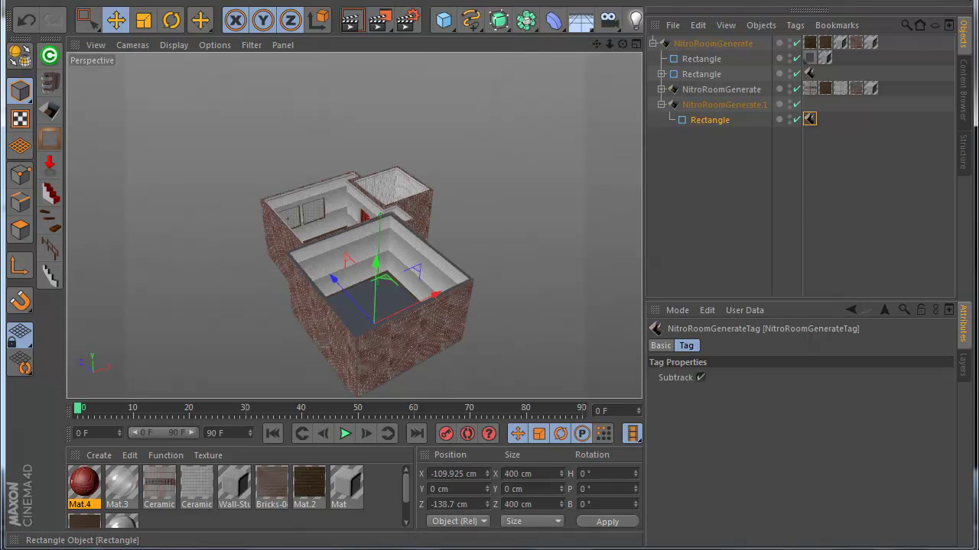
Set the nested rectangle's width to 446 cm and the wall height of NitroRoomGenerate.1 to 98 cm
{"action": "left_click", "coordinate": [709, 120]}
{"action": "left_click_drag", "start_coordinate": [786, 391], "coordinate": [765, 453]}
{"action": "left_click", "coordinate": [724, 104]}
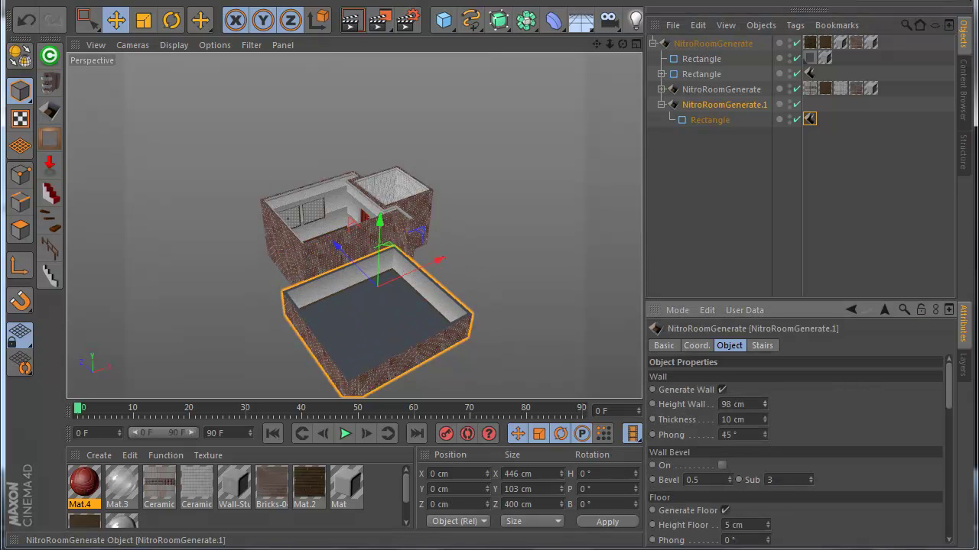
Set the nested rectangle's height to 119 cm and move it against the front wall, at about X -94, Z -79 cm
{"action": "left_click", "coordinate": [709, 120]}
{"action": "left_click_drag", "start_coordinate": [785, 407], "coordinate": [785, 539]}
{"action": "scroll", "coordinate": [338, 274], "scroll_direction": "up", "scroll_amount": 6}
{"action": "left_click_drag", "start_coordinate": [338, 273], "coordinate": [325, 260]}
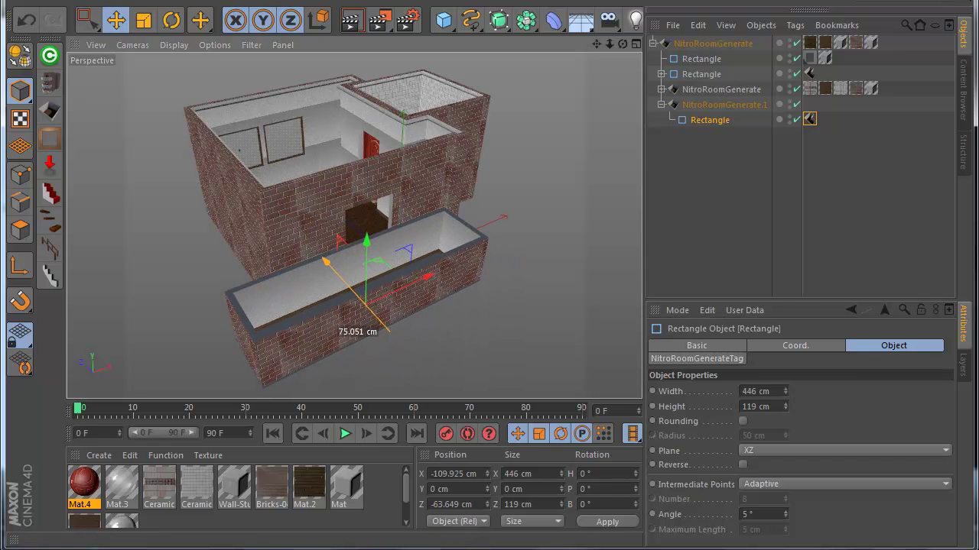
{"action": "mouse_move", "coordinate": [429, 276]}
{"action": "left_mouse_down"}
{"action": "mouse_move", "coordinate": [443, 270]}
{"action": "mouse_move", "coordinate": [411, 282]}
{"action": "left_mouse_up"}
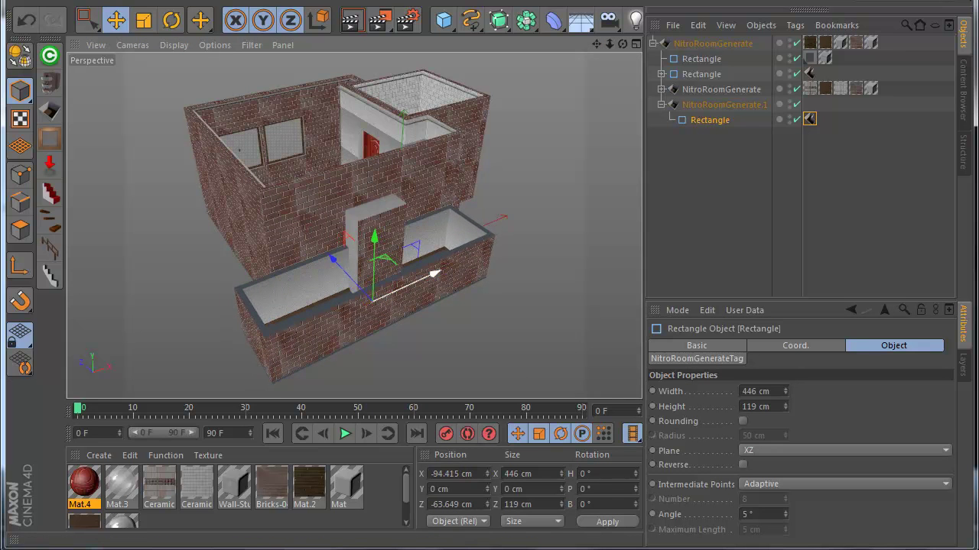
{"action": "left_click_drag", "start_coordinate": [334, 261], "coordinate": [344, 273]}
Nest the entrance hole rectangle under NitroRoomGenerate.1 and shift it forward to about Z -29 cm to cut through the low wall
{"action": "left_click", "coordinate": [710, 105]}
{"action": "left_click", "coordinate": [701, 74]}
{"action": "left_click", "coordinate": [797, 59]}
{"action": "left_click", "coordinate": [797, 59]}
{"action": "left_click", "coordinate": [701, 59]}
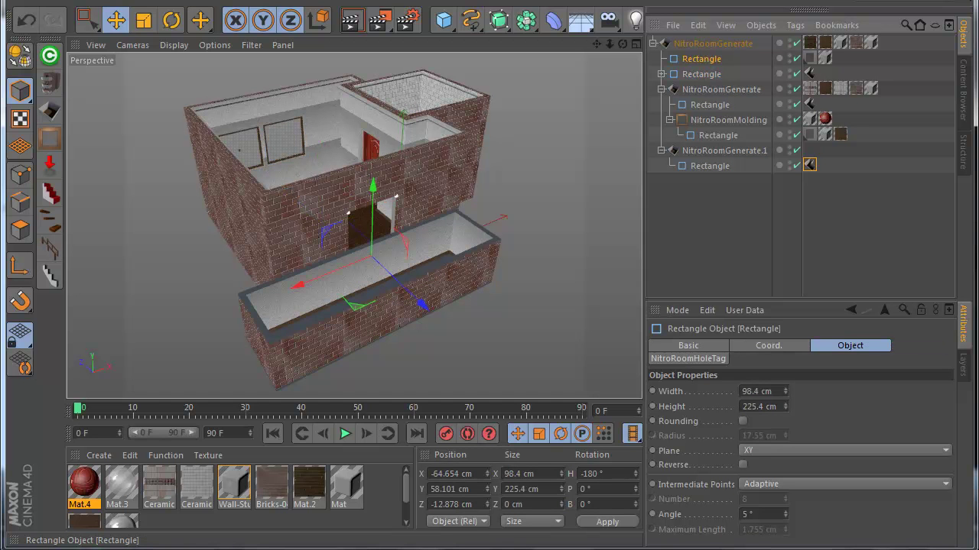
{"action": "left_click_drag", "start_coordinate": [701, 59], "coordinate": [723, 150]}
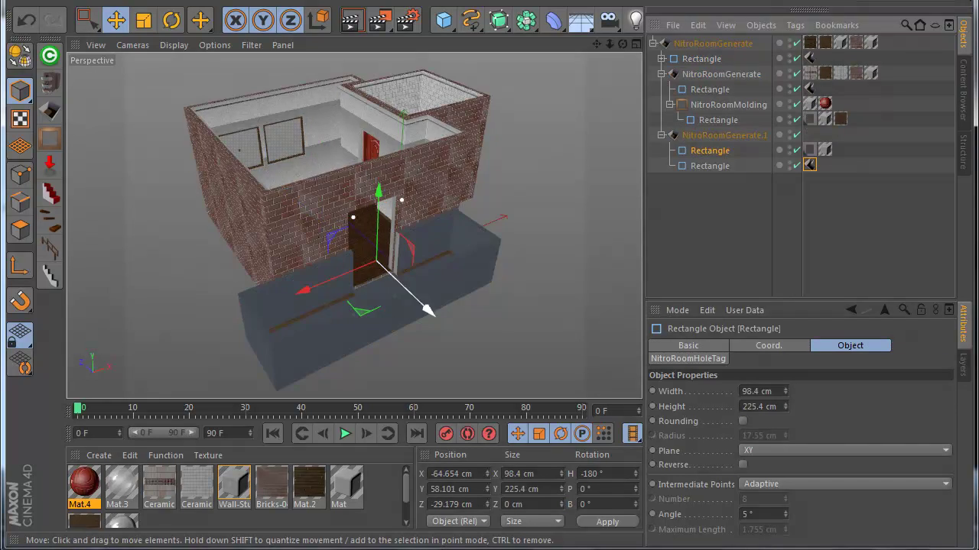
Apply Wall-Stucco-Green to NitroRoomGenerate.1 and copy the other nested NitroRoomGenerate's texture tags onto it
{"action": "scroll", "coordinate": [378, 264], "scroll_direction": "up", "scroll_amount": 3}
{"action": "left_click", "coordinate": [715, 225]}
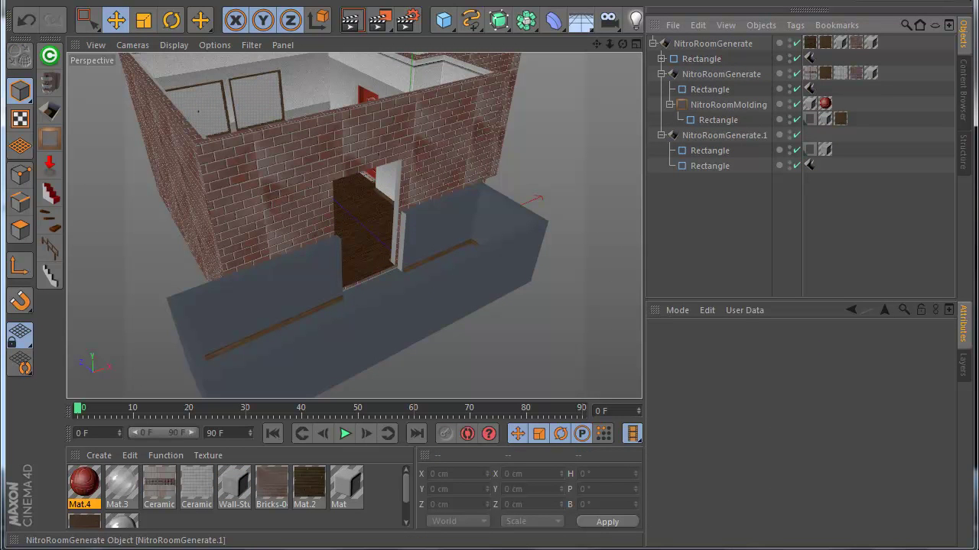
{"action": "left_click_drag", "start_coordinate": [234, 483], "coordinate": [723, 135]}
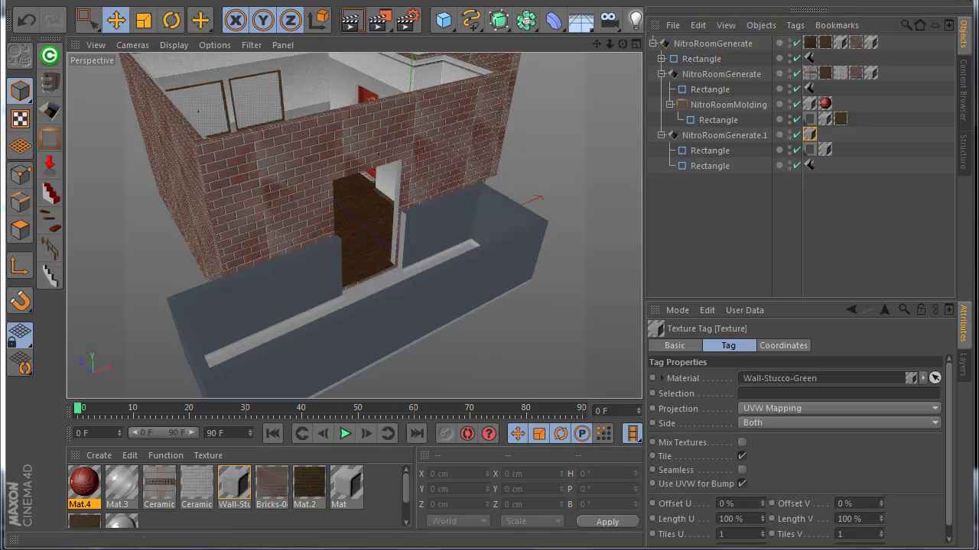
{"action": "left_click_drag", "start_coordinate": [887, 78], "coordinate": [810, 134]}
{"action": "left_click", "coordinate": [753, 222]}
{"action": "scroll", "coordinate": [531, 239], "scroll_direction": "down", "scroll_amount": 1}
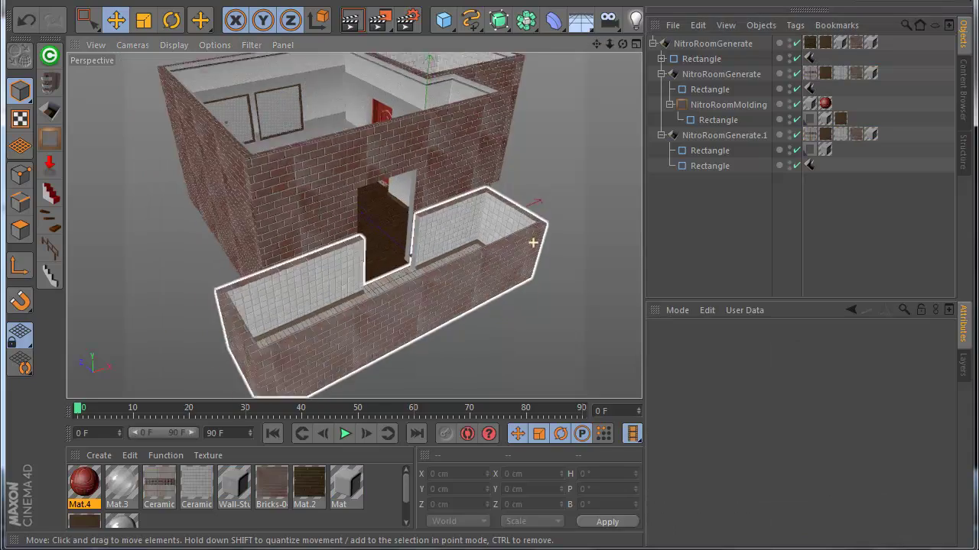
Shift the entrance hole rectangle sideways to about X -67 cm to align the opening between the house and the low-walled room
{"action": "scroll", "coordinate": [388, 253], "scroll_direction": "up", "scroll_amount": 2}
{"action": "scroll", "coordinate": [387, 253], "scroll_direction": "up", "scroll_amount": 2}
{"action": "scroll", "coordinate": [428, 207], "scroll_direction": "down", "scroll_amount": 3}
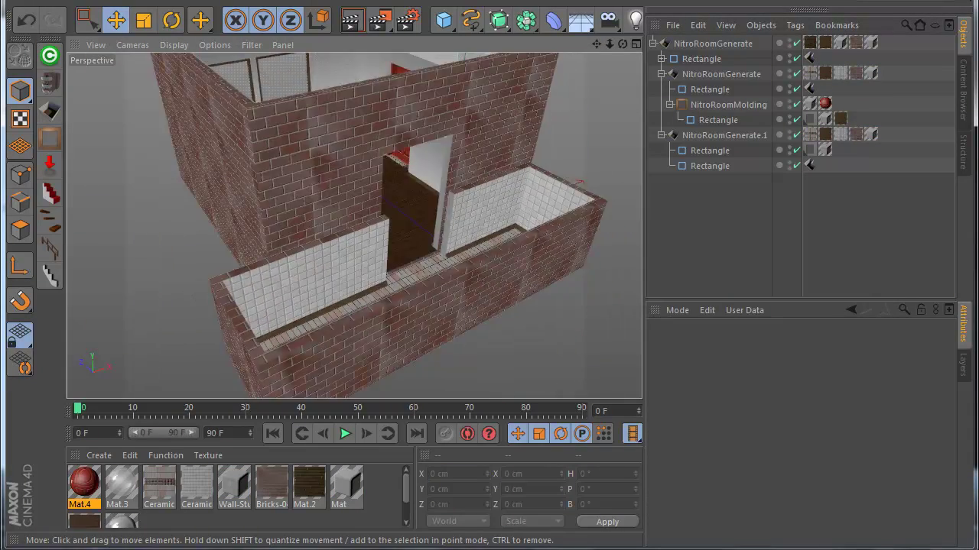
{"action": "scroll", "coordinate": [439, 191], "scroll_direction": "up", "scroll_amount": 2}
{"action": "left_click_drag", "start_coordinate": [350, 225], "coordinate": [354, 225], "text": "alt"}
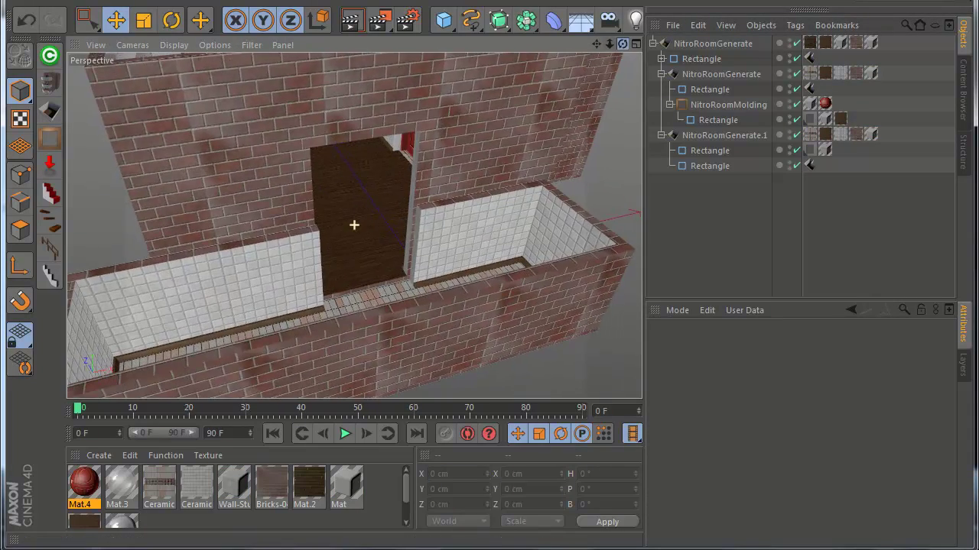
{"action": "left_click", "coordinate": [354, 225]}
{"action": "left_click", "coordinate": [709, 166]}
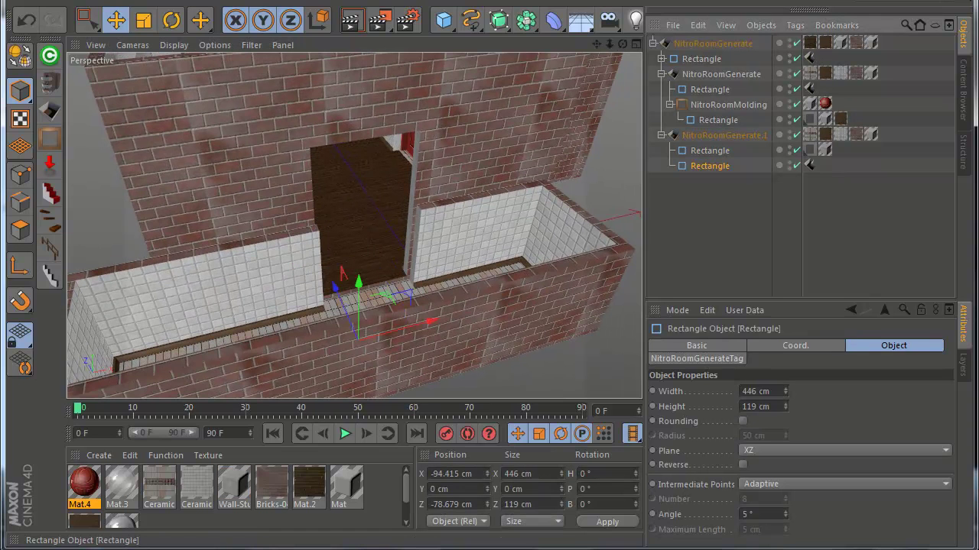
{"action": "left_click", "coordinate": [709, 150]}
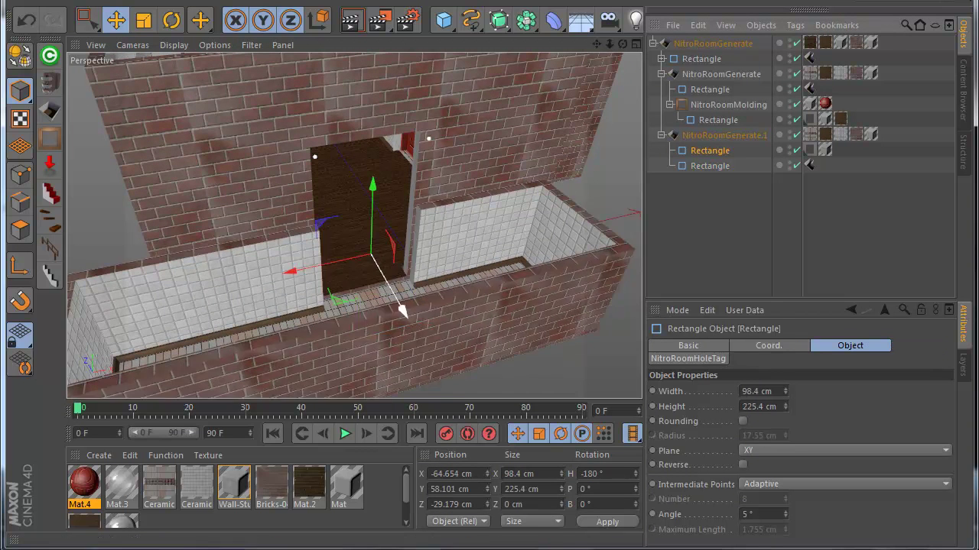
{"action": "left_click_drag", "start_coordinate": [292, 271], "coordinate": [288, 271]}
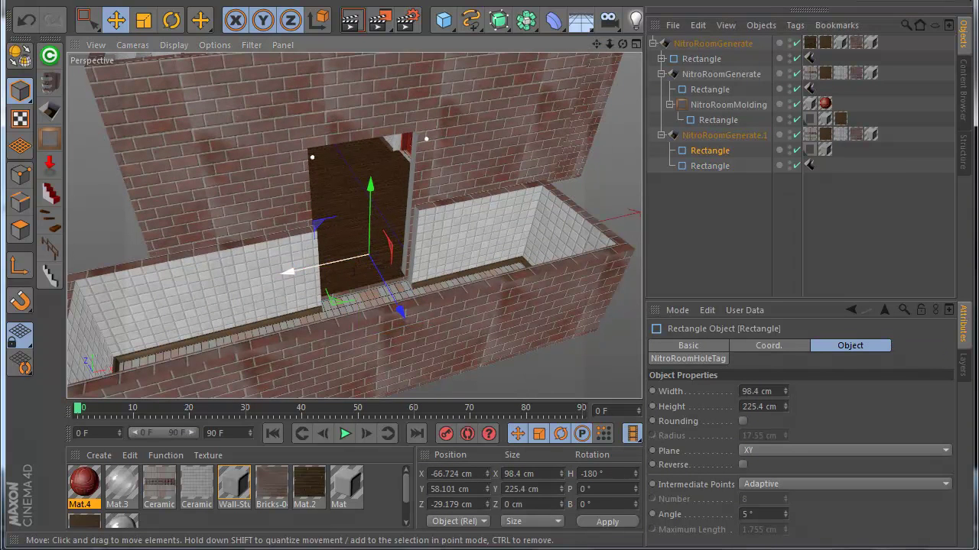
Set the low-walled room's rectangle to 382 cm wide and 131 cm high
{"action": "left_click_drag", "start_coordinate": [785, 407], "coordinate": [785, 397]}
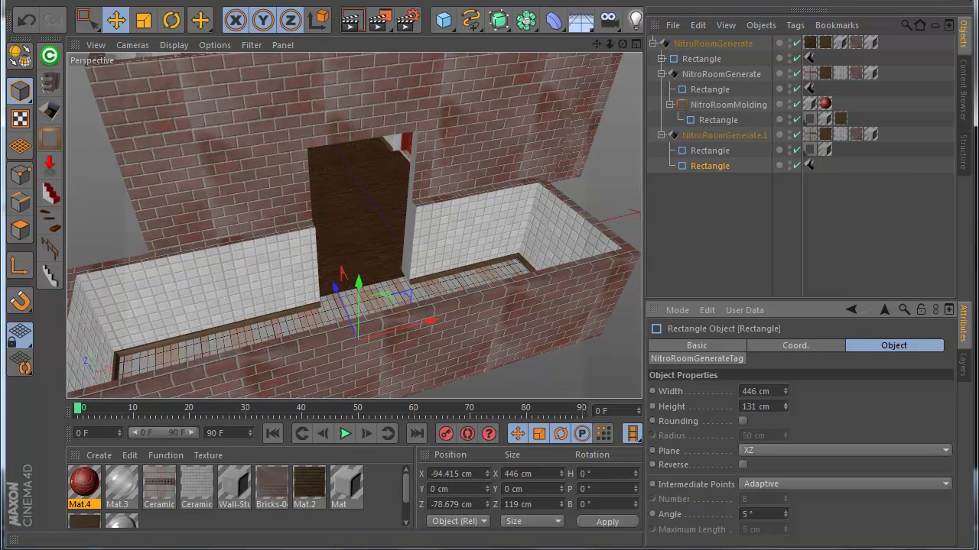
{"action": "left_click", "coordinate": [711, 248]}
{"action": "scroll", "coordinate": [354, 224], "scroll_direction": "down", "scroll_amount": 5}
{"action": "mouse_move", "coordinate": [354, 225]}
{"action": "left_mouse_down", "text": "alt"}
{"action": "mouse_move", "coordinate": [335, 235]}
{"action": "mouse_move", "coordinate": [359, 225]}
{"action": "left_mouse_up", "text": "alt"}
{"action": "left_click", "coordinate": [710, 165]}
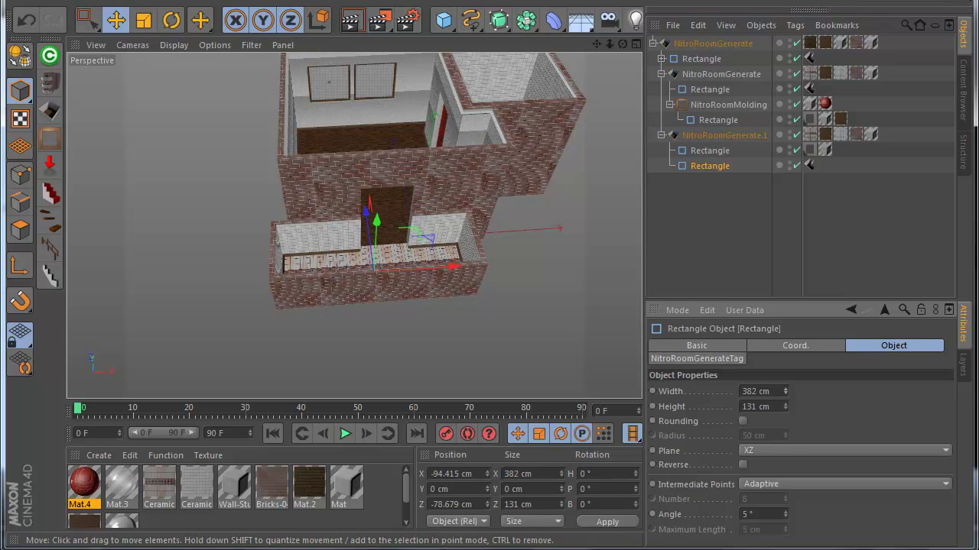
Center the low-walled room's rectangle in front of the entrance at about X -60 cm, then deselect it
{"action": "left_click_drag", "start_coordinate": [451, 267], "coordinate": [469, 265]}
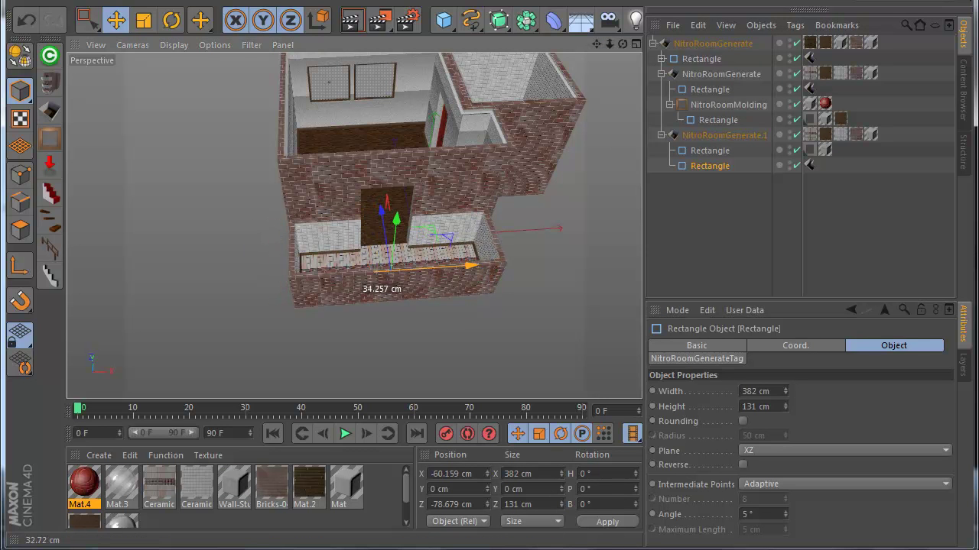
{"action": "left_click", "coordinate": [708, 218]}
{"action": "scroll", "coordinate": [380, 271], "scroll_direction": "up", "scroll_amount": 2}
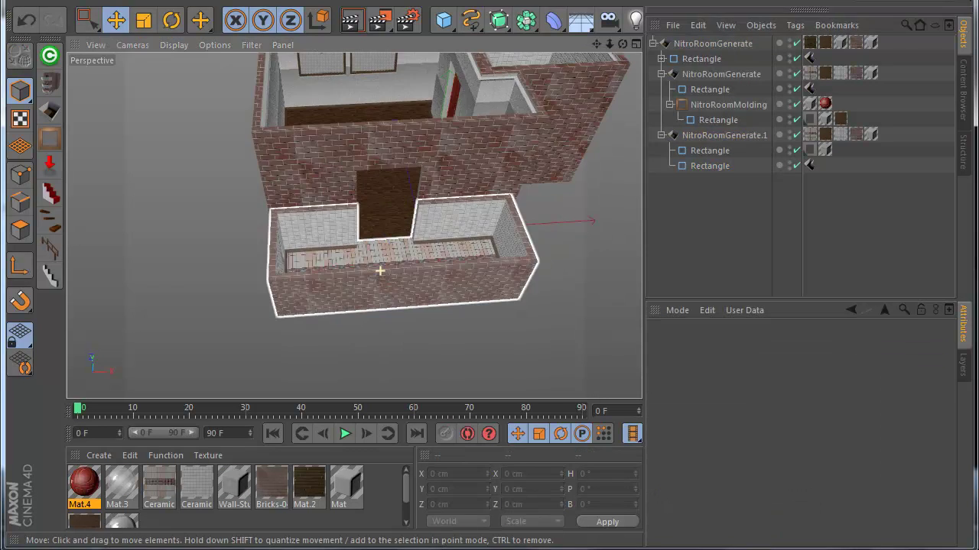
Add a circle spline under NitroRoomGenerate.1 and move it outward to about -305 cm in Z
{"action": "left_click", "coordinate": [710, 166]}
{"action": "scroll", "coordinate": [508, 207], "scroll_direction": "down", "scroll_amount": 2}
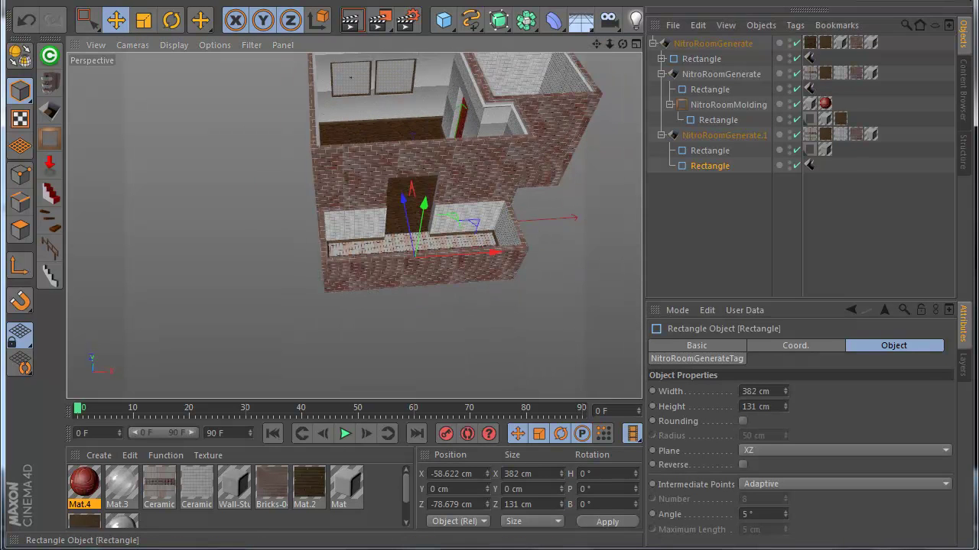
{"action": "left_click_drag", "start_coordinate": [471, 20], "coordinate": [611, 96]}
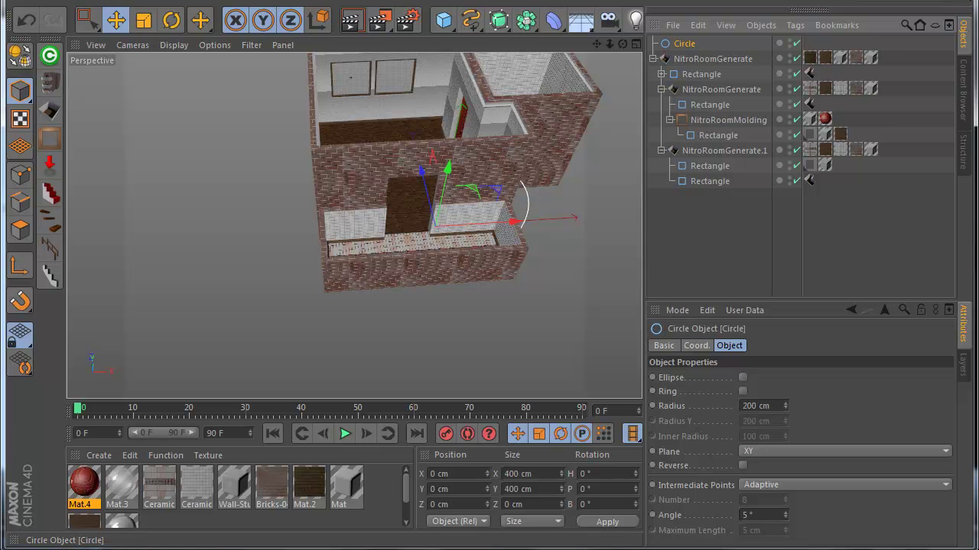
{"action": "left_click_drag", "start_coordinate": [684, 44], "coordinate": [722, 150]}
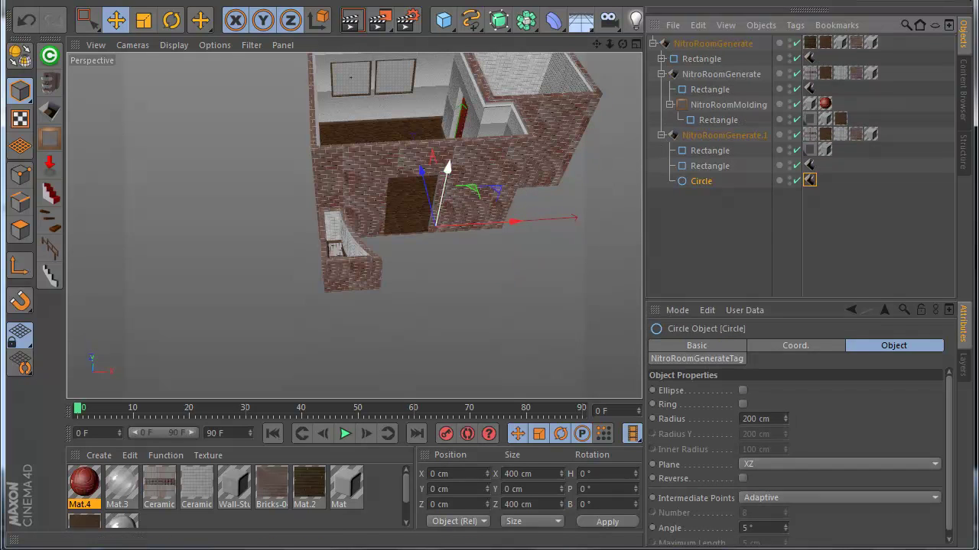
{"action": "left_click_drag", "start_coordinate": [447, 168], "coordinate": [451, 291]}
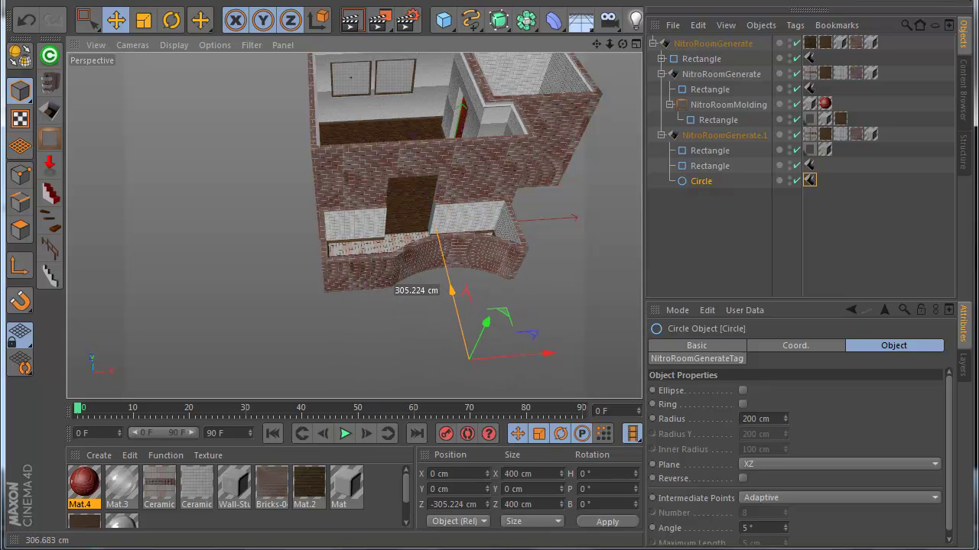
Shift the circle to about -66 cm in X and turn off Subtract on its NitroRoomGenerateTag
{"action": "left_click_drag", "start_coordinate": [524, 356], "coordinate": [489, 359]}
{"action": "left_click", "coordinate": [810, 180]}
{"action": "left_click", "coordinate": [701, 377]}
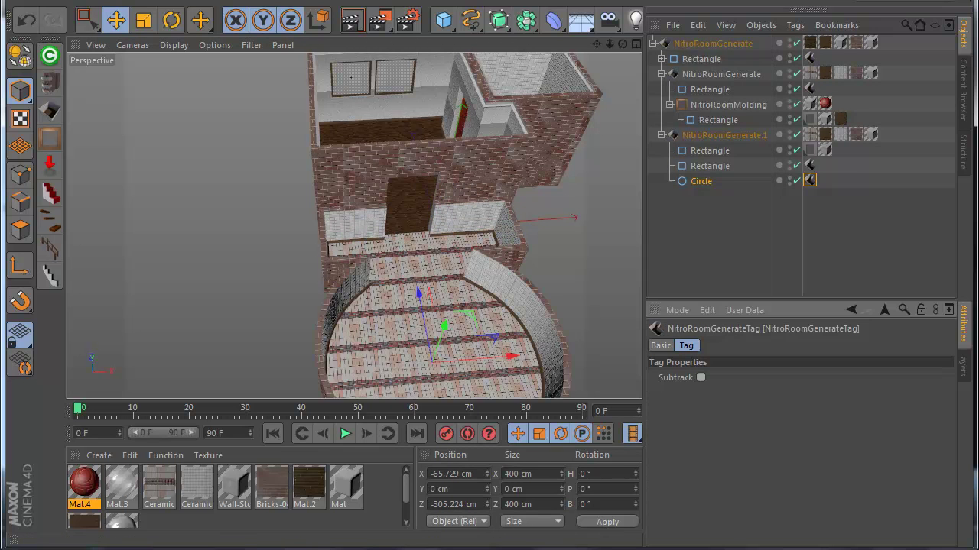
Reposition the circle against the front balcony at about -66 cm in X and -214 cm in Z
{"action": "left_click_drag", "start_coordinate": [419, 290], "coordinate": [397, 329]}
{"action": "left_click_drag", "start_coordinate": [406, 234], "coordinate": [410, 254]}
{"action": "left_click_drag", "start_coordinate": [502, 311], "coordinate": [404, 318]}
{"action": "scroll", "coordinate": [461, 270], "scroll_direction": "down", "scroll_amount": 2}
{"action": "scroll", "coordinate": [372, 339], "scroll_direction": "up", "scroll_amount": 3}
{"action": "scroll", "coordinate": [436, 236], "scroll_direction": "down", "scroll_amount": 2}
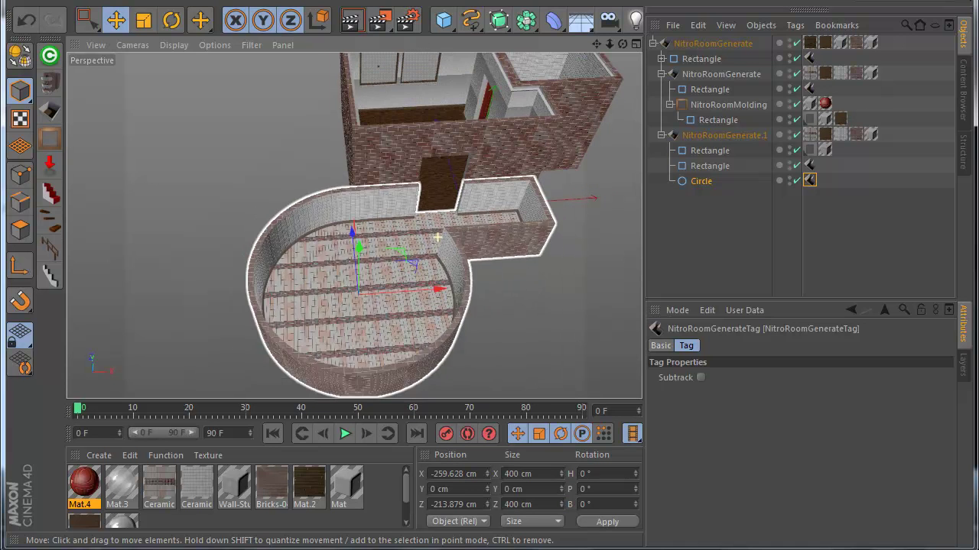
{"action": "left_click_drag", "start_coordinate": [436, 286], "coordinate": [534, 282]}
Flatten the circle to a Z scale of 0.42 and move it to about -146 cm in Z
{"action": "left_click", "coordinate": [701, 181]}
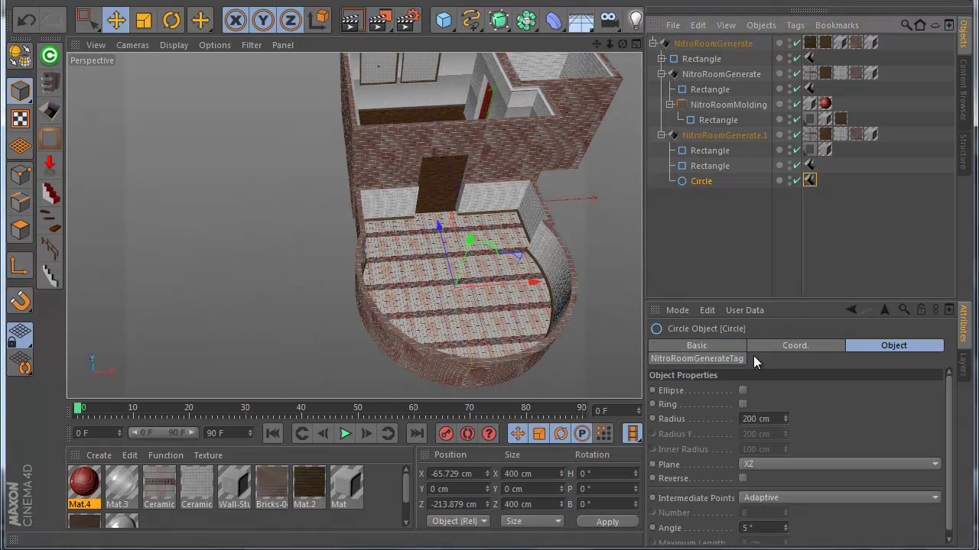
{"action": "left_click", "coordinate": [774, 345]}
{"action": "left_click_drag", "start_coordinate": [807, 421], "coordinate": [808, 412]}
{"action": "left_click_drag", "start_coordinate": [454, 247], "coordinate": [452, 222]}
{"action": "scroll", "coordinate": [444, 234], "scroll_direction": "up", "scroll_amount": 3}
{"action": "left_click_drag", "start_coordinate": [622, 44], "coordinate": [489, 340]}
{"action": "scroll", "coordinate": [526, 185], "scroll_direction": "down", "scroll_amount": 2}
{"action": "scroll", "coordinate": [541, 178], "scroll_direction": "up", "scroll_amount": 1}
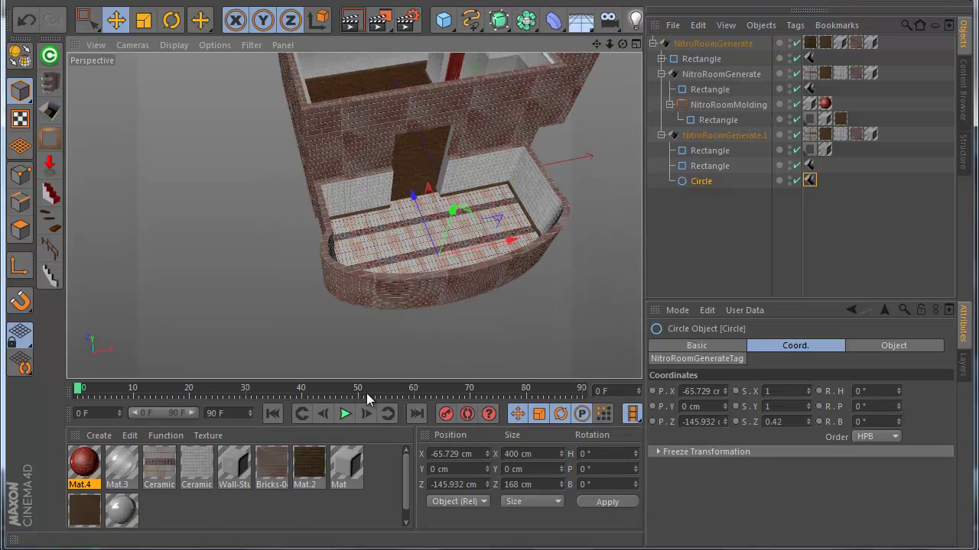
Replace the balcony's brick wall and patterned floor textures with the plain white Ceramic material
{"action": "left_click_drag", "start_coordinate": [191, 472], "coordinate": [888, 135]}
{"action": "left_click_drag", "start_coordinate": [857, 141], "coordinate": [812, 136]}
{"action": "left_click", "coordinate": [772, 218]}
{"action": "scroll", "coordinate": [431, 265], "scroll_direction": "down", "scroll_amount": 1}
{"action": "left_click", "coordinate": [735, 144]}
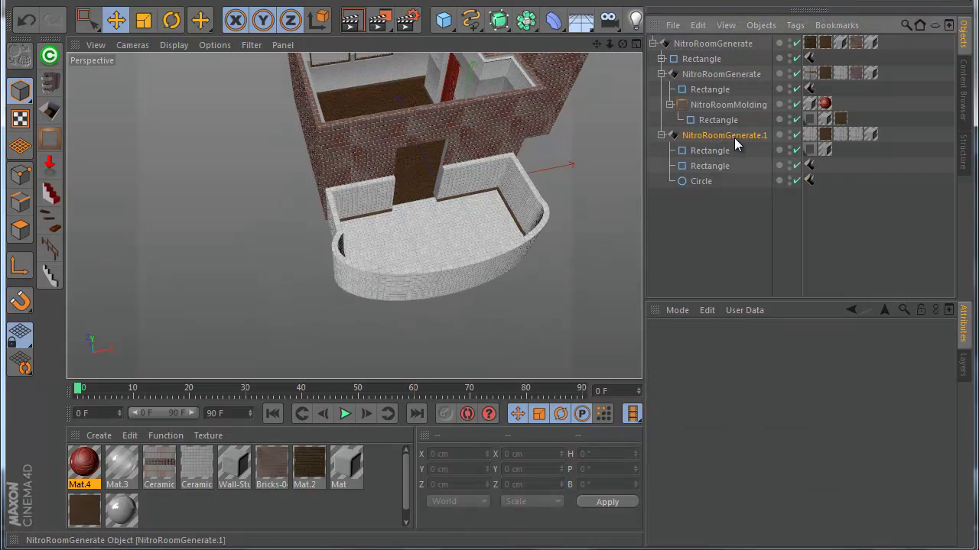
Turn off Generate Molding Floor for the balcony object NitroRoomGenerate.1
{"action": "left_click", "coordinate": [734, 140]}
{"action": "left_click", "coordinate": [743, 354]}
{"action": "left_click_drag", "start_coordinate": [948, 386], "coordinate": [948, 406]}
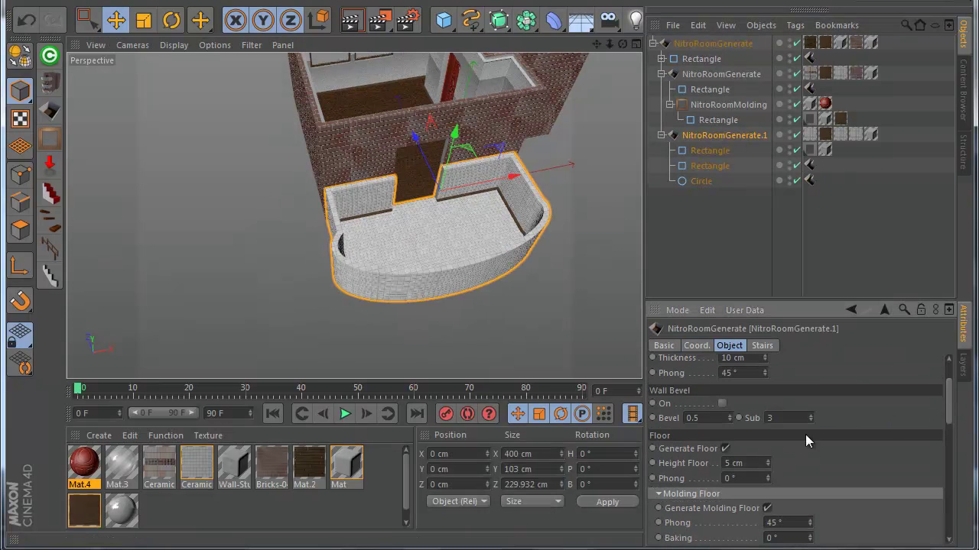
{"action": "left_click", "coordinate": [771, 493]}
Increase the balcony's wall thickness, then undo the last two changes and deselect everything
{"action": "left_click_drag", "start_coordinate": [947, 413], "coordinate": [952, 373]}
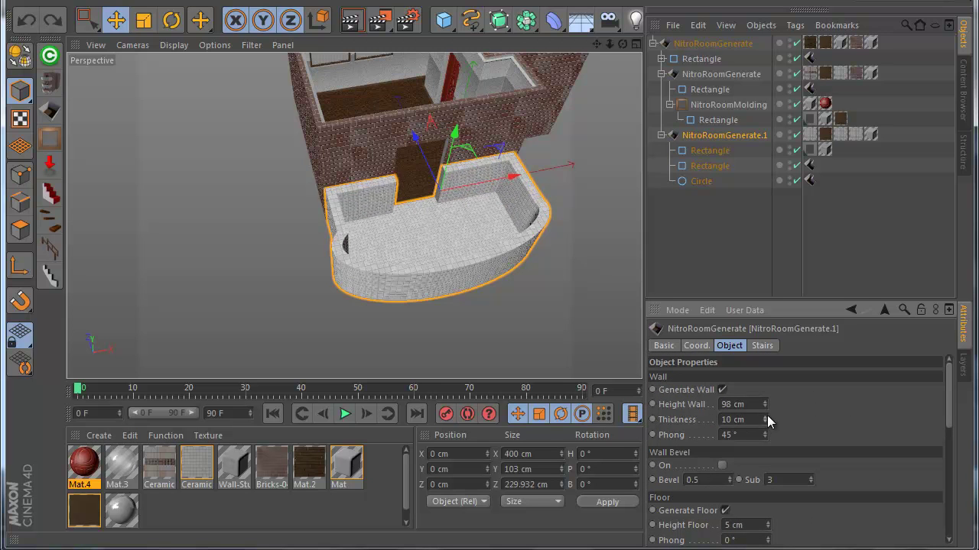
{"action": "left_click_drag", "start_coordinate": [765, 419], "coordinate": [766, 392]}
{"action": "left_click_drag", "start_coordinate": [622, 45], "coordinate": [491, 340]}
{"action": "left_click_drag", "start_coordinate": [639, 188], "coordinate": [640, 190]}
{"action": "left_click", "coordinate": [673, 239]}
{"action": "key", "text": "ctrl+z"}
{"action": "key", "text": "ctrl+z"}
{"action": "left_click", "coordinate": [682, 246]}
Collapse the building's object hierarchy and start a new empty project
{"action": "left_click_drag", "start_coordinate": [422, 211], "coordinate": [504, 329], "text": "alt"}
{"action": "left_click_drag", "start_coordinate": [601, 43], "coordinate": [489, 337]}
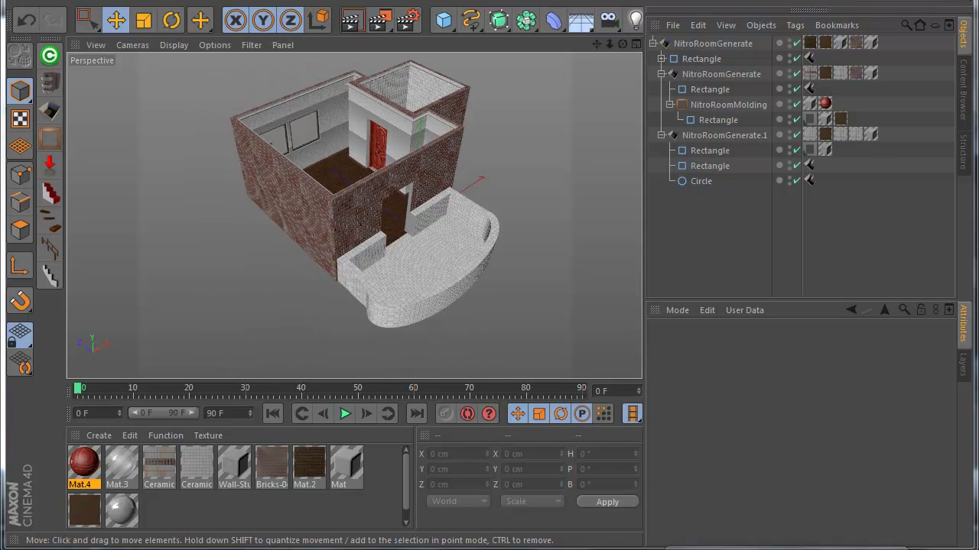
{"action": "left_click_drag", "start_coordinate": [597, 45], "coordinate": [489, 345]}
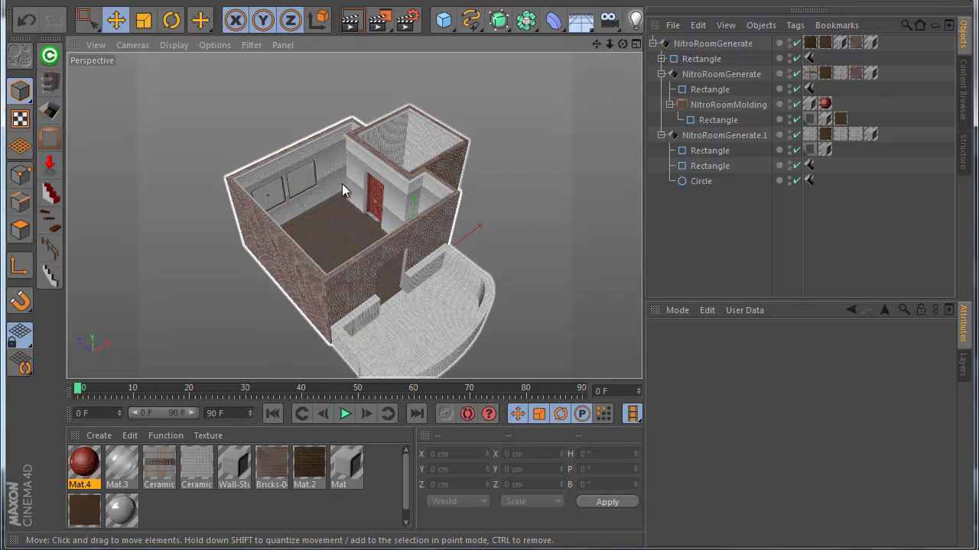
{"action": "left_click_drag", "start_coordinate": [399, 221], "coordinate": [376, 245], "text": "alt"}
{"action": "left_click", "coordinate": [653, 43]}
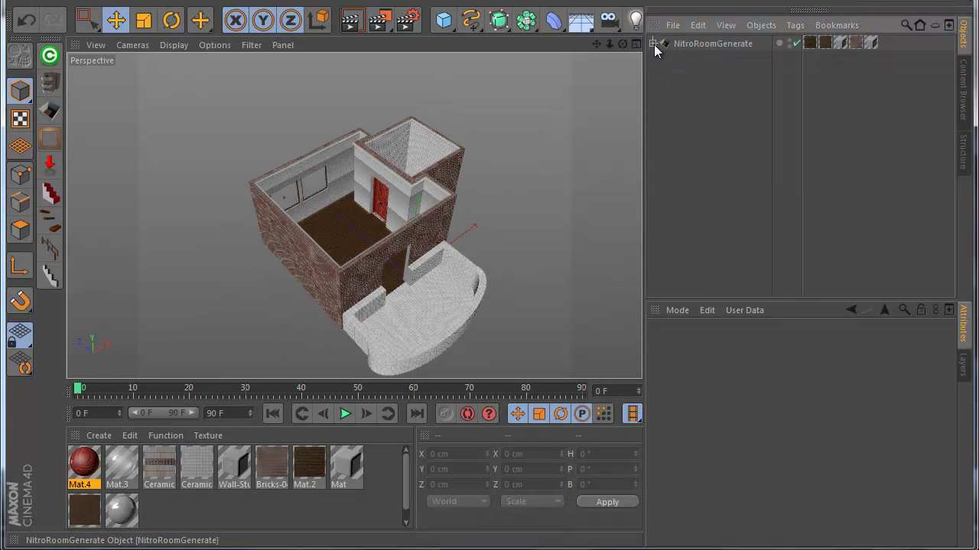
{"action": "left_click", "coordinate": [26, 2]}
{"action": "left_click", "coordinate": [31, 22]}
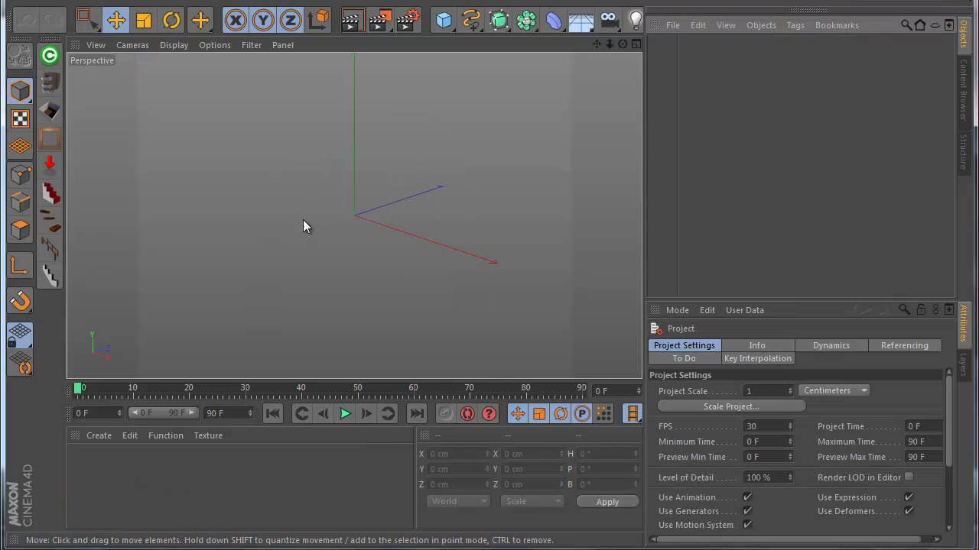
Add a NitroRoomStair object and place a NitroRoomStairStringer inside it as a child
{"action": "left_click", "coordinate": [50, 193]}
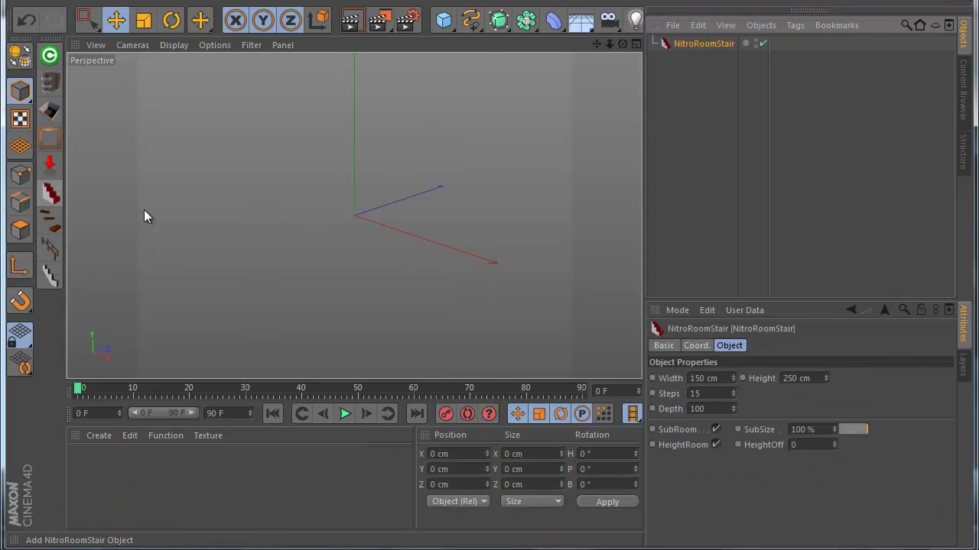
{"action": "left_click", "coordinate": [50, 245]}
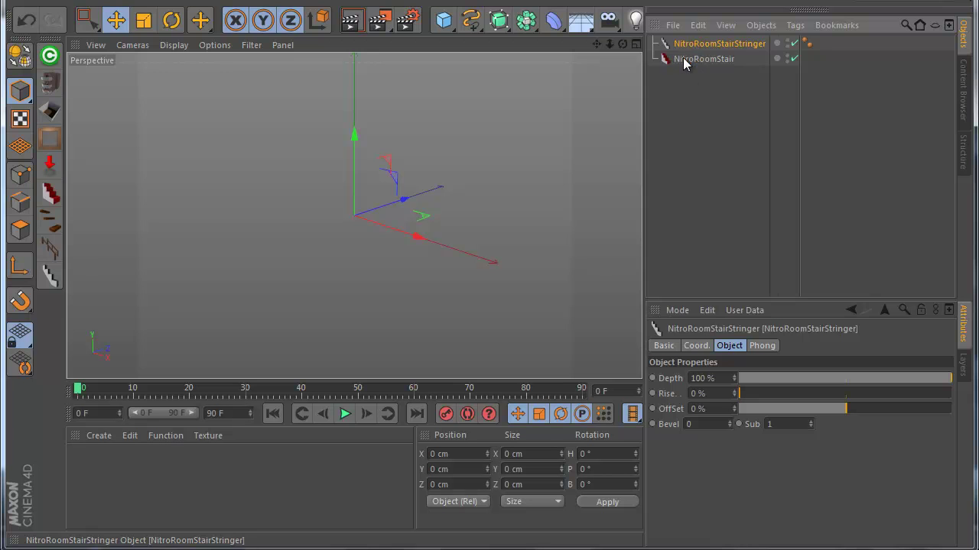
{"action": "left_click_drag", "start_coordinate": [683, 57], "coordinate": [684, 60]}
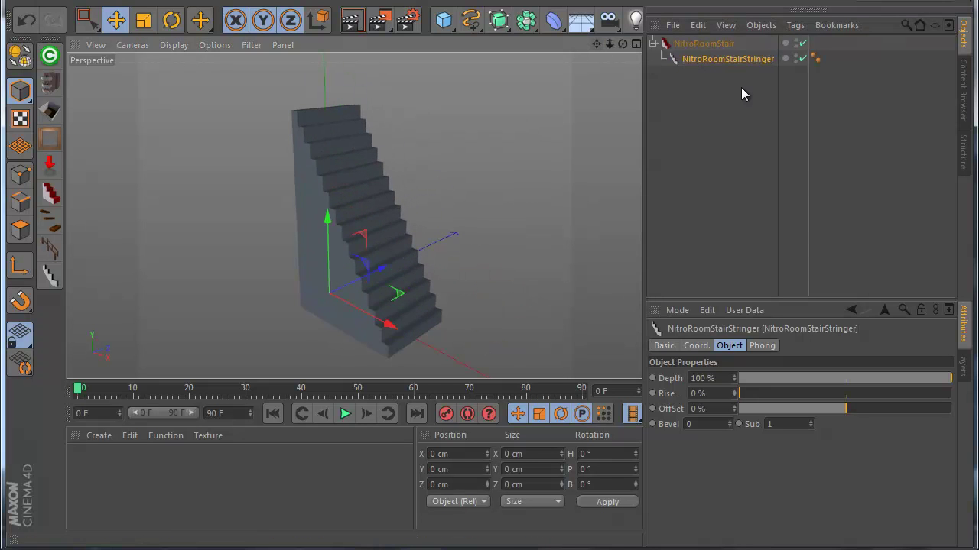
Set the stringer's Depth to 20 %, Rise to 100 % and OffSet to 100 %
{"action": "left_click_drag", "start_coordinate": [917, 378], "coordinate": [977, 387]}
{"action": "type", "text": "0"}
{"action": "key", "text": "Return"}
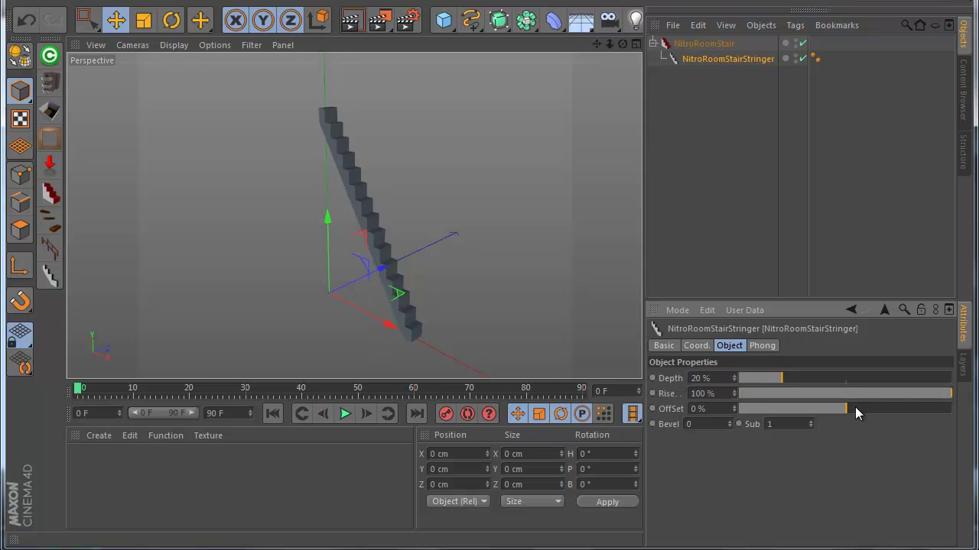
{"action": "left_click_drag", "start_coordinate": [855, 408], "coordinate": [960, 409]}
Duplicate the stringer within the stair and set the copy's OffSet to -100 %
{"action": "left_click_drag", "start_coordinate": [678, 56], "coordinate": [688, 67], "text": "ctrl"}
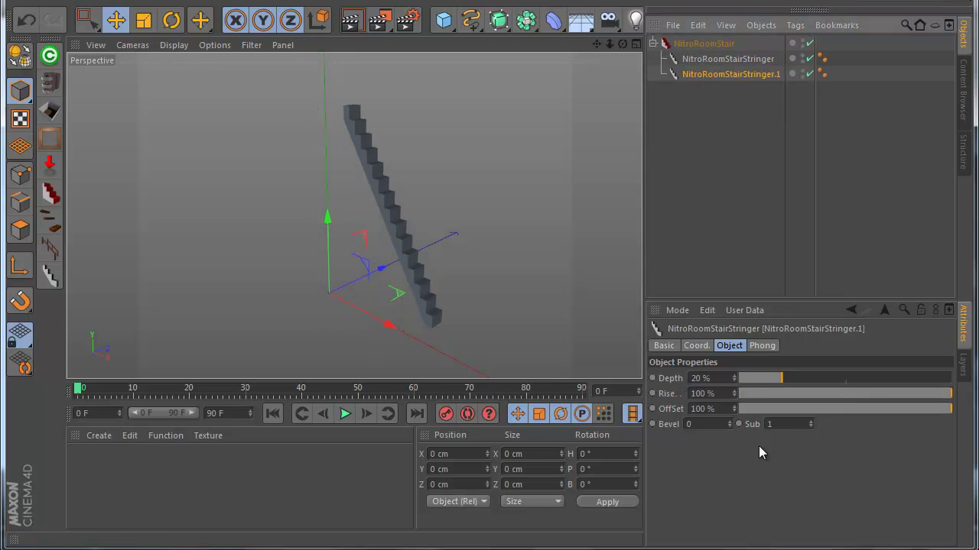
{"action": "left_click", "coordinate": [692, 409]}
{"action": "type", "text": "-"}
{"action": "key", "text": "Return"}
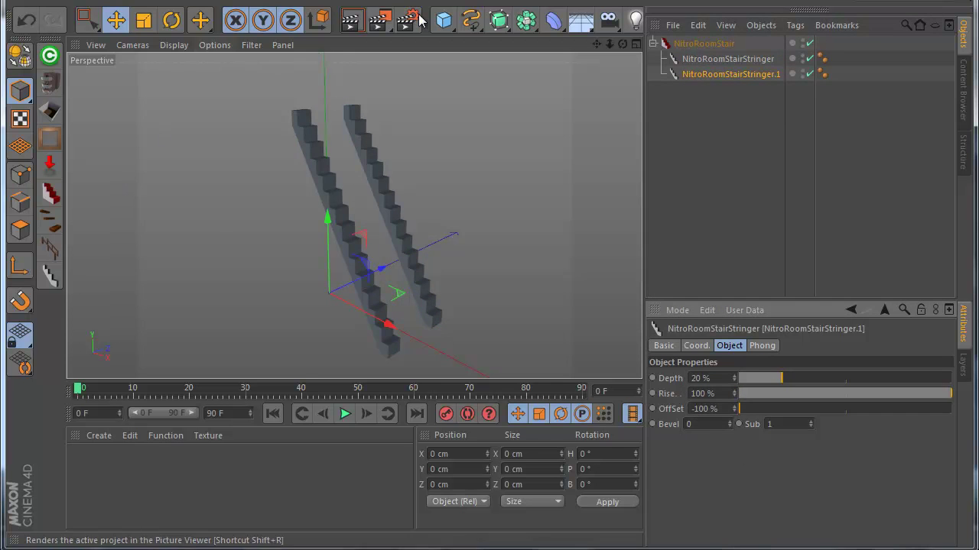
{"action": "left_click", "coordinate": [444, 19]}
{"action": "left_click", "coordinate": [581, 62]}
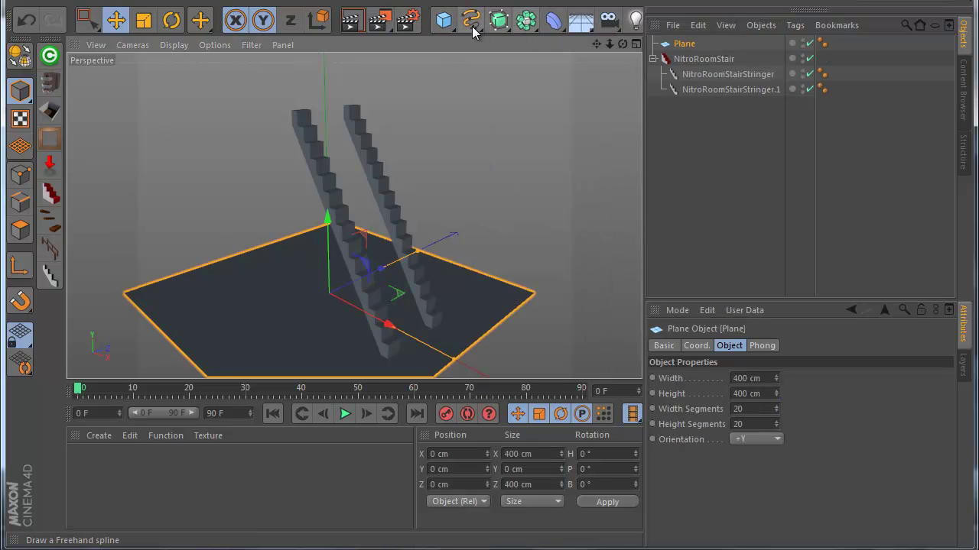
{"action": "key", "text": "ctrl+z"}
Add a cube under NitroRoomStair and wrap it in a NitroRoomStairBlocking object
{"action": "left_click", "coordinate": [444, 19]}
{"action": "left_click", "coordinate": [581, 44]}
{"action": "left_click_drag", "start_coordinate": [679, 91], "coordinate": [715, 90]}
{"action": "left_click", "coordinate": [51, 224]}
Set the step cube's size to 10 cm in X, 5 cm in Y and 100 cm in Z
{"action": "double_click", "coordinate": [729, 376]}
{"action": "type", "text": "201"}
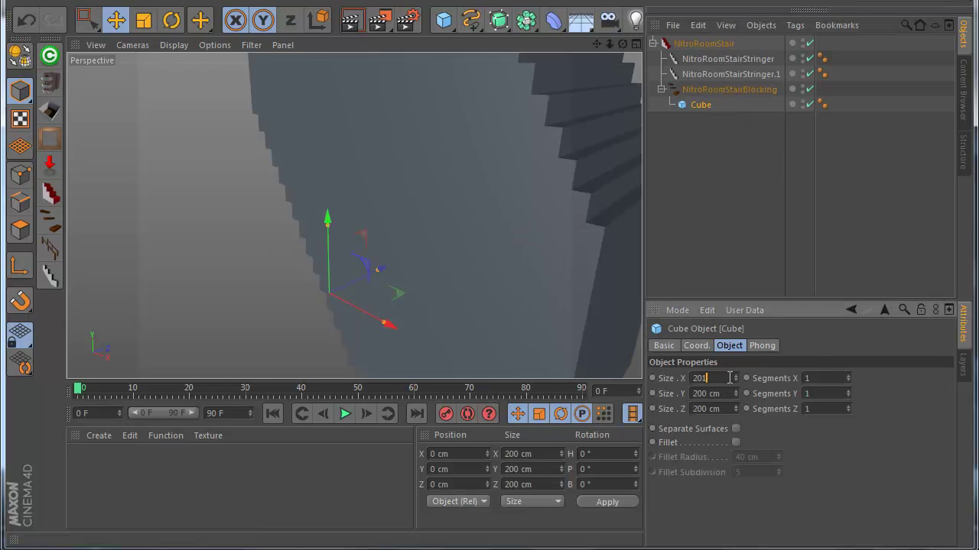
{"action": "double_click", "coordinate": [705, 393]}
{"action": "left_click_drag", "start_coordinate": [720, 410], "coordinate": [661, 386]}
{"action": "type", "text": "100"}
{"action": "key", "text": "Return"}
{"action": "type", "text": "5"}
{"action": "key", "text": "Return"}
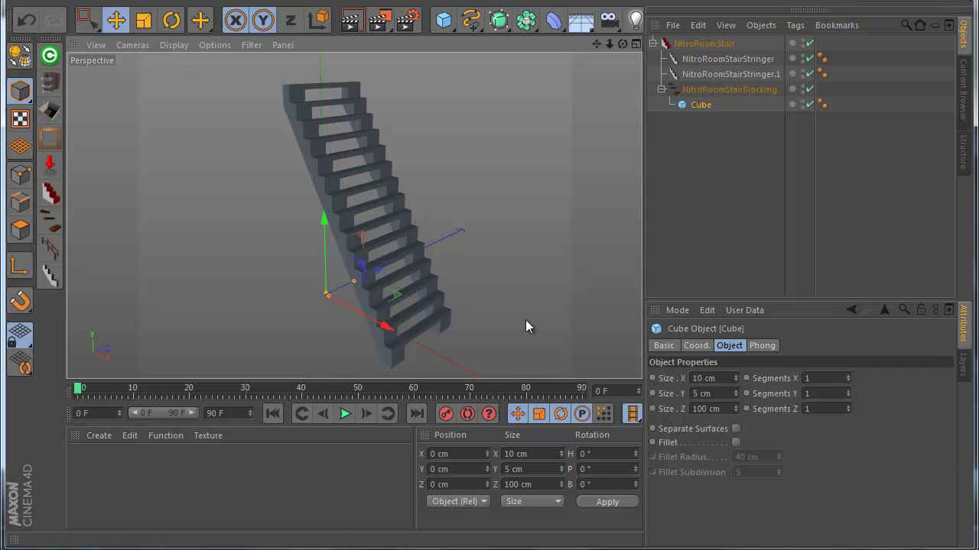
{"action": "scroll", "coordinate": [428, 264], "scroll_direction": "down", "scroll_amount": 1}
{"action": "scroll", "coordinate": [428, 266], "scroll_direction": "up", "scroll_amount": 1}
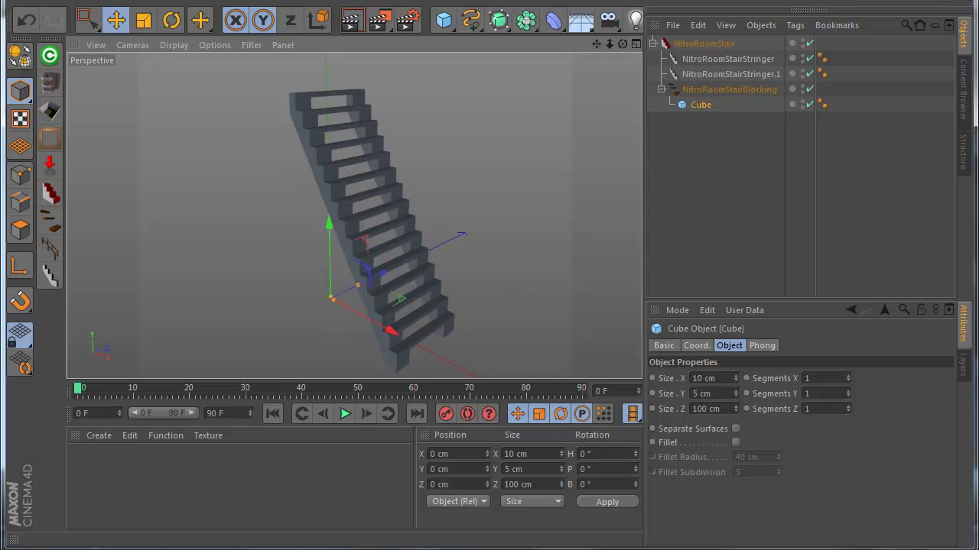
Apply the brown wood material Mat.1 to the step cube with Cubic projection
{"action": "left_click", "coordinate": [141, 468]}
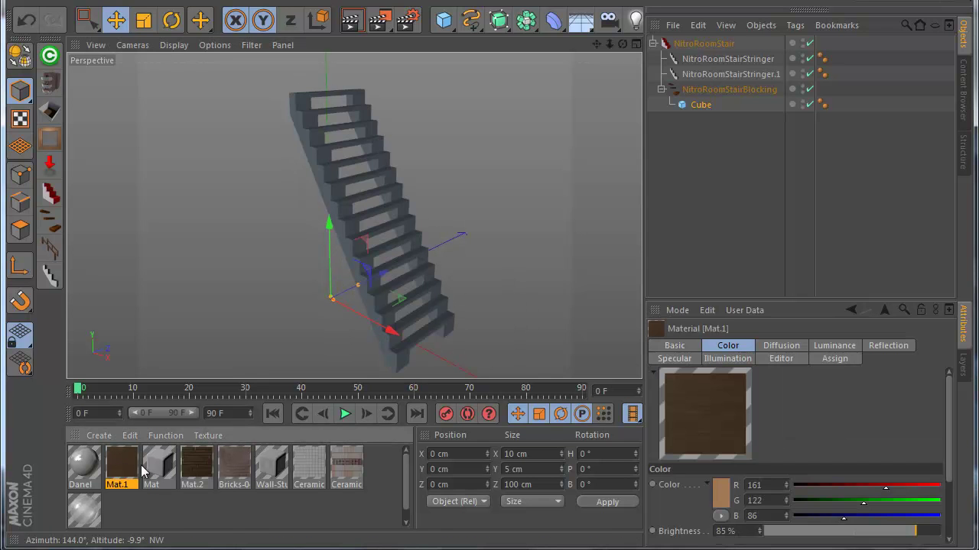
{"action": "left_click_drag", "start_coordinate": [691, 96], "coordinate": [694, 106]}
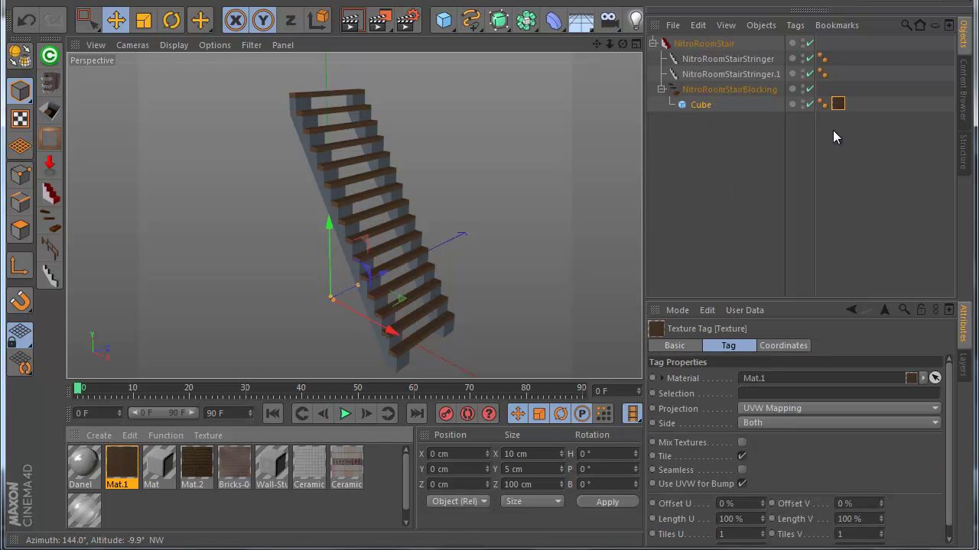
{"action": "left_click", "coordinate": [824, 104]}
{"action": "left_click", "coordinate": [838, 104]}
{"action": "left_click", "coordinate": [803, 408]}
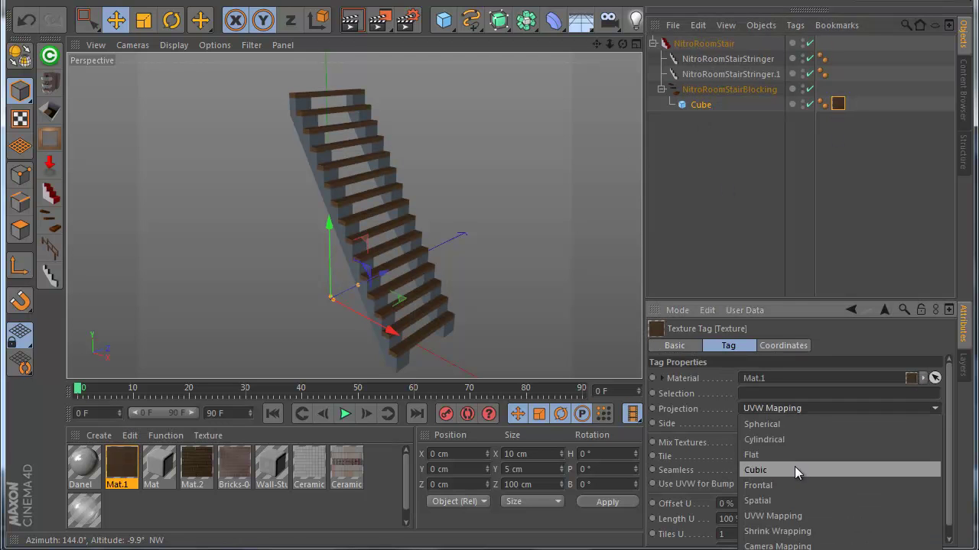
{"action": "left_click", "coordinate": [795, 470]}
Apply the material Mat to both stringers and set the Selection of both texture tags to C
{"action": "left_click_drag", "start_coordinate": [169, 476], "coordinate": [734, 58]}
{"action": "left_click_drag", "start_coordinate": [836, 60], "coordinate": [841, 74], "text": "ctrl"}
{"action": "left_click", "coordinate": [787, 395]}
{"action": "type", "text": "C"}
{"action": "scroll", "coordinate": [375, 220], "scroll_direction": "up", "scroll_amount": 2}
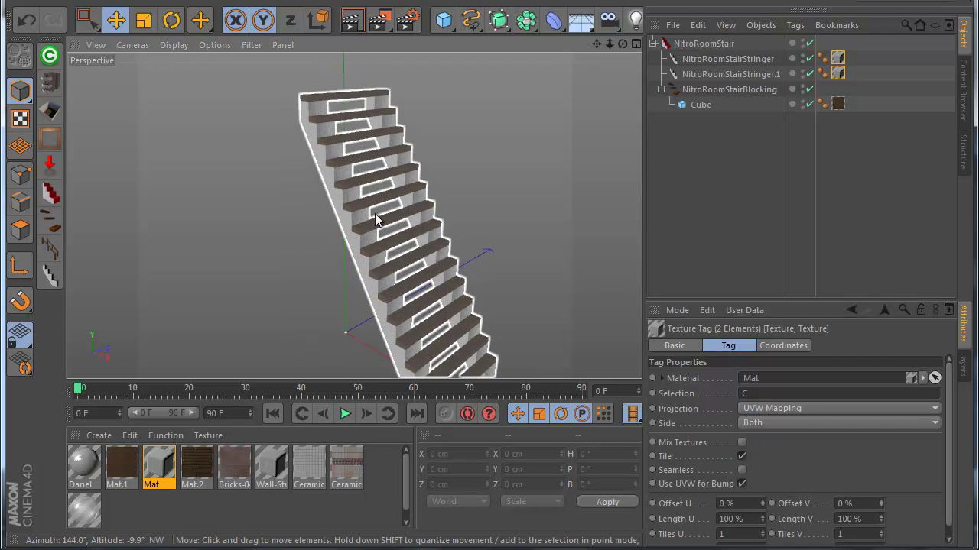
{"action": "scroll", "coordinate": [375, 220], "scroll_direction": "down", "scroll_amount": 2}
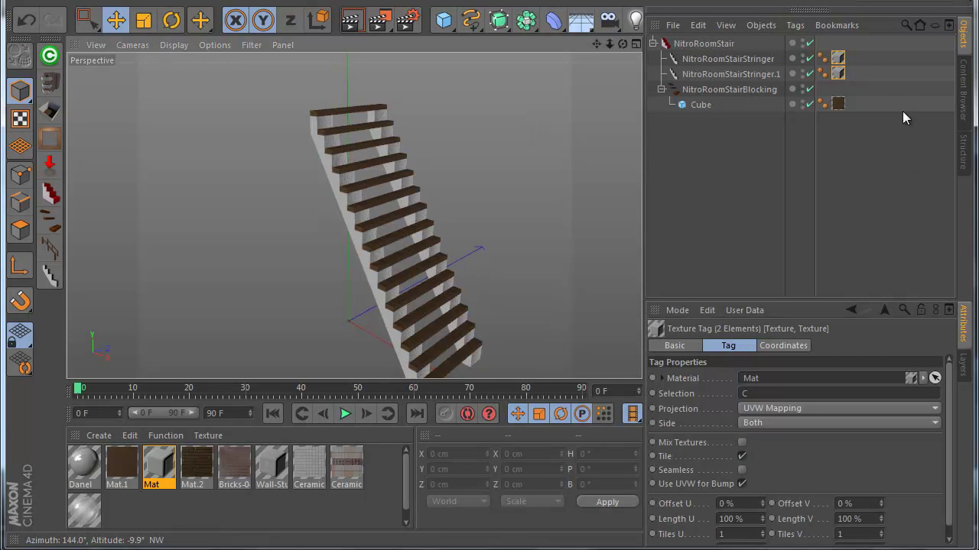
Set the projection of both stringer texture tags to Cubic and deselect them
{"action": "left_click", "coordinate": [795, 408]}
{"action": "left_click", "coordinate": [793, 470]}
{"action": "left_click", "coordinate": [740, 209]}
{"action": "scroll", "coordinate": [436, 230], "scroll_direction": "down", "scroll_amount": 2}
{"action": "left_click_drag", "start_coordinate": [622, 45], "coordinate": [490, 339]}
{"action": "mouse_move", "coordinate": [383, 299]}
{"action": "left_mouse_down", "text": "alt"}
{"action": "mouse_move", "coordinate": [396, 267]}
{"action": "mouse_move", "coordinate": [379, 303]}
{"action": "mouse_move", "coordinate": [392, 296]}
{"action": "left_mouse_up", "text": "alt"}
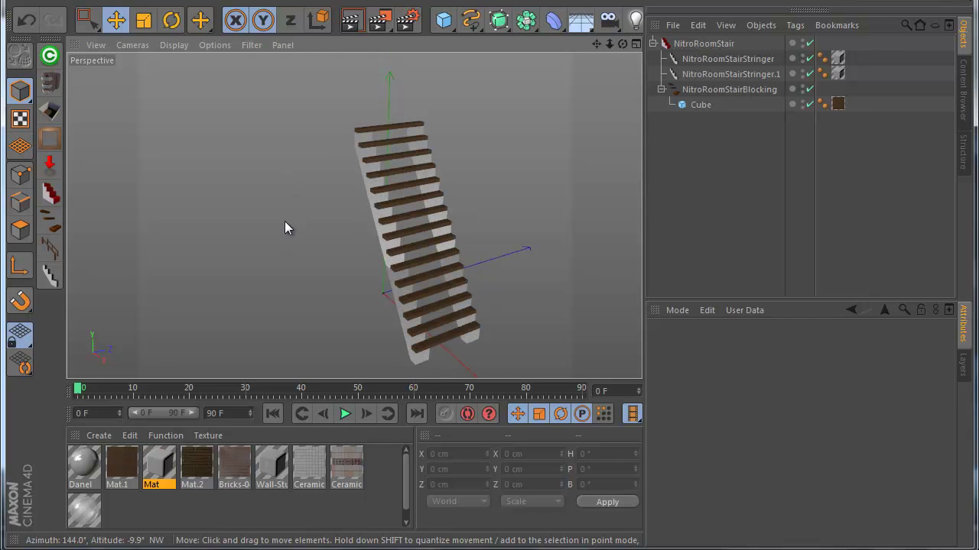
{"action": "scroll", "coordinate": [366, 300], "scroll_direction": "up", "scroll_amount": 2}
{"action": "scroll", "coordinate": [374, 285], "scroll_direction": "down", "scroll_amount": 1}
{"action": "left_click_drag", "start_coordinate": [374, 285], "coordinate": [414, 287], "text": "alt"}
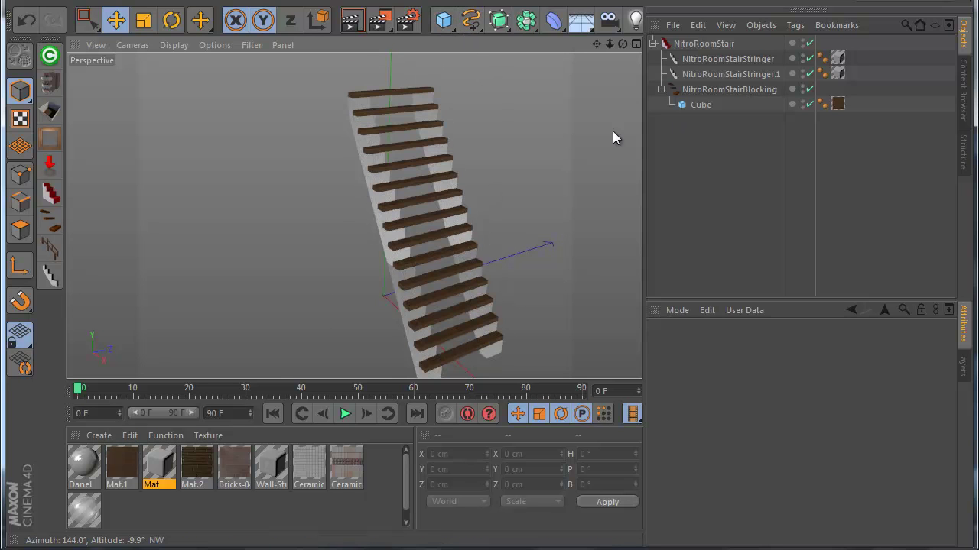
Add a cylinder under NitroRoomStair and wrap it in a second NitroRoomStairBlocking object
{"action": "left_click", "coordinate": [660, 89]}
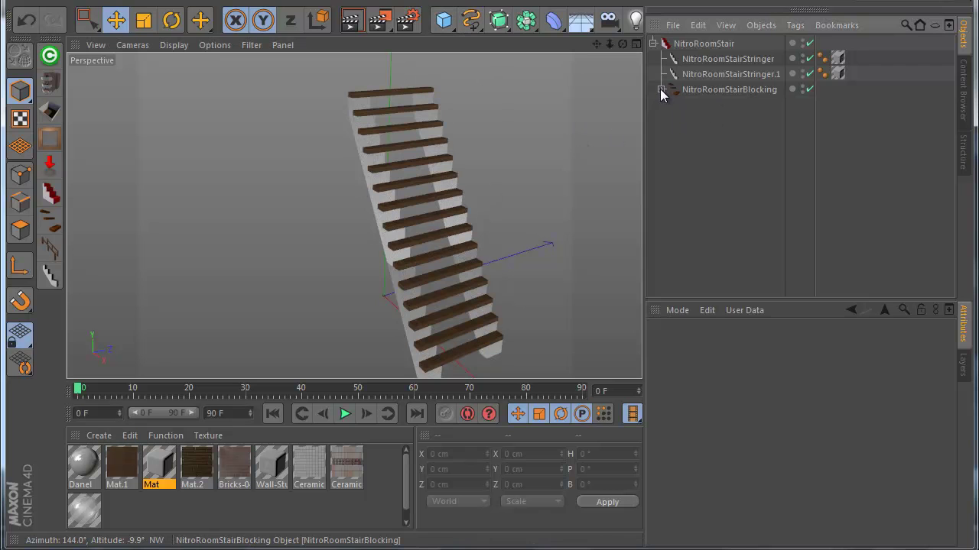
{"action": "left_click_drag", "start_coordinate": [450, 28], "coordinate": [681, 111]}
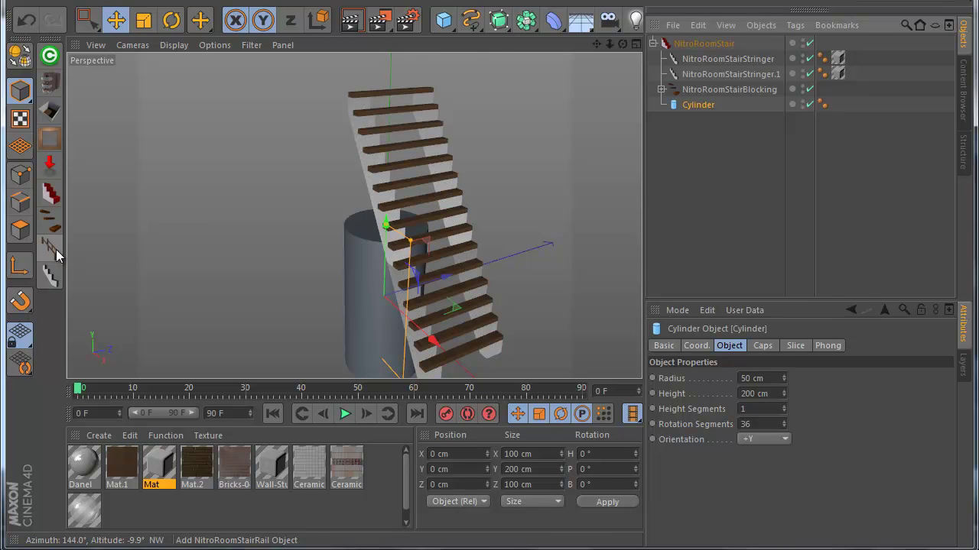
{"action": "left_click", "coordinate": [51, 222], "text": "alt"}
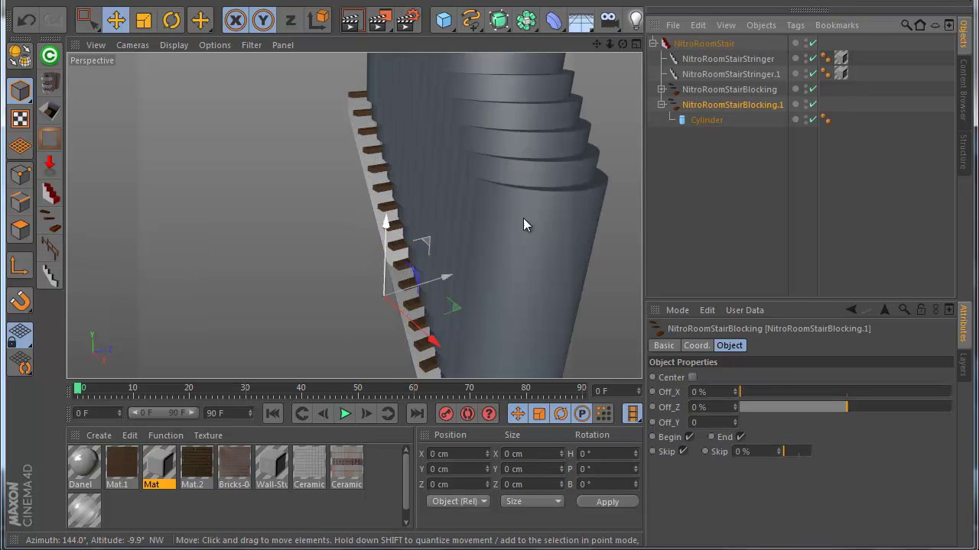
Set the cylinder's radius to 1 cm and height to 41 cm, and its blocking object's Off_Z to 93 %
{"action": "left_click", "coordinate": [708, 120]}
{"action": "left_click_drag", "start_coordinate": [784, 401], "coordinate": [783, 379]}
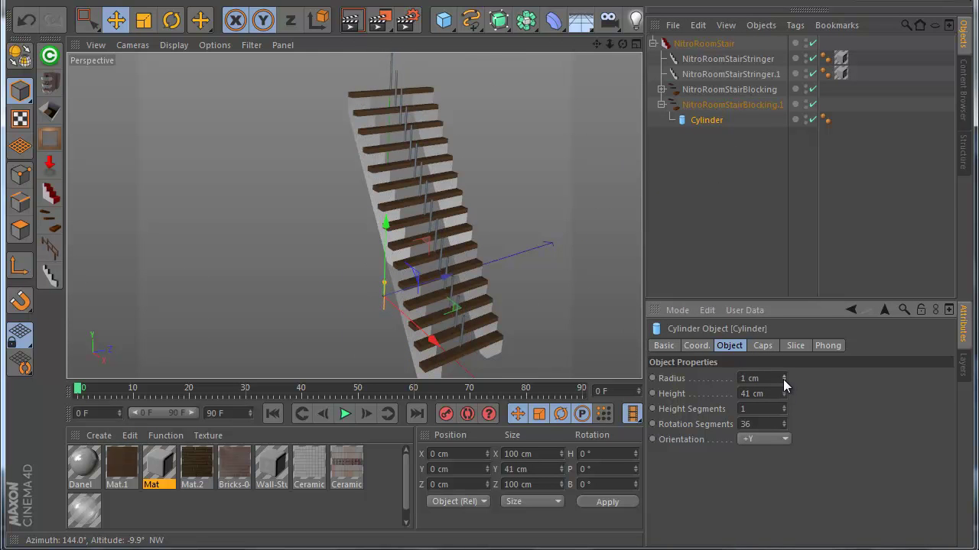
{"action": "left_click", "coordinate": [712, 106]}
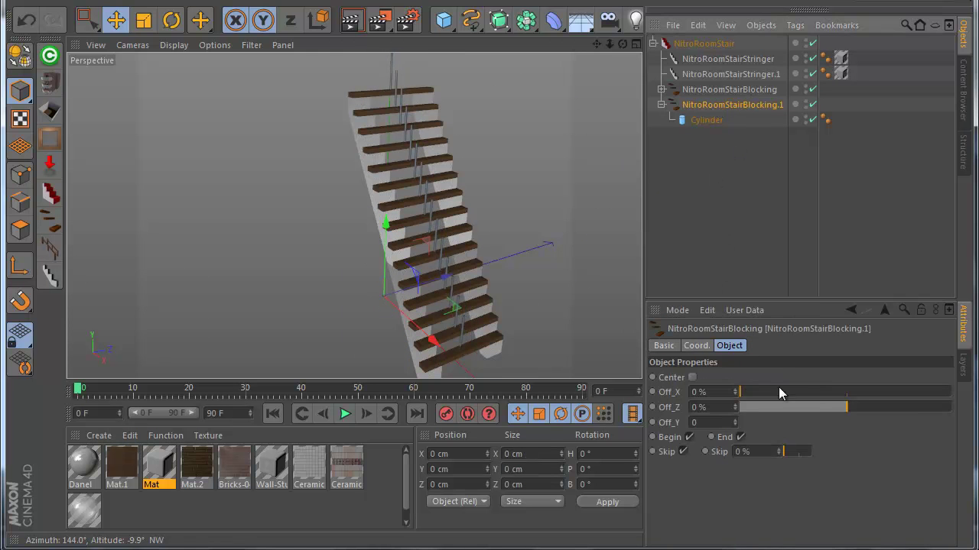
{"action": "left_click_drag", "start_coordinate": [854, 403], "coordinate": [944, 408]}
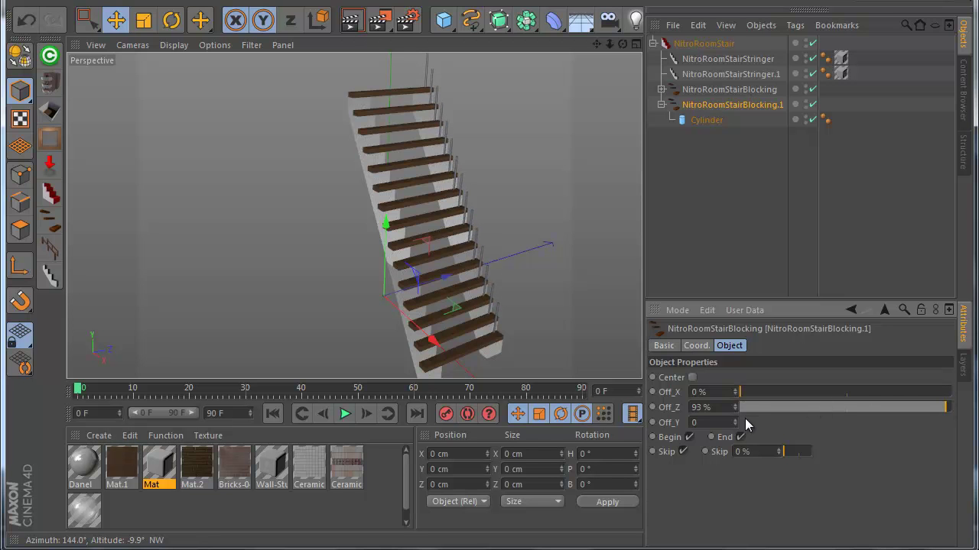
Duplicate the cylinder's NitroRoomStairBlocking object and set the copy's Off_Z to -93 %
{"action": "left_click", "coordinate": [661, 105]}
{"action": "mouse_move", "coordinate": [686, 104]}
{"action": "left_mouse_down", "text": "ctrl"}
{"action": "mouse_move", "coordinate": [681, 124]}
{"action": "mouse_move", "coordinate": [682, 115]}
{"action": "left_mouse_up", "text": "ctrl"}
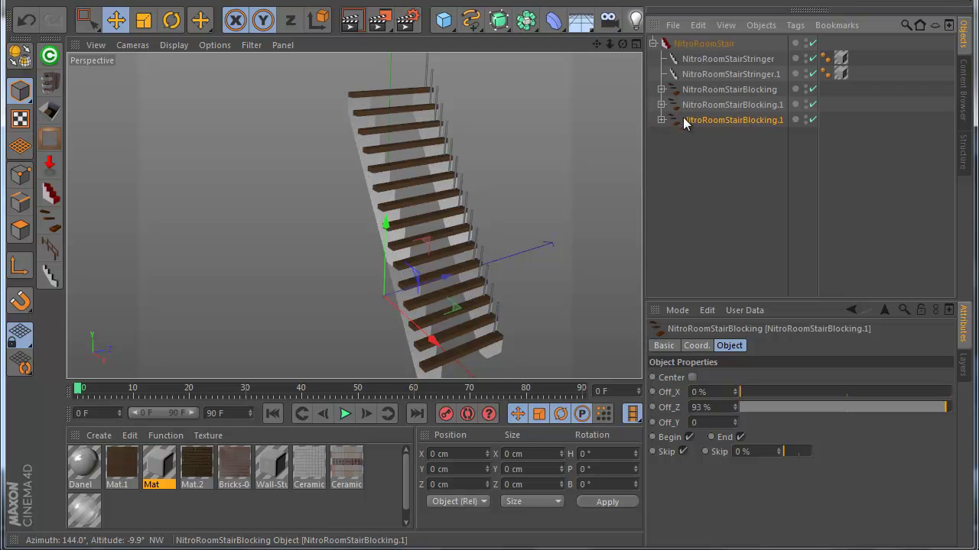
{"action": "left_click", "coordinate": [697, 406]}
{"action": "type", "text": "-"}
{"action": "key", "text": "Return"}
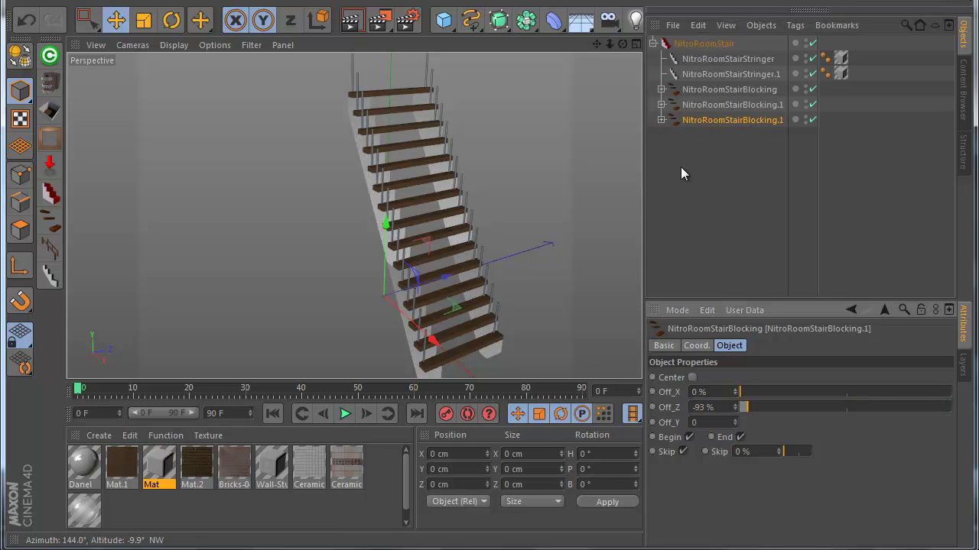
Enable Center on both cylinder blocking objects together and deselect them
{"action": "left_click", "coordinate": [692, 105], "text": "ctrl"}
{"action": "left_click", "coordinate": [692, 378]}
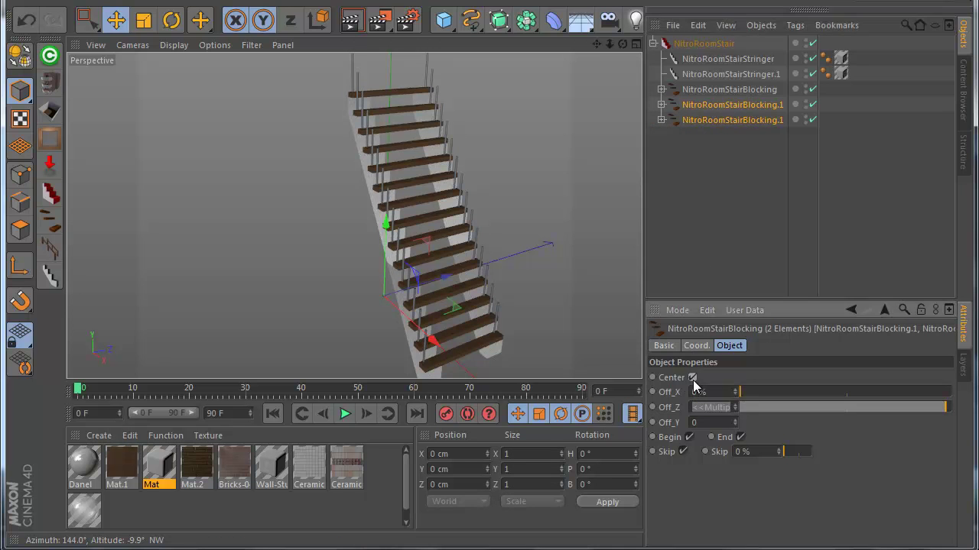
{"action": "left_click", "coordinate": [706, 259]}
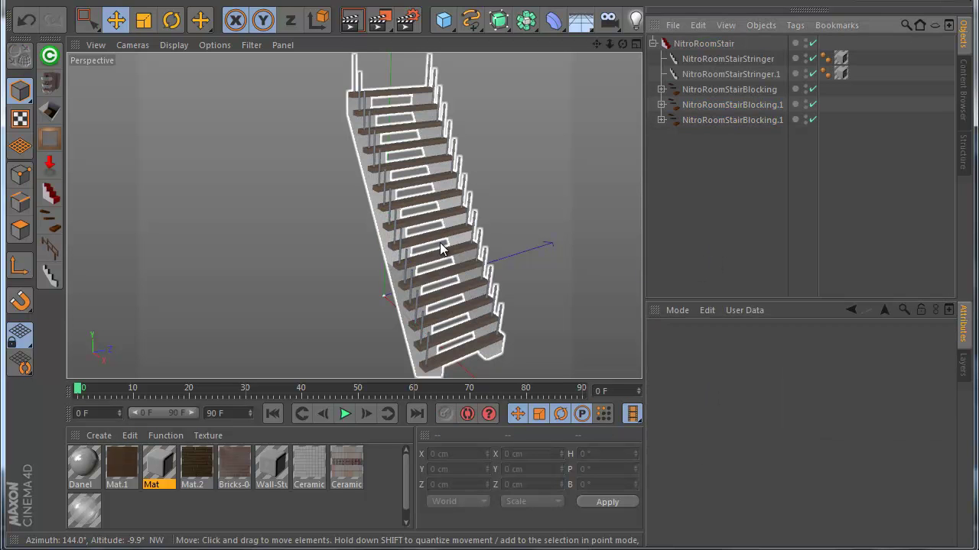
Apply the Danel material to the cylinders in both blocking objects and collapse the two hierarchies
{"action": "left_click_drag", "start_coordinate": [84, 466], "coordinate": [730, 123]}
{"action": "left_click", "coordinate": [662, 135]}
{"action": "left_click_drag", "start_coordinate": [827, 120], "coordinate": [719, 150]}
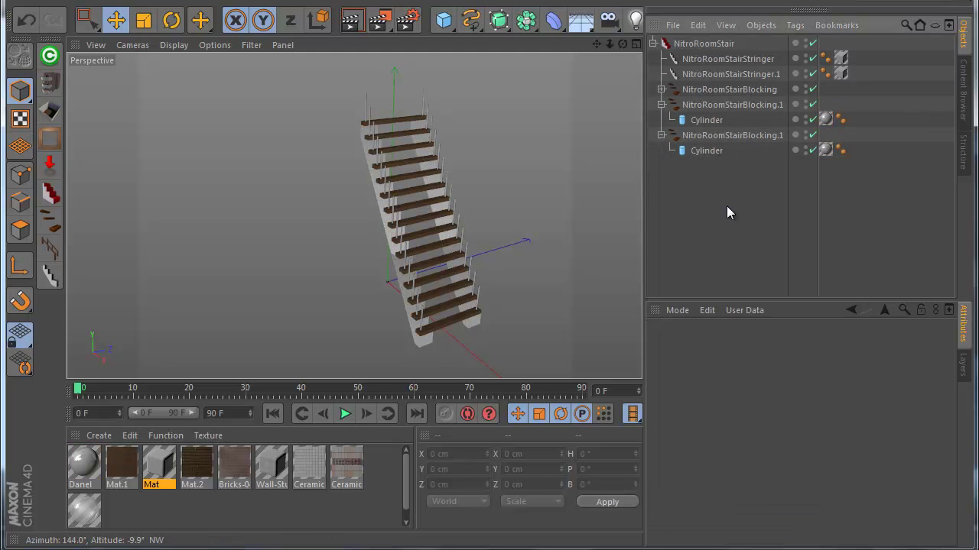
{"action": "left_click", "coordinate": [661, 104]}
{"action": "left_click", "coordinate": [662, 120]}
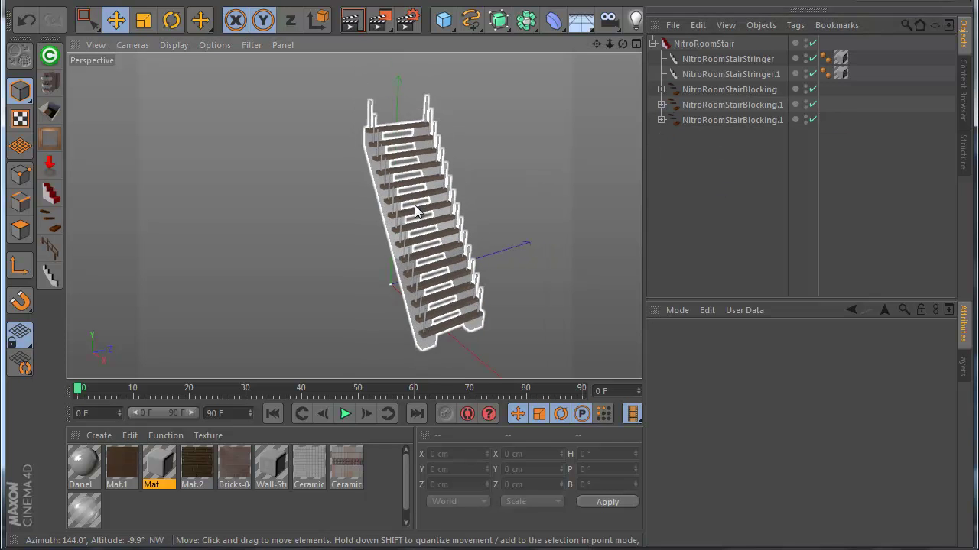
Add a circle spline under NitroRoomStair and wrap it in a NitroRoomStairRail object
{"action": "left_click", "coordinate": [471, 20]}
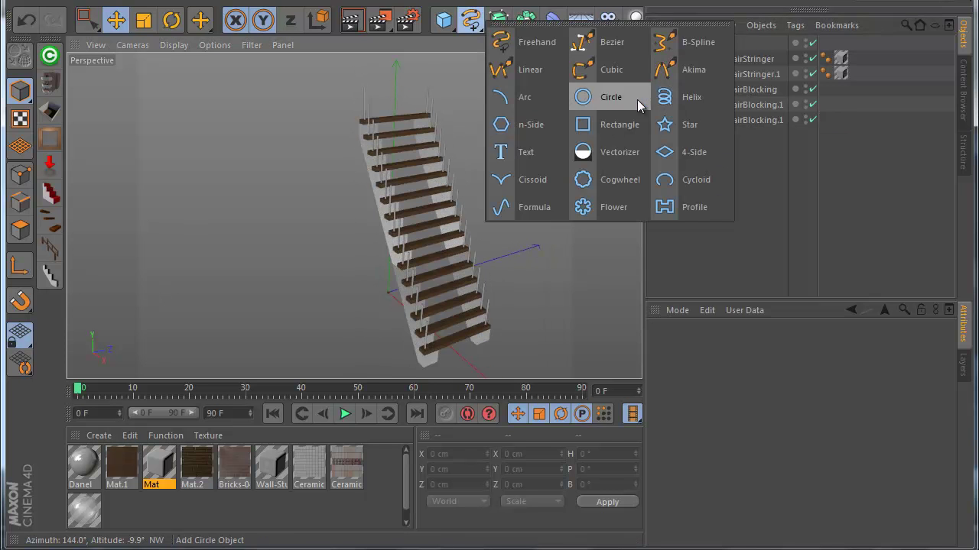
{"action": "left_click", "coordinate": [611, 97]}
{"action": "left_click_drag", "start_coordinate": [680, 145], "coordinate": [658, 151]}
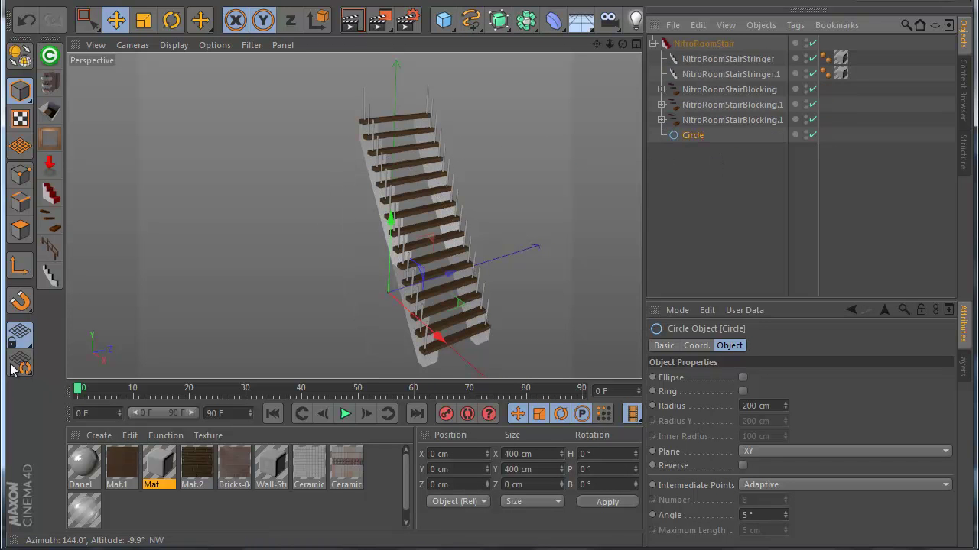
{"action": "left_click", "coordinate": [49, 246]}
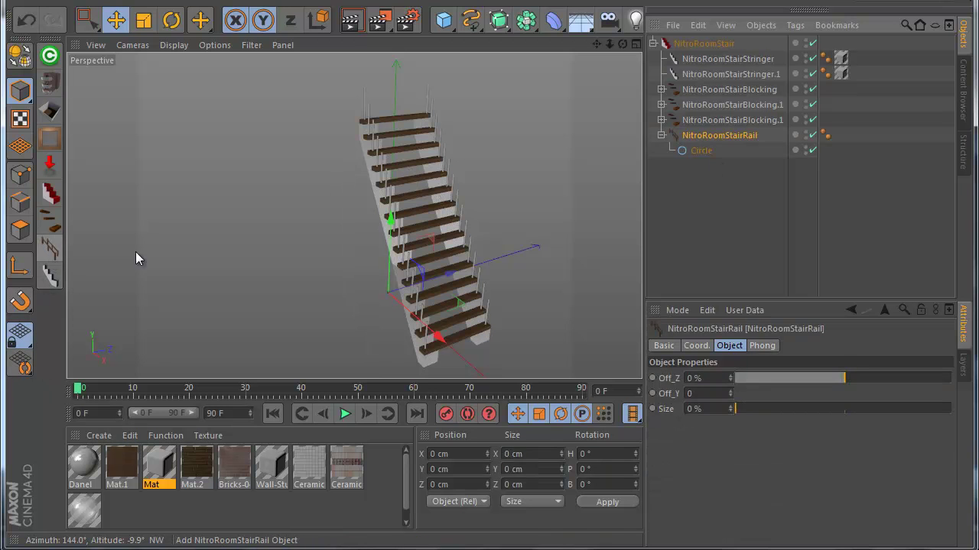
Set the circle's radius to 4 cm and apply the Danel material to NitroRoomStairRail
{"action": "left_click", "coordinate": [694, 152]}
{"action": "left_click_drag", "start_coordinate": [784, 405], "coordinate": [786, 404]}
{"action": "left_click_drag", "start_coordinate": [92, 476], "coordinate": [706, 138]}
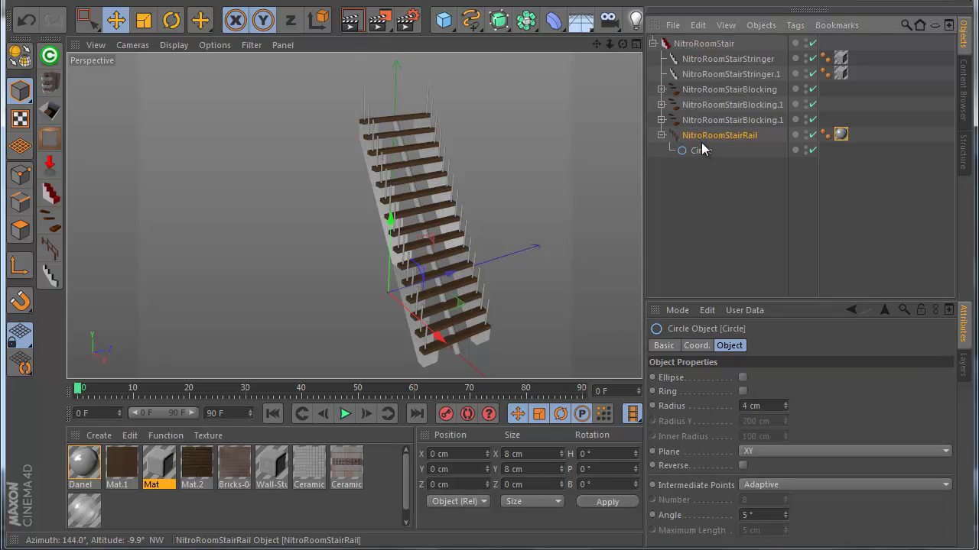
Set the rail's Off_Y to 42 and Off_Z to 90 % to line it up with the posts, and reduce its circle radius to 1 cm
{"action": "left_click", "coordinate": [706, 136]}
{"action": "left_click_drag", "start_coordinate": [848, 338], "coordinate": [929, 378]}
{"action": "left_click_drag", "start_coordinate": [734, 393], "coordinate": [728, 393]}
{"action": "middle_click", "coordinate": [586, 215]}
{"action": "middle_click", "coordinate": [515, 172]}
{"action": "scroll", "coordinate": [336, 182], "scroll_direction": "up", "scroll_amount": 3}
{"action": "scroll", "coordinate": [422, 215], "scroll_direction": "up", "scroll_amount": 5}
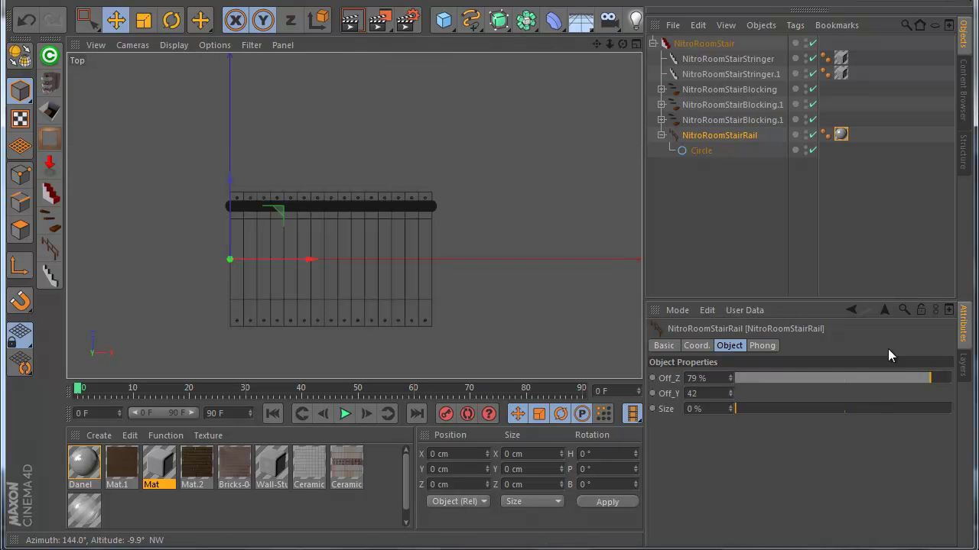
{"action": "left_click_drag", "start_coordinate": [932, 378], "coordinate": [943, 383]}
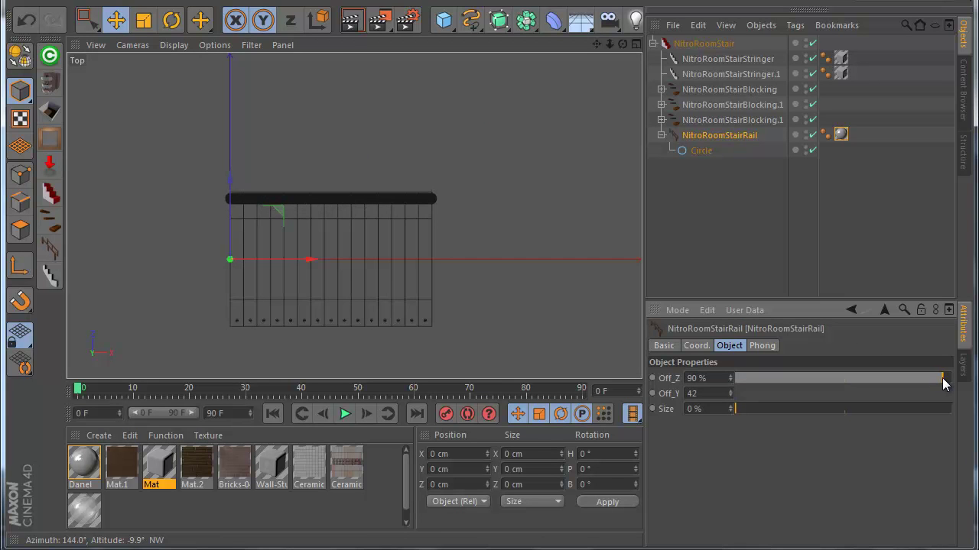
{"action": "left_click", "coordinate": [722, 149]}
{"action": "left_click_drag", "start_coordinate": [786, 408], "coordinate": [787, 414]}
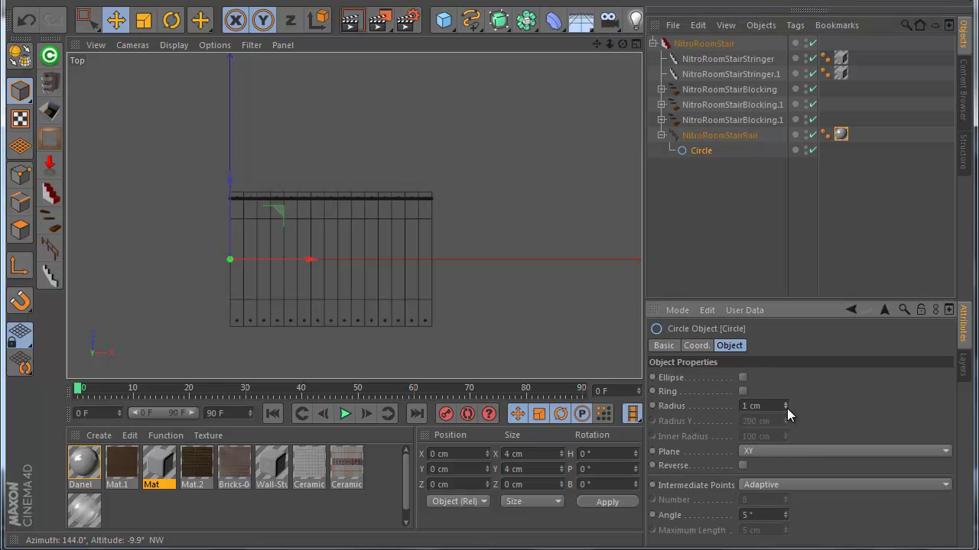
Fine-tune the rail over the posts in the Top view with Off_Z 91 % and Size 6.5 %
{"action": "scroll", "coordinate": [492, 199], "scroll_direction": "up", "scroll_amount": 6}
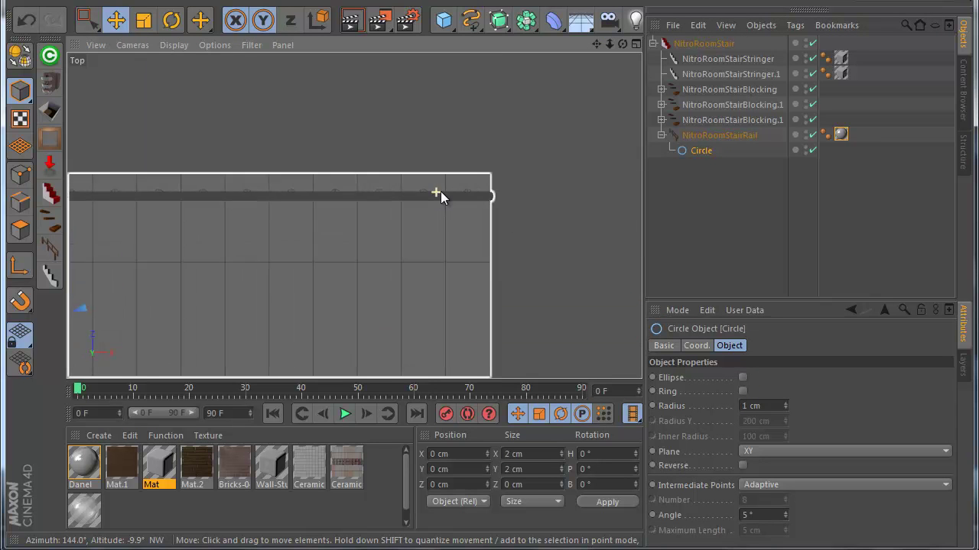
{"action": "scroll", "coordinate": [485, 195], "scroll_direction": "up", "scroll_amount": 3}
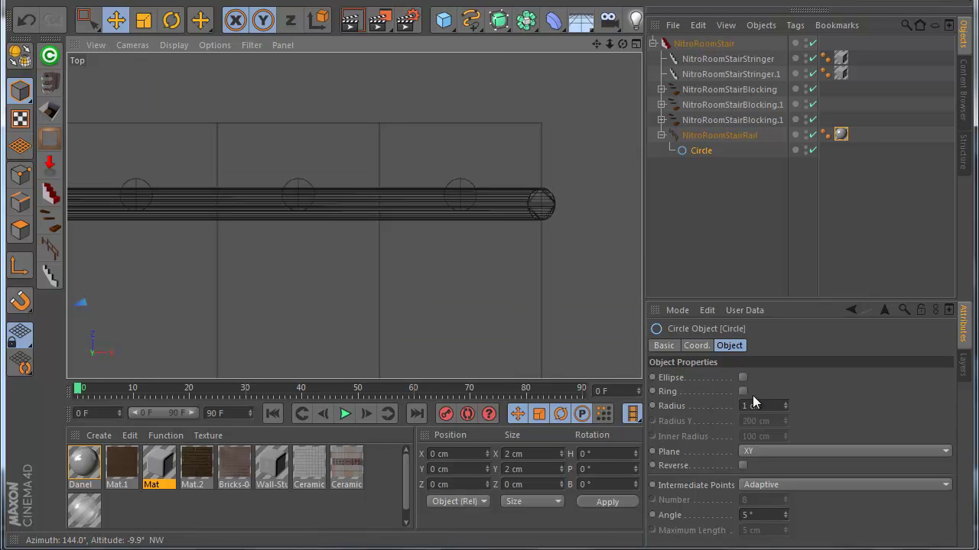
{"action": "left_click", "coordinate": [704, 137]}
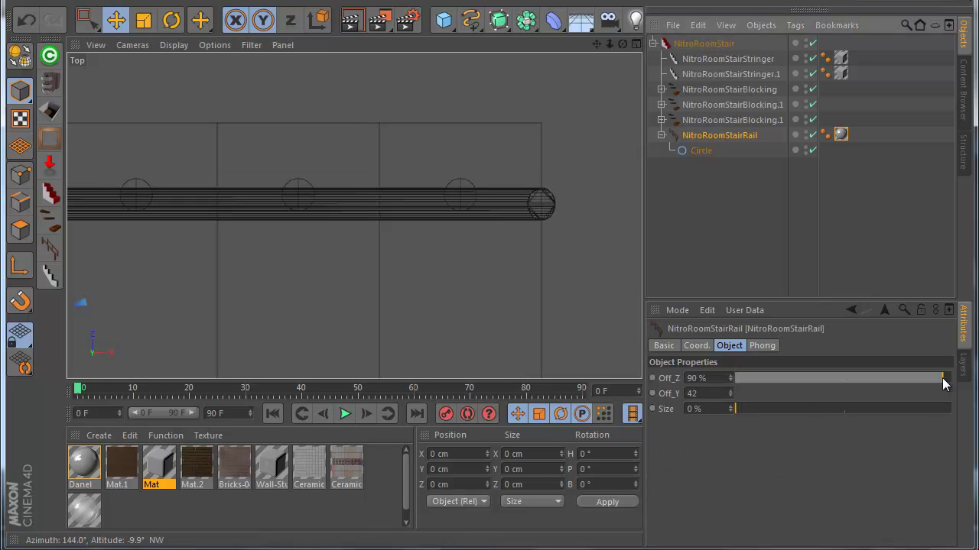
{"action": "left_click_drag", "start_coordinate": [943, 384], "coordinate": [946, 384]}
{"action": "left_click_drag", "start_coordinate": [765, 406], "coordinate": [606, 413]}
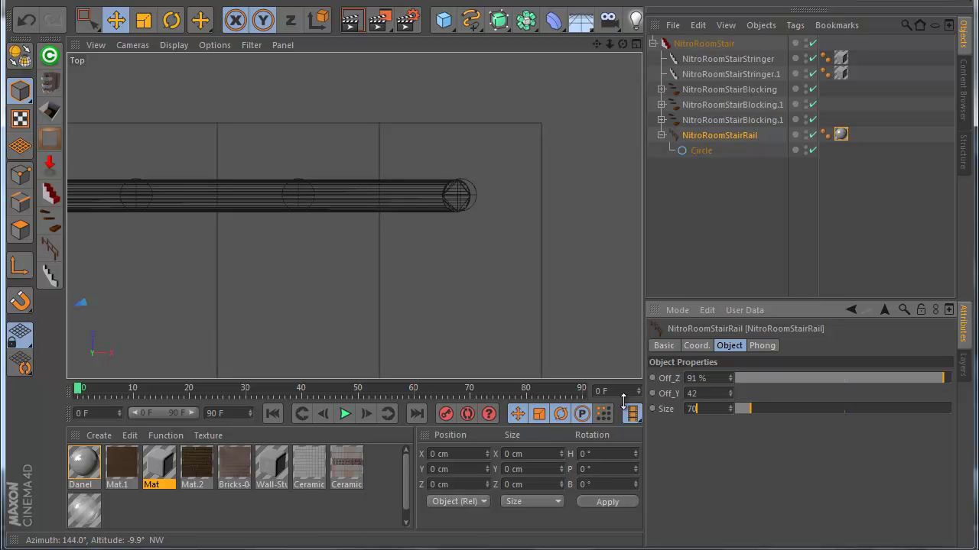
{"action": "key", "text": "Return"}
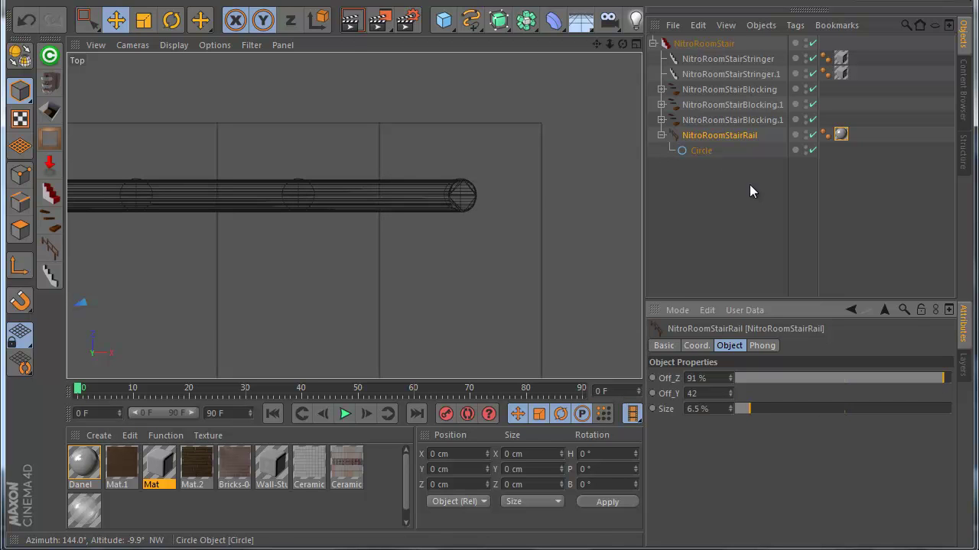
Return to the Perspective view and raise the rail to an Off_Y of 48
{"action": "key", "text": "F1"}
{"action": "scroll", "coordinate": [463, 273], "scroll_direction": "up", "scroll_amount": 2}
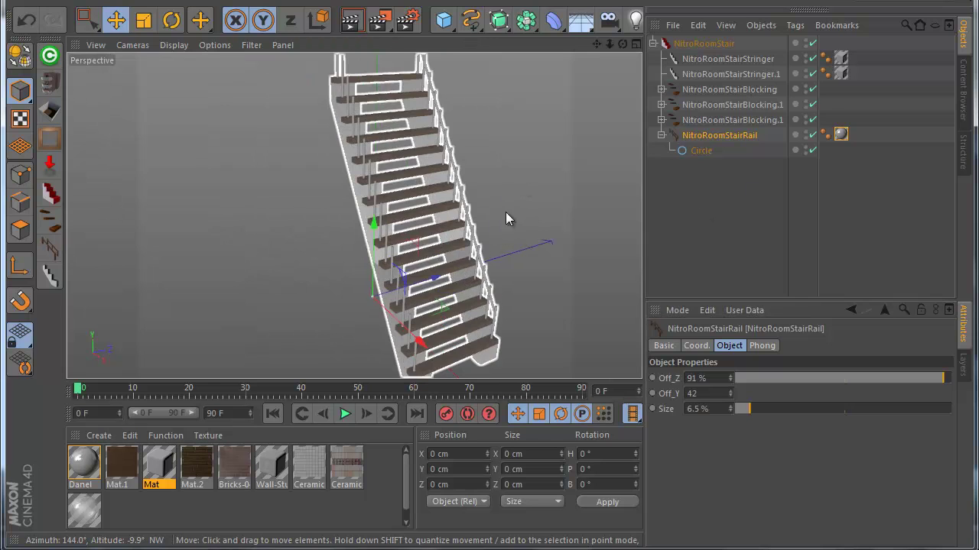
{"action": "left_click", "coordinate": [730, 391]}
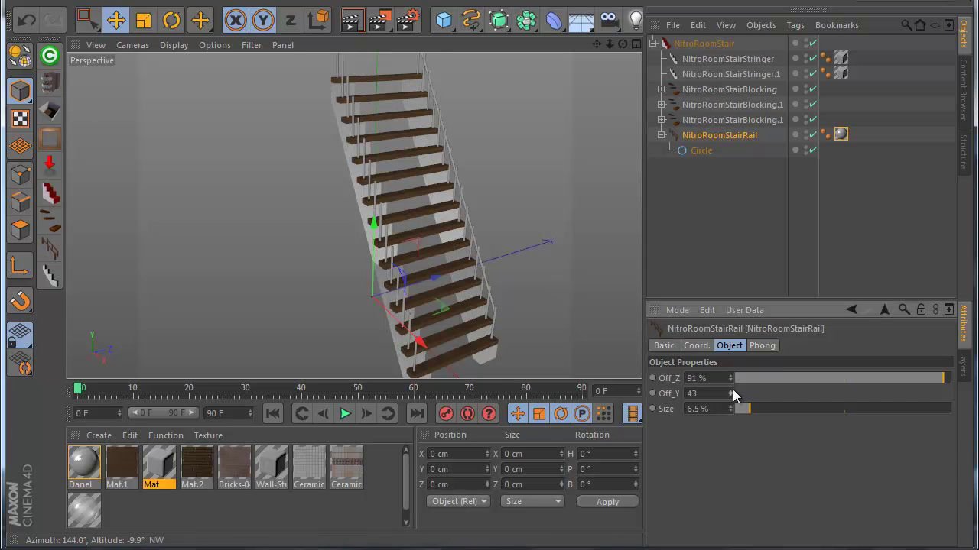
{"action": "scroll", "coordinate": [531, 277], "scroll_direction": "down", "scroll_amount": 1}
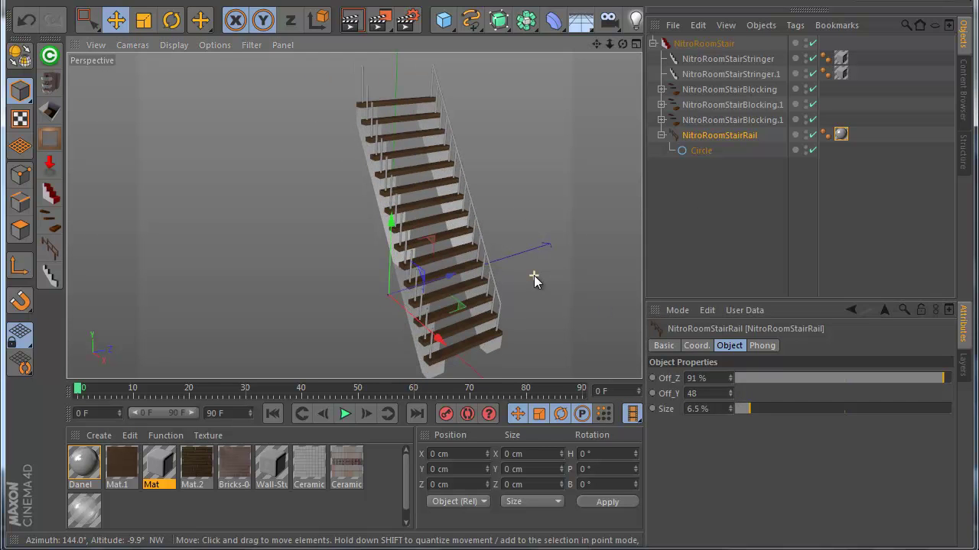
Duplicate NitroRoomStairRail, set the copy's Off_Z to -91 % for the opposite side, and deselect it
{"action": "left_click", "coordinate": [662, 135]}
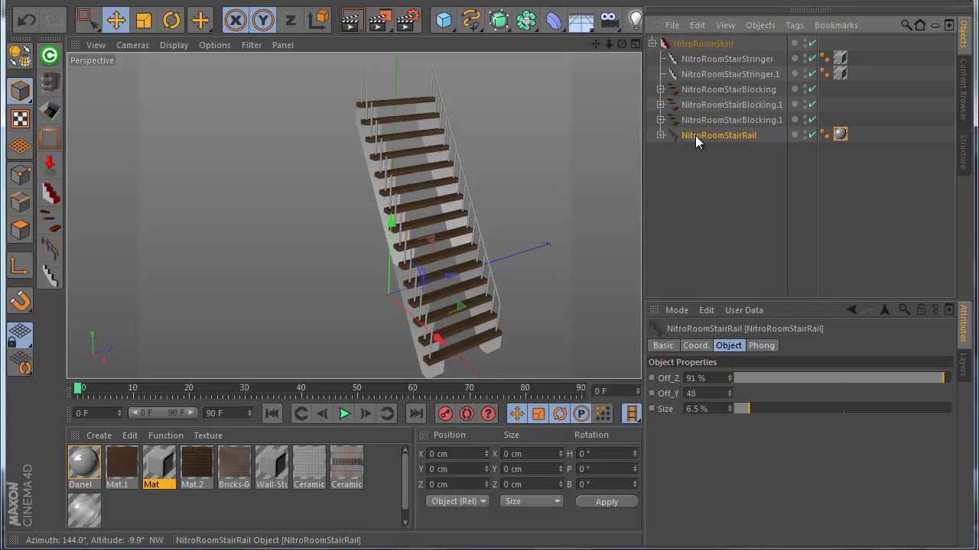
{"action": "left_click_drag", "start_coordinate": [689, 143], "coordinate": [689, 147], "text": "ctrl"}
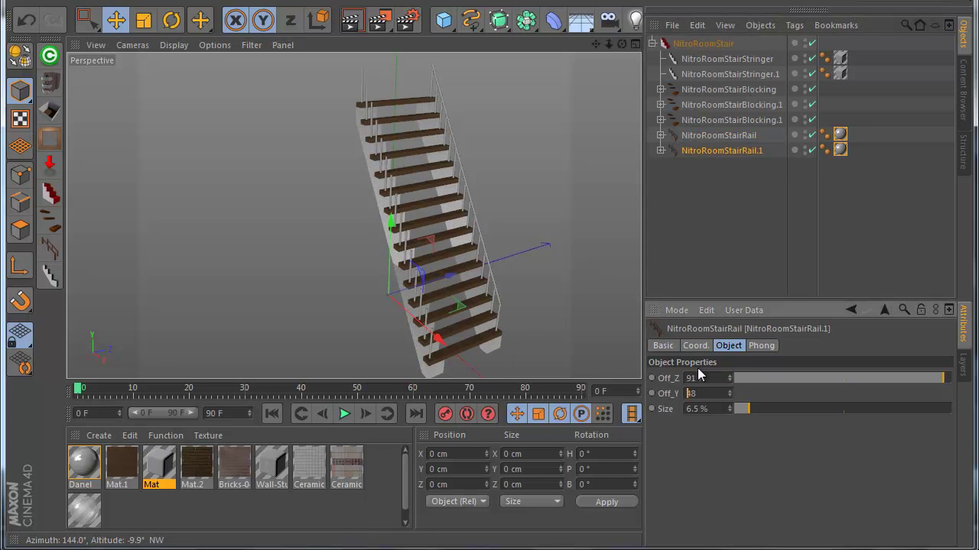
{"action": "left_click", "coordinate": [688, 378]}
{"action": "type", "text": "-"}
{"action": "key", "text": "Return"}
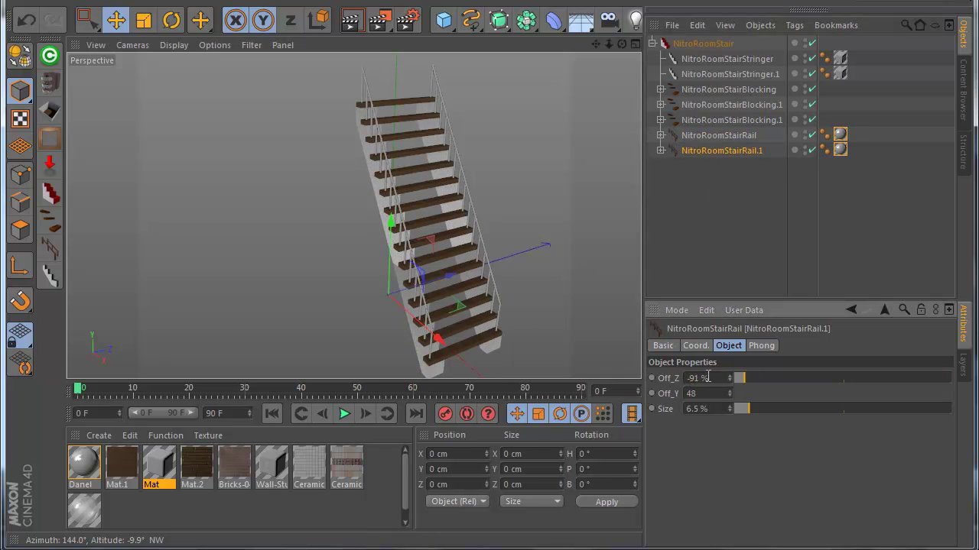
{"action": "left_click", "coordinate": [657, 282]}
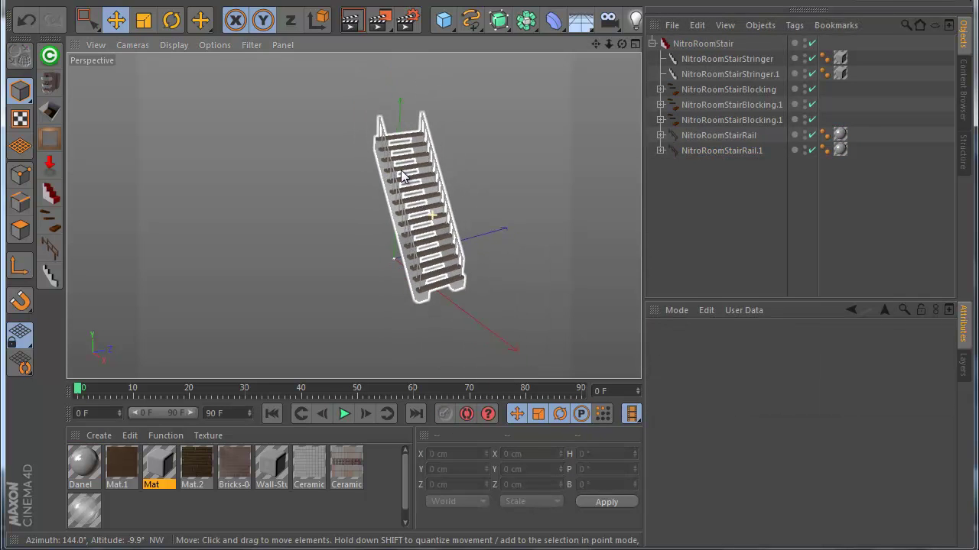
Thin out the posts on both sides, setting Skip to about 24 % on the duplicated blocking object and 9 % on the other
{"action": "left_click", "coordinate": [703, 122]}
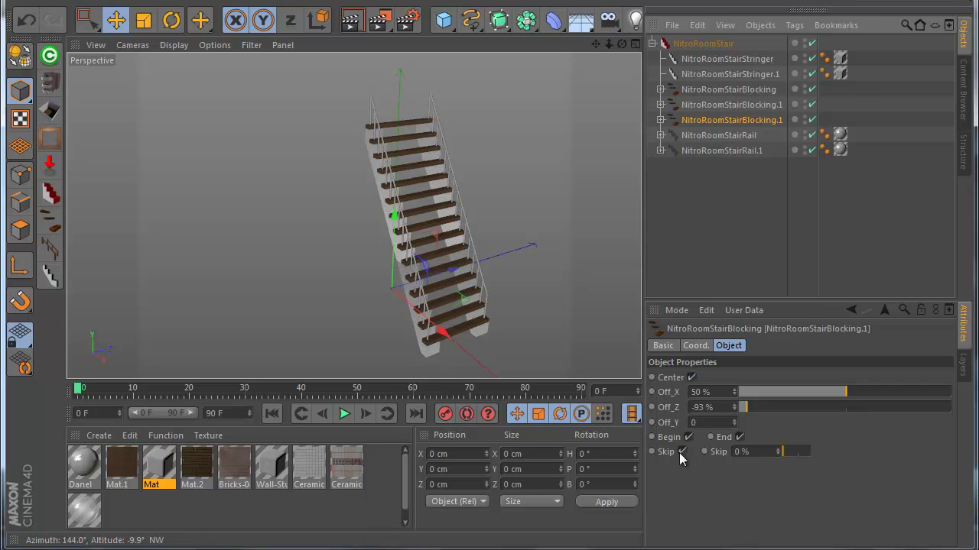
{"action": "left_click", "coordinate": [681, 451]}
{"action": "left_click", "coordinate": [680, 452]}
{"action": "left_click_drag", "start_coordinate": [790, 455], "coordinate": [796, 456]}
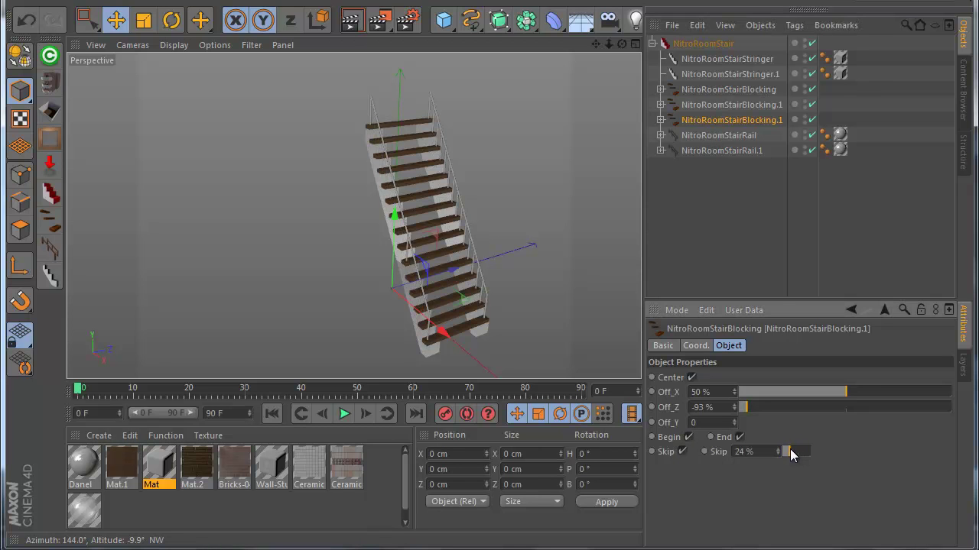
{"action": "left_click", "coordinate": [730, 105]}
{"action": "left_click", "coordinate": [795, 453]}
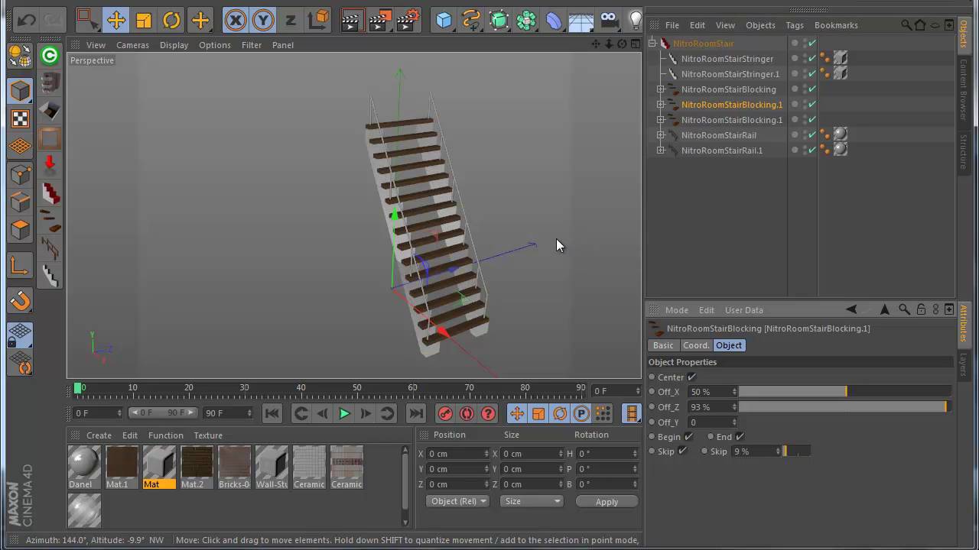
{"action": "scroll", "coordinate": [479, 224], "scroll_direction": "down", "scroll_amount": 1}
{"action": "scroll", "coordinate": [457, 233], "scroll_direction": "up", "scroll_amount": 1}
{"action": "left_click", "coordinate": [676, 230]}
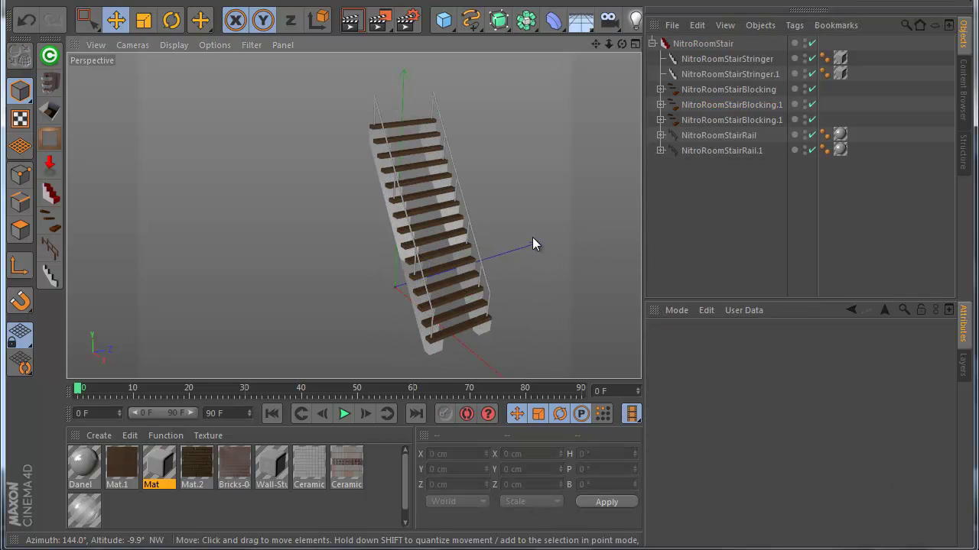
Copy the finished NitroRoomStair hierarchy and paste it into the building scene Untitled 4
{"action": "scroll", "coordinate": [533, 244], "scroll_direction": "down", "scroll_amount": 1}
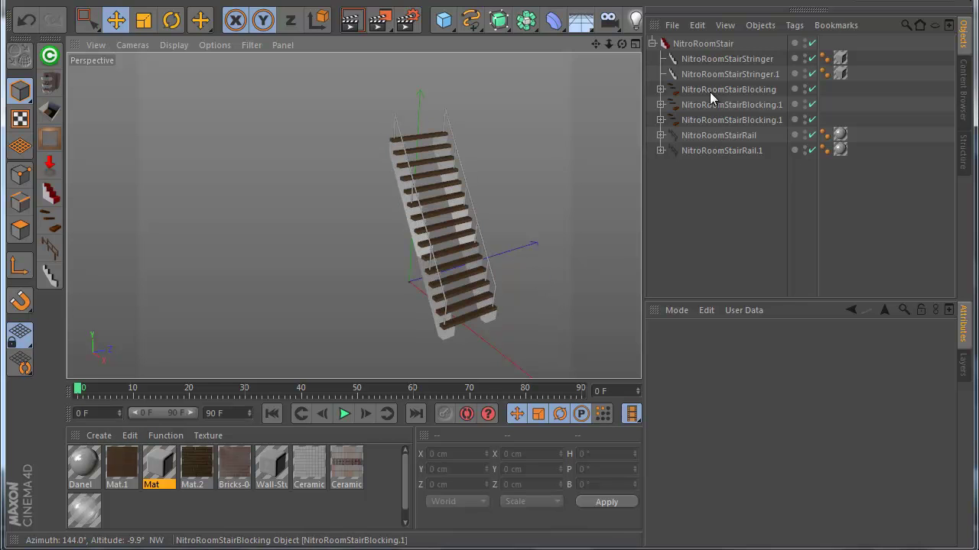
{"action": "left_click", "coordinate": [652, 44]}
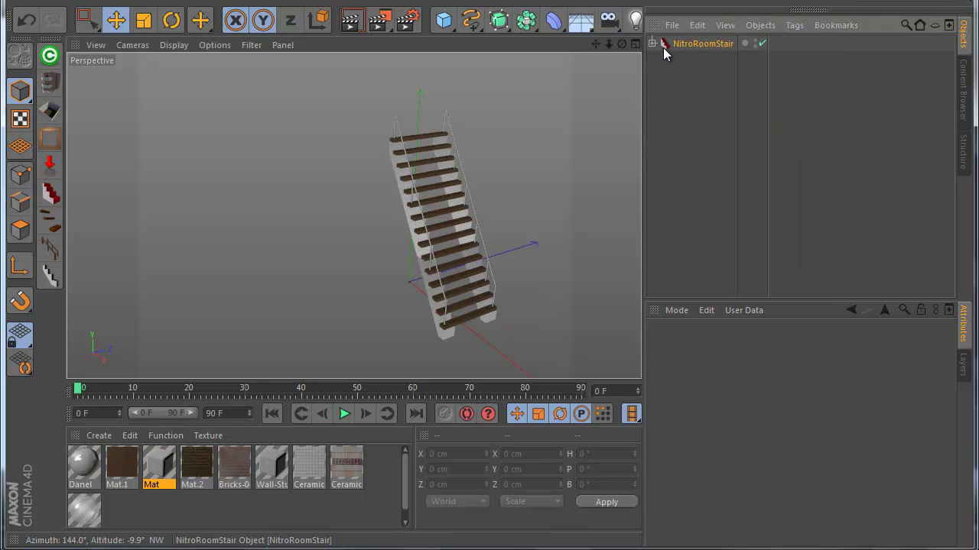
{"action": "left_click", "coordinate": [663, 48]}
{"action": "left_click", "coordinate": [587, 2]}
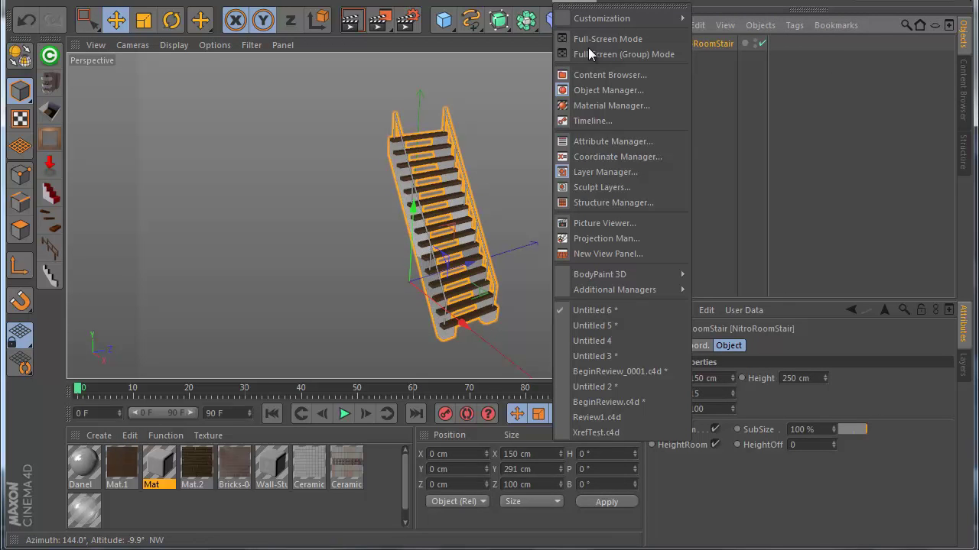
{"action": "left_click", "coordinate": [622, 340]}
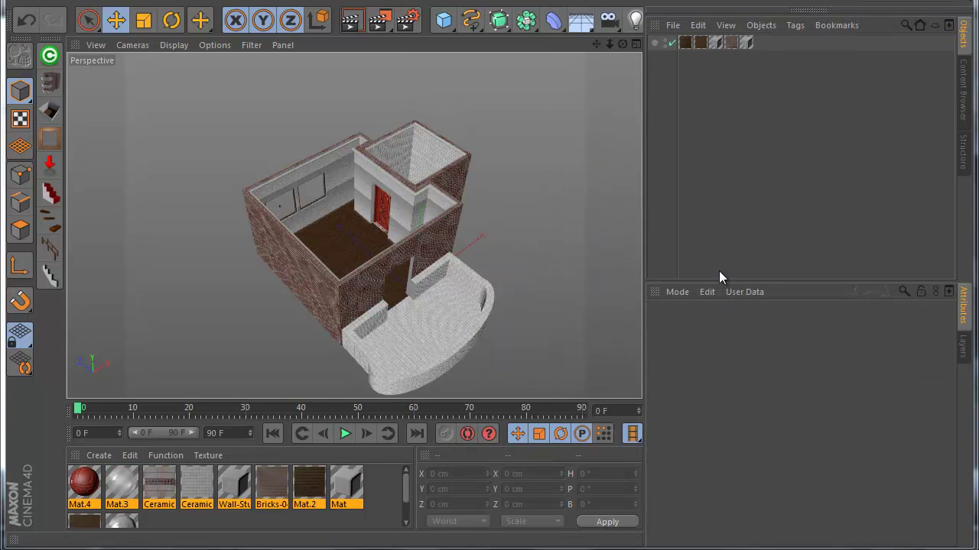
{"action": "left_click_drag", "start_coordinate": [676, 163], "coordinate": [774, 164]}
{"action": "key", "text": "ctrl+v"}
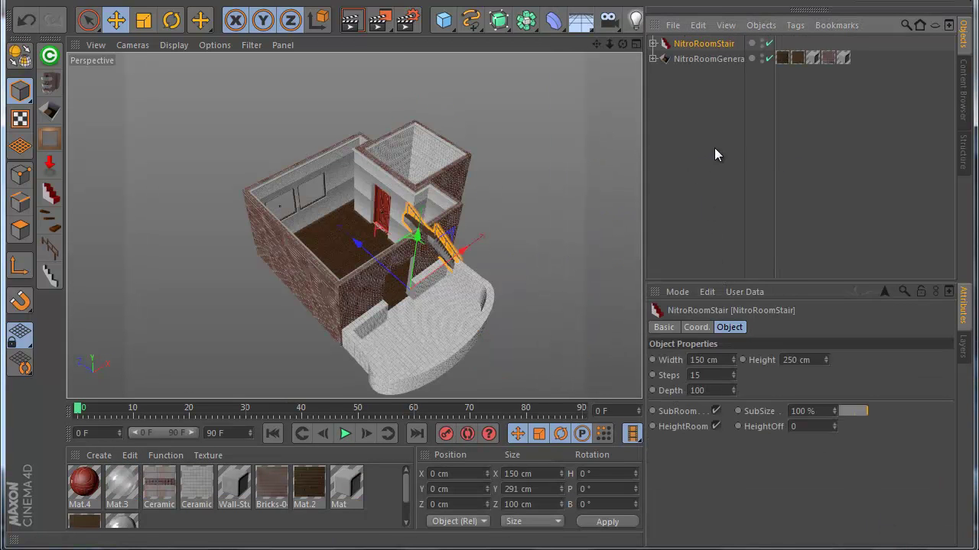
Nest the pasted NitroRoomStair inside the main NitroRoomGenerate object as its last child
{"action": "left_click", "coordinate": [652, 59]}
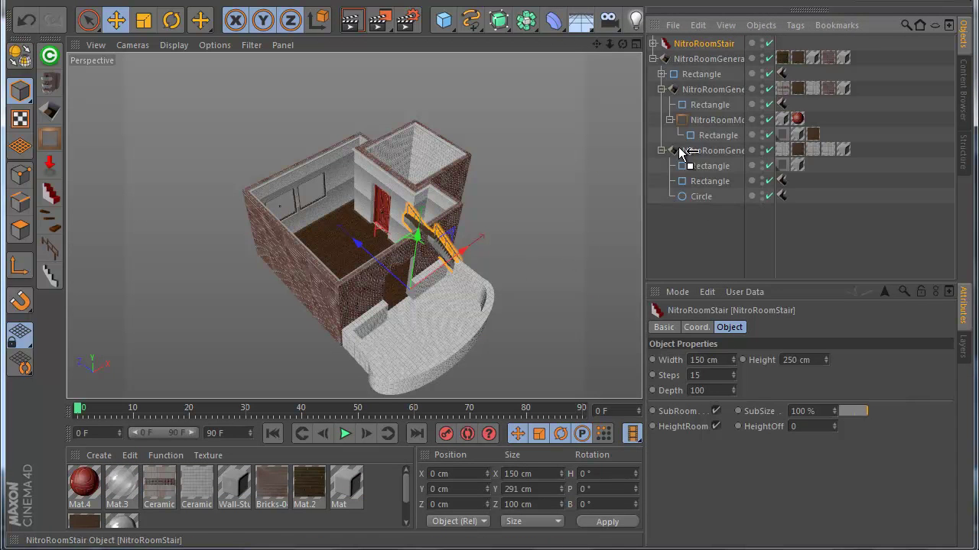
{"action": "left_click_drag", "start_coordinate": [691, 67], "coordinate": [691, 63]}
{"action": "left_click", "coordinate": [661, 89]}
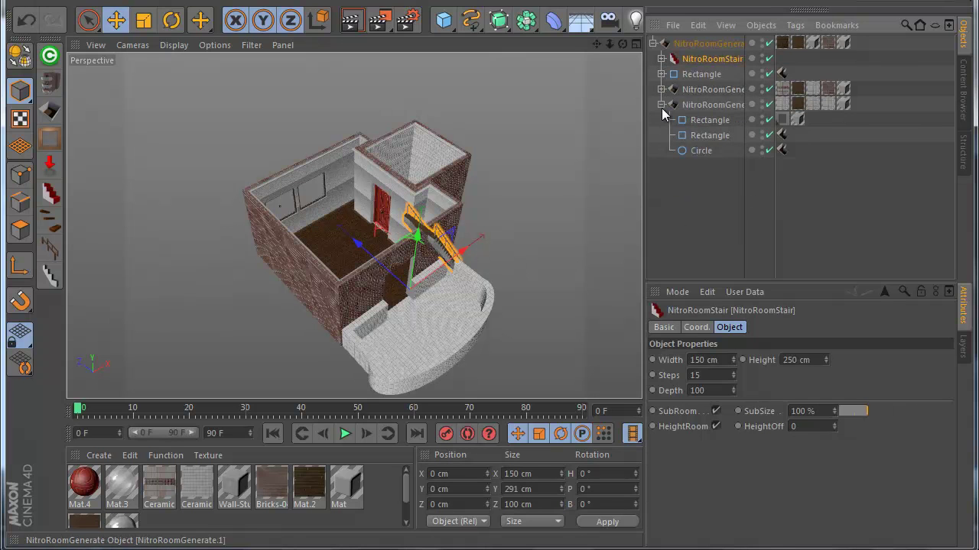
{"action": "left_click", "coordinate": [661, 105]}
{"action": "left_click_drag", "start_coordinate": [682, 109], "coordinate": [682, 112]}
Move the staircase inside the main room, to about X -180 cm and Z 219 cm
{"action": "scroll", "coordinate": [358, 298], "scroll_direction": "up", "scroll_amount": 6}
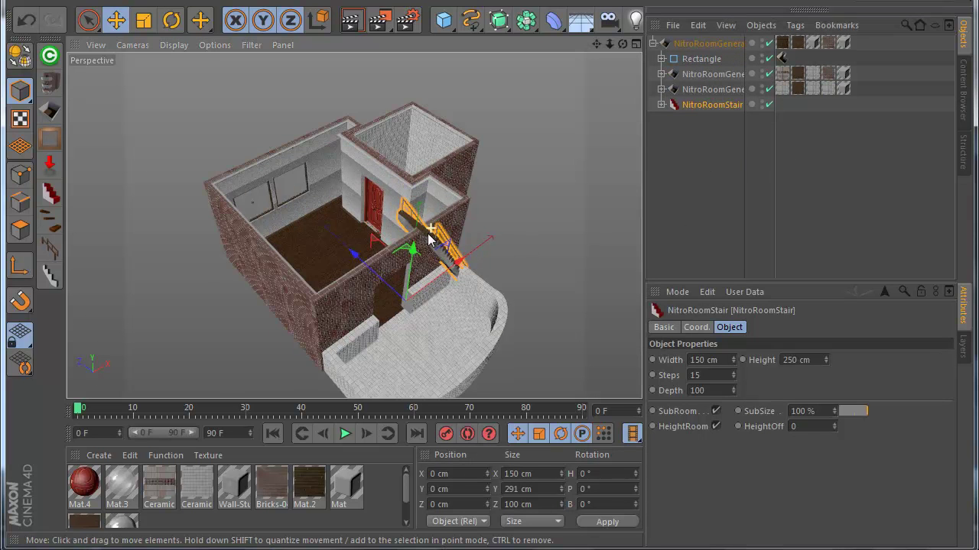
{"action": "left_click_drag", "start_coordinate": [377, 284], "coordinate": [345, 221]}
{"action": "left_click_drag", "start_coordinate": [622, 43], "coordinate": [503, 341]}
{"action": "left_click_drag", "start_coordinate": [346, 238], "coordinate": [320, 238]}
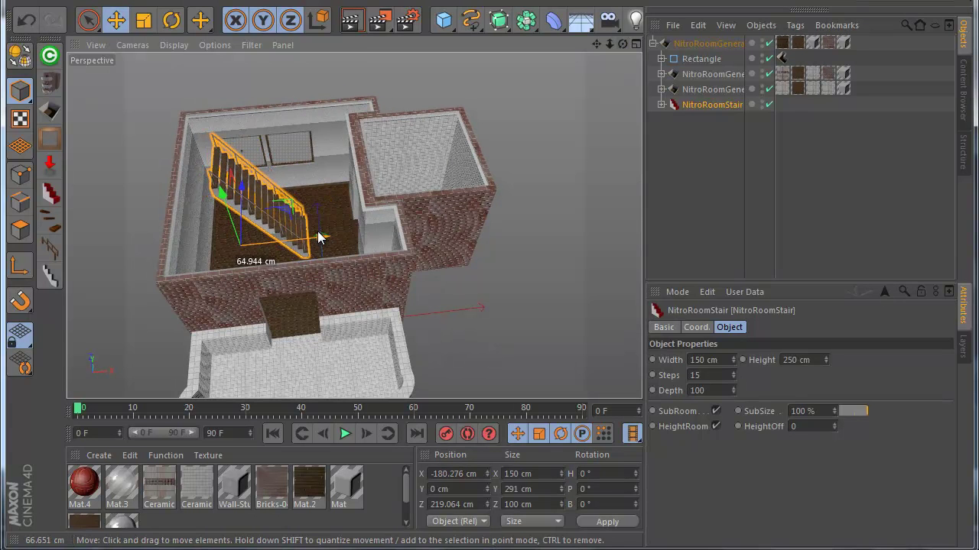
{"action": "scroll", "coordinate": [401, 221], "scroll_direction": "down", "scroll_amount": 2}
Turn on Generate Cell for the main NitroRoomGenerate object and inspect the stair opening in the ceiling
{"action": "left_click", "coordinate": [696, 92]}
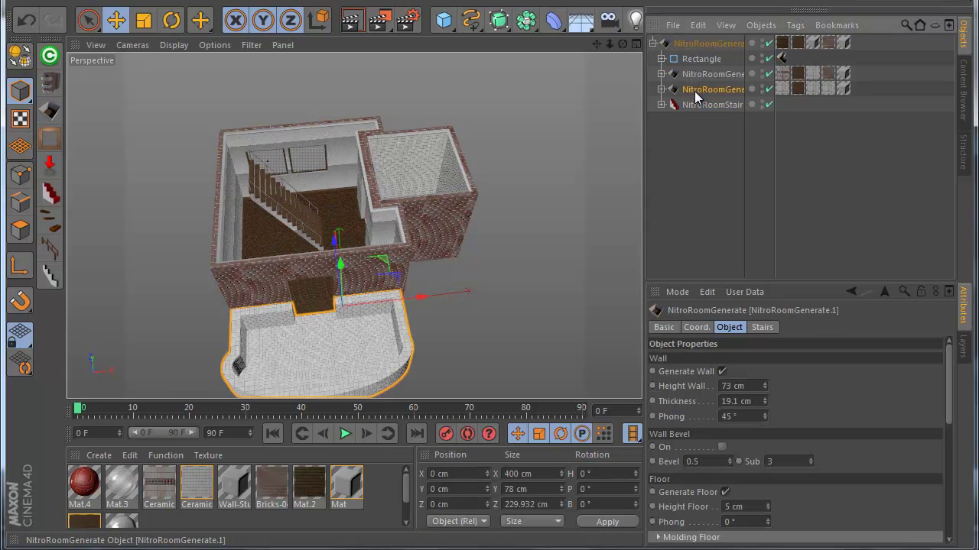
{"action": "left_click", "coordinate": [701, 74]}
{"action": "left_click", "coordinate": [701, 44]}
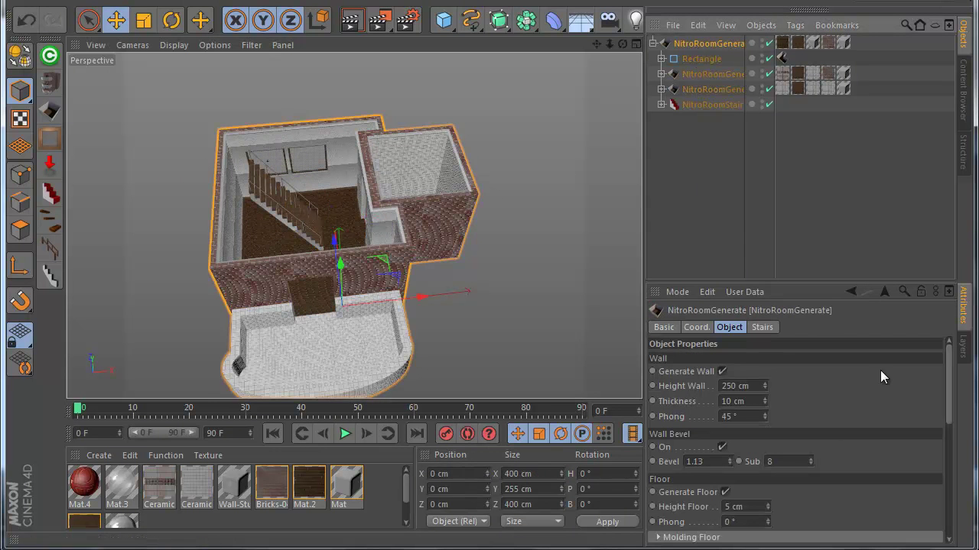
{"action": "left_click_drag", "start_coordinate": [949, 391], "coordinate": [952, 447]}
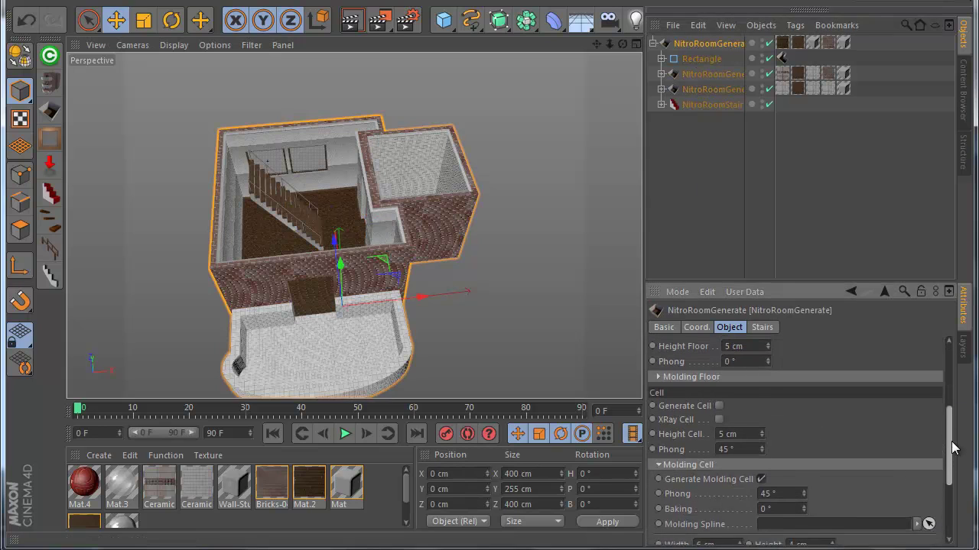
{"action": "left_click", "coordinate": [719, 409]}
{"action": "scroll", "coordinate": [264, 183], "scroll_direction": "up", "scroll_amount": 3}
{"action": "left_click_drag", "start_coordinate": [622, 44], "coordinate": [490, 341]}
{"action": "scroll", "coordinate": [344, 133], "scroll_direction": "up", "scroll_amount": 3}
{"action": "scroll", "coordinate": [365, 139], "scroll_direction": "down", "scroll_amount": 2}
{"action": "scroll", "coordinate": [364, 138], "scroll_direction": "up", "scroll_amount": 2}
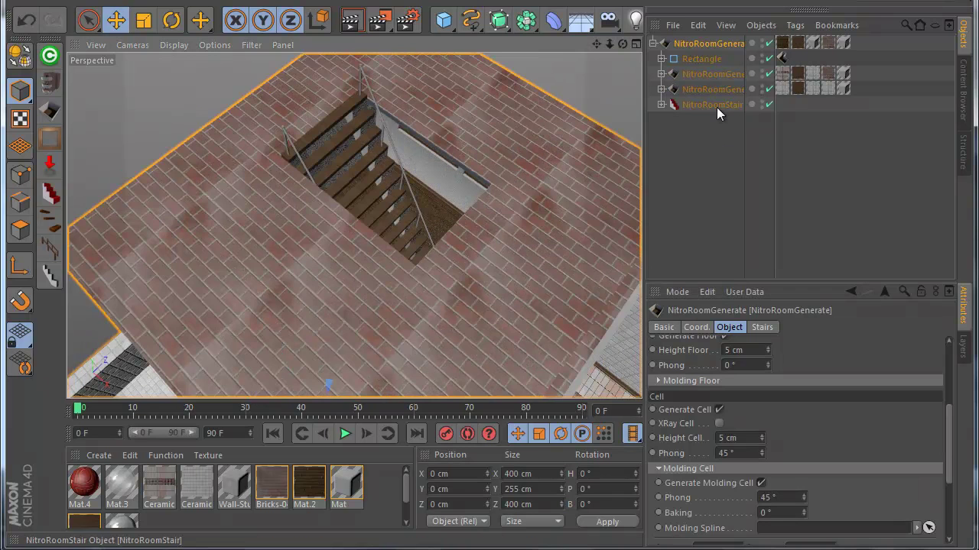
Try adjusting the staircase's SubSize and HeightOff, then undo the change and deselect it
{"action": "left_click", "coordinate": [702, 107]}
{"action": "left_click_drag", "start_coordinate": [863, 413], "coordinate": [920, 413]}
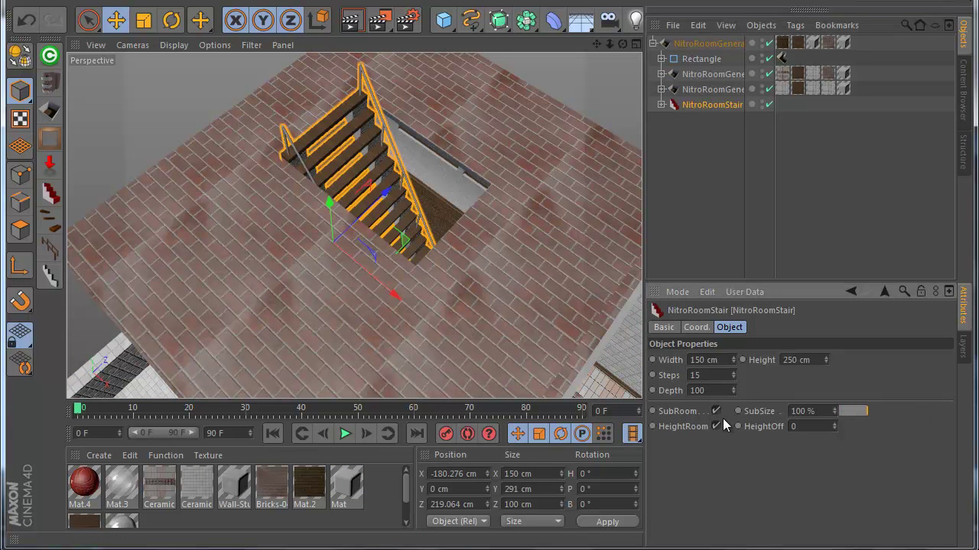
{"action": "mouse_move", "coordinate": [835, 427]}
{"action": "left_mouse_down"}
{"action": "mouse_move", "coordinate": [838, 415]}
{"action": "mouse_move", "coordinate": [840, 459]}
{"action": "mouse_move", "coordinate": [838, 417]}
{"action": "mouse_move", "coordinate": [836, 427]}
{"action": "left_mouse_up"}
{"action": "key", "text": "ctrl+z"}
{"action": "left_click", "coordinate": [688, 235]}
Add a new NitroRoomGenerate object and place a copy of the main room's Rectangle inside it
{"action": "scroll", "coordinate": [575, 73], "scroll_direction": "down", "scroll_amount": 10}
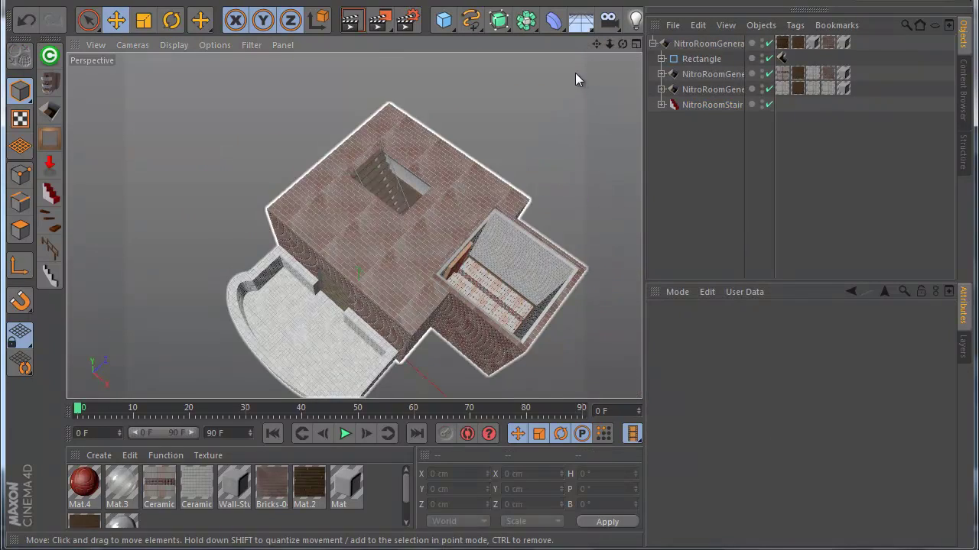
{"action": "left_click_drag", "start_coordinate": [486, 383], "coordinate": [487, 332], "text": "alt"}
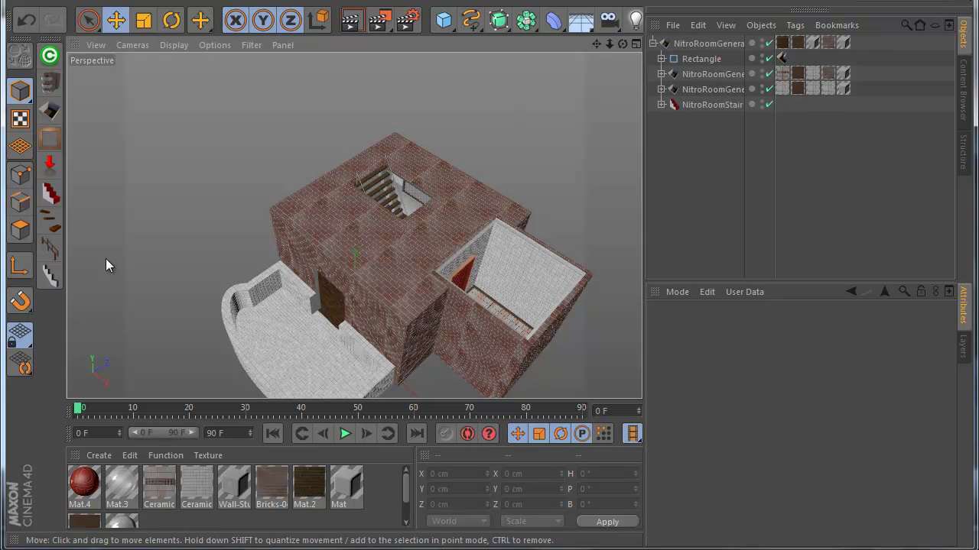
{"action": "left_click", "coordinate": [46, 117]}
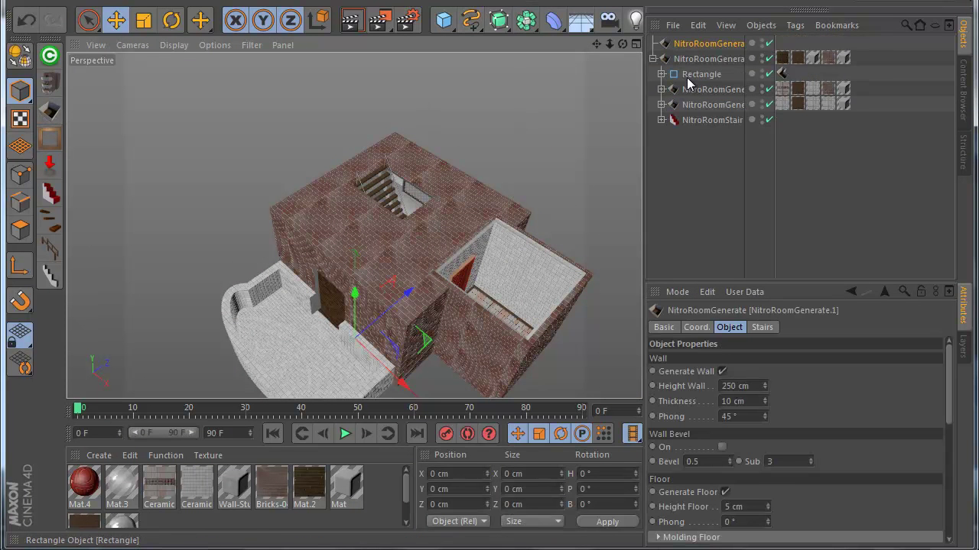
{"action": "left_click", "coordinate": [691, 74]}
{"action": "left_click_drag", "start_coordinate": [684, 50], "coordinate": [688, 45]}
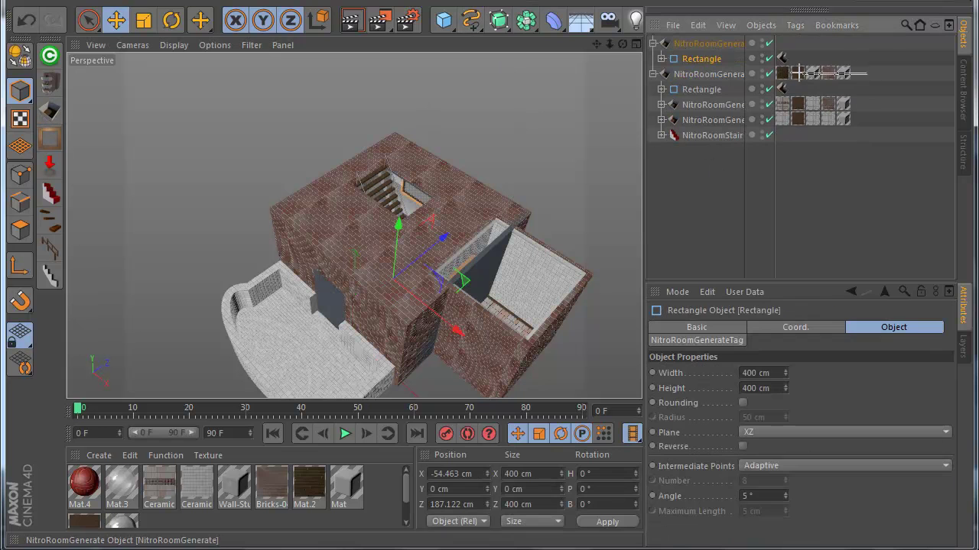
Copy the main room's five texture tags to the new room and delete the molding object under its Rectangle
{"action": "left_click_drag", "start_coordinate": [780, 74], "coordinate": [780, 75]}
{"action": "left_click_drag", "start_coordinate": [780, 74], "coordinate": [692, 45], "text": "ctrl"}
{"action": "left_click", "coordinate": [661, 60]}
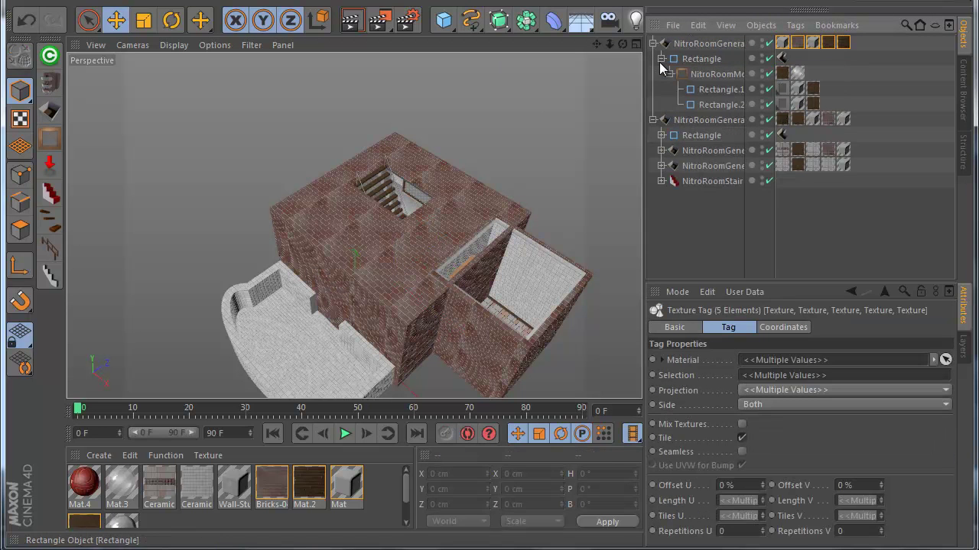
{"action": "left_click", "coordinate": [701, 75]}
{"action": "key", "text": "Delete"}
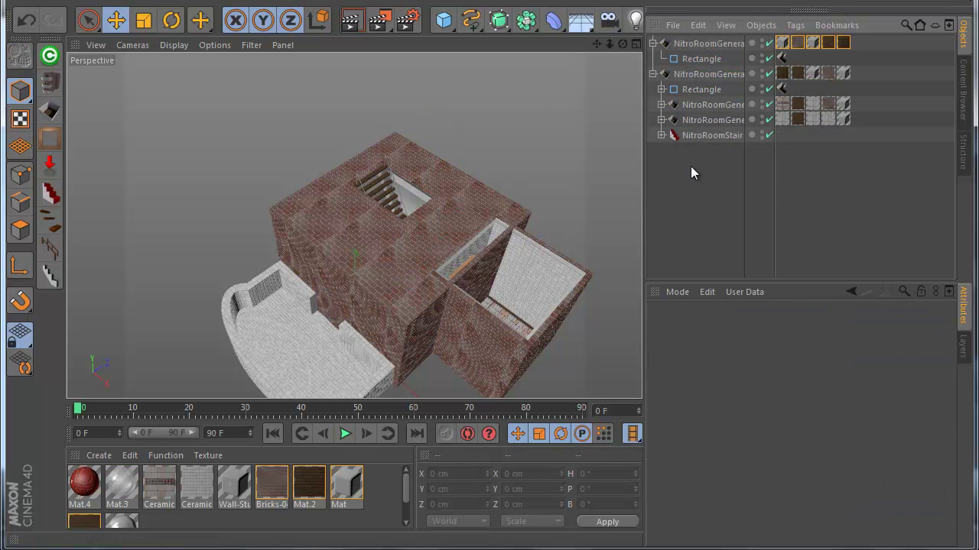
Rename the original room generator Floor1 and the new one Floor2
{"action": "left_click", "coordinate": [697, 74]}
{"action": "double_click", "coordinate": [698, 73]}
{"action": "type", "text": "F"}
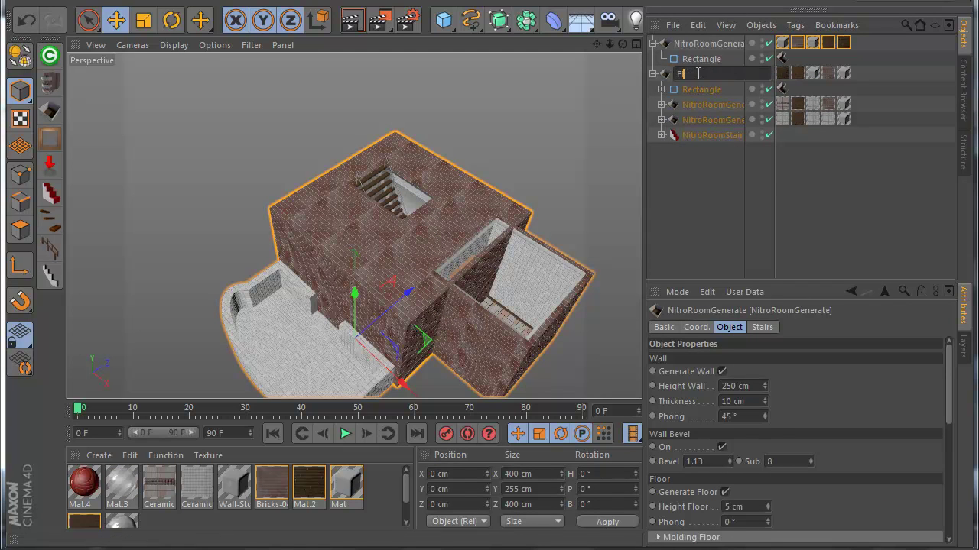
{"action": "type", "text": "loor1"}
{"action": "key", "text": "Return"}
{"action": "left_click", "coordinate": [705, 43]}
{"action": "double_click", "coordinate": [705, 43]}
{"action": "type", "text": "Floor2"}
{"action": "key", "text": "Return"}
Add a NitroRoomFloor object and nest Floor1 and Floor2 inside it, with Floor1 first, to stack the storeys
{"action": "scroll", "coordinate": [388, 220], "scroll_direction": "down", "scroll_amount": 3}
{"action": "scroll", "coordinate": [387, 220], "scroll_direction": "up", "scroll_amount": 3}
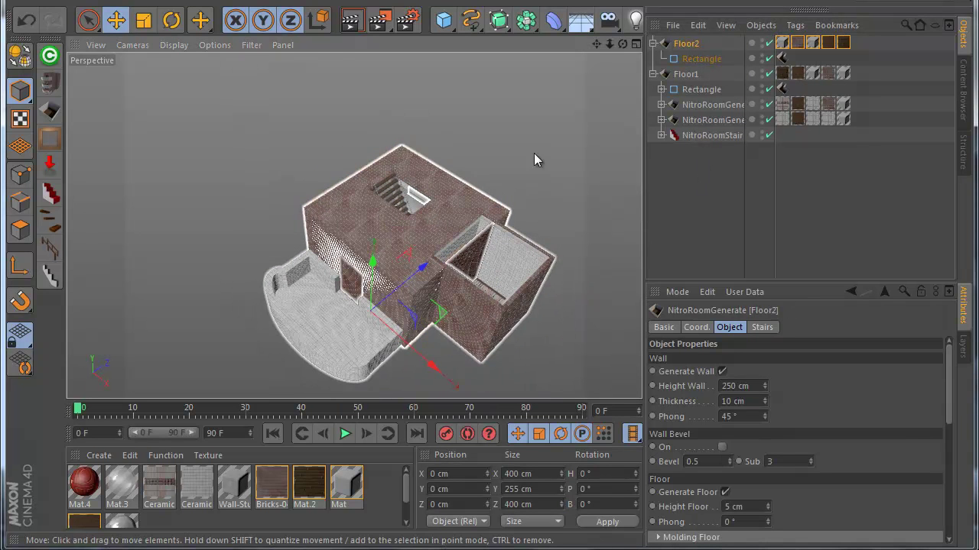
{"action": "left_click", "coordinate": [51, 85]}
{"action": "mouse_move", "coordinate": [681, 86]}
{"action": "left_mouse_down"}
{"action": "mouse_move", "coordinate": [677, 48]}
{"action": "mouse_move", "coordinate": [685, 74]}
{"action": "left_mouse_up"}
{"action": "left_click", "coordinate": [654, 59]}
{"action": "left_click", "coordinate": [676, 156]}
{"action": "left_click", "coordinate": [662, 74]}
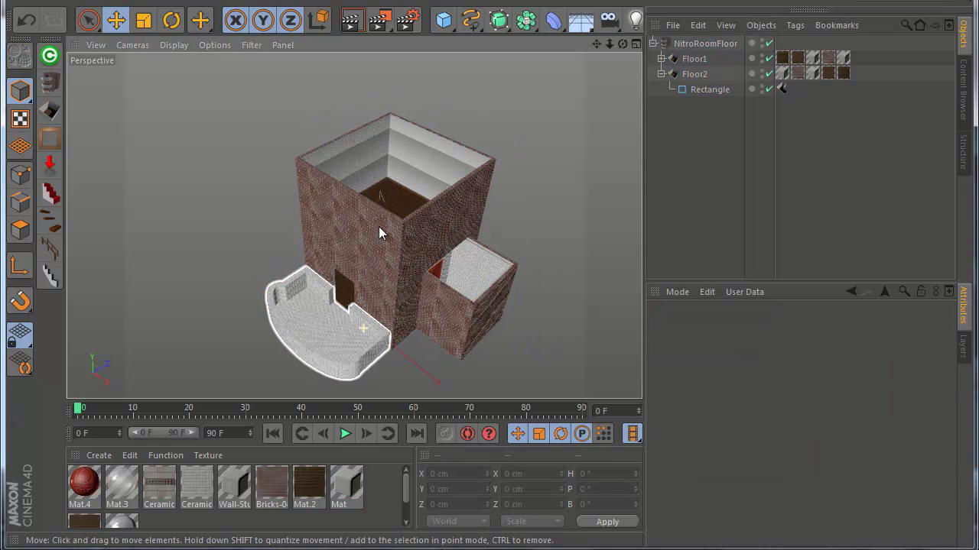
Add Floor1's NitroRoomStair to Floor2's Stairs list to cut the stair opening in the upper floor
{"action": "scroll", "coordinate": [379, 228], "scroll_direction": "up", "scroll_amount": 2}
{"action": "left_click_drag", "start_coordinate": [622, 44], "coordinate": [490, 341]}
{"action": "scroll", "coordinate": [413, 158], "scroll_direction": "up", "scroll_amount": 5}
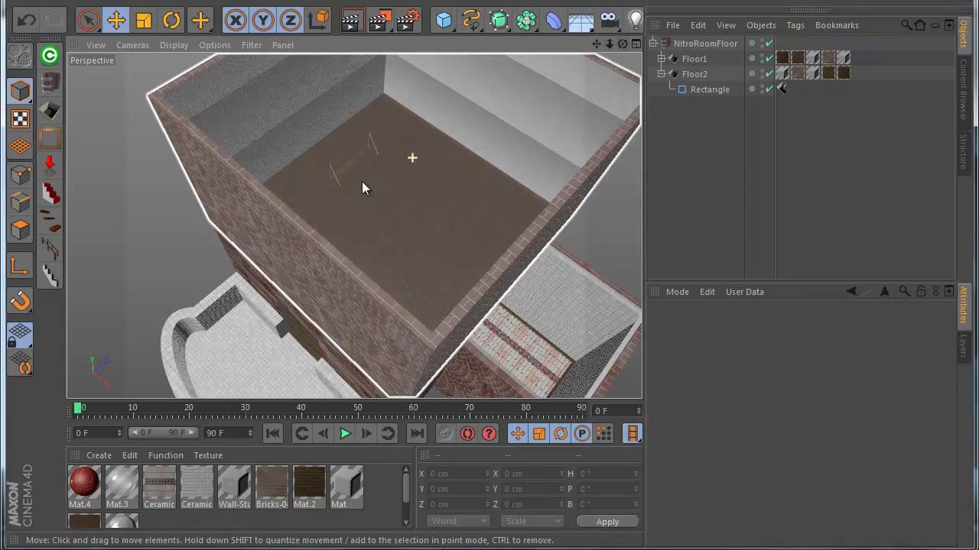
{"action": "scroll", "coordinate": [367, 167], "scroll_direction": "down", "scroll_amount": 3}
{"action": "scroll", "coordinate": [363, 176], "scroll_direction": "up", "scroll_amount": 8}
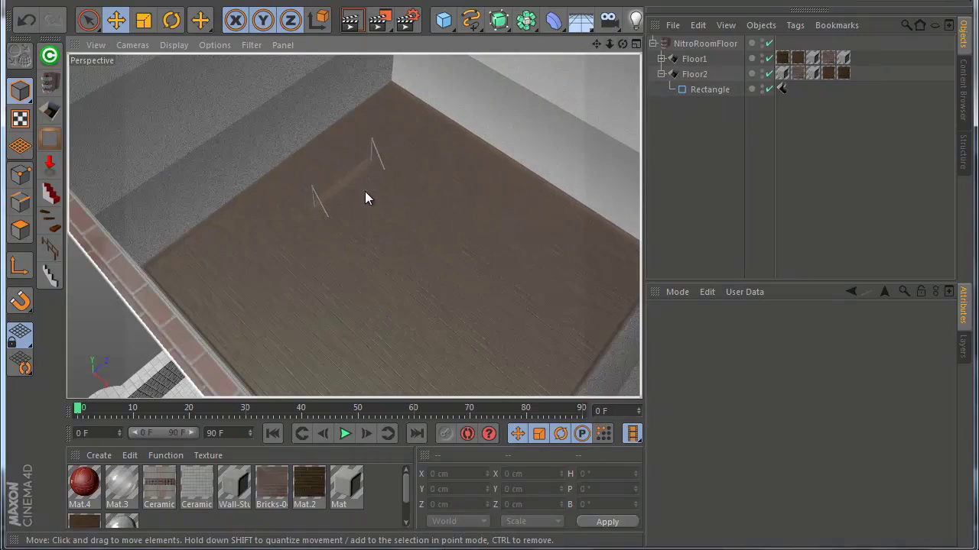
{"action": "scroll", "coordinate": [365, 198], "scroll_direction": "down", "scroll_amount": 3}
{"action": "left_click", "coordinate": [704, 75]}
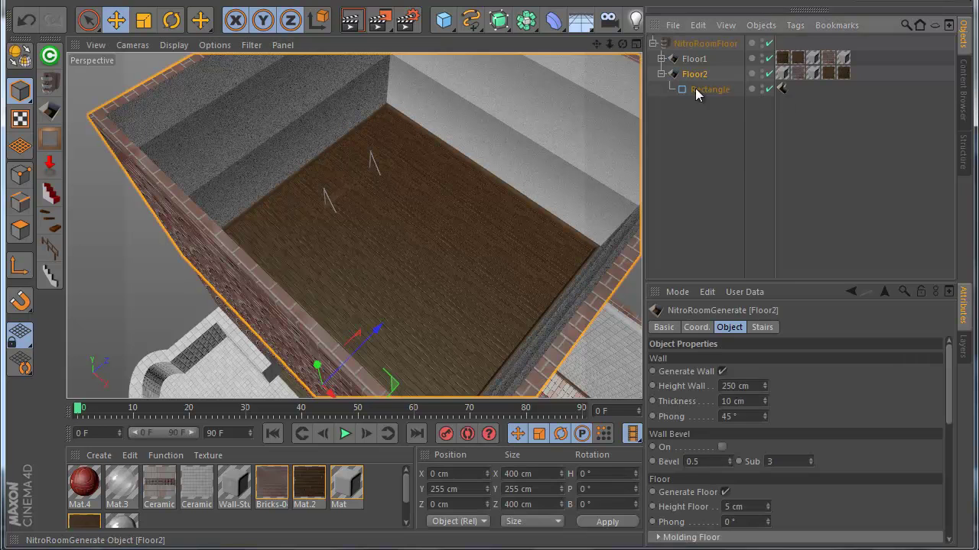
{"action": "left_click", "coordinate": [663, 59]}
{"action": "left_click", "coordinate": [761, 327]}
{"action": "left_click_drag", "start_coordinate": [708, 121], "coordinate": [753, 358]}
{"action": "left_click", "coordinate": [726, 233]}
{"action": "scroll", "coordinate": [393, 267], "scroll_direction": "down", "scroll_amount": 8}
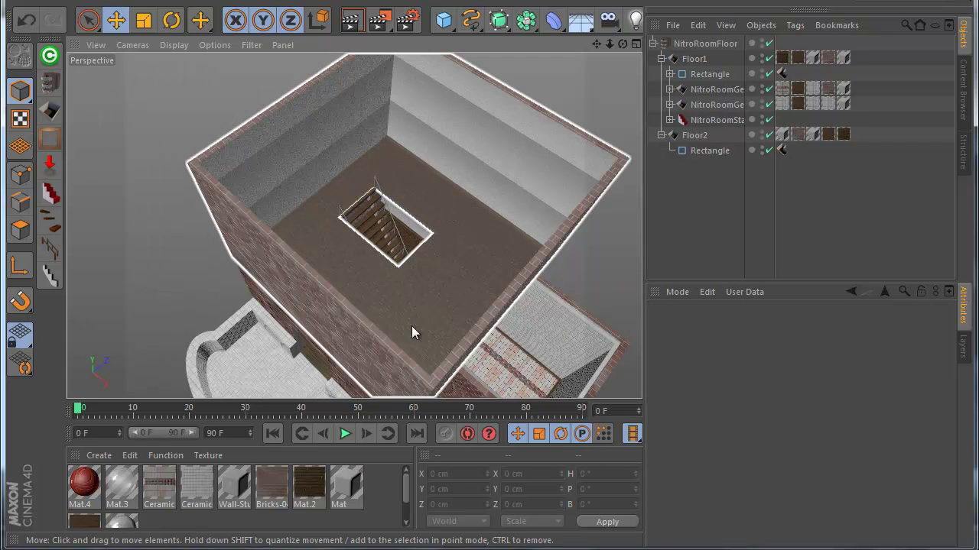
Turn on ShowOnly for the NitroRoomFloor object
{"action": "left_click_drag", "start_coordinate": [419, 289], "coordinate": [489, 339], "text": "alt"}
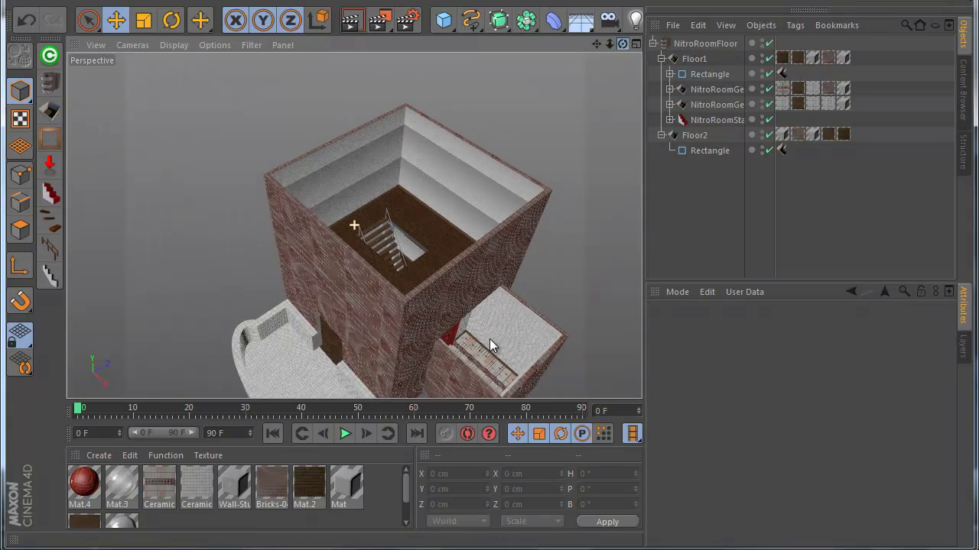
{"action": "left_click", "coordinate": [700, 46]}
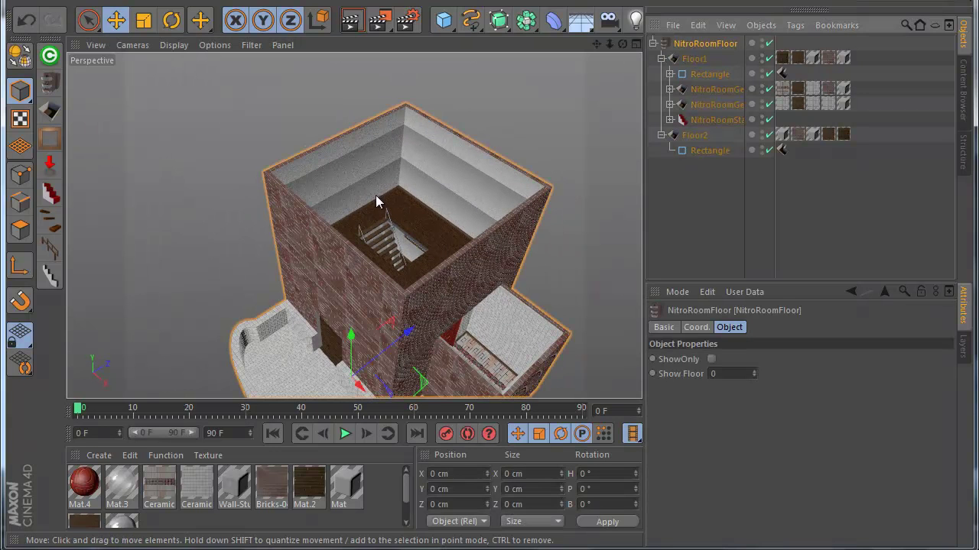
{"action": "scroll", "coordinate": [375, 195], "scroll_direction": "down", "scroll_amount": 2}
{"action": "left_click", "coordinate": [711, 359]}
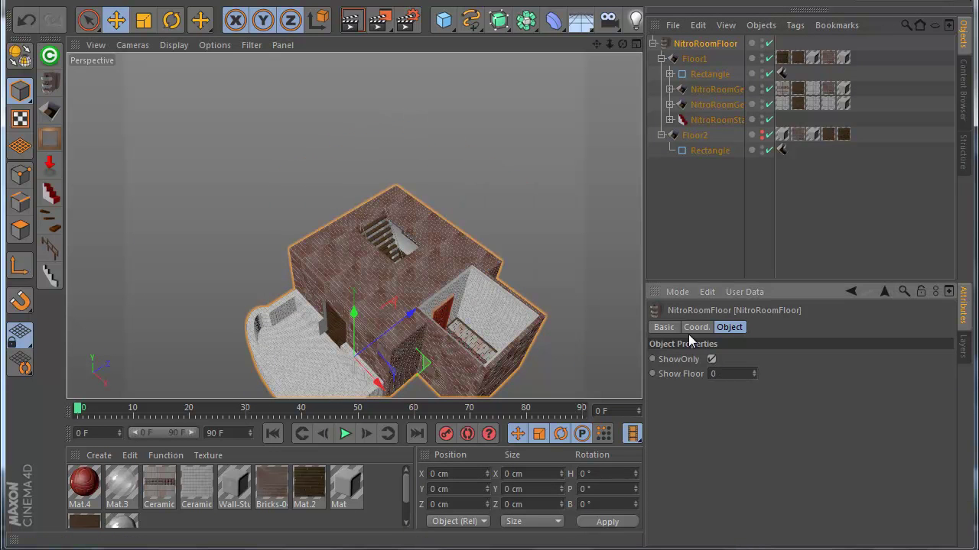
View Floor2 and Floor1 in isolation by selecting each, then return the selection to NitroRoomFloor
{"action": "left_click", "coordinate": [662, 59]}
{"action": "left_click", "coordinate": [692, 76]}
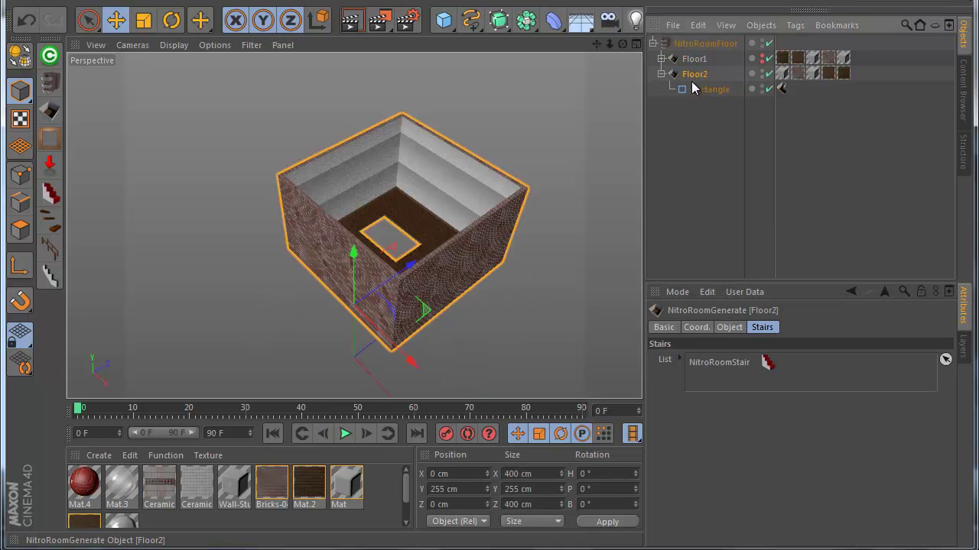
{"action": "left_click", "coordinate": [697, 61]}
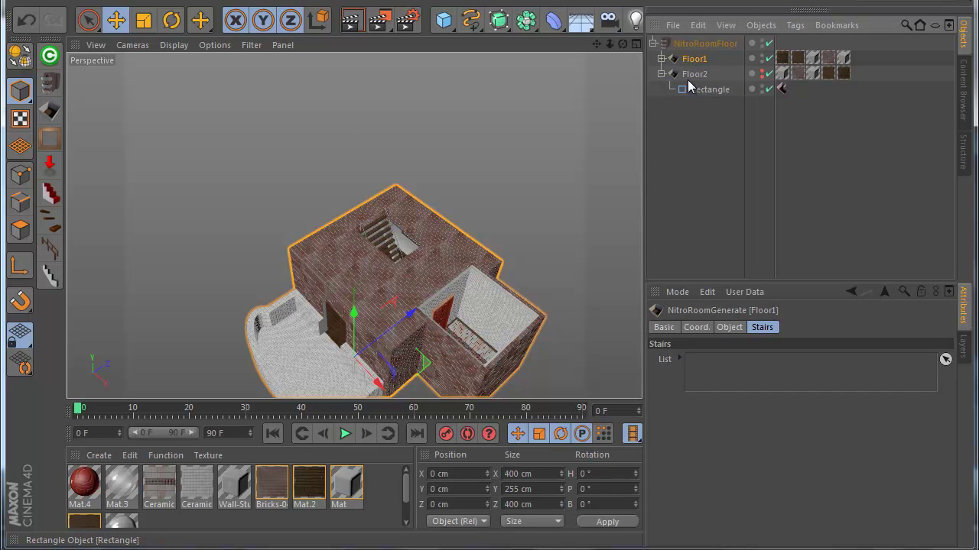
{"action": "left_click", "coordinate": [690, 76]}
{"action": "key", "text": "ctrl+z"}
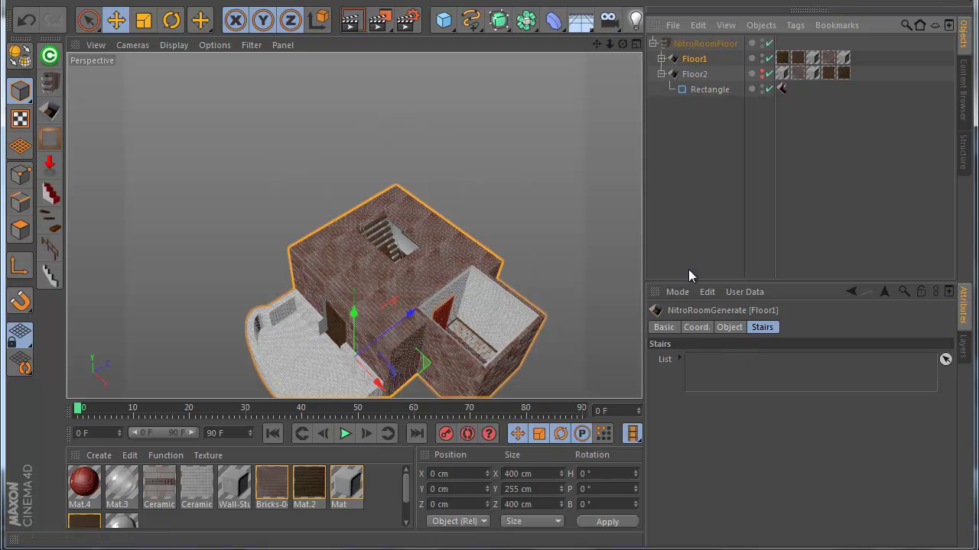
{"action": "key", "text": "ctrl+z"}
Switch Show Floor between 0 and 1 and leave it at 1 to display only Floor2
{"action": "left_click", "coordinate": [756, 371]}
{"action": "left_click", "coordinate": [755, 377]}
{"action": "left_click", "coordinate": [756, 369]}
{"action": "left_click", "coordinate": [754, 378]}
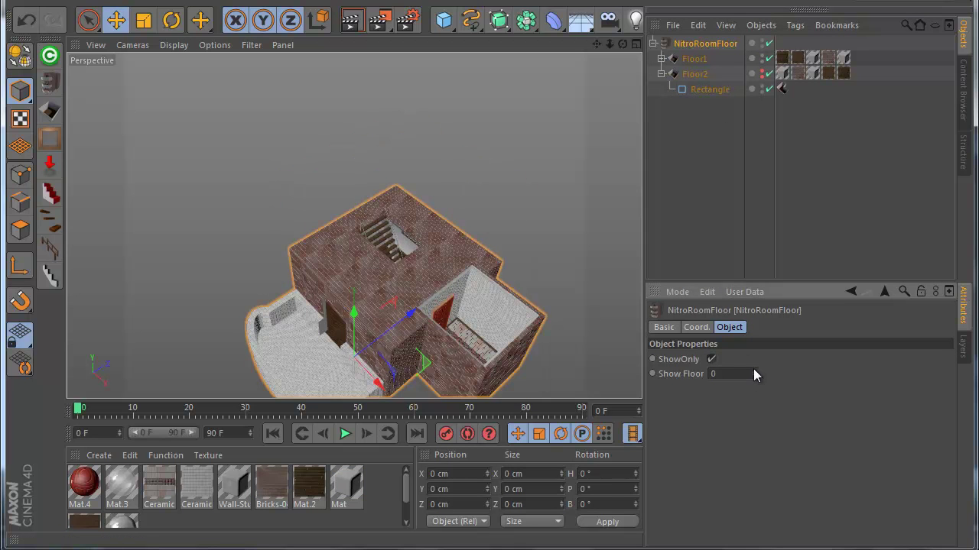
{"action": "left_click", "coordinate": [754, 371]}
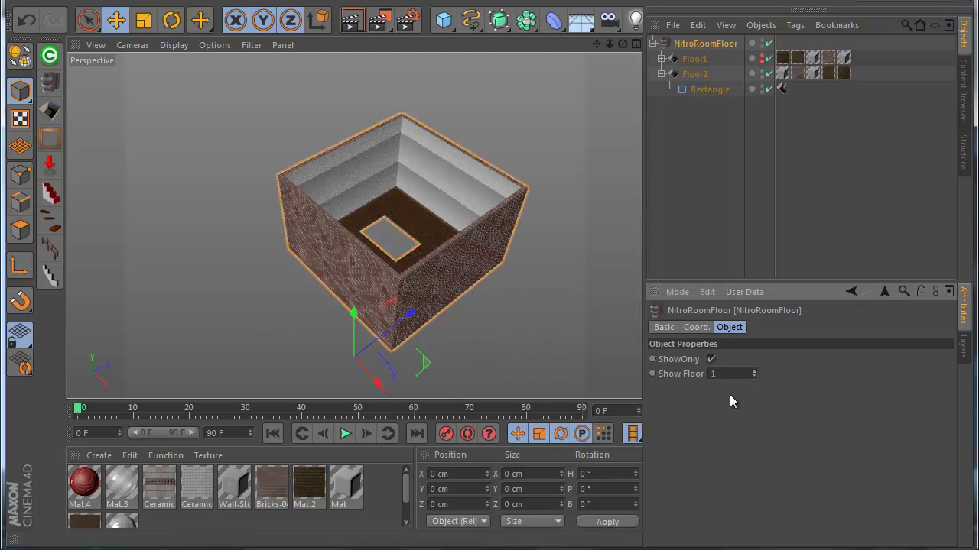
Duplicate Floor2's Rectangle and move the copy to about X 129 cm, Z 315 cm to extend the upper room
{"action": "scroll", "coordinate": [457, 186], "scroll_direction": "up", "scroll_amount": 3}
{"action": "left_click_drag", "start_coordinate": [621, 45], "coordinate": [585, 237]}
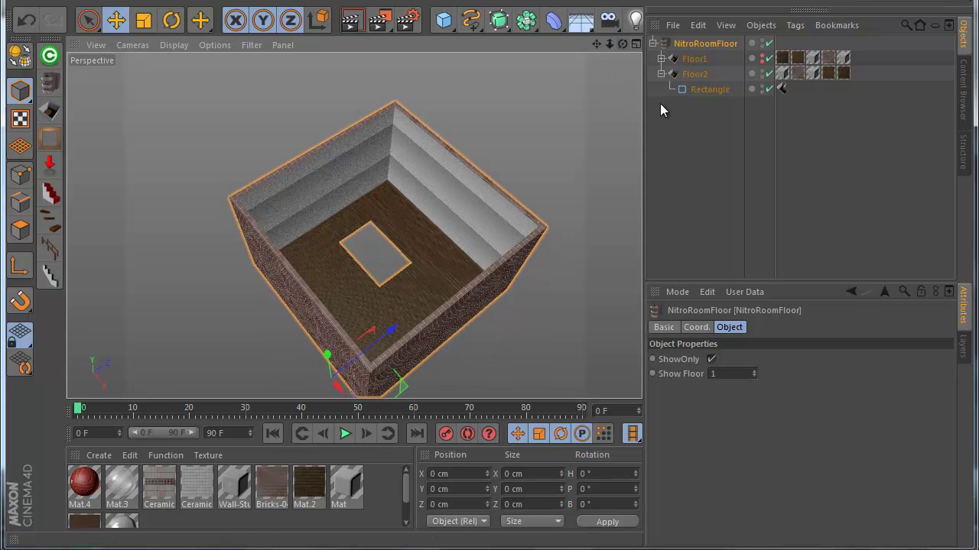
{"action": "left_click", "coordinate": [696, 90]}
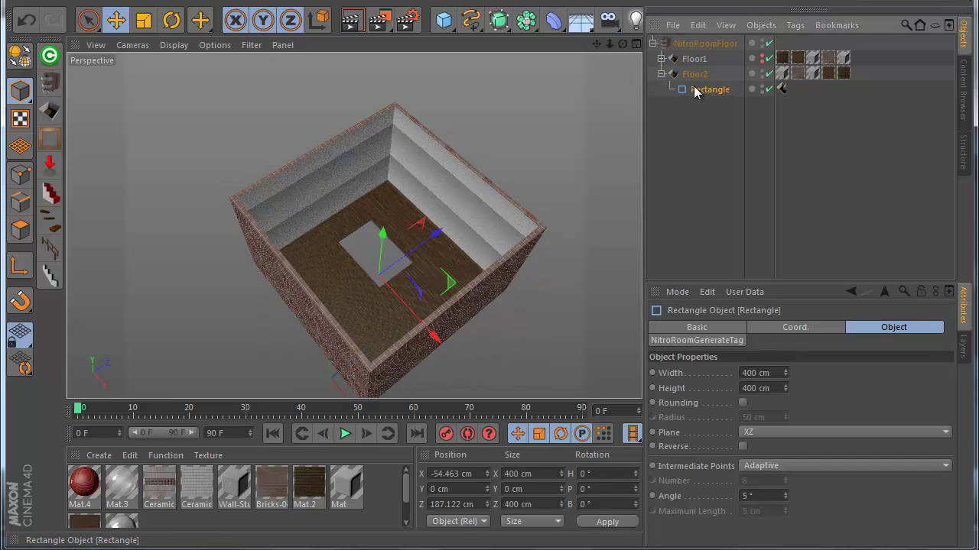
{"action": "left_click_drag", "start_coordinate": [710, 90], "coordinate": [699, 97], "text": "ctrl"}
{"action": "left_click_drag", "start_coordinate": [440, 306], "coordinate": [491, 368]}
{"action": "left_click_drag", "start_coordinate": [501, 276], "coordinate": [544, 258]}
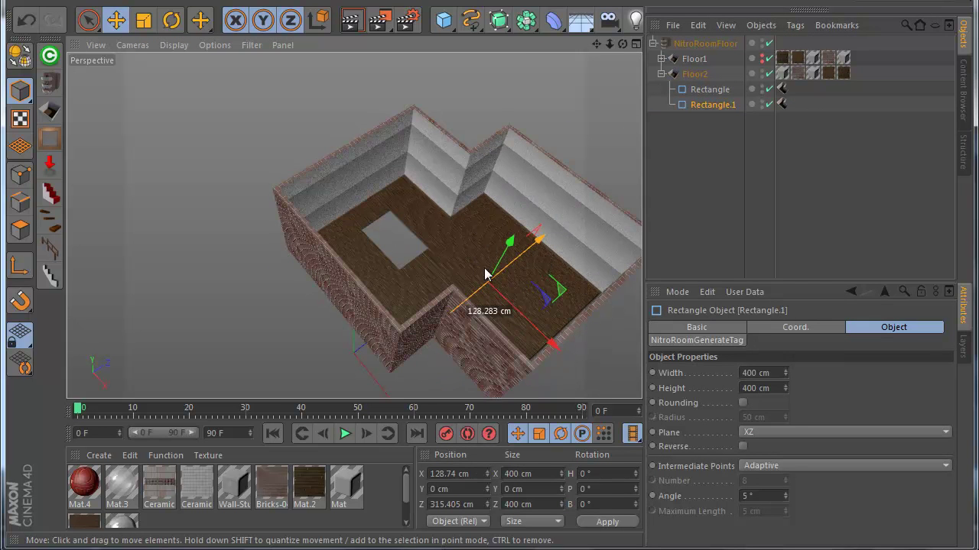
{"action": "scroll", "coordinate": [480, 284], "scroll_direction": "down", "scroll_amount": 2}
{"action": "left_click", "coordinate": [560, 253]}
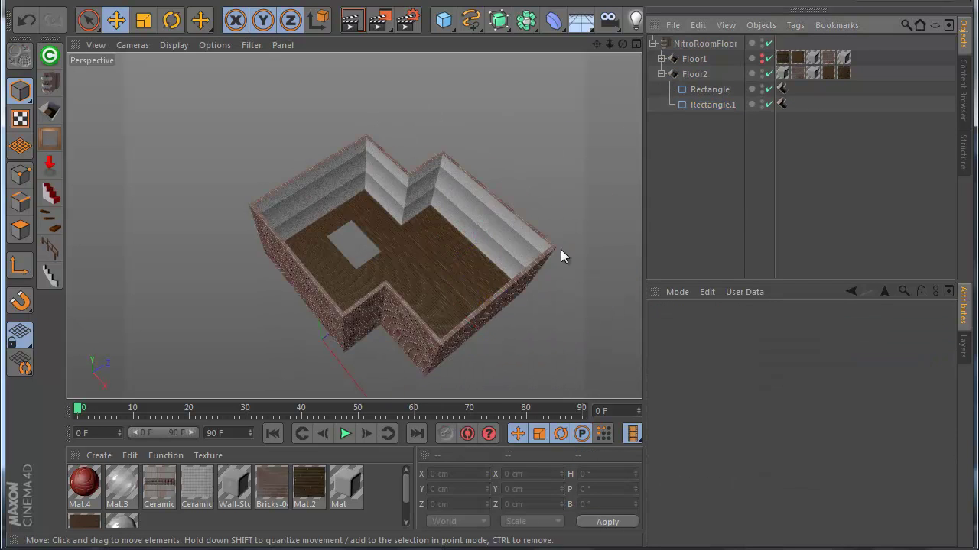
Add a NitroRoomPlacement object and widen the name column in the object hierarchy
{"action": "left_click", "coordinate": [49, 162]}
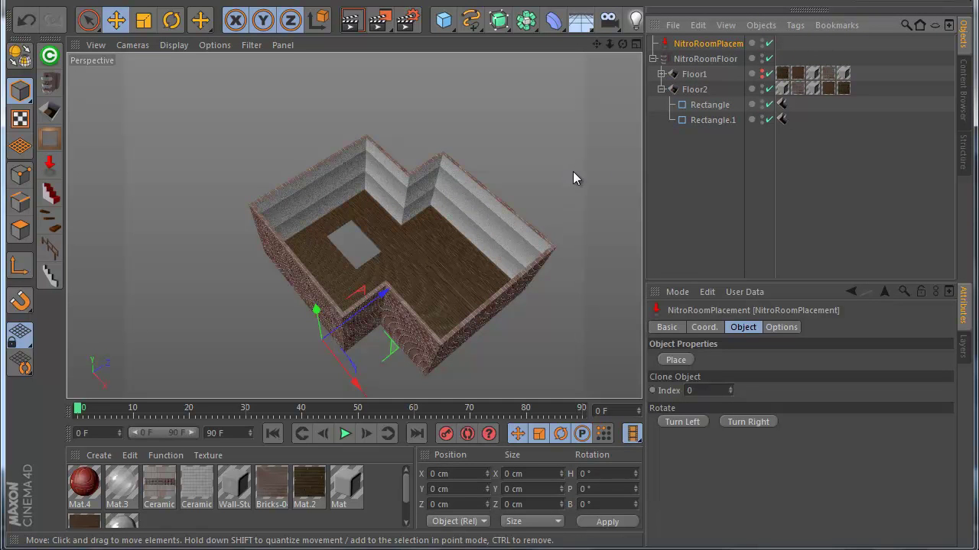
{"action": "left_click_drag", "start_coordinate": [774, 169], "coordinate": [800, 170]}
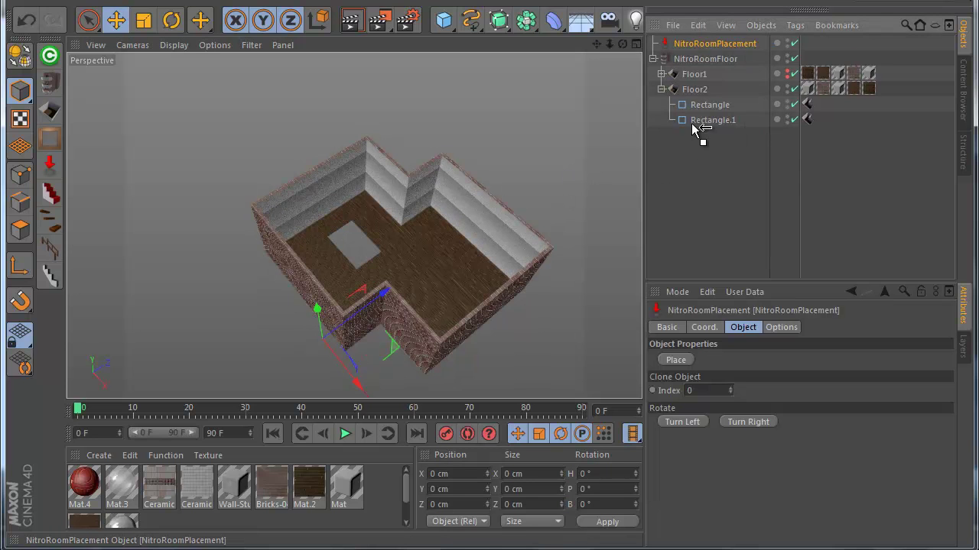
{"action": "left_click_drag", "start_coordinate": [692, 128], "coordinate": [693, 130]}
{"action": "left_click_drag", "start_coordinate": [686, 47], "coordinate": [686, 44]}
Load thirteen chair models, from Armstuhl_4 to Willhahn - Avera - 3, from the Content Browser's Arm chairs folder into the scene
{"action": "left_click", "coordinate": [593, 16]}
{"action": "left_click", "coordinate": [592, 75]}
{"action": "left_click_drag", "start_coordinate": [590, 361], "coordinate": [429, 133]}
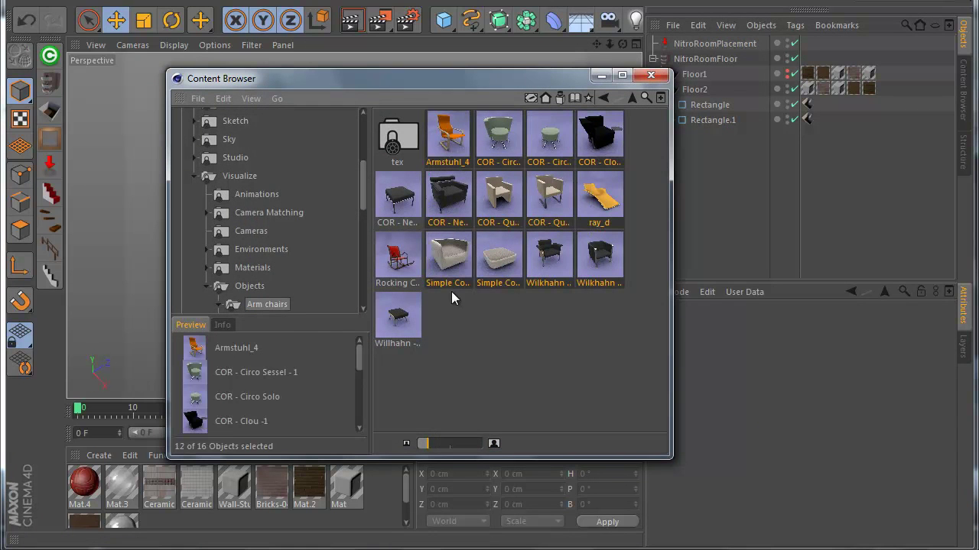
{"action": "left_click_drag", "start_coordinate": [385, 171], "coordinate": [413, 205]}
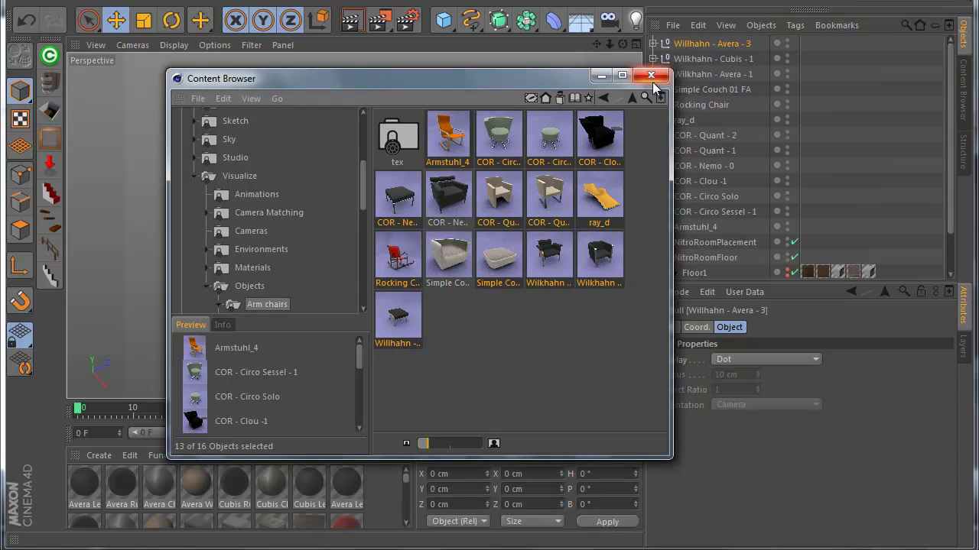
{"action": "left_click", "coordinate": [651, 75]}
Make all chair models from Willhahn - Avera - 3 to Armstuhl_4 children of NitroRoomPlacement and collapse its hierarchy
{"action": "scroll", "coordinate": [715, 114], "scroll_direction": "down", "scroll_amount": 2}
{"action": "left_click", "coordinate": [718, 180], "text": "shift"}
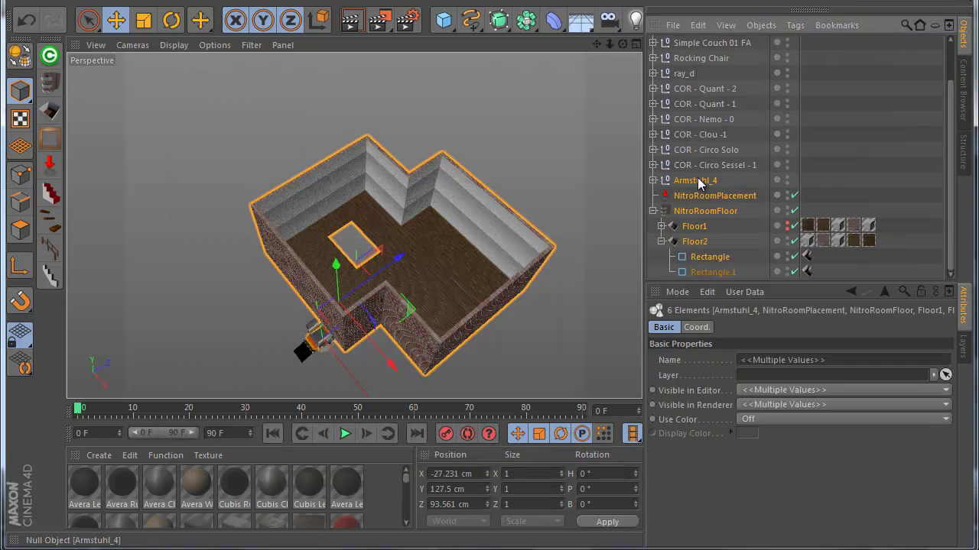
{"action": "left_click", "coordinate": [697, 181]}
{"action": "scroll", "coordinate": [698, 122], "scroll_direction": "up", "scroll_amount": 2}
{"action": "left_click", "coordinate": [694, 46], "text": "shift"}
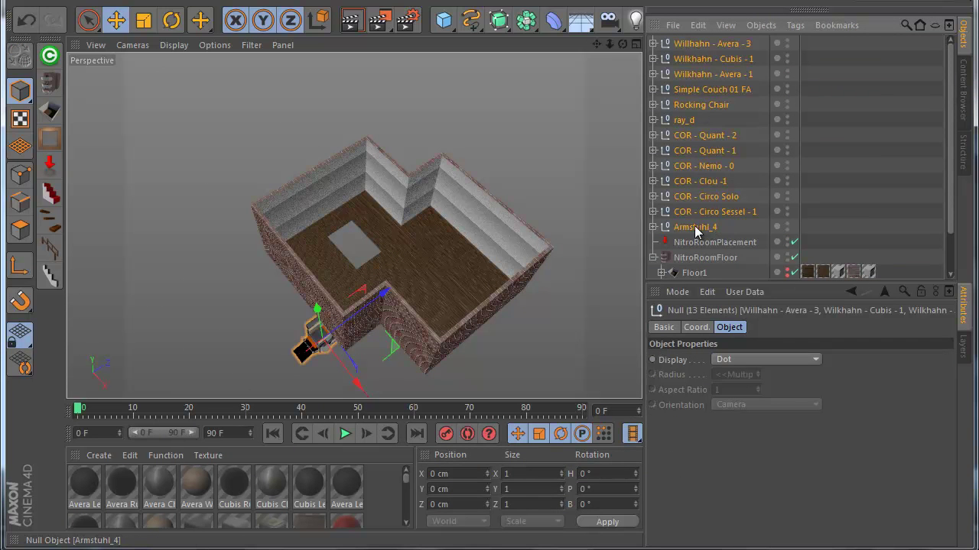
{"action": "left_click_drag", "start_coordinate": [679, 245], "coordinate": [680, 243]}
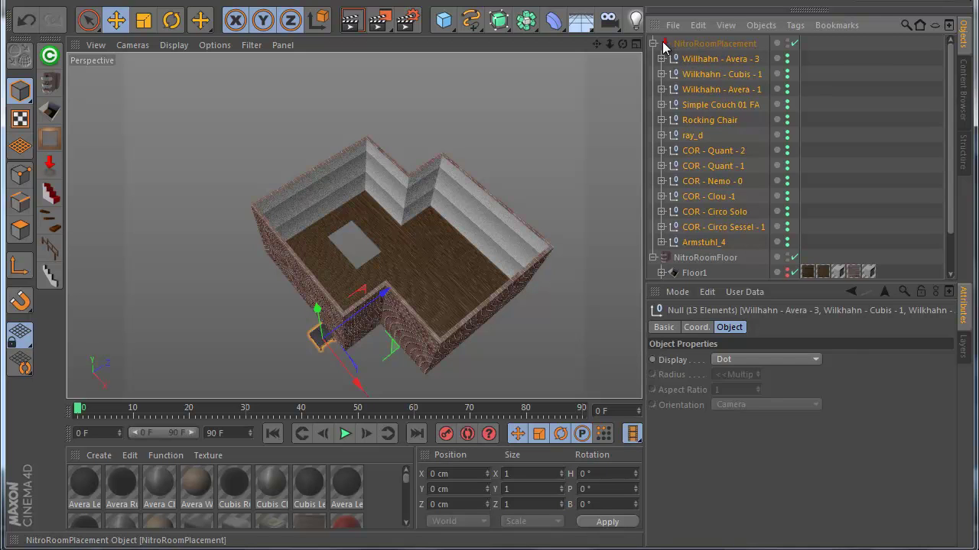
{"action": "left_click", "coordinate": [670, 44]}
{"action": "left_click", "coordinate": [653, 43]}
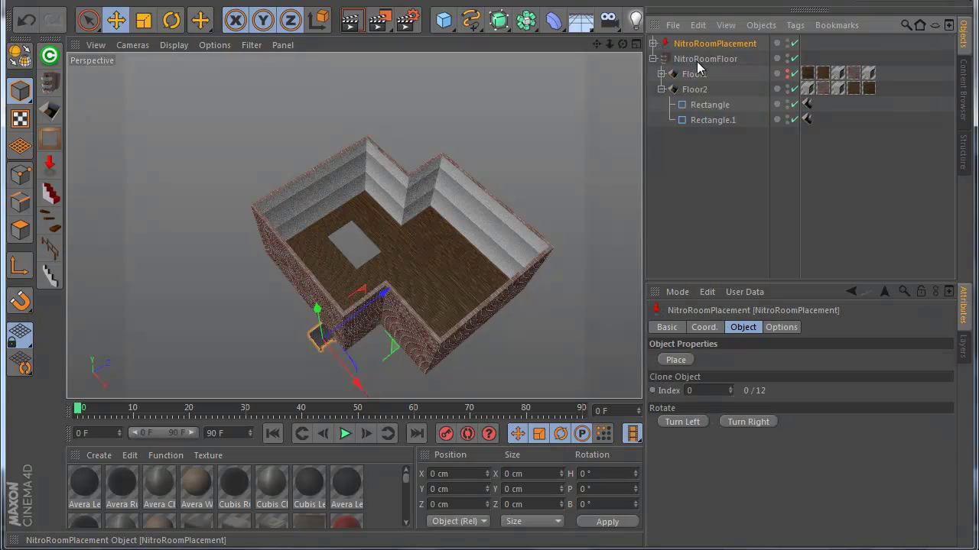
Move NitroRoomPlacement inside Floor2, below Rectangle.1, and select it
{"action": "left_click", "coordinate": [662, 89]}
{"action": "left_click_drag", "start_coordinate": [692, 59], "coordinate": [695, 126]}
{"action": "left_click", "coordinate": [703, 154]}
{"action": "left_click", "coordinate": [709, 118]}
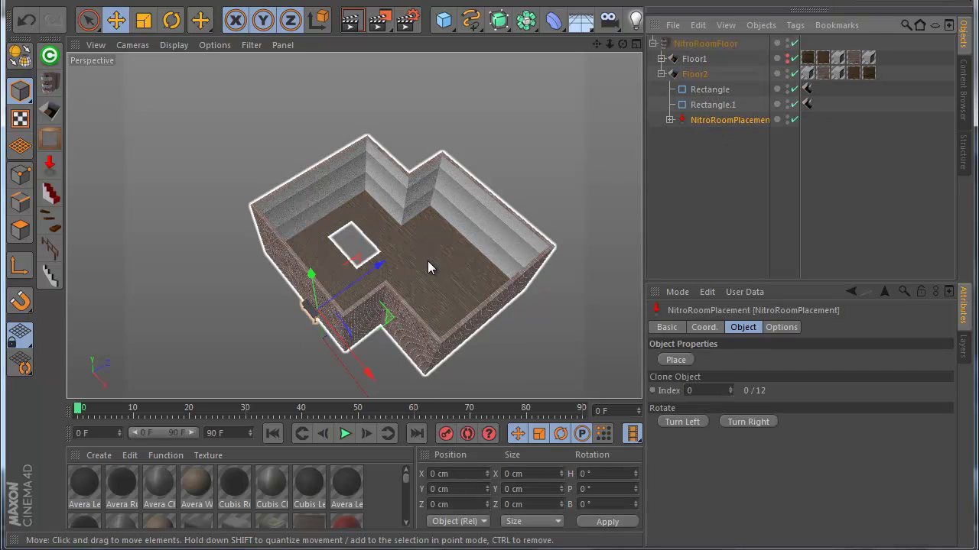
Move NitroRoomPlacement into the inner corner of Floor2's room, to about X -13 cm, Z 449 cm
{"action": "left_click_drag", "start_coordinate": [382, 263], "coordinate": [529, 207]}
{"action": "scroll", "coordinate": [451, 232], "scroll_direction": "up", "scroll_amount": 5}
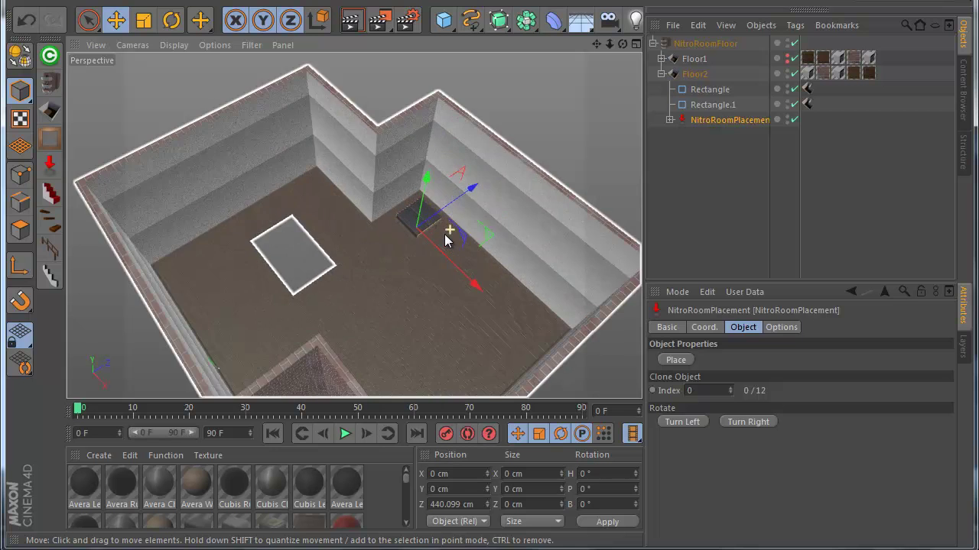
{"action": "left_click_drag", "start_coordinate": [456, 197], "coordinate": [459, 194]}
{"action": "scroll", "coordinate": [459, 194], "scroll_direction": "down", "scroll_amount": 4}
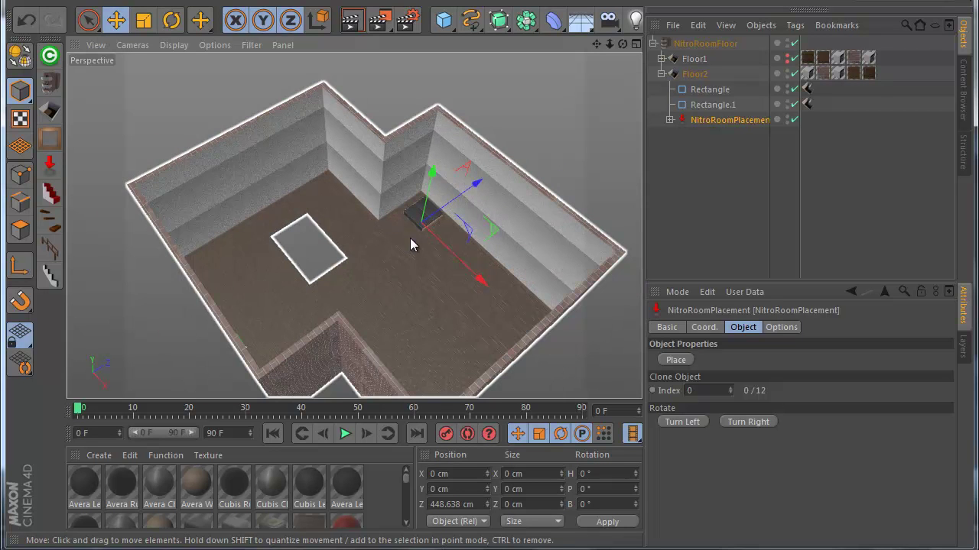
{"action": "scroll", "coordinate": [409, 237], "scroll_direction": "up", "scroll_amount": 3}
{"action": "left_click", "coordinate": [781, 327]}
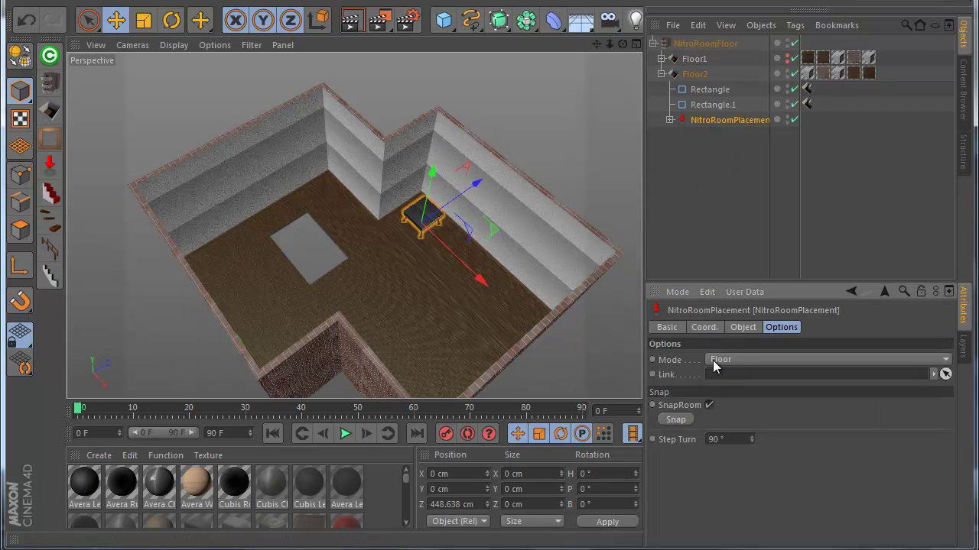
{"action": "left_click", "coordinate": [743, 328]}
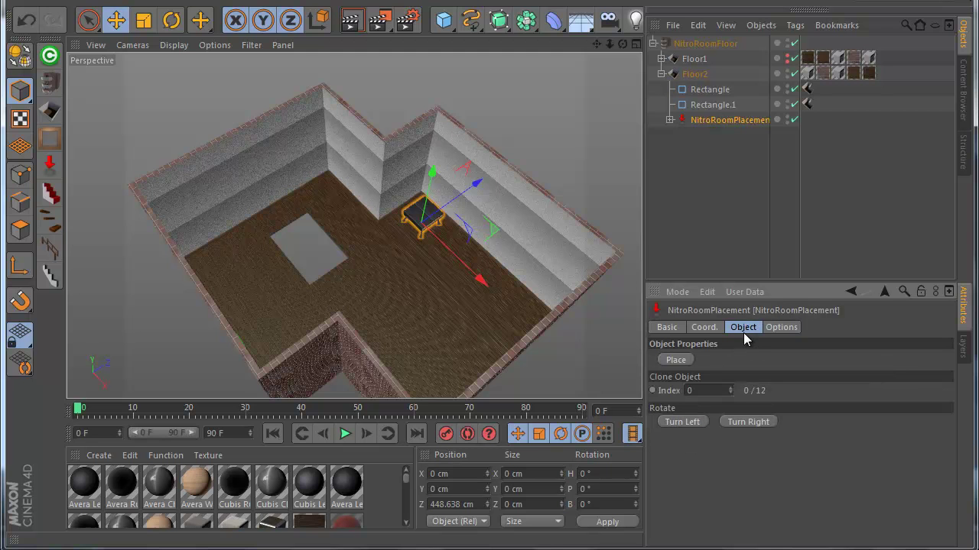
{"action": "left_click", "coordinate": [477, 274]}
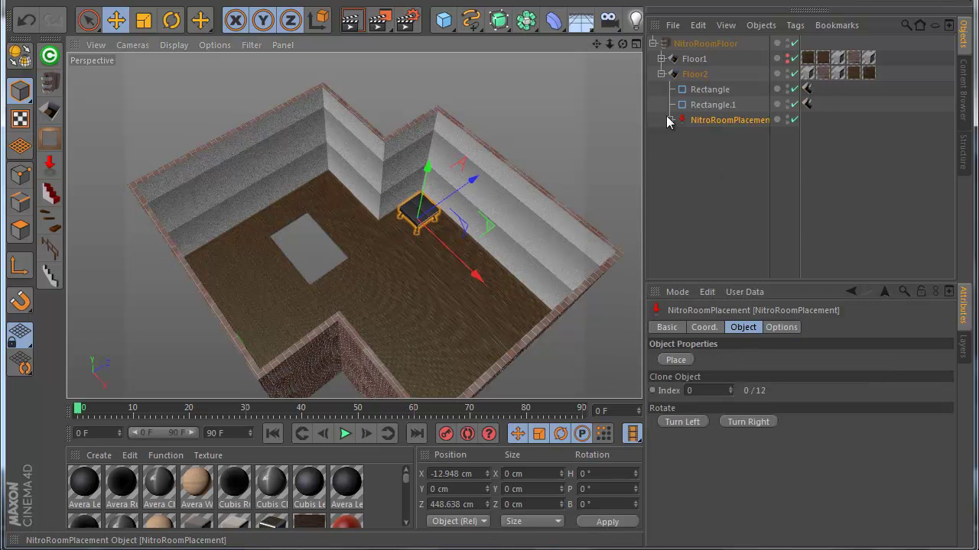
Try several chair models in NitroRoomPlacement, including COR - Circo Sessel - 1, and set its clone index to 12 for Armstuhl_4
{"action": "left_click", "coordinate": [670, 120]}
{"action": "scroll", "coordinate": [521, 176], "scroll_direction": "down", "scroll_amount": 1}
{"action": "left_click", "coordinate": [751, 165]}
{"action": "left_click", "coordinate": [727, 258]}
{"action": "scroll", "coordinate": [682, 207], "scroll_direction": "down", "scroll_amount": 1}
{"action": "left_click", "coordinate": [726, 135]}
{"action": "left_click", "coordinate": [724, 226]}
{"action": "left_click", "coordinate": [722, 257]}
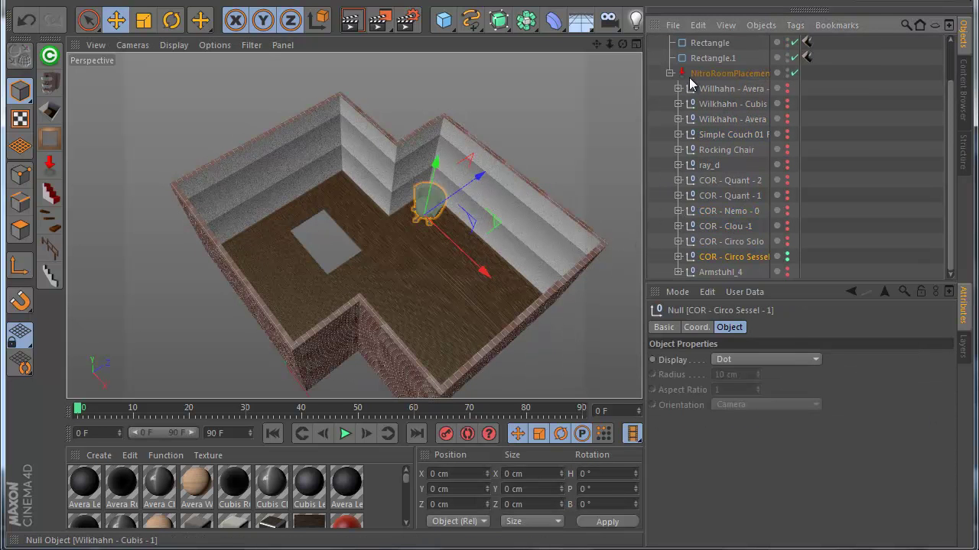
{"action": "left_click", "coordinate": [731, 388]}
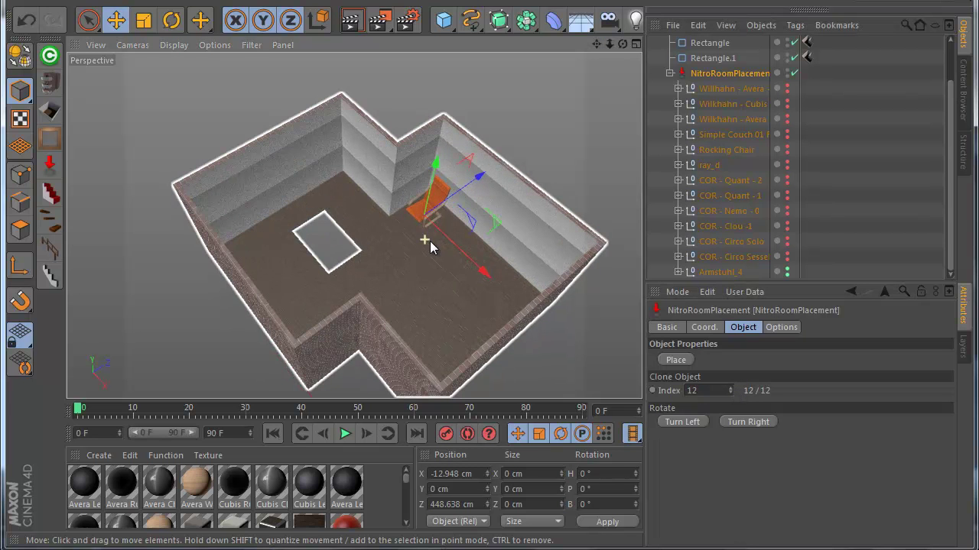
Place an Armstuhl_4 copy in the room's corner and frame the room in a maximized Top view
{"action": "left_click", "coordinate": [682, 362]}
{"action": "left_click_drag", "start_coordinate": [465, 267], "coordinate": [532, 307]}
{"action": "key", "text": "ctrl+z"}
{"action": "middle_click", "coordinate": [506, 220]}
{"action": "middle_click", "coordinate": [513, 142]}
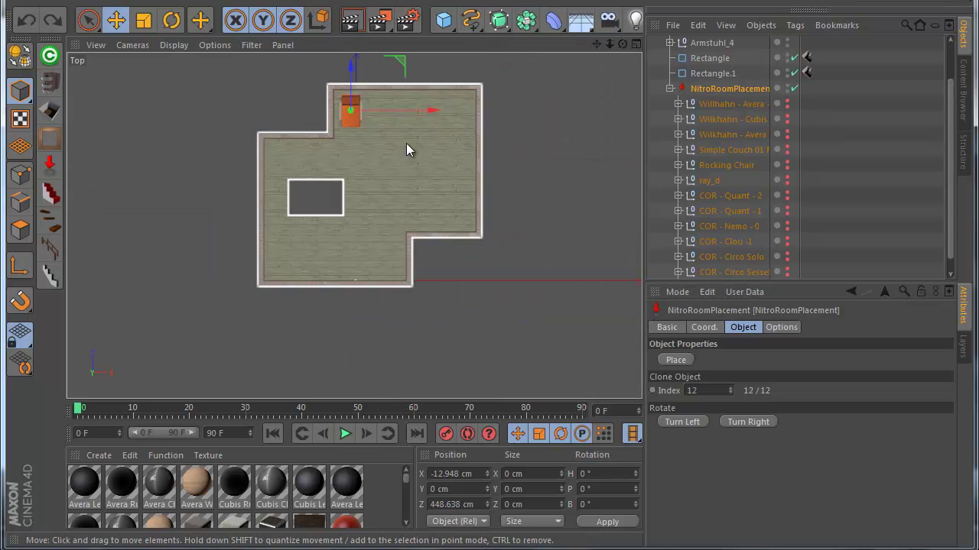
{"action": "middle_click_drag", "start_coordinate": [426, 169], "coordinate": [380, 97], "text": "alt"}
{"action": "left_click_drag", "start_coordinate": [592, 48], "coordinate": [488, 338]}
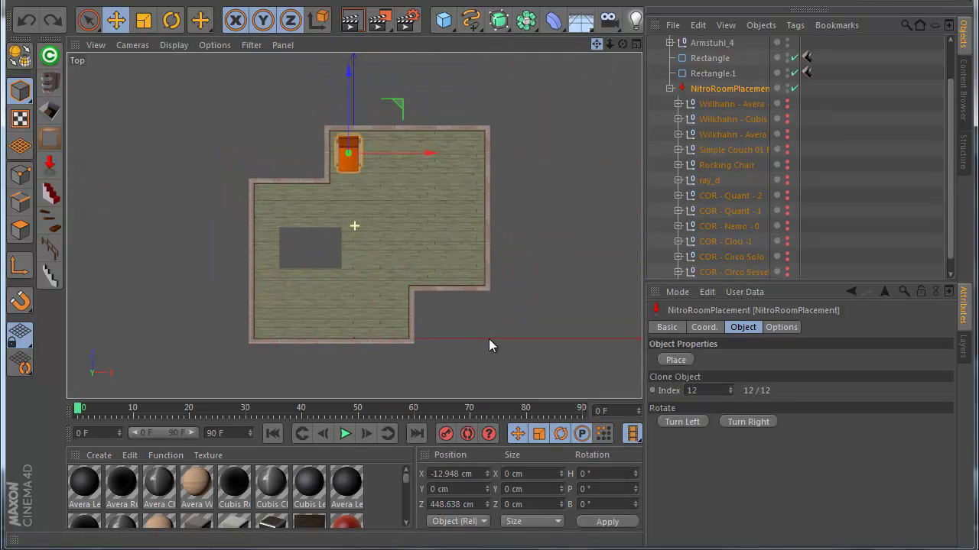
Place two more Armstuhl_4 copies, one in the room's upper-right corner and one against the right wall, rotated to face inward
{"action": "left_click_drag", "start_coordinate": [415, 138], "coordinate": [584, 195]}
{"action": "left_click", "coordinate": [684, 362]}
{"action": "left_click_drag", "start_coordinate": [454, 66], "coordinate": [461, 172]}
{"action": "left_click", "coordinate": [697, 422]}
{"action": "left_click", "coordinate": [696, 422]}
{"action": "left_click", "coordinate": [696, 422]}
{"action": "left_click", "coordinate": [696, 422]}
{"action": "left_click", "coordinate": [697, 422]}
Move the placement object to about X 78 cm, Z 59 cm, turn it inward, and place a Simple Couch 01 FA there
{"action": "left_click_drag", "start_coordinate": [535, 241], "coordinate": [377, 364]}
{"action": "left_click", "coordinate": [696, 422]}
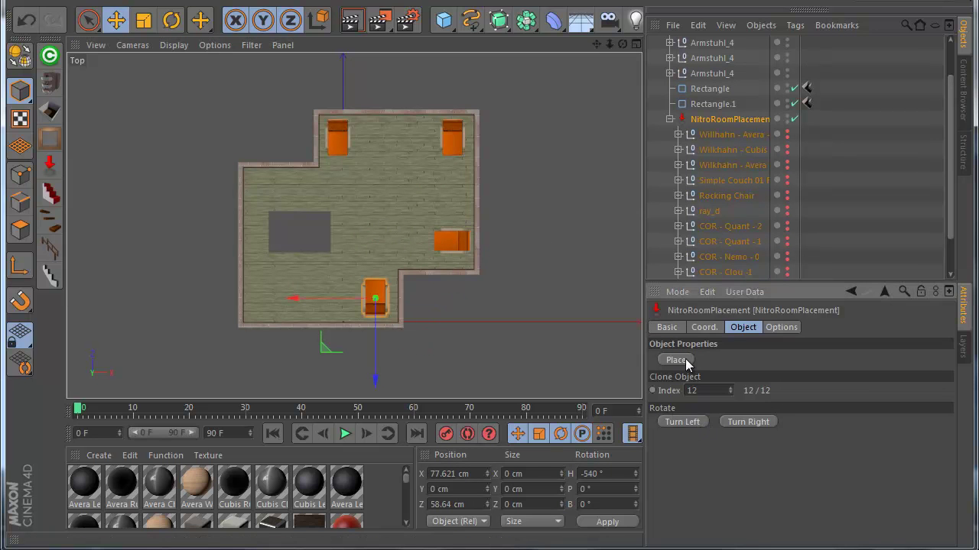
{"action": "left_click", "coordinate": [711, 212]}
{"action": "left_click", "coordinate": [716, 180]}
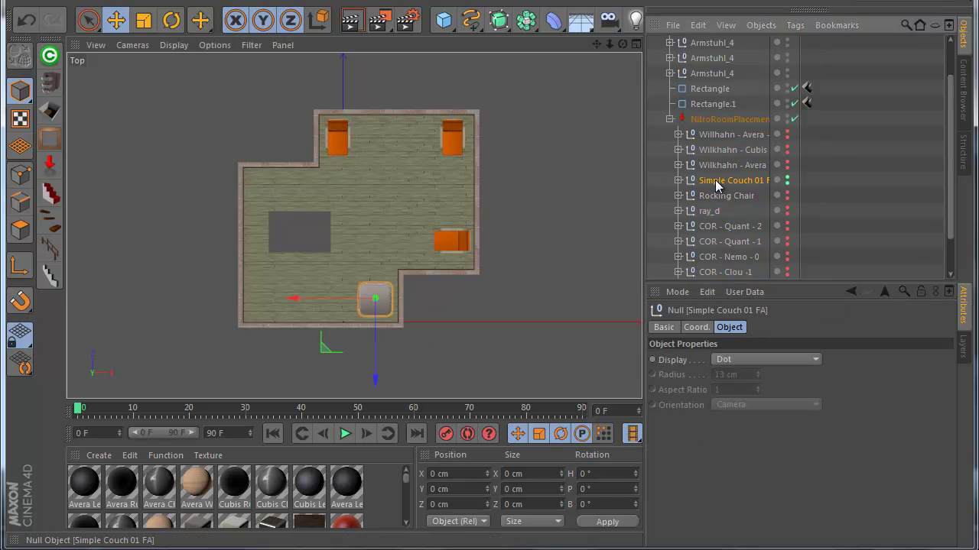
{"action": "left_click", "coordinate": [702, 120]}
{"action": "left_click", "coordinate": [675, 360]}
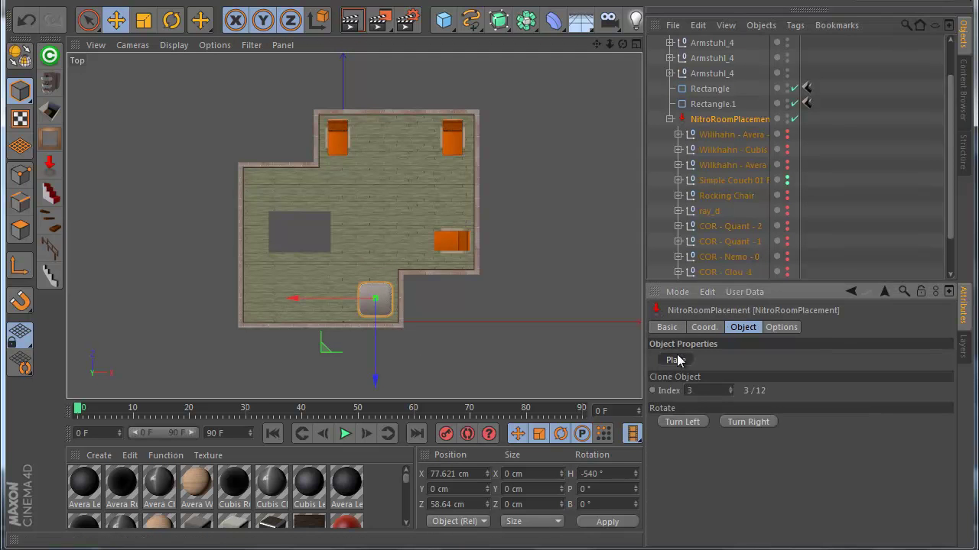
Return to the Perspective view, deselect everything and collapse Floor2's hierarchy
{"action": "middle_click", "coordinate": [244, 149]}
{"action": "middle_click", "coordinate": [244, 149]}
{"action": "left_click", "coordinate": [822, 230]}
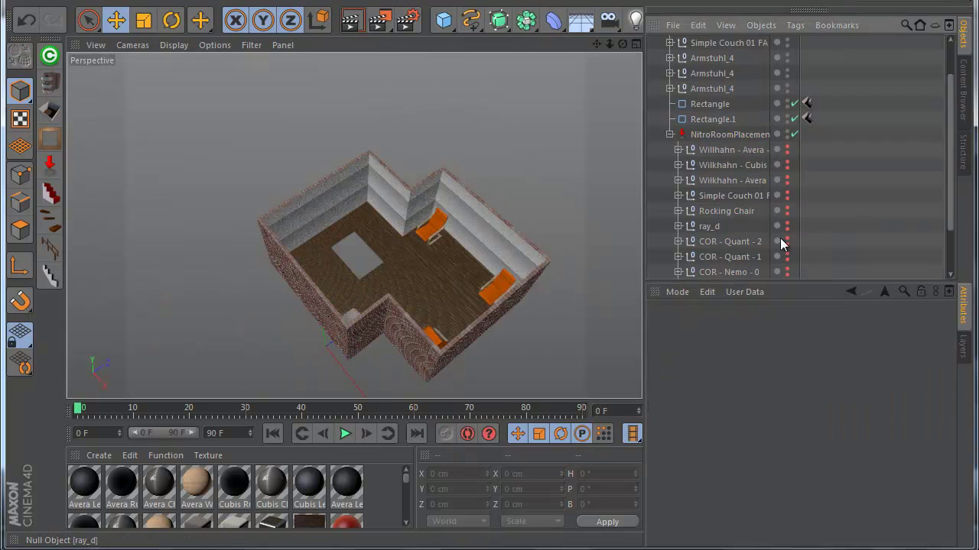
{"action": "scroll", "coordinate": [490, 237], "scroll_direction": "down", "scroll_amount": 2}
{"action": "scroll", "coordinate": [723, 170], "scroll_direction": "up", "scroll_amount": 1}
{"action": "left_click", "coordinate": [662, 74]}
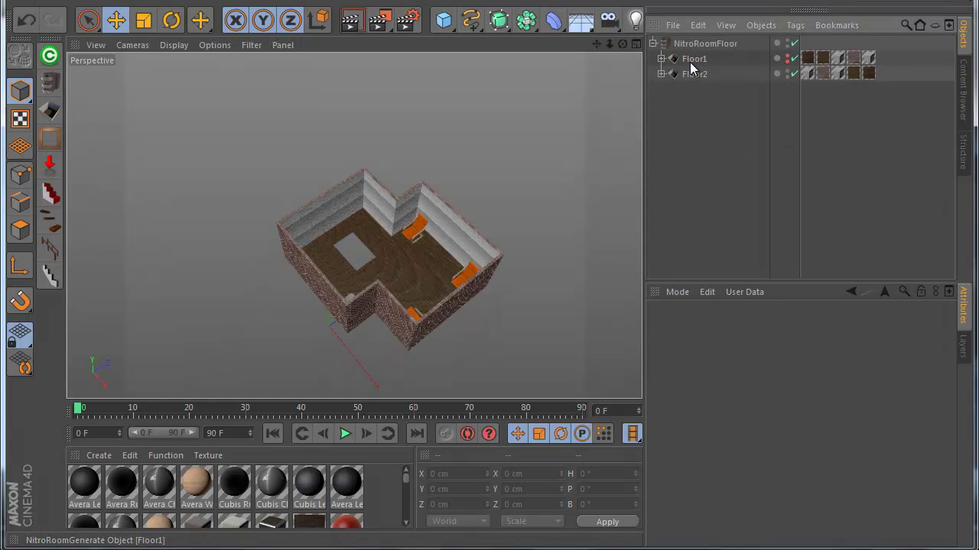
View Floor1 and the furnished Floor2 in isolation by selecting each floor in turn
{"action": "left_click", "coordinate": [693, 59]}
{"action": "left_click_drag", "start_coordinate": [467, 291], "coordinate": [428, 290], "text": "alt"}
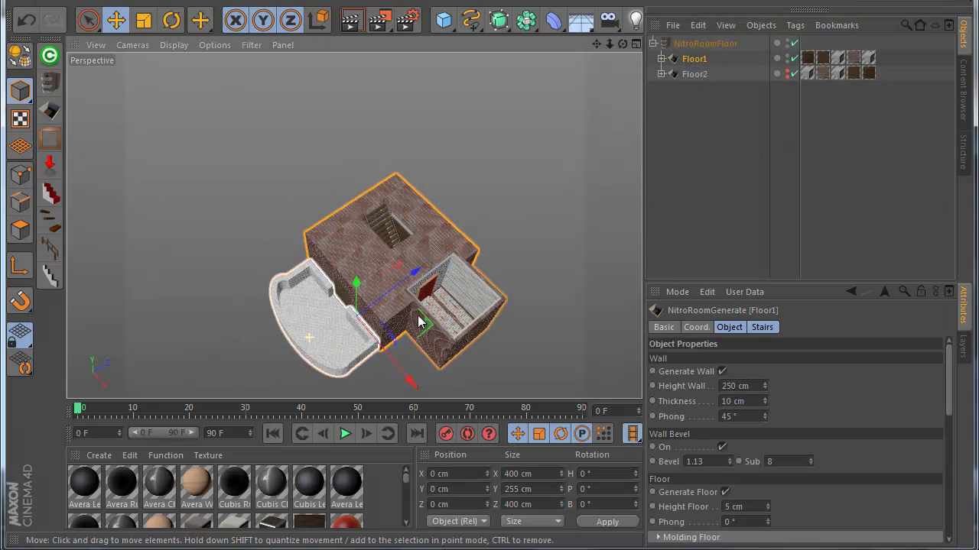
{"action": "left_click", "coordinate": [704, 44]}
{"action": "scroll", "coordinate": [405, 285], "scroll_direction": "up", "scroll_amount": 2}
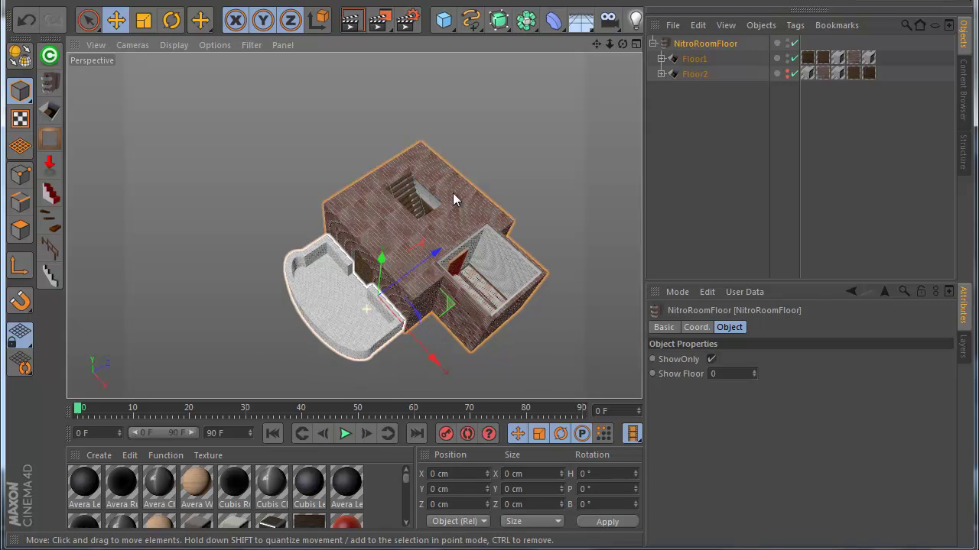
{"action": "left_click", "coordinate": [695, 61]}
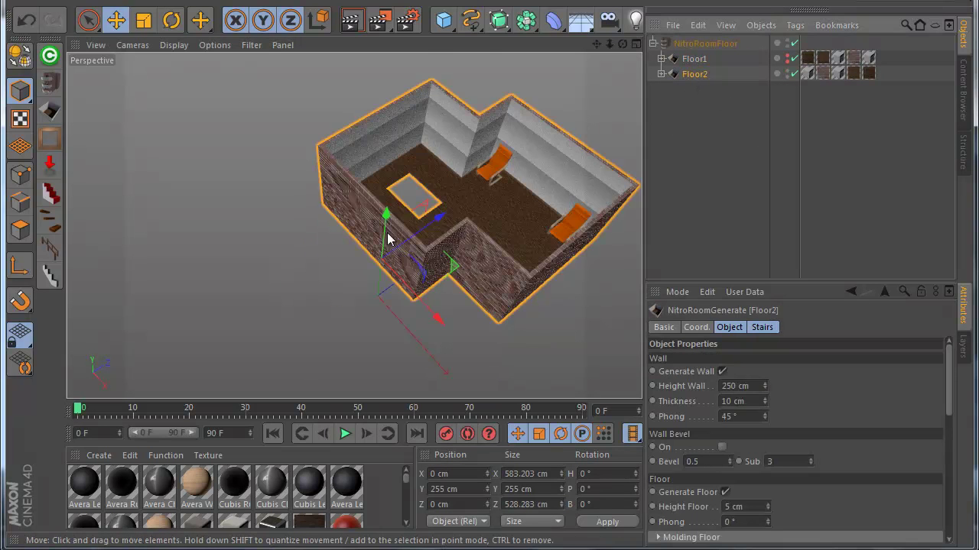
{"action": "scroll", "coordinate": [389, 236], "scroll_direction": "down", "scroll_amount": 2}
{"action": "scroll", "coordinate": [447, 195], "scroll_direction": "up", "scroll_amount": 2}
{"action": "scroll", "coordinate": [363, 202], "scroll_direction": "down", "scroll_amount": 2}
{"action": "scroll", "coordinate": [390, 191], "scroll_direction": "up", "scroll_amount": 2}
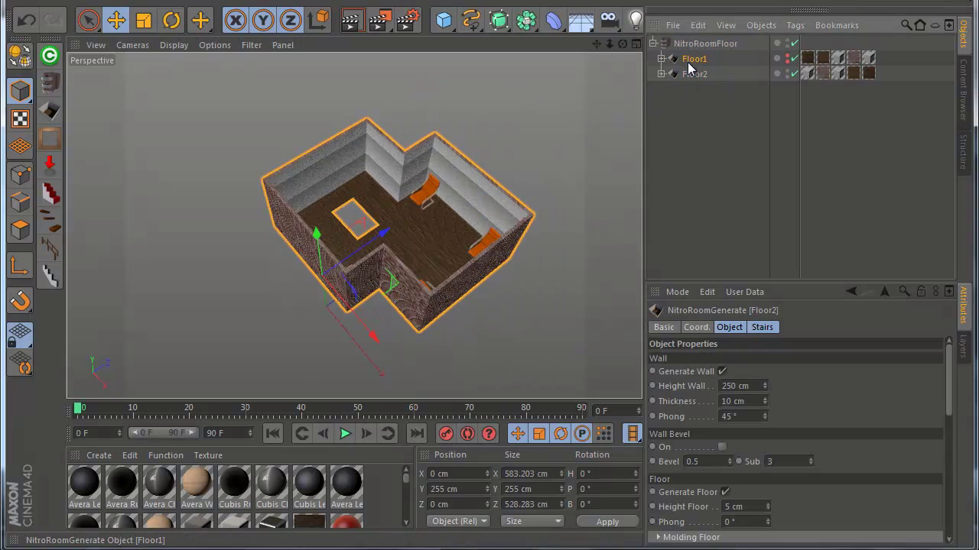
{"action": "scroll", "coordinate": [451, 233], "scroll_direction": "up", "scroll_amount": 3}
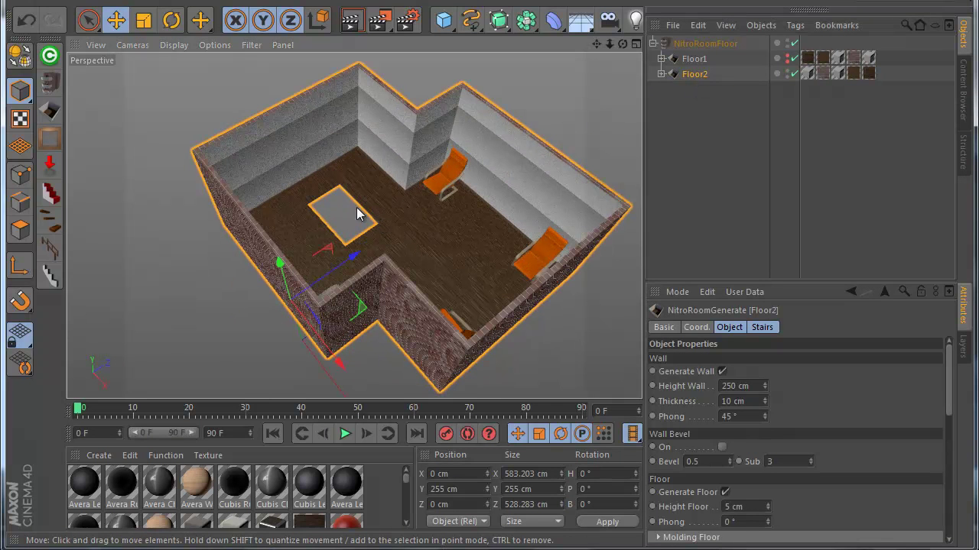
{"action": "scroll", "coordinate": [413, 224], "scroll_direction": "down", "scroll_amount": 3}
{"action": "scroll", "coordinate": [403, 179], "scroll_direction": "up", "scroll_amount": 3}
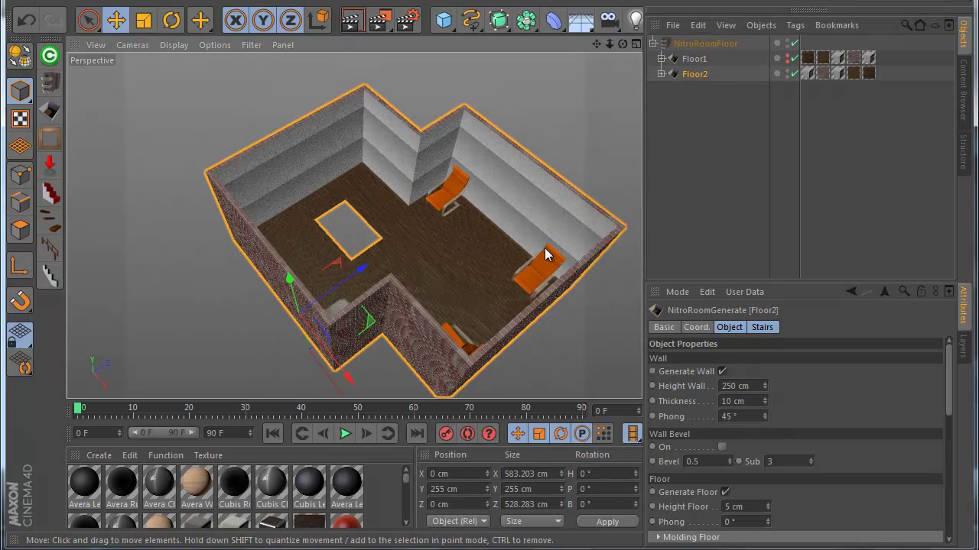
Expand Floor2's hierarchy to examine the furniture placed inside it
{"action": "left_click", "coordinate": [666, 82]}
{"action": "left_click", "coordinate": [662, 74]}
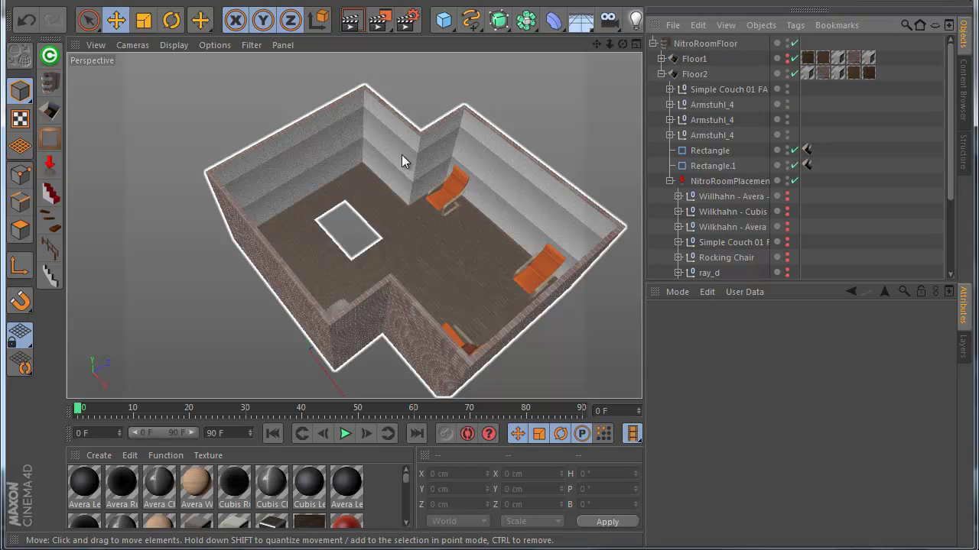
{"action": "scroll", "coordinate": [392, 222], "scroll_direction": "down", "scroll_amount": 3}
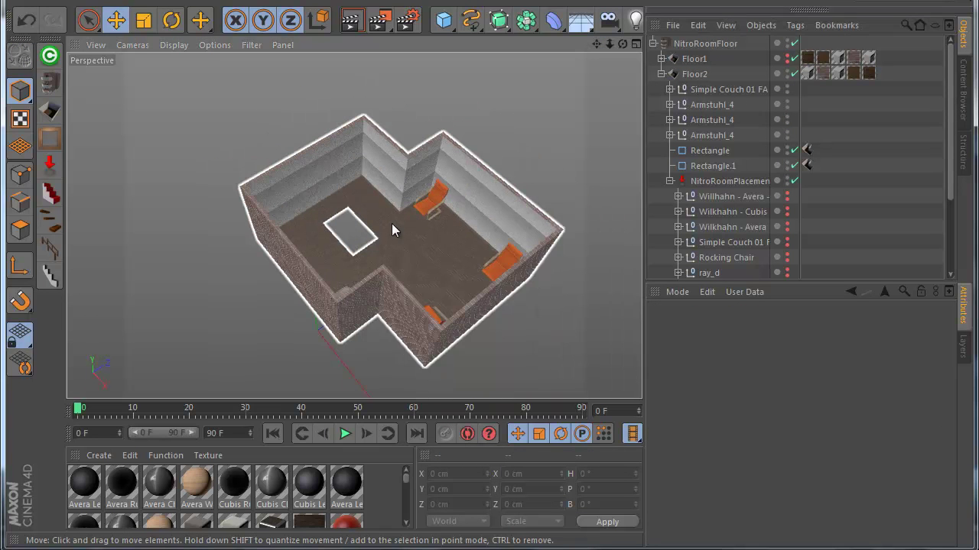
Collapse the existing furniture placement object in Floor2 and add a new NitroRoomPlacement object
{"action": "scroll", "coordinate": [417, 199], "scroll_direction": "up", "scroll_amount": 3}
{"action": "left_click", "coordinate": [669, 181]}
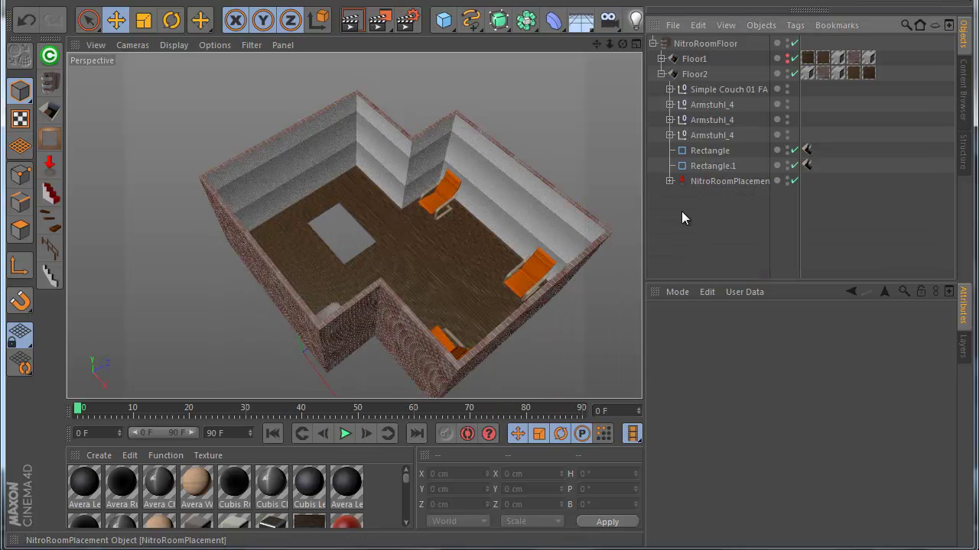
{"action": "left_click", "coordinate": [50, 162]}
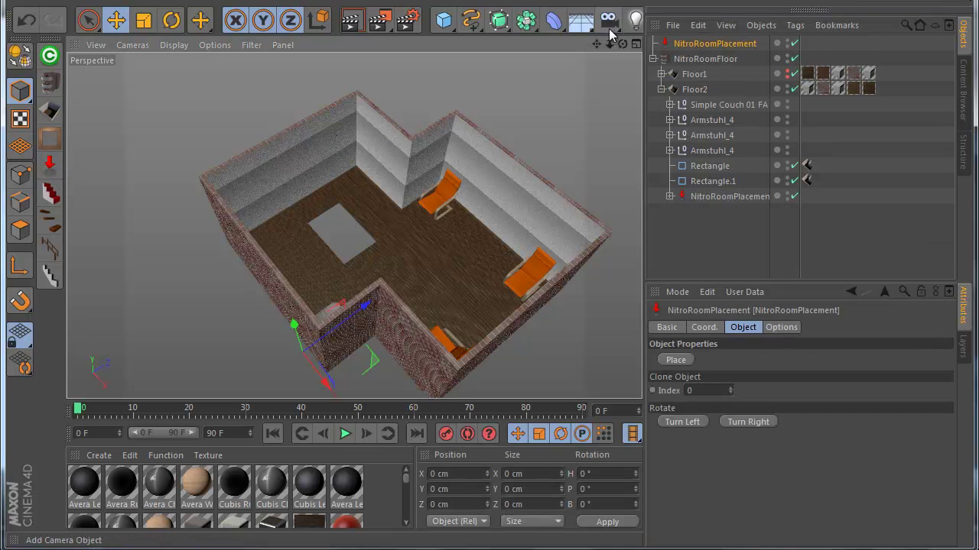
Load AML Sistema Quattro Piega, AML Sistema Quattro Sfera and AML Steh Tisch TERRA Doppio from the Content Browser's Lighting Fixtures folder
{"action": "left_click", "coordinate": [581, 1]}
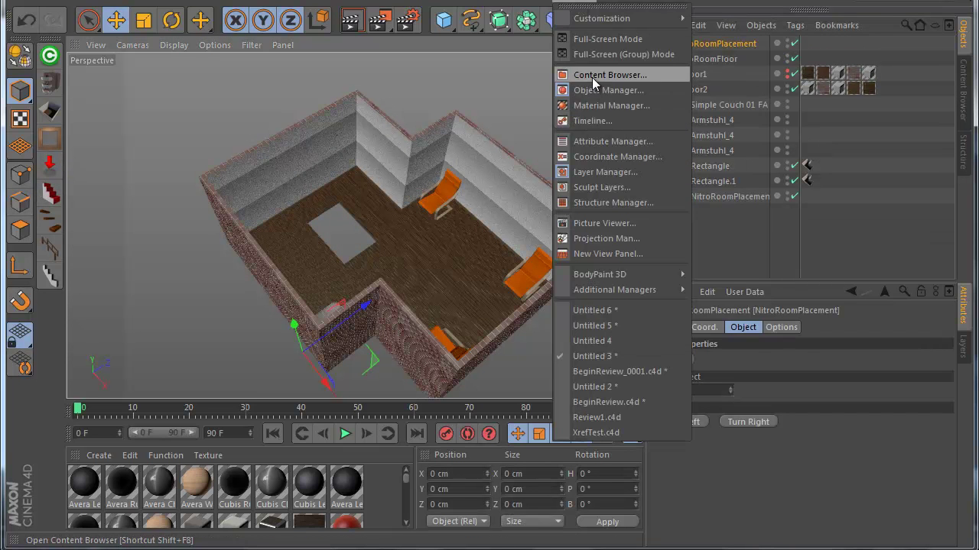
{"action": "left_click", "coordinate": [592, 75]}
{"action": "scroll", "coordinate": [260, 264], "scroll_direction": "down", "scroll_amount": 4}
{"action": "scroll", "coordinate": [260, 263], "scroll_direction": "up", "scroll_amount": 2}
{"action": "scroll", "coordinate": [260, 263], "scroll_direction": "down", "scroll_amount": 2}
{"action": "left_click", "coordinate": [269, 267]}
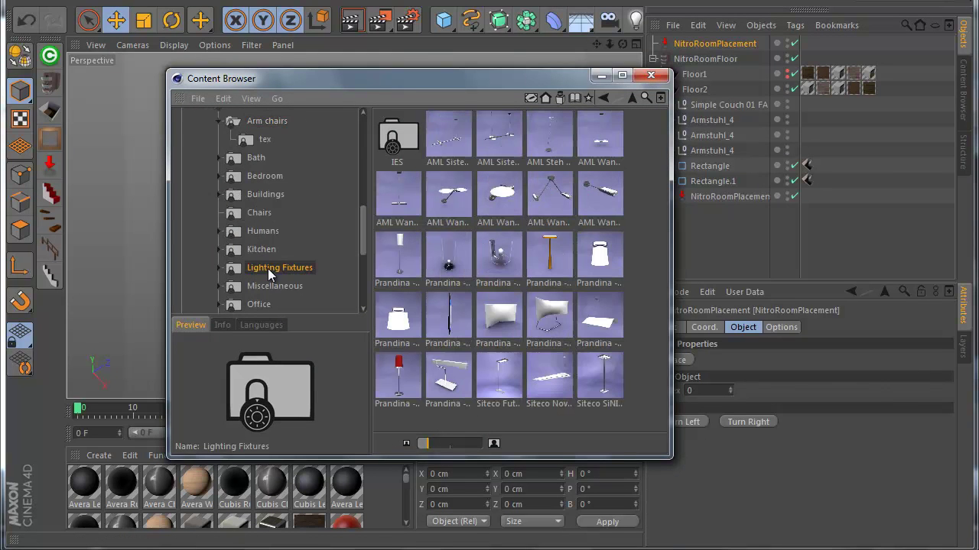
{"action": "double_click", "coordinate": [459, 153]}
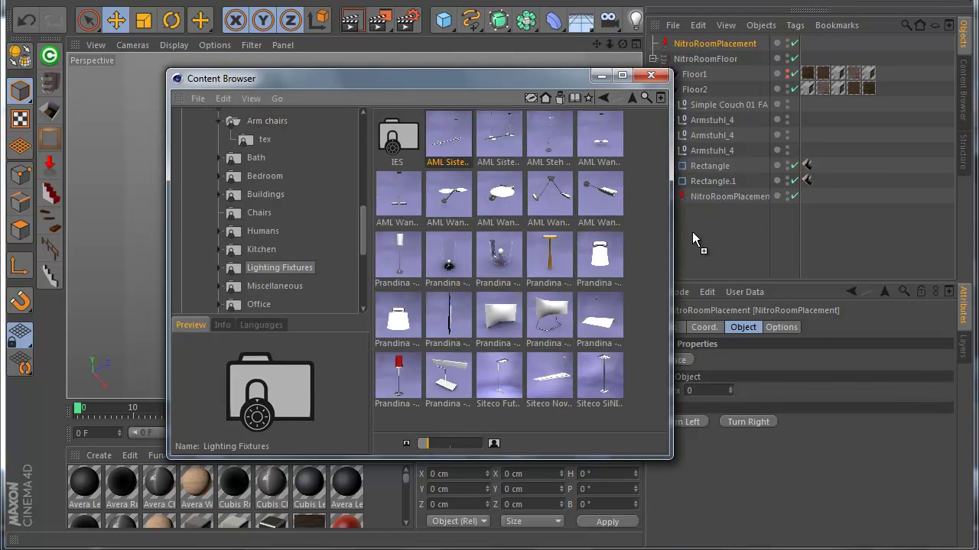
{"action": "double_click", "coordinate": [499, 141]}
{"action": "double_click", "coordinate": [541, 135]}
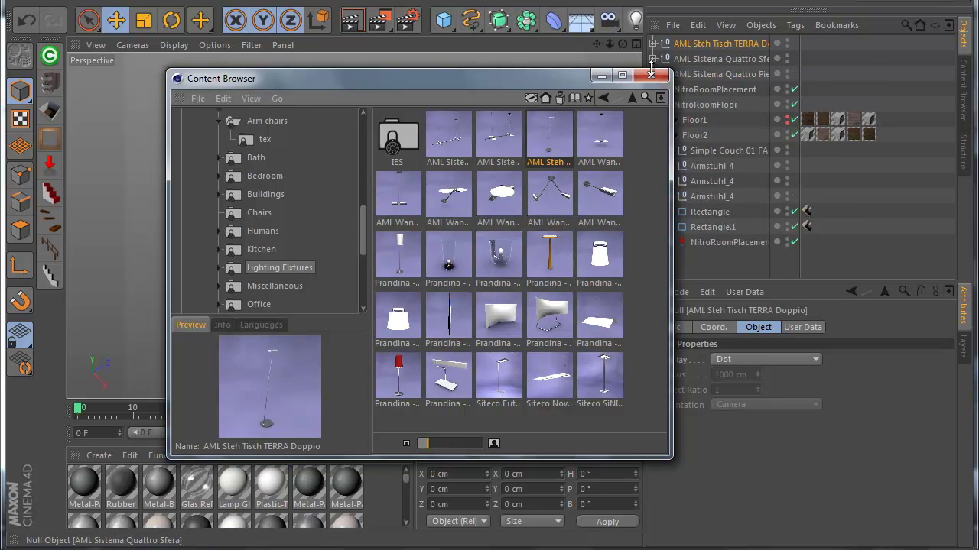
{"action": "left_click", "coordinate": [650, 74]}
Select all three imported lamps and switch the Perspective view to shaded display without lines
{"action": "left_click", "coordinate": [699, 58], "text": "ctrl"}
{"action": "left_click", "coordinate": [699, 74], "text": "ctrl"}
{"action": "left_click", "coordinate": [133, 45]}
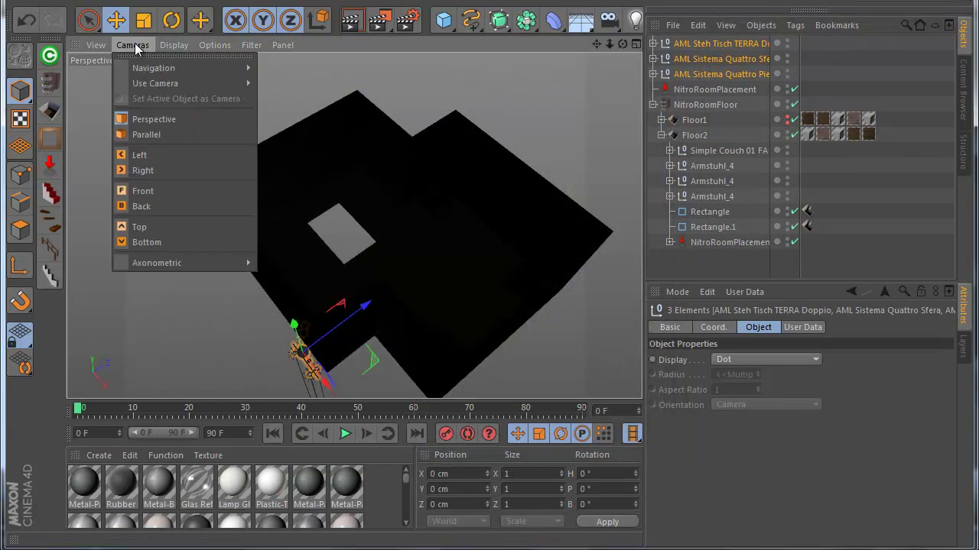
{"action": "left_click", "coordinate": [192, 146]}
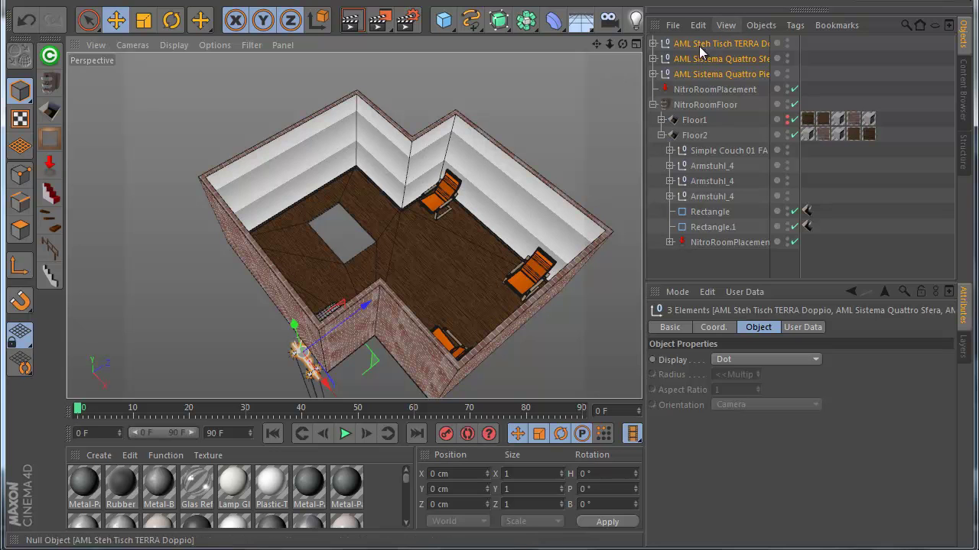
{"action": "left_click", "coordinate": [174, 45]}
{"action": "left_click", "coordinate": [192, 158]}
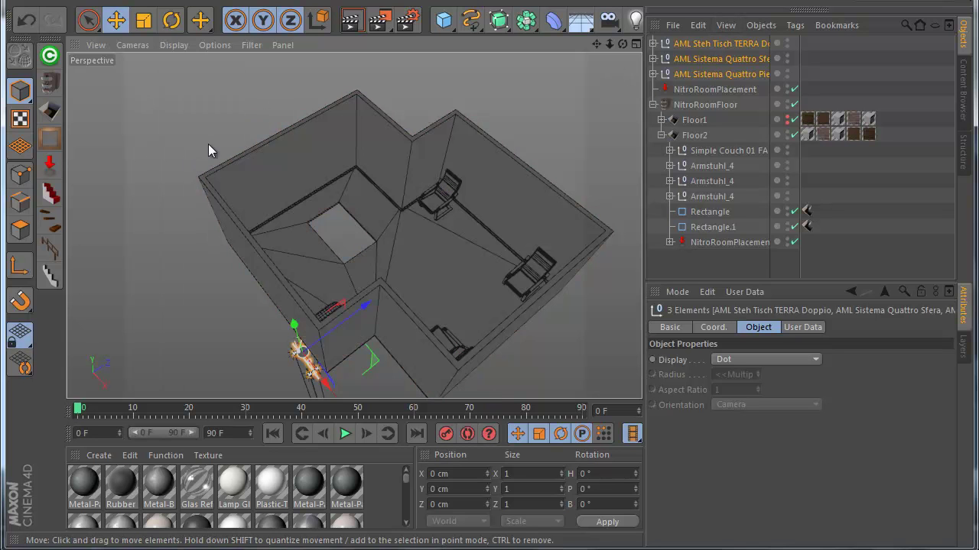
{"action": "left_click_drag", "start_coordinate": [182, 57], "coordinate": [182, 85]}
{"action": "left_click", "coordinate": [176, 46]}
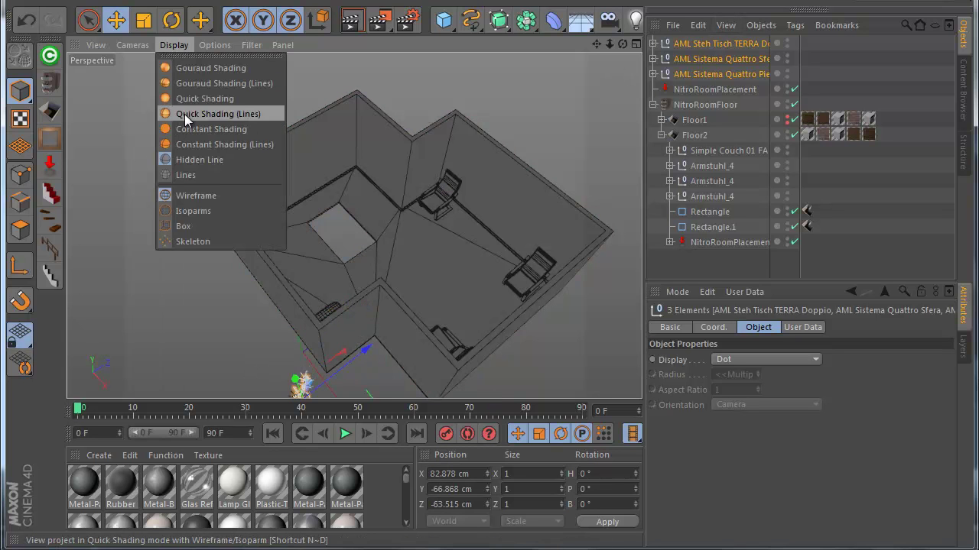
{"action": "left_click", "coordinate": [184, 129]}
Nest the three lamps in the new NitroRoomPlacement inside Floor2 and snap it to the room in Cell mode
{"action": "left_click_drag", "start_coordinate": [711, 48], "coordinate": [695, 89]}
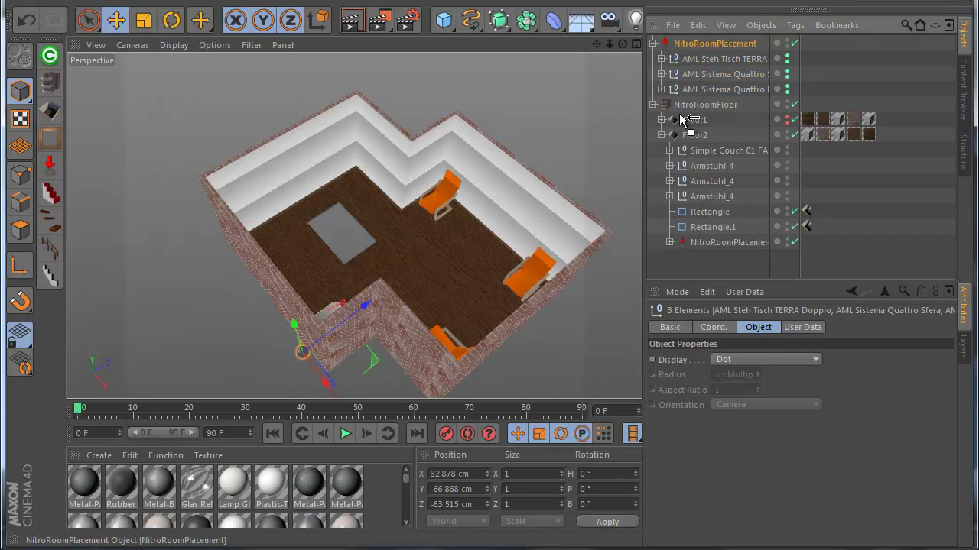
{"action": "left_click_drag", "start_coordinate": [683, 146], "coordinate": [684, 147]}
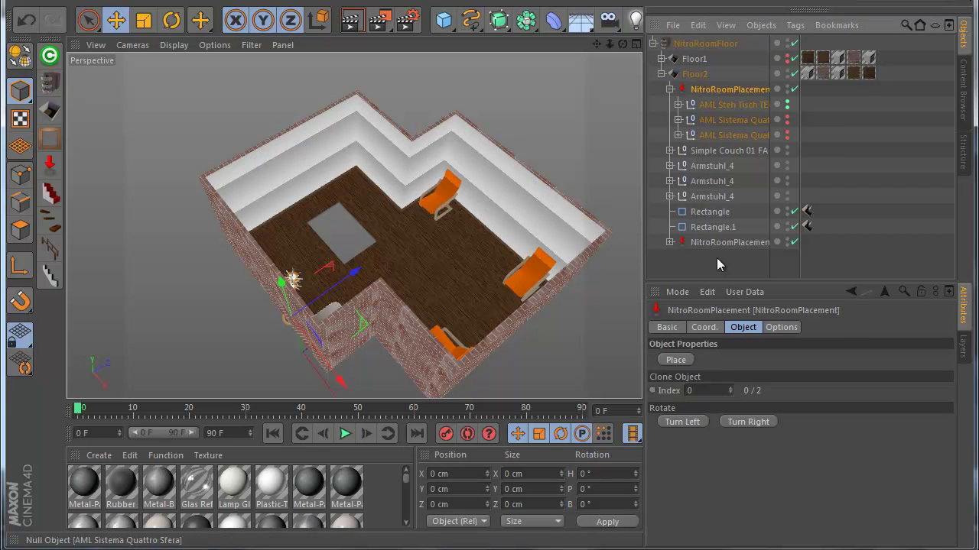
{"action": "left_click", "coordinate": [767, 330]}
{"action": "left_click", "coordinate": [748, 359]}
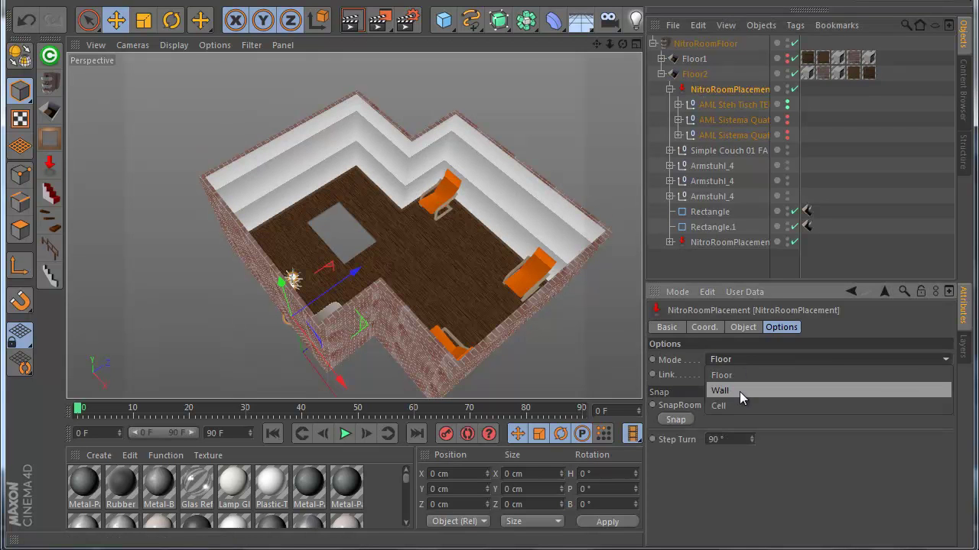
{"action": "left_click", "coordinate": [740, 406]}
{"action": "left_click", "coordinate": [678, 420]}
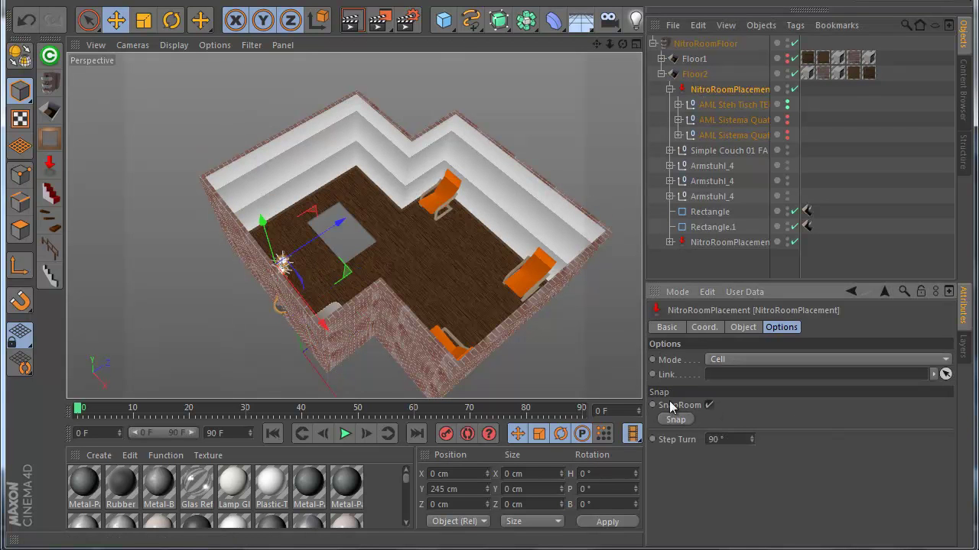
In the Top view, choose AML Sistema Quattro Sfera and place a copy at about X -44 cm, Z 81 cm
{"action": "middle_click", "coordinate": [523, 175]}
{"action": "middle_click", "coordinate": [514, 210]}
{"action": "middle_click", "coordinate": [512, 184]}
{"action": "middle_click", "coordinate": [514, 190]}
{"action": "left_click_drag", "start_coordinate": [485, 195], "coordinate": [532, 186]}
{"action": "left_click_drag", "start_coordinate": [529, 344], "coordinate": [467, 421]}
{"action": "left_click", "coordinate": [707, 121]}
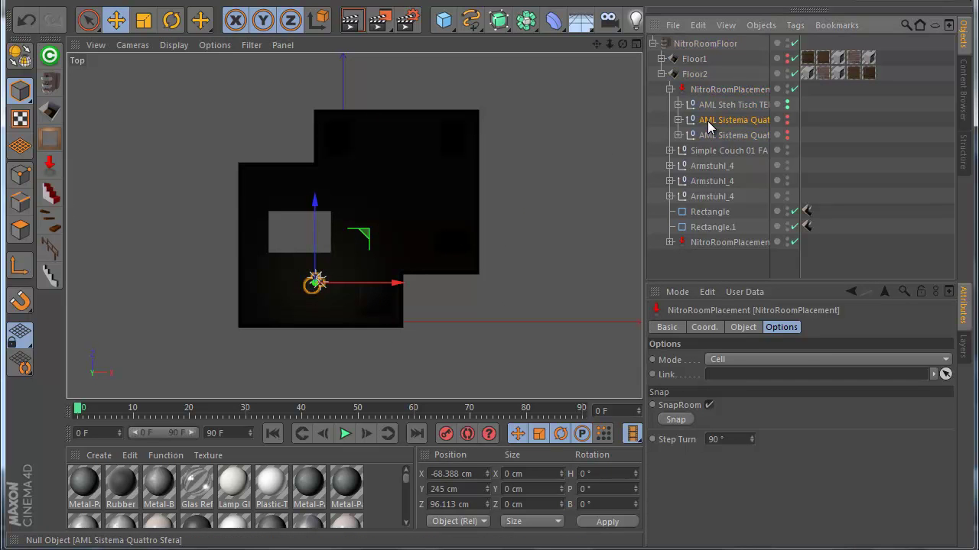
{"action": "left_click", "coordinate": [726, 90]}
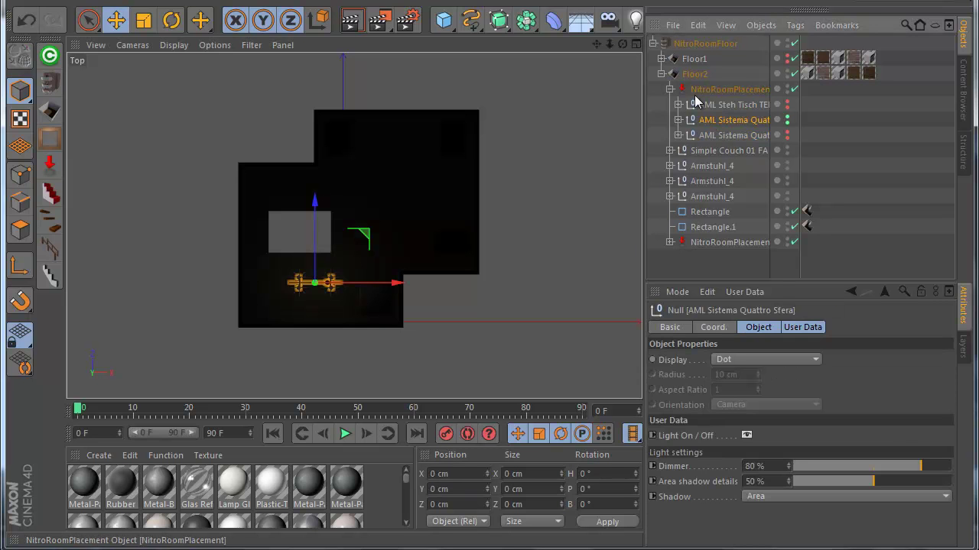
{"action": "left_click", "coordinate": [683, 417]}
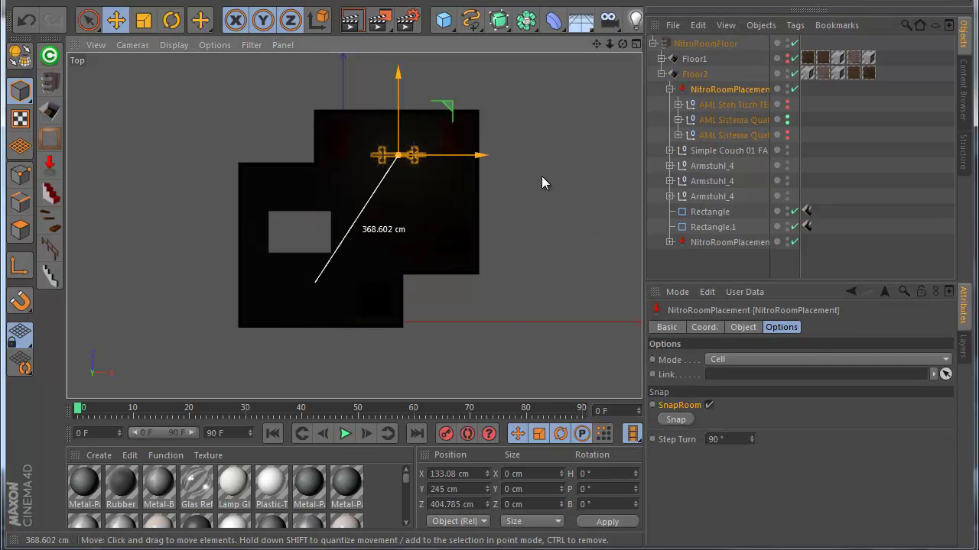
{"action": "left_click", "coordinate": [724, 329]}
{"action": "left_click_drag", "start_coordinate": [517, 277], "coordinate": [490, 343]}
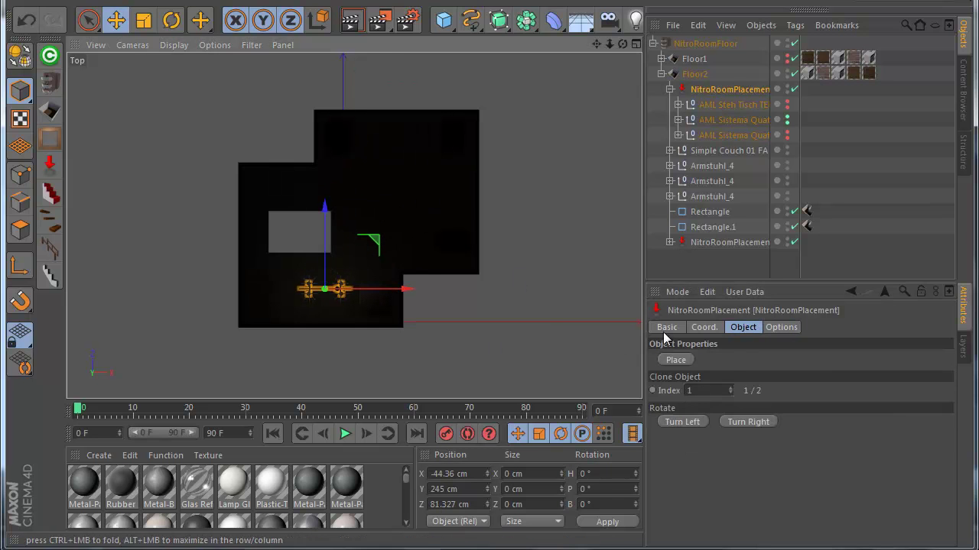
Move the placement object to about X 26 cm, Z 425 cm and place AML Sistema Quattro Piega there using index 2
{"action": "left_click_drag", "start_coordinate": [537, 318], "coordinate": [612, 178]}
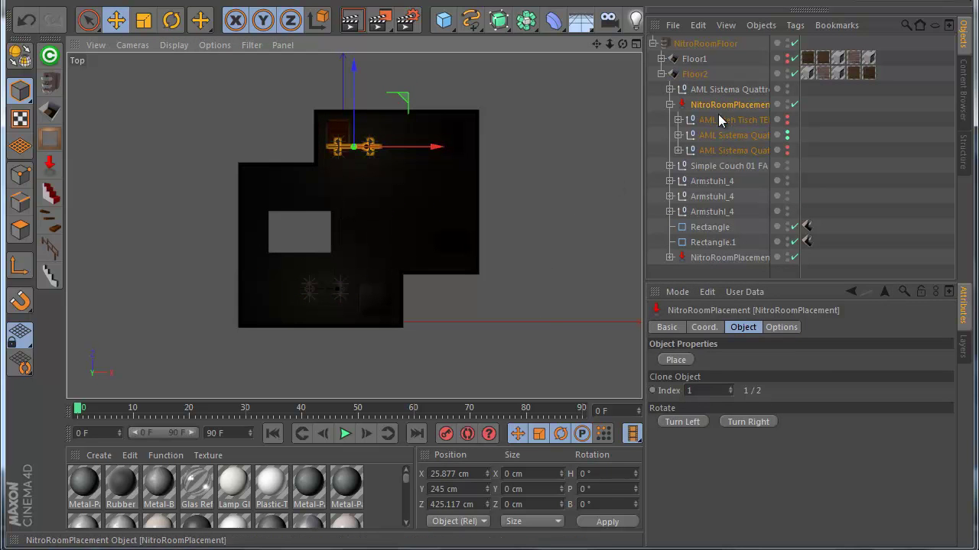
{"action": "left_click", "coordinate": [718, 118]}
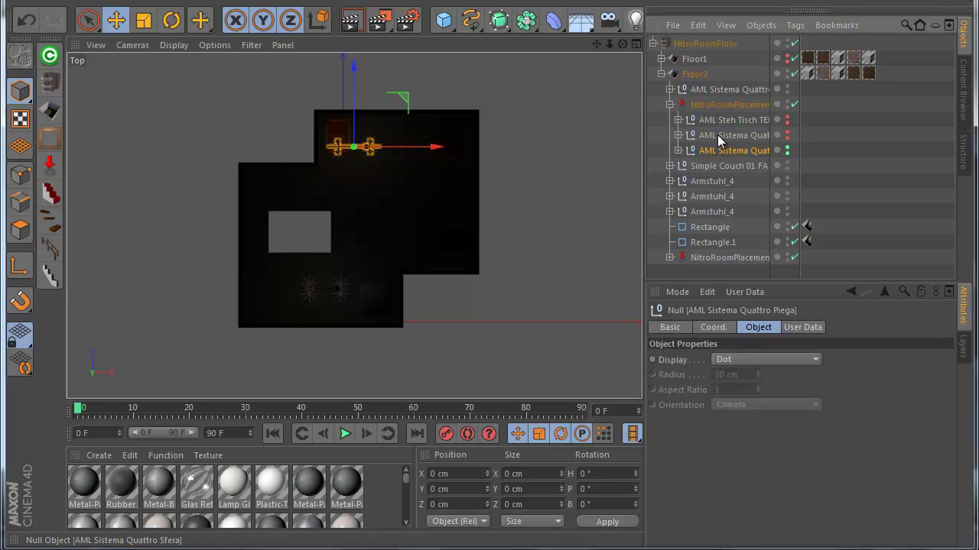
{"action": "key", "text": "F1"}
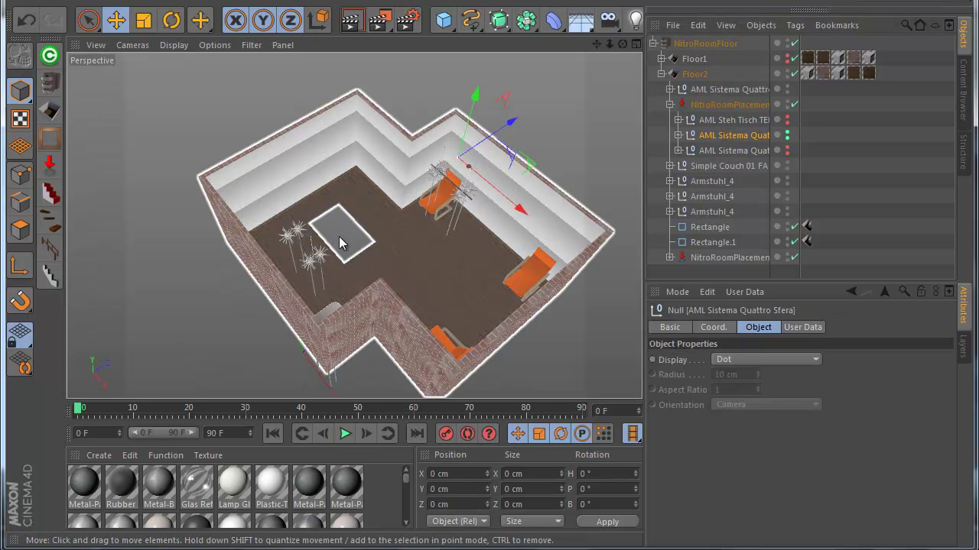
{"action": "scroll", "coordinate": [344, 237], "scroll_direction": "up", "scroll_amount": 1}
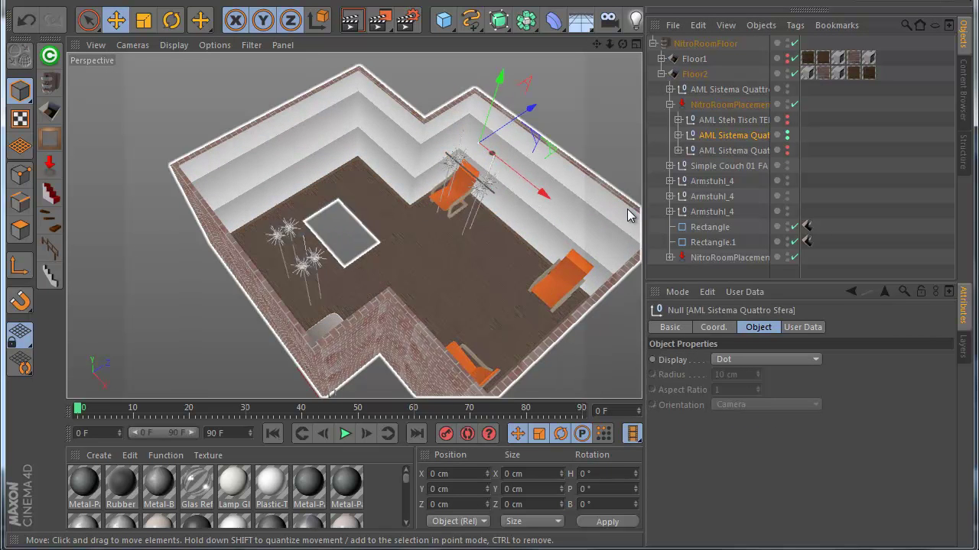
{"action": "left_click", "coordinate": [717, 106]}
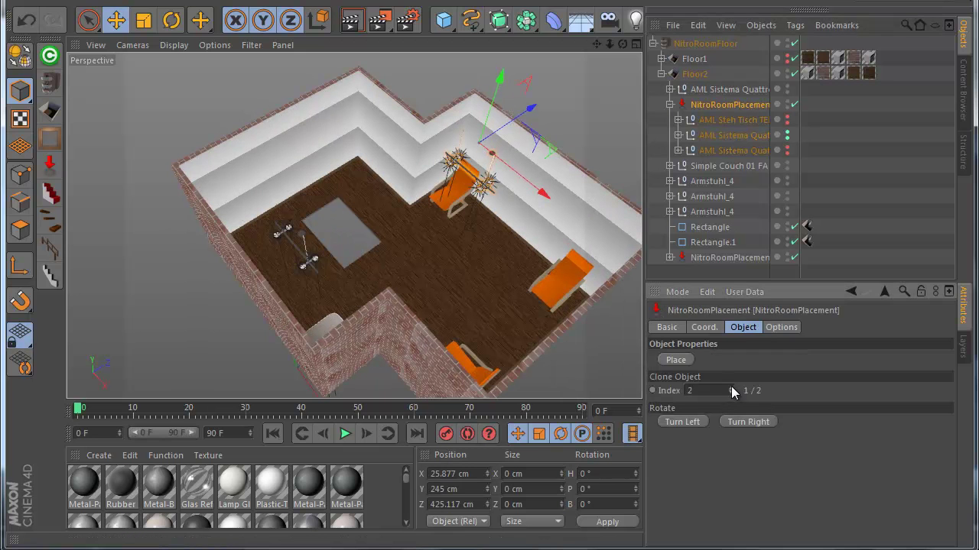
{"action": "left_click", "coordinate": [675, 359]}
Place two AML Steh Tisch TERRA Doppio lamps with index 0, at about X 202 cm, Z 425 cm and X 202 cm, Z 250 cm
{"action": "left_click_drag", "start_coordinate": [535, 190], "coordinate": [610, 251]}
{"action": "left_click", "coordinate": [729, 395]}
{"action": "left_click", "coordinate": [728, 394]}
{"action": "left_click", "coordinate": [677, 360]}
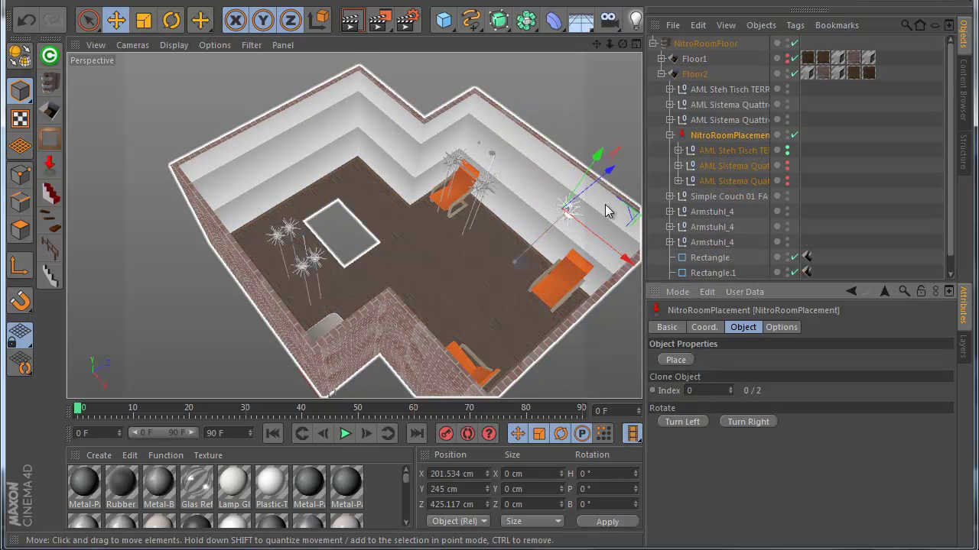
{"action": "left_click", "coordinate": [678, 364]}
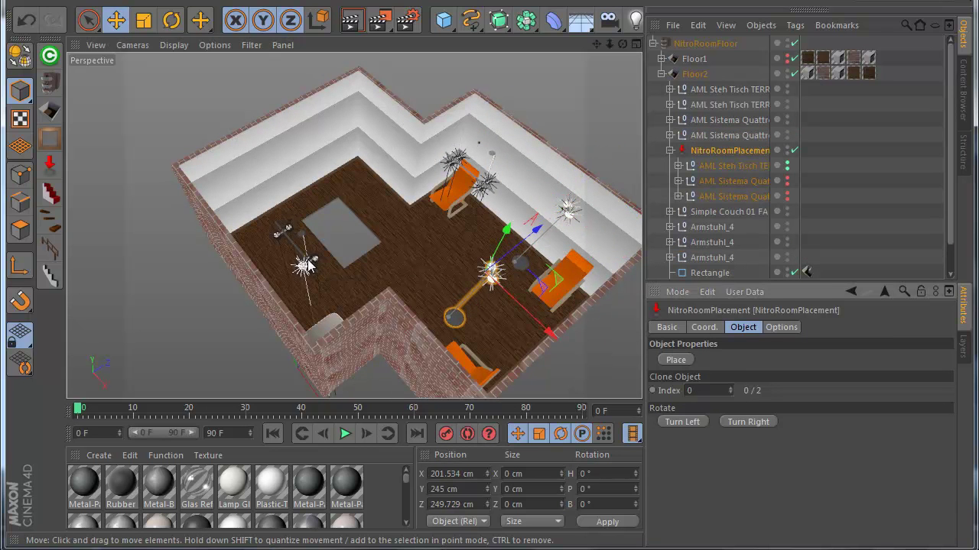
Deselect everything and collapse the lamp placement object's hierarchy
{"action": "scroll", "coordinate": [308, 263], "scroll_direction": "down", "scroll_amount": 2}
{"action": "left_click", "coordinate": [826, 195]}
{"action": "left_click", "coordinate": [670, 150]}
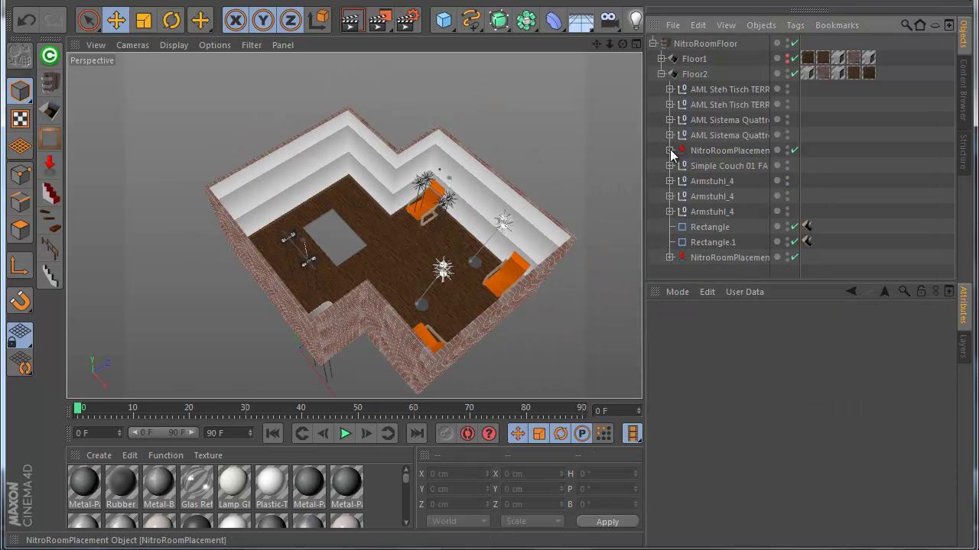
{"action": "left_click", "coordinate": [319, 232]}
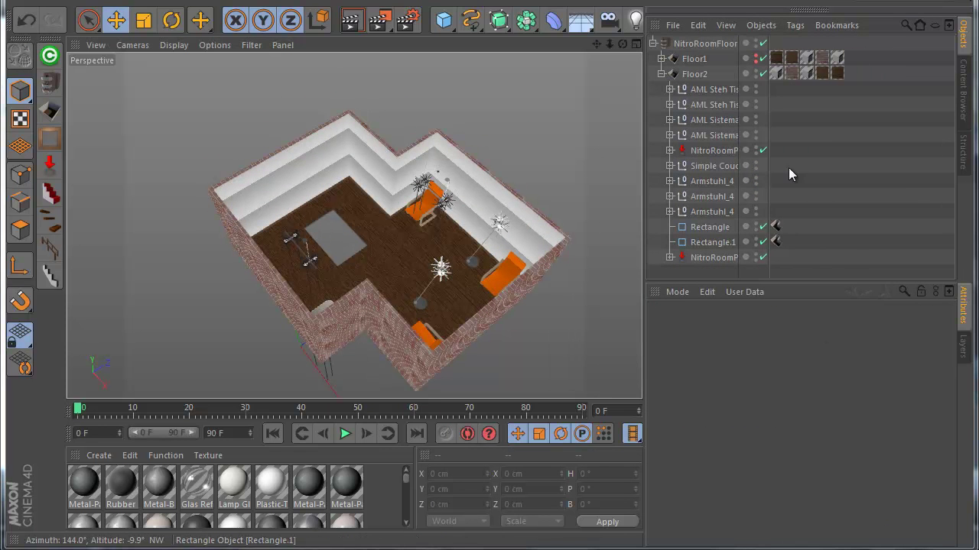
Paste the copied Wall placement object with its pictures, nest it inside Floor2 and snap it to the room
{"action": "left_click", "coordinate": [808, 110]}
{"action": "key", "text": "ctrl+v"}
{"action": "left_click_drag", "start_coordinate": [684, 46], "coordinate": [688, 90]}
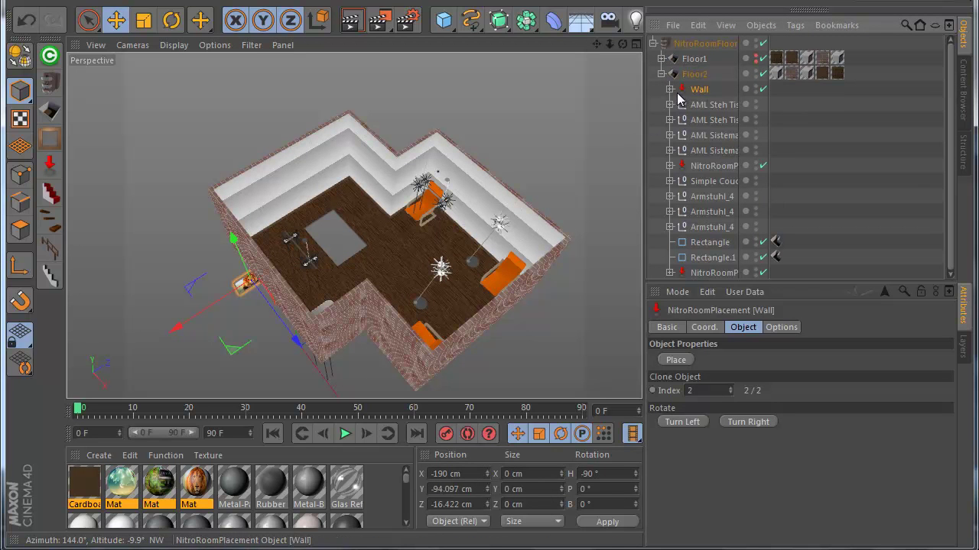
{"action": "left_click", "coordinate": [778, 328]}
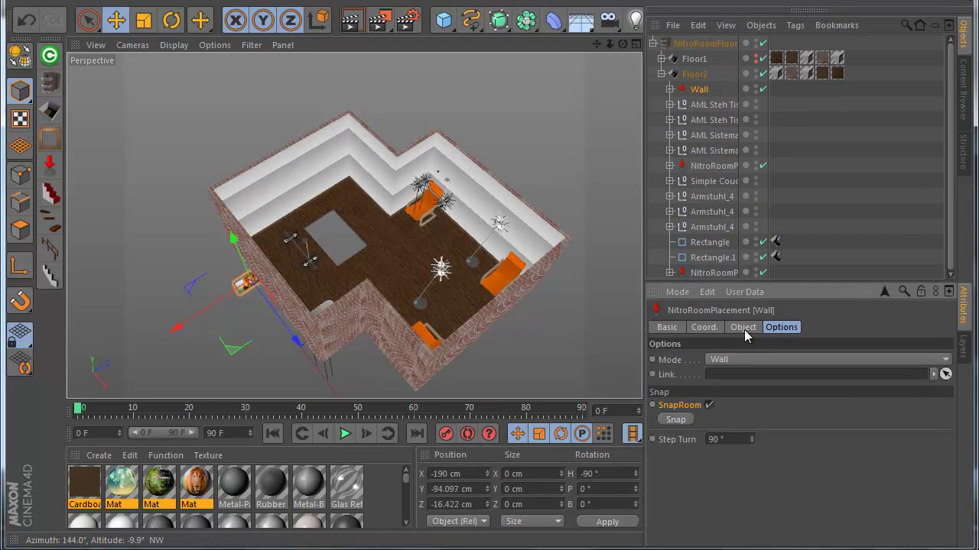
{"action": "left_click", "coordinate": [682, 421]}
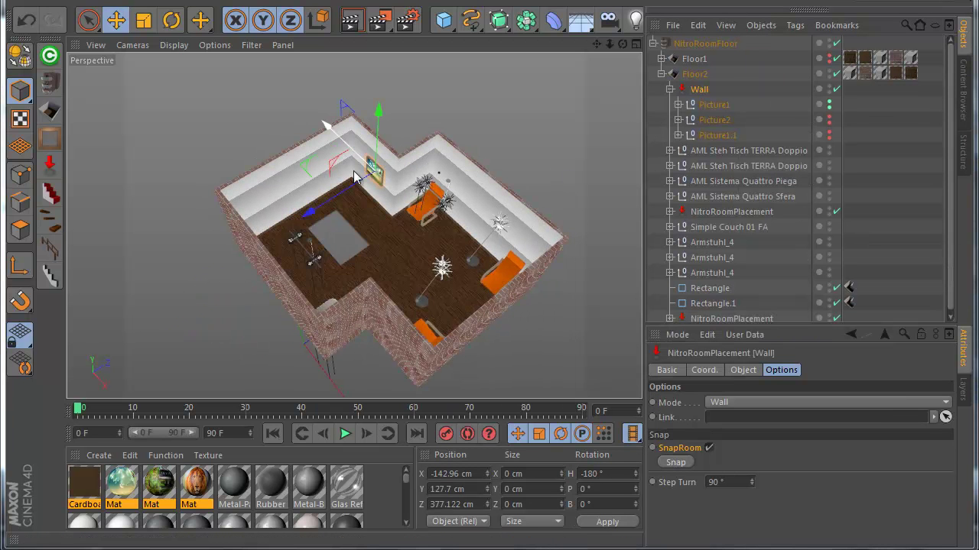
Choose Picture1.1 from the Wall placement object and place it on the wall at about X -143 cm, Z 377 cm
{"action": "left_click", "coordinate": [697, 123]}
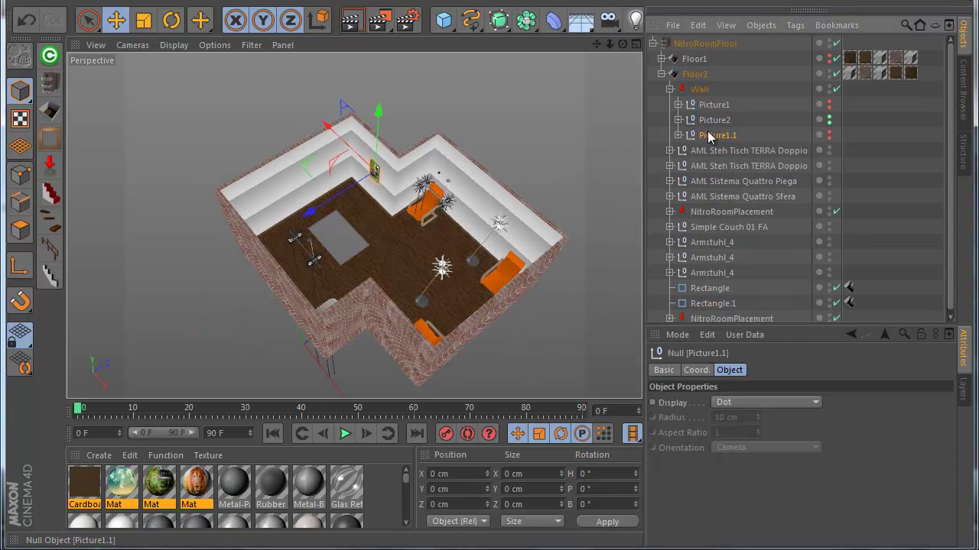
{"action": "left_click", "coordinate": [697, 91]}
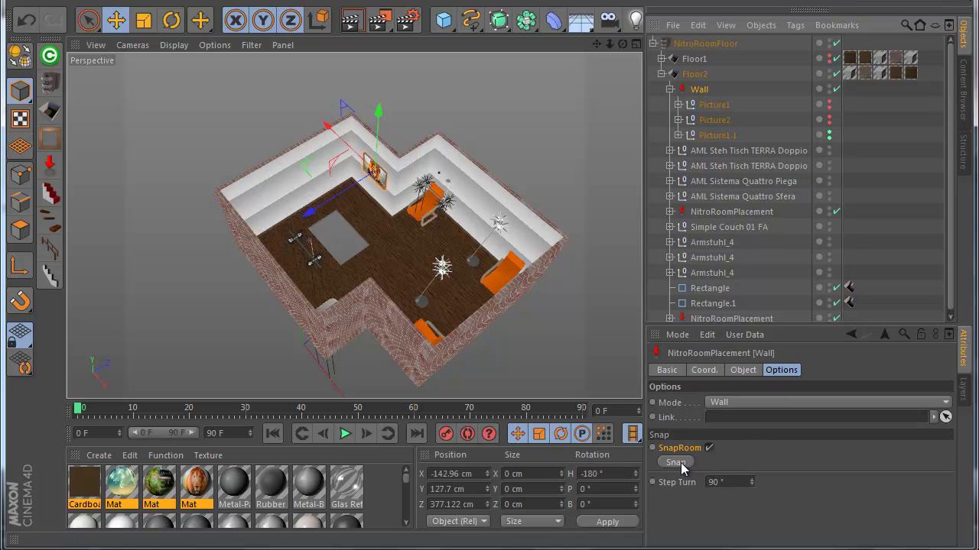
{"action": "left_click", "coordinate": [744, 370]}
{"action": "left_click", "coordinate": [679, 403]}
Working in the Top view, place a second Picture1.1 on another wall and move the Wall placement object to about X -108 cm, Z -3 cm
{"action": "middle_click", "coordinate": [485, 224]}
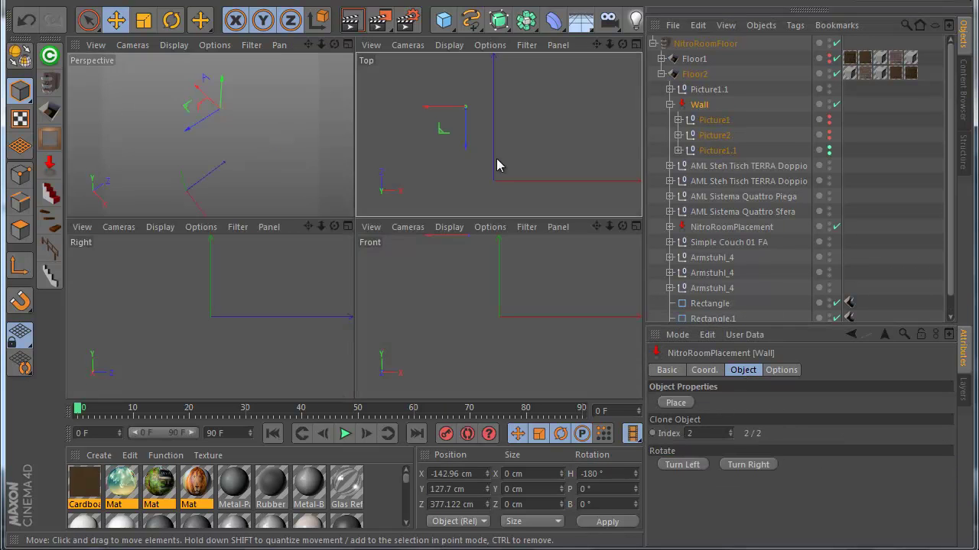
{"action": "middle_click", "coordinate": [497, 163]}
{"action": "left_click_drag", "start_coordinate": [517, 302], "coordinate": [488, 342]}
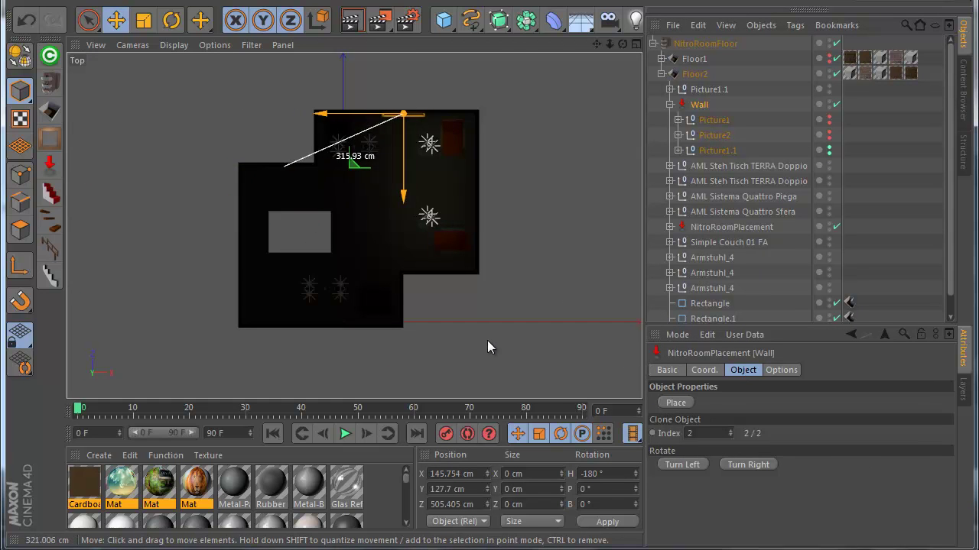
{"action": "middle_click", "coordinate": [441, 284]}
{"action": "left_click_drag", "start_coordinate": [607, 171], "coordinate": [491, 348]}
{"action": "left_click", "coordinate": [691, 407]}
{"action": "left_click_drag", "start_coordinate": [446, 177], "coordinate": [492, 343]}
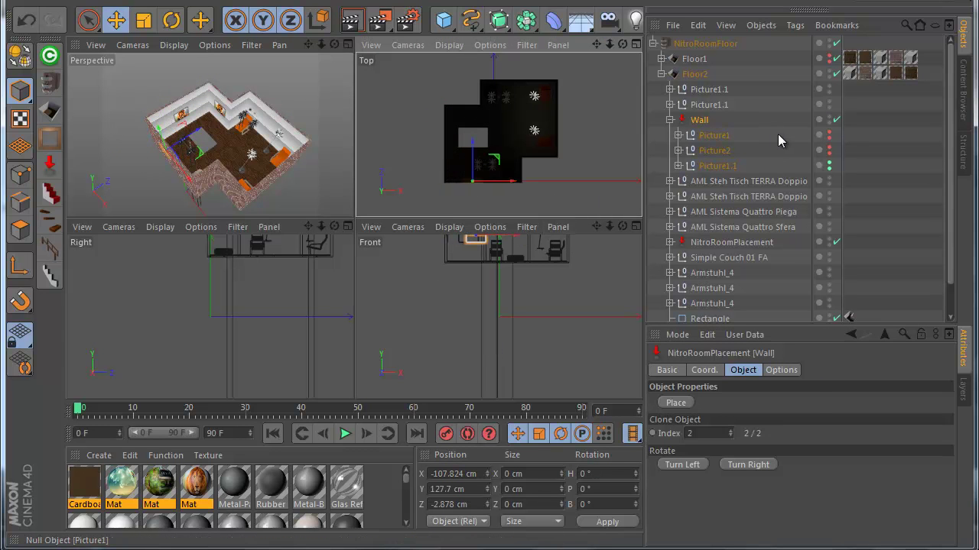
Choose Picture2 from the Wall placement object and place it on the wall at about X -108 cm, Z -3 cm
{"action": "left_click", "coordinate": [712, 150]}
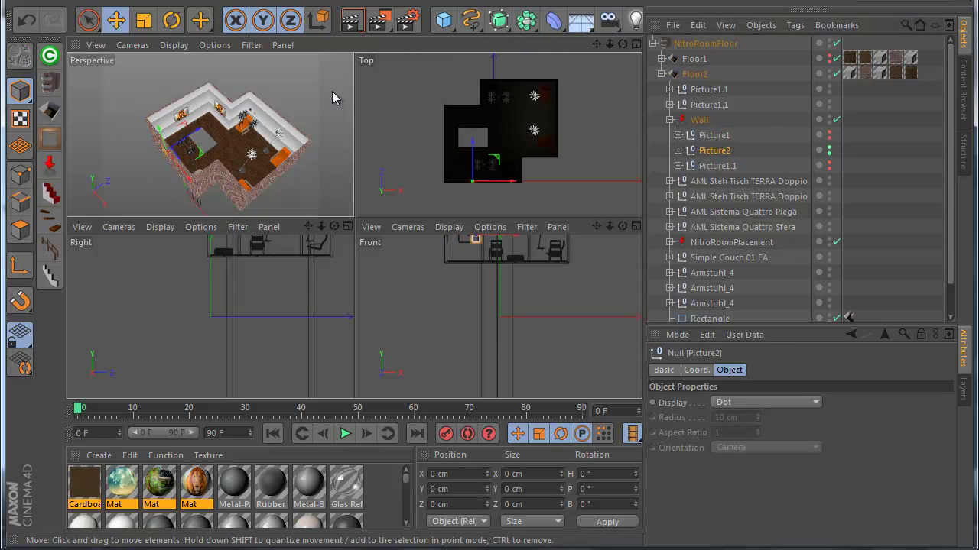
{"action": "middle_click", "coordinate": [331, 91]}
{"action": "scroll", "coordinate": [488, 340], "scroll_direction": "up", "scroll_amount": 6}
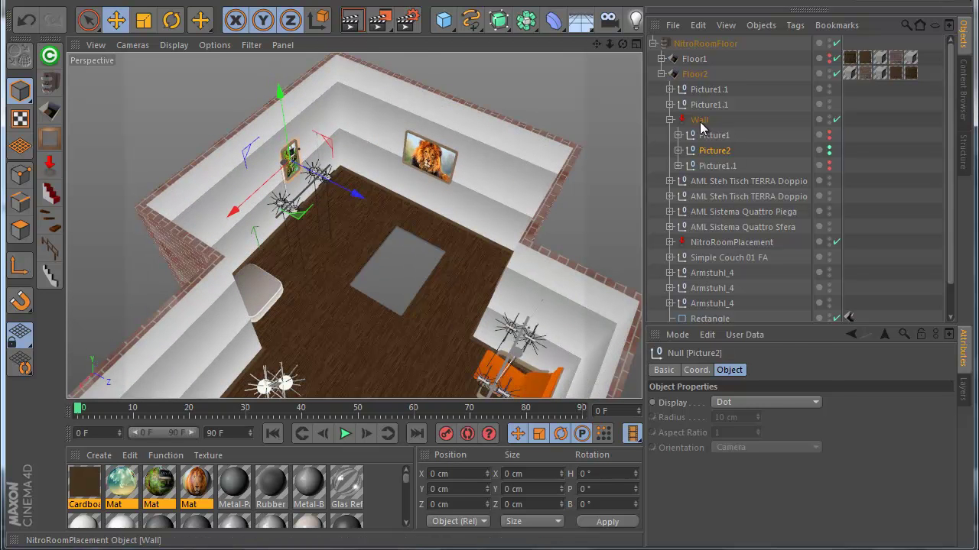
{"action": "left_click", "coordinate": [699, 121]}
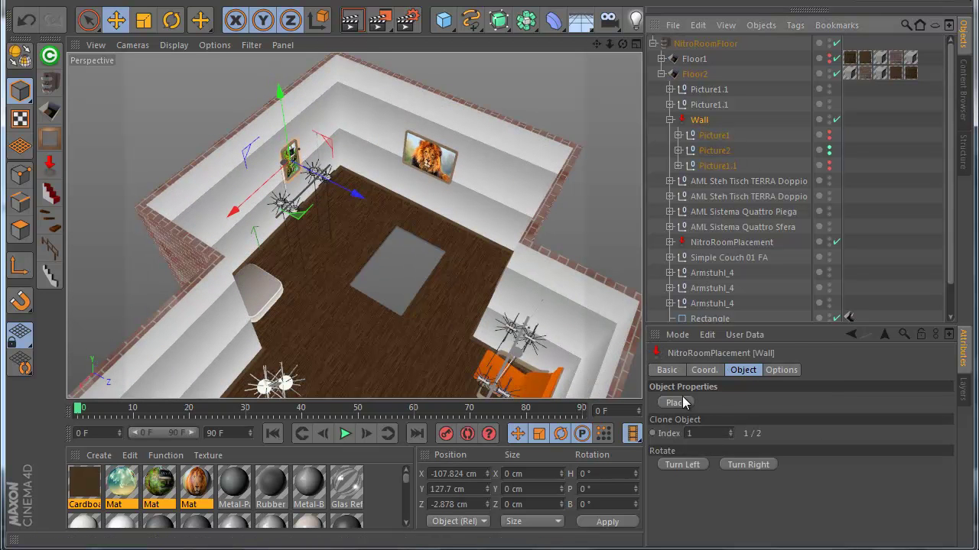
{"action": "left_click", "coordinate": [675, 403]}
Move the Wall placement object to about X -40 cm, Y 185 cm and place a second Picture2 on that wall
{"action": "left_click", "coordinate": [245, 166]}
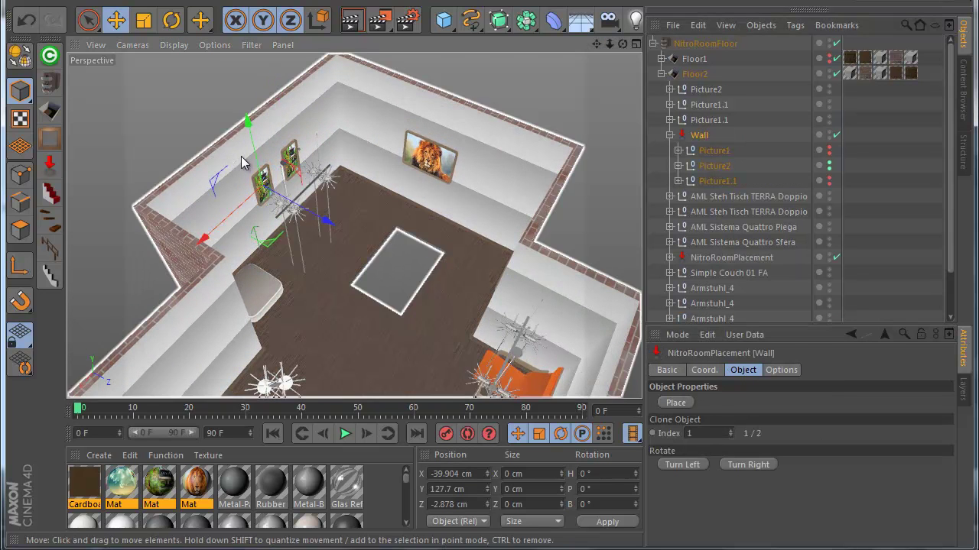
{"action": "left_click_drag", "start_coordinate": [254, 156], "coordinate": [247, 123]}
{"action": "left_click", "coordinate": [669, 406]}
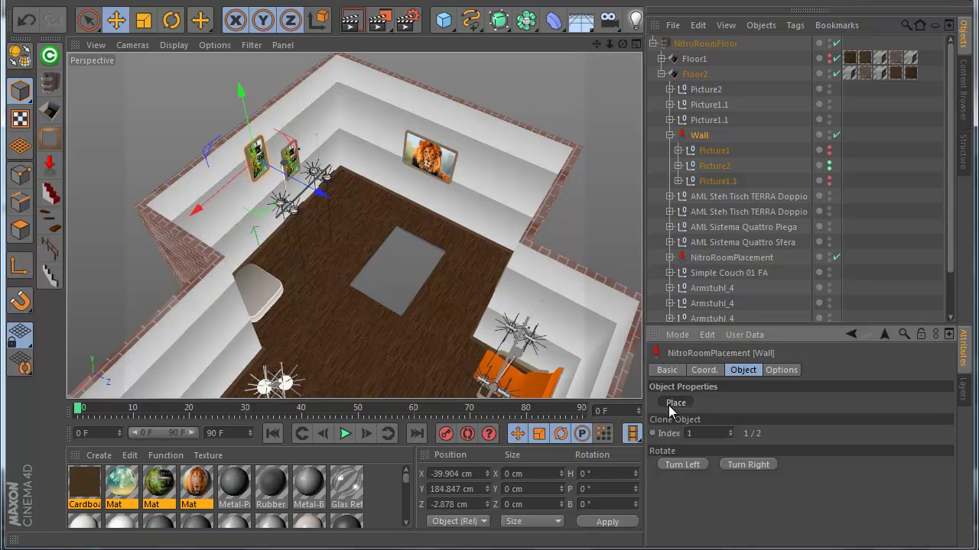
{"action": "left_click", "coordinate": [676, 403]}
Switch the Wall placement object to Picture1.1 and place it on another wall at about X 225 cm, Y 124 cm, Z 125 cm
{"action": "left_click", "coordinate": [244, 172]}
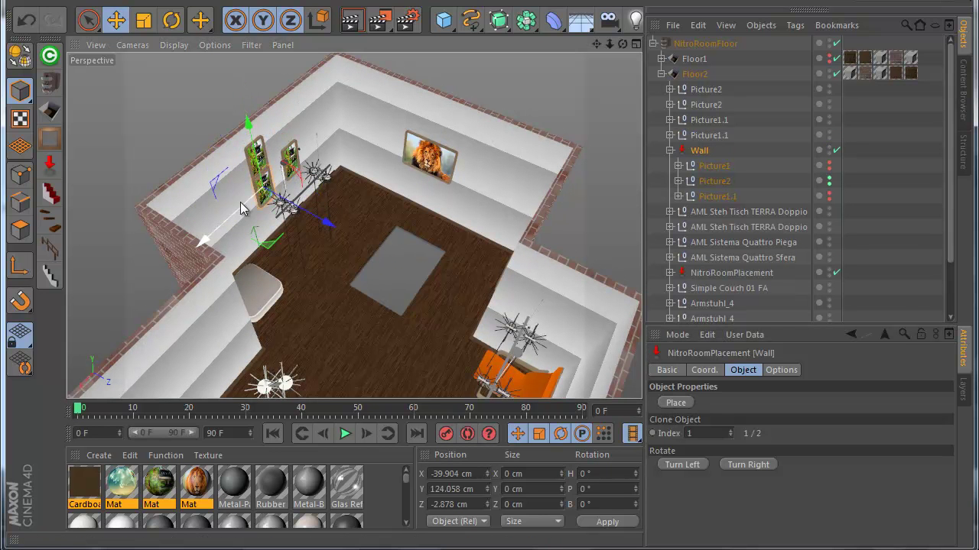
{"action": "left_click", "coordinate": [717, 196]}
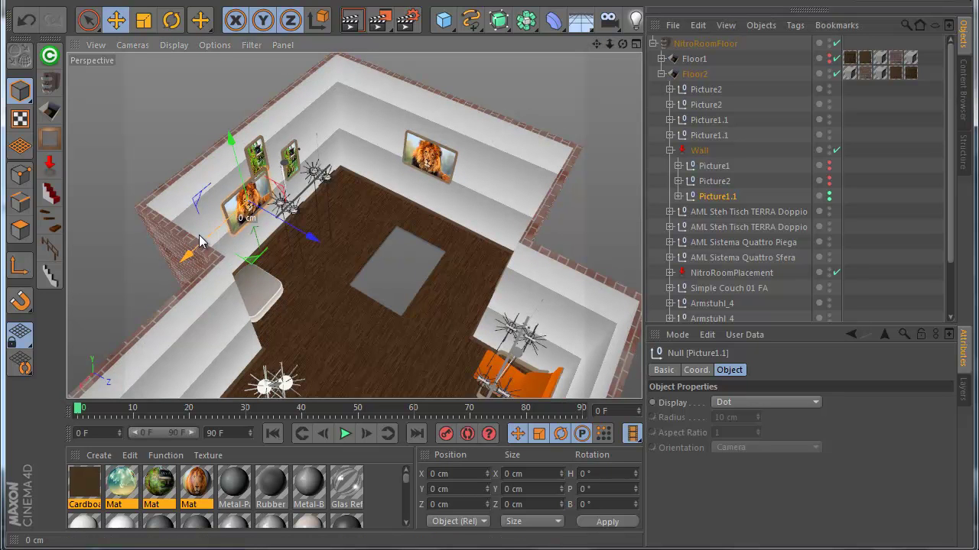
{"action": "scroll", "coordinate": [429, 290], "scroll_direction": "down", "scroll_amount": 3}
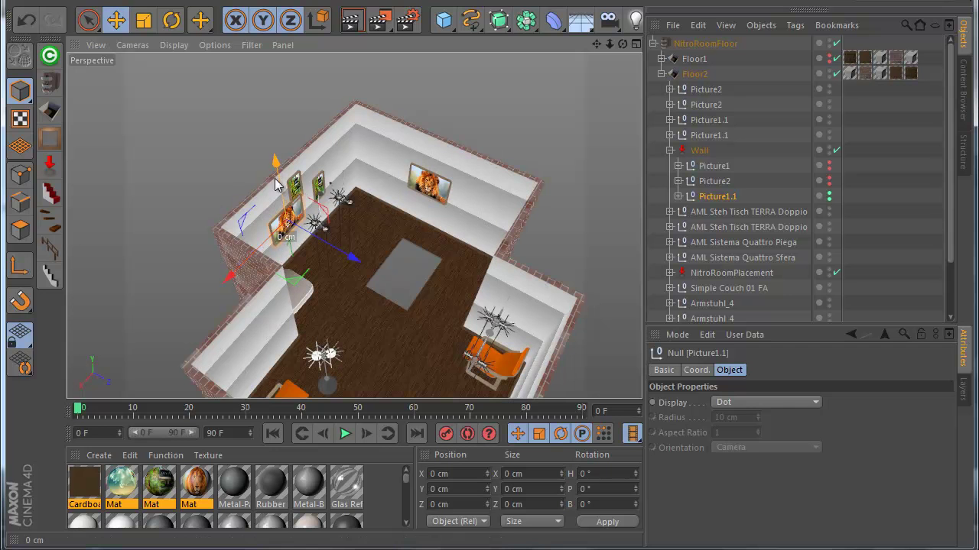
{"action": "left_click", "coordinate": [699, 151]}
{"action": "left_click_drag", "start_coordinate": [237, 271], "coordinate": [289, 366]}
{"action": "left_click", "coordinate": [678, 406]}
Collapse Floor2's hierarchy and turn off ShowOnly on NitroRoomFloor so that both floors are displayed
{"action": "scroll", "coordinate": [404, 221], "scroll_direction": "down", "scroll_amount": 4}
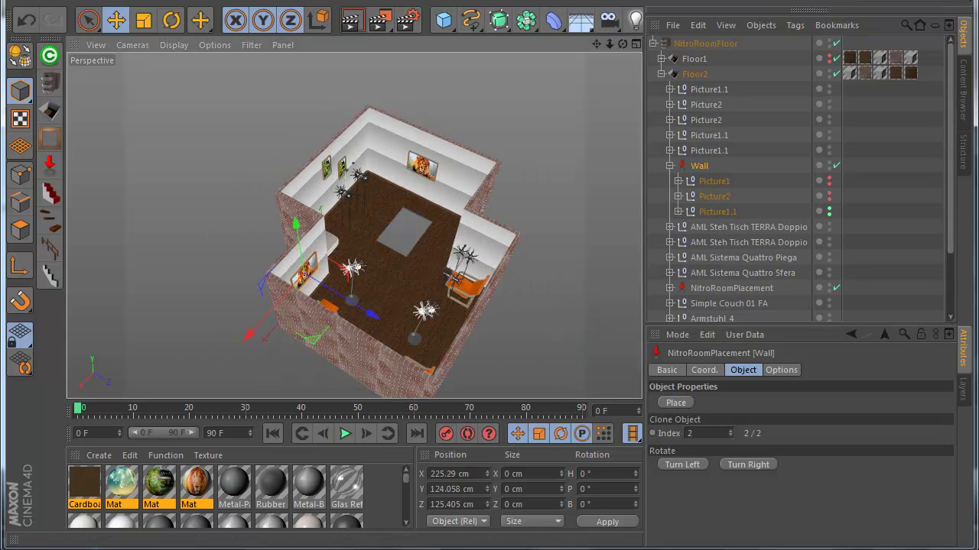
{"action": "left_click", "coordinate": [718, 47]}
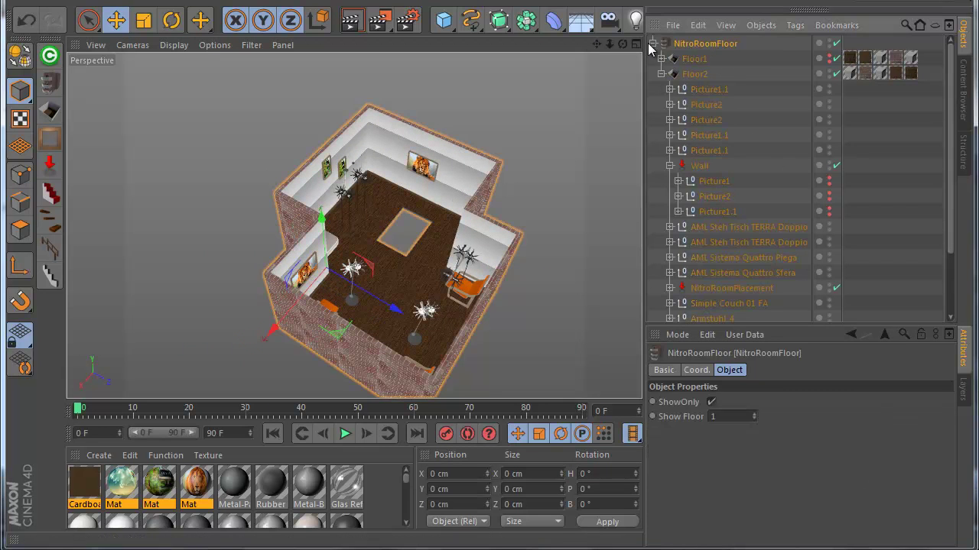
{"action": "left_click", "coordinate": [652, 44]}
{"action": "left_click_drag", "start_coordinate": [521, 351], "coordinate": [490, 342], "text": "alt"}
{"action": "left_click_drag", "start_coordinate": [596, 45], "coordinate": [493, 330]}
{"action": "left_click", "coordinate": [652, 43]}
{"action": "left_click", "coordinate": [692, 74]}
{"action": "left_click", "coordinate": [662, 73]}
{"action": "left_click", "coordinate": [692, 43]}
{"action": "left_click", "coordinate": [715, 402]}
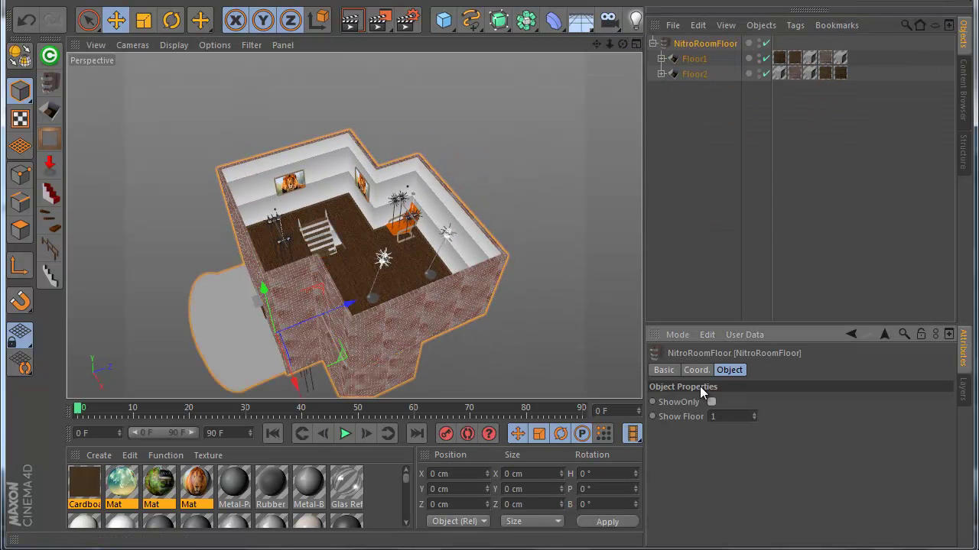
Examine the ground-floor interior around the staircase and the red door, using the Virtual Walkthrough tool
{"action": "scroll", "coordinate": [407, 249], "scroll_direction": "down", "scroll_amount": 2}
{"action": "scroll", "coordinate": [407, 249], "scroll_direction": "up", "scroll_amount": 3}
{"action": "left_click_drag", "start_coordinate": [622, 44], "coordinate": [490, 341]}
{"action": "scroll", "coordinate": [376, 274], "scroll_direction": "up", "scroll_amount": 6}
{"action": "scroll", "coordinate": [376, 272], "scroll_direction": "up", "scroll_amount": 5}
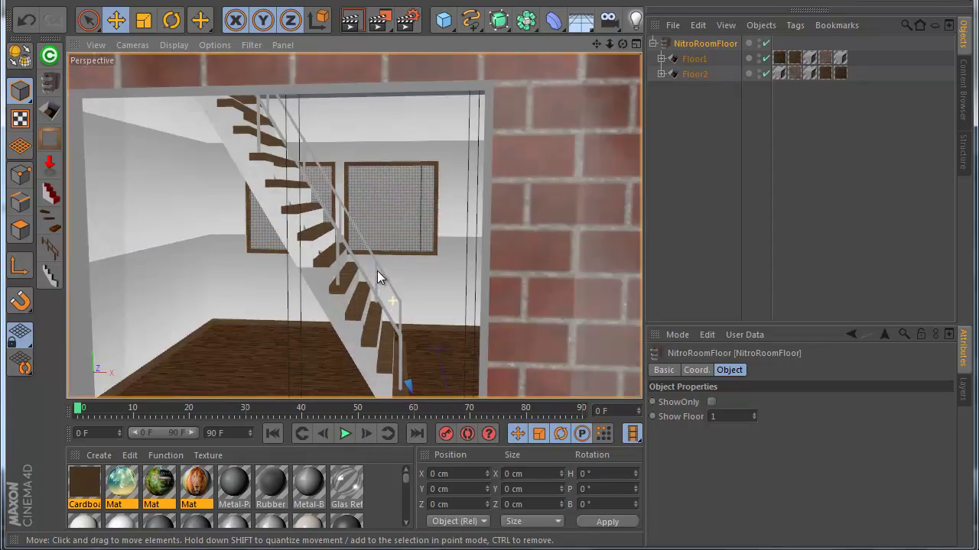
{"action": "left_click_drag", "start_coordinate": [596, 44], "coordinate": [490, 340]}
{"action": "left_click_drag", "start_coordinate": [626, 44], "coordinate": [490, 340]}
{"action": "scroll", "coordinate": [466, 193], "scroll_direction": "up", "scroll_amount": 1}
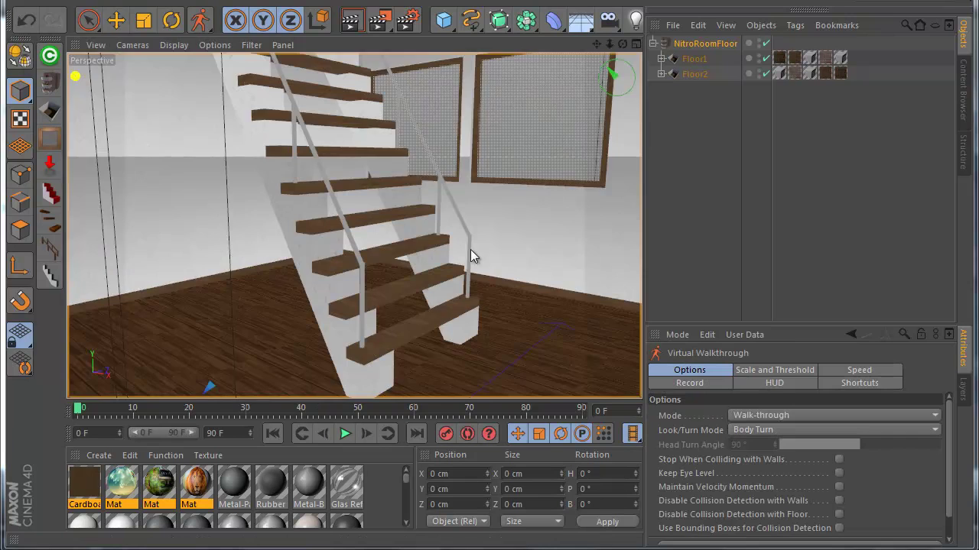
{"action": "left_click_drag", "start_coordinate": [471, 251], "coordinate": [492, 349]}
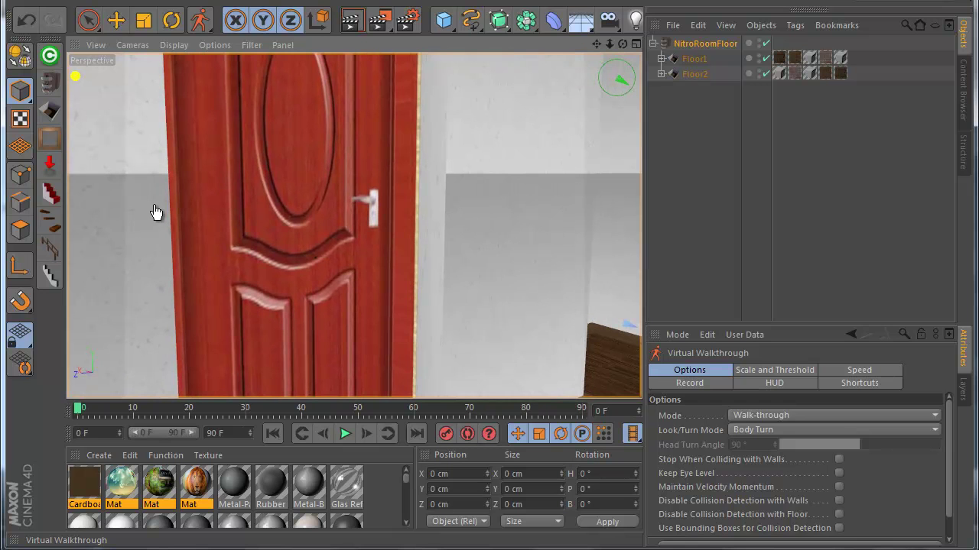
Expand Floor1 and turn off the Cap option of the door's NitroRoomMolding inside NitroRoomGenerate
{"action": "left_click", "coordinate": [661, 59]}
{"action": "left_click", "coordinate": [670, 120]}
{"action": "left_click", "coordinate": [670, 120]}
{"action": "left_click", "coordinate": [670, 90]}
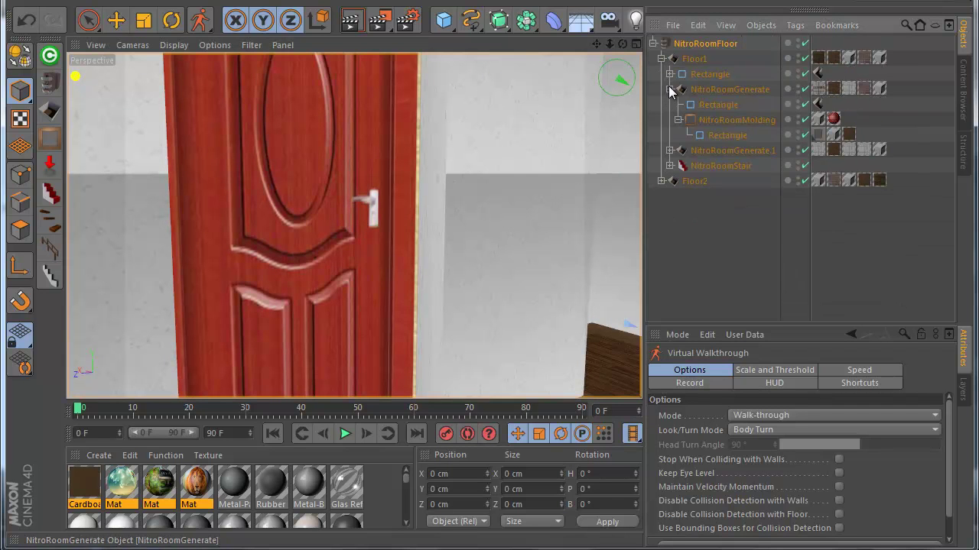
{"action": "left_click", "coordinate": [723, 122]}
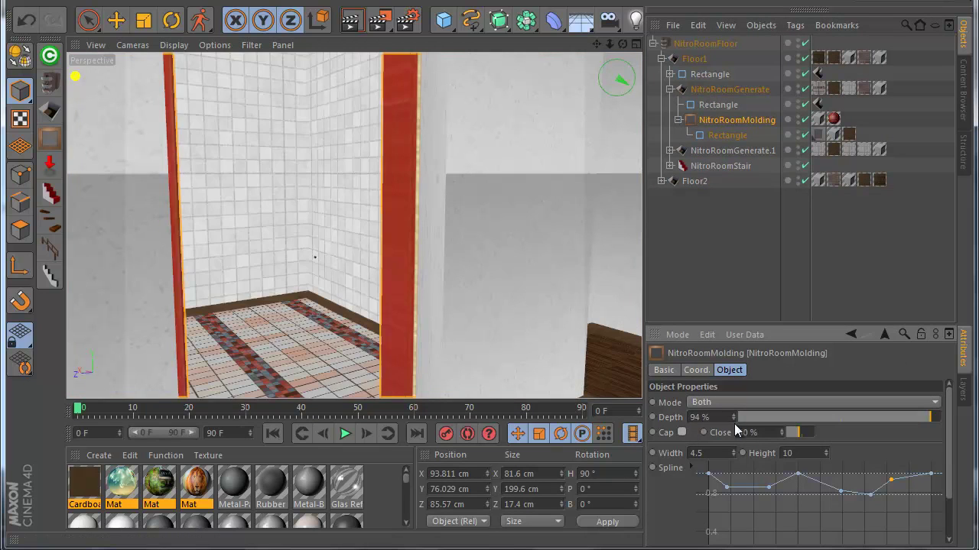
Apply the white Mat material to Floor1 and restrict its texture tag to selection C to cover the ceiling
{"action": "mouse_move", "coordinate": [486, 350]}
{"action": "left_mouse_down"}
{"action": "mouse_move", "coordinate": [386, 338]}
{"action": "mouse_move", "coordinate": [488, 349]}
{"action": "mouse_move", "coordinate": [475, 295]}
{"action": "mouse_move", "coordinate": [491, 347]}
{"action": "left_mouse_up"}
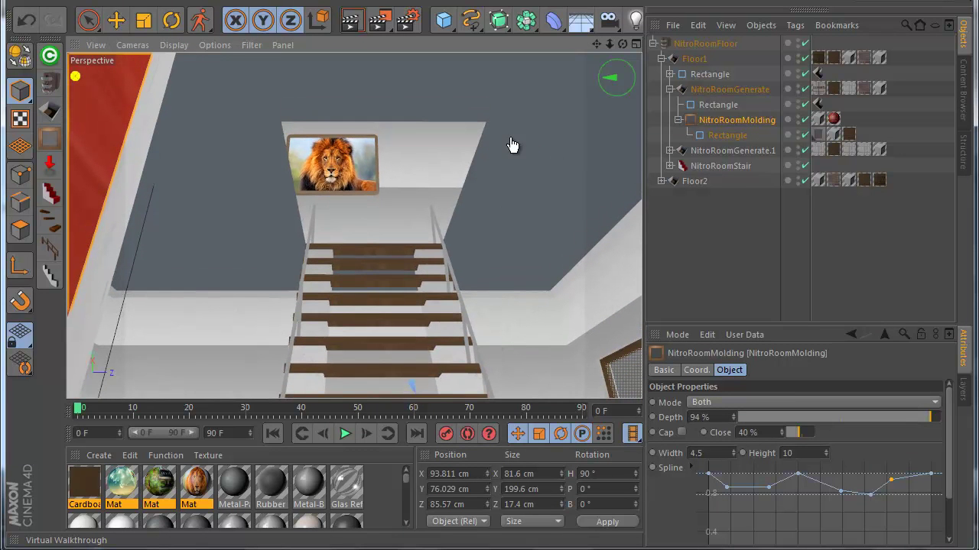
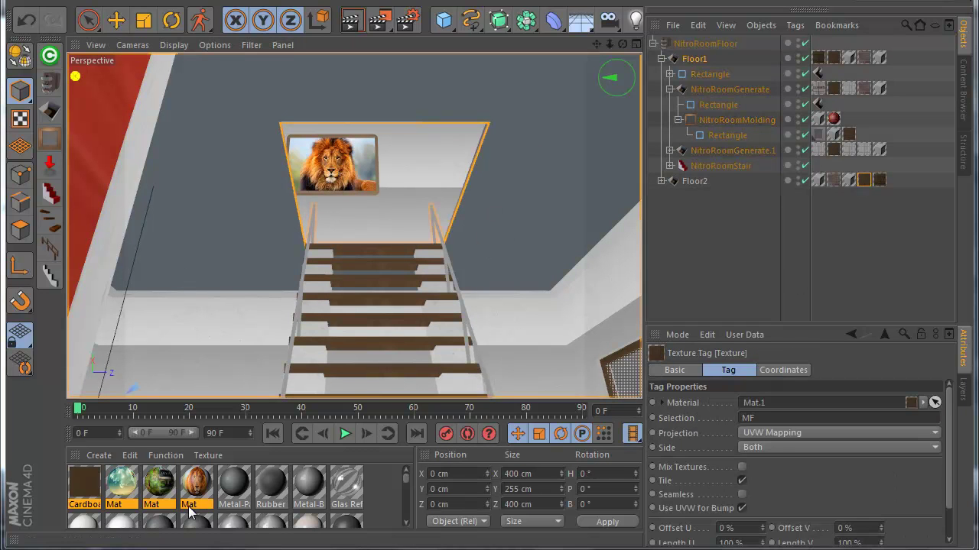
{"action": "scroll", "coordinate": [168, 518], "scroll_direction": "down", "scroll_amount": 5}
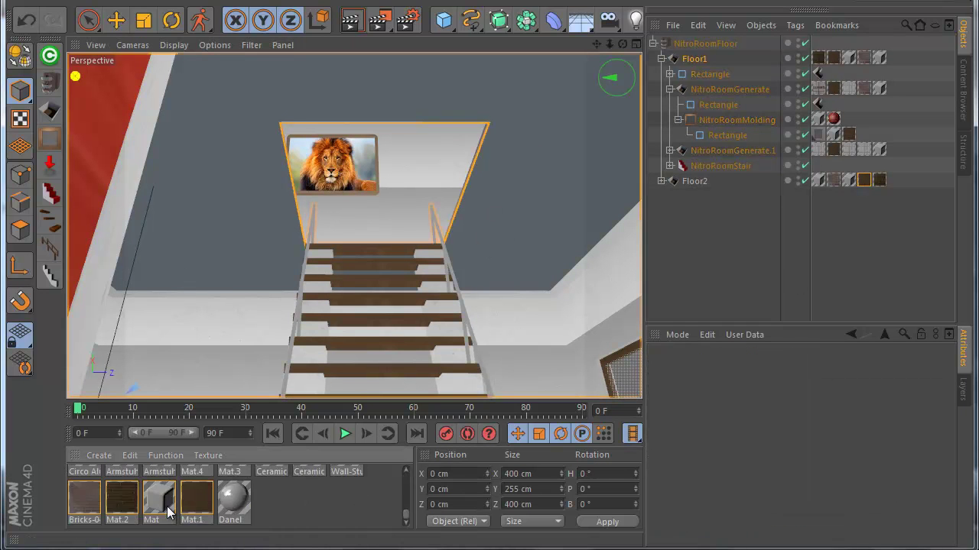
{"action": "scroll", "coordinate": [168, 514], "scroll_direction": "down", "scroll_amount": 2}
{"action": "left_click_drag", "start_coordinate": [166, 514], "coordinate": [550, 275]}
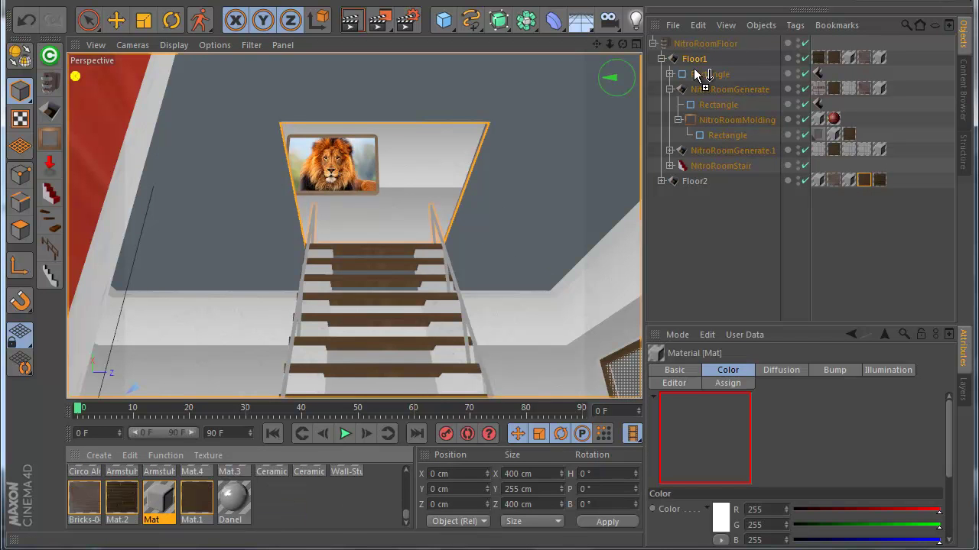
{"action": "left_click_drag", "start_coordinate": [694, 69], "coordinate": [695, 60]}
{"action": "left_click", "coordinate": [796, 417]}
{"action": "type", "text": "C"}
{"action": "left_click", "coordinate": [783, 475]}
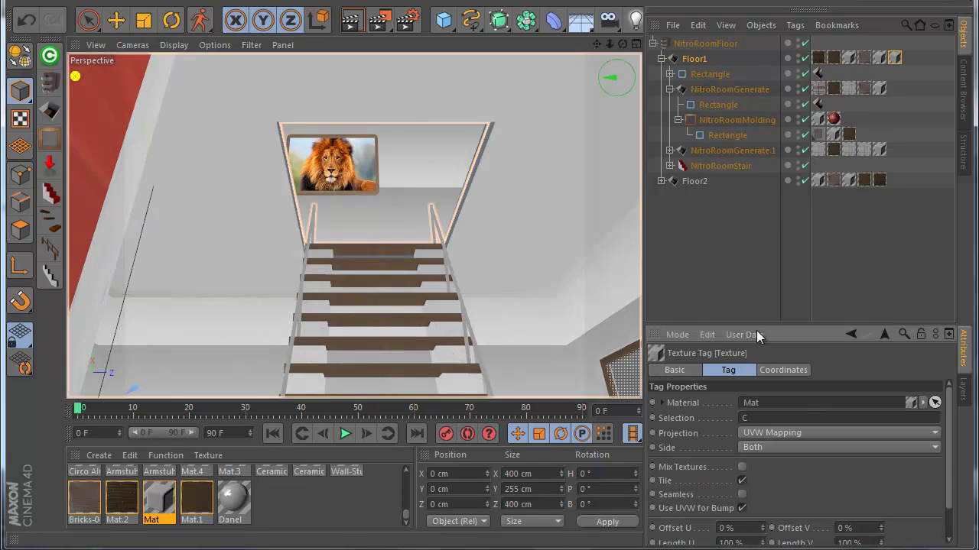
Copy Floor1's ceiling texture tag to NitroRoomStair and clear the copied tag's Selection value
{"action": "left_click", "coordinate": [741, 256]}
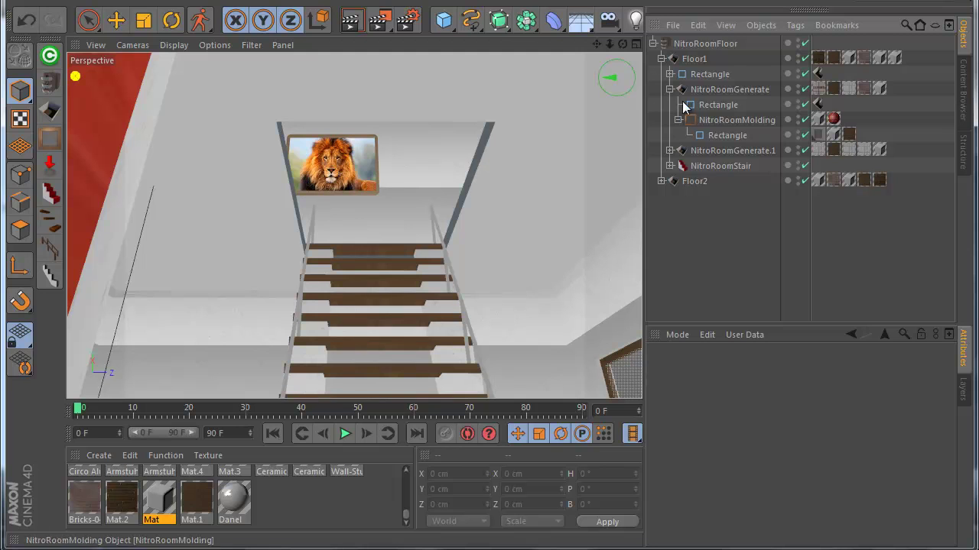
{"action": "left_click", "coordinate": [894, 58]}
{"action": "left_click_drag", "start_coordinate": [711, 160], "coordinate": [719, 166]}
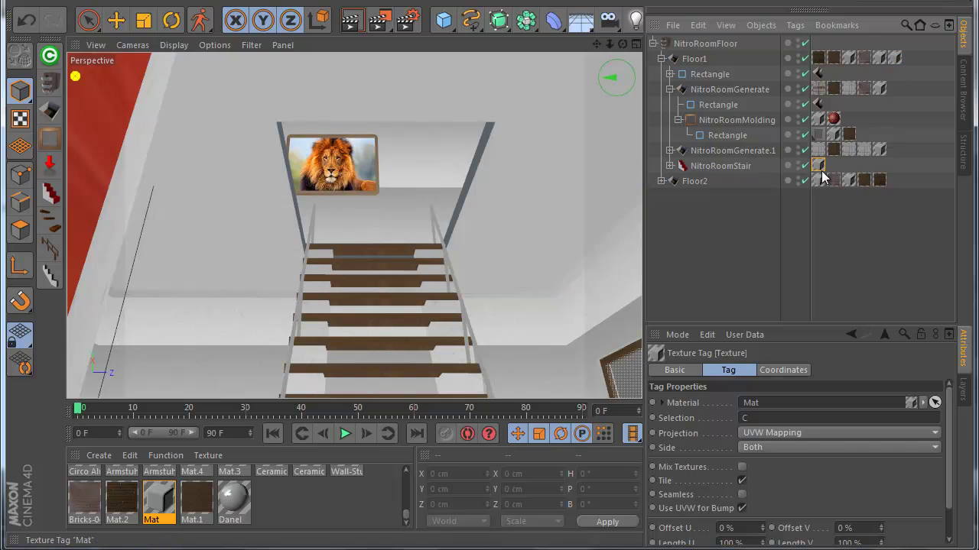
{"action": "left_click", "coordinate": [749, 418]}
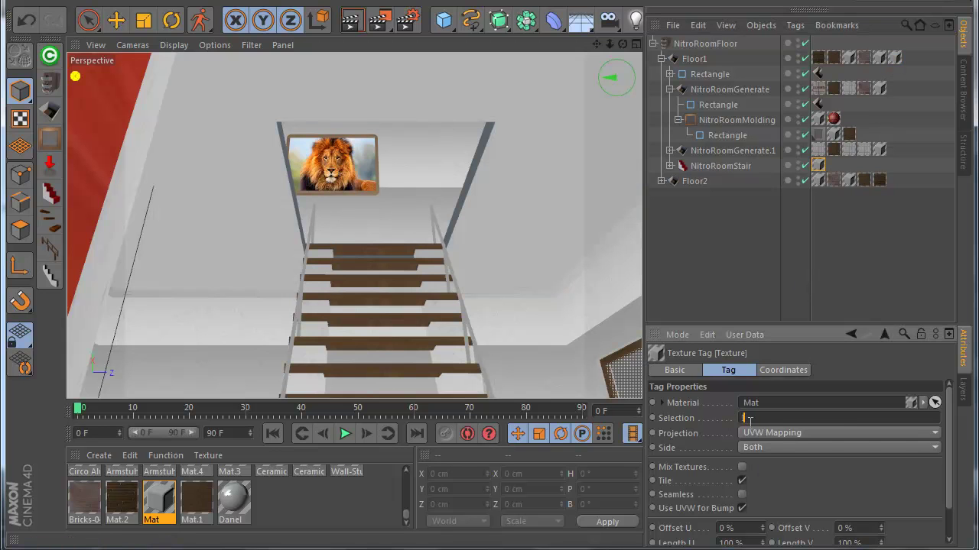
{"action": "left_click", "coordinate": [653, 214]}
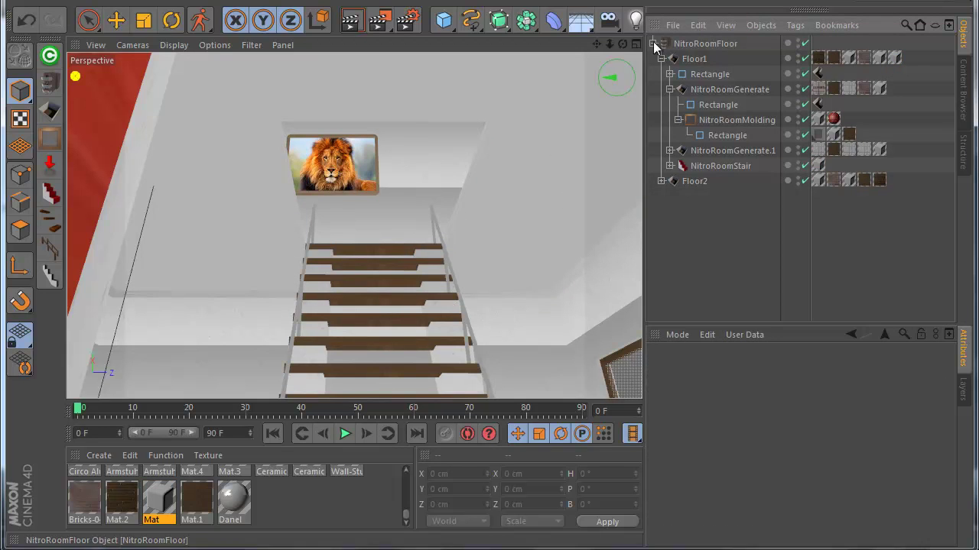
Set the Virtual Walkthrough mode to Fly-by, tour up the staircase into the second floor, and examine the whole building from above
{"action": "left_click_drag", "start_coordinate": [623, 43], "coordinate": [490, 340]}
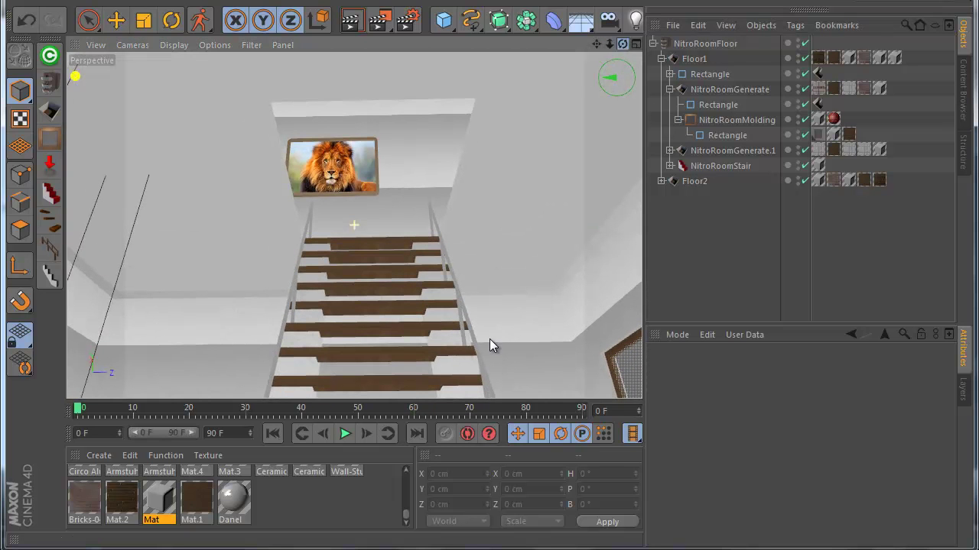
{"action": "left_click", "coordinate": [198, 21]}
{"action": "left_click", "coordinate": [761, 412]}
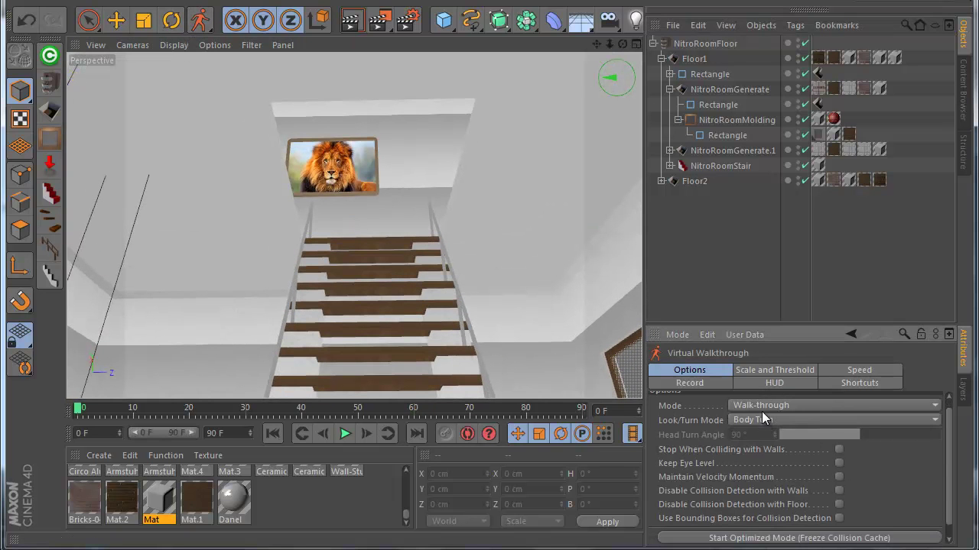
{"action": "left_click", "coordinate": [763, 429]}
{"action": "left_click_drag", "start_coordinate": [492, 346], "coordinate": [457, 359]}
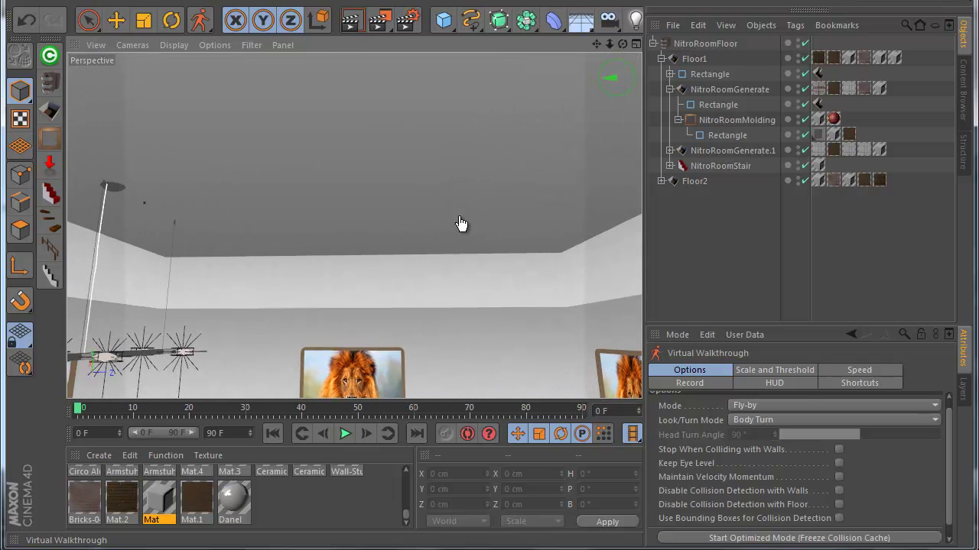
{"action": "left_click_drag", "start_coordinate": [461, 223], "coordinate": [409, 357]}
{"action": "left_click_drag", "start_coordinate": [610, 45], "coordinate": [489, 341]}
{"action": "left_click_drag", "start_coordinate": [622, 44], "coordinate": [489, 344]}
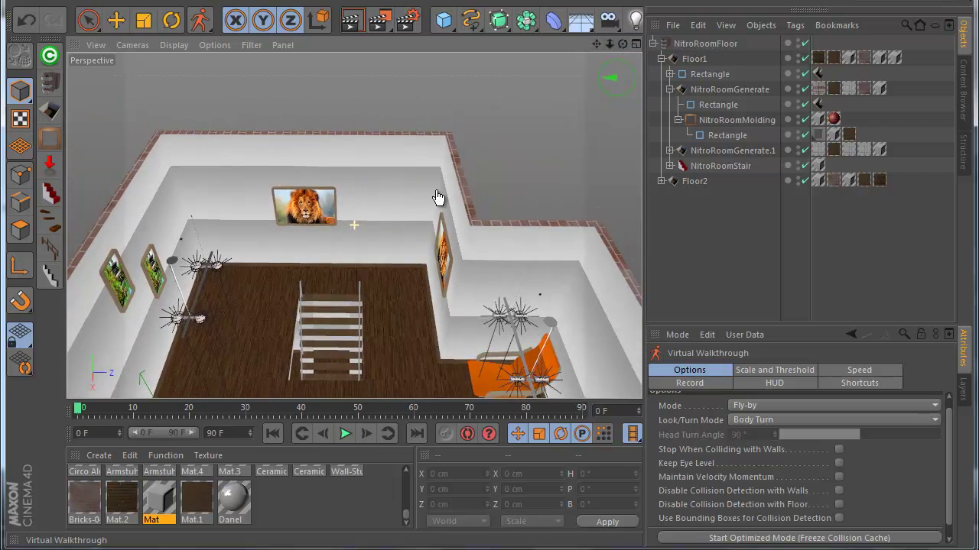
{"action": "scroll", "coordinate": [426, 256], "scroll_direction": "down", "scroll_amount": 5}
{"action": "scroll", "coordinate": [428, 257], "scroll_direction": "up", "scroll_amount": 3}
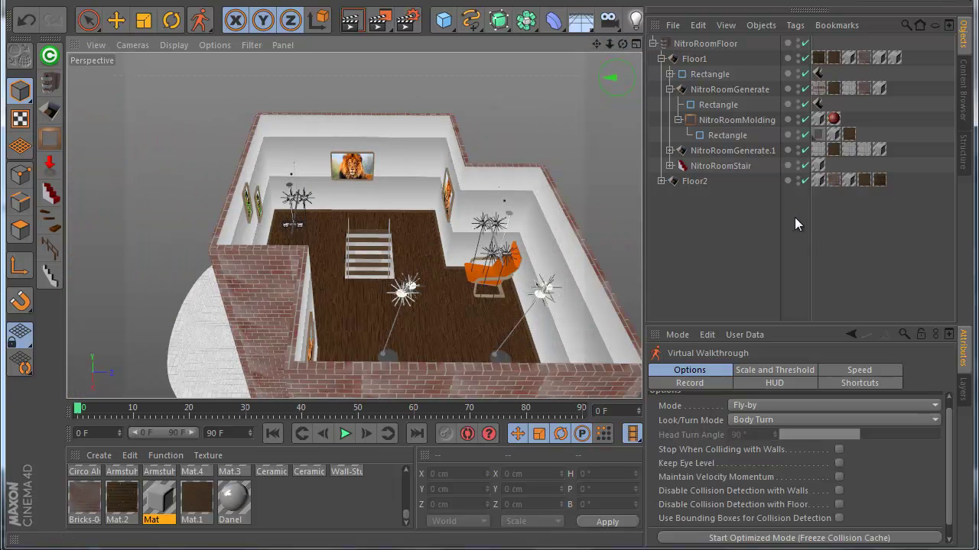
Collapse NitroRoomGenerate under Floor1 and turn on ShowOnly for NitroRoomFloor, isolating floor 1 in its Show Floor numbering
{"action": "left_click", "coordinate": [671, 166]}
{"action": "left_click", "coordinate": [670, 166]}
{"action": "left_click", "coordinate": [670, 89]}
{"action": "left_click", "coordinate": [684, 63]}
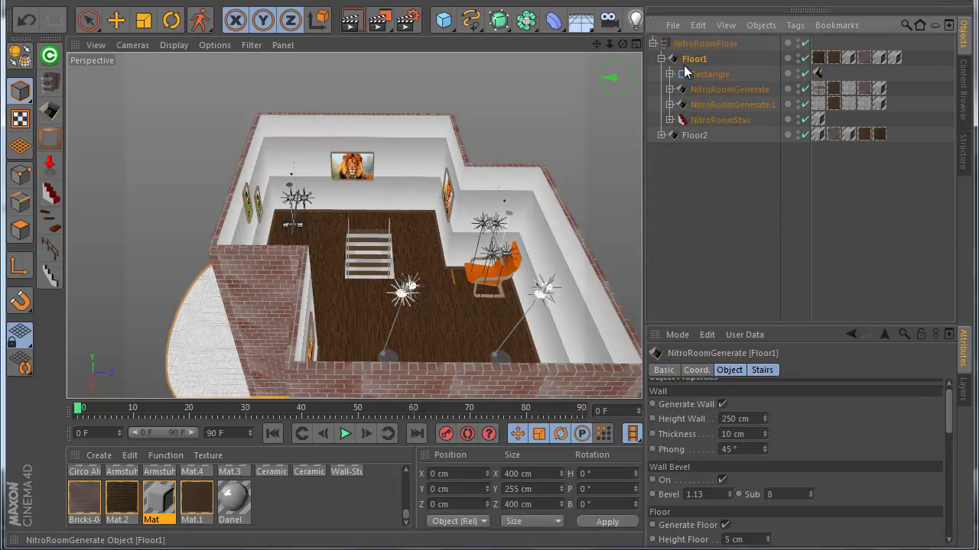
{"action": "left_click", "coordinate": [703, 45]}
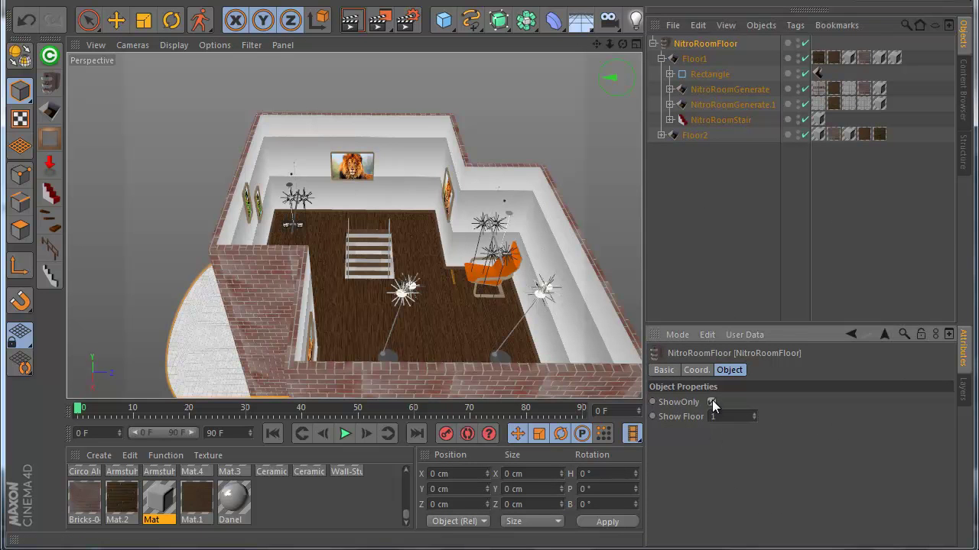
Add a Rectangle spline and make it the first child of Floor2
{"action": "left_click", "coordinate": [694, 135]}
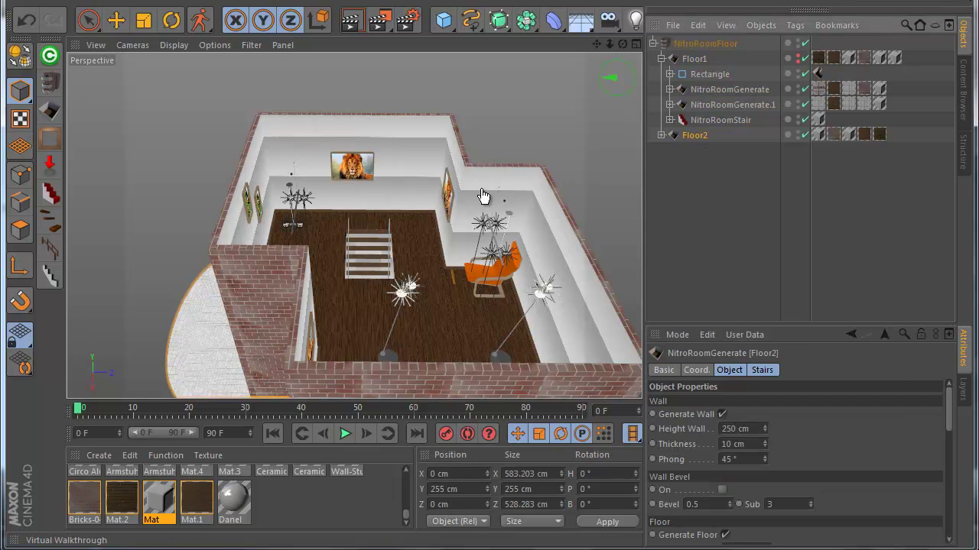
{"action": "scroll", "coordinate": [409, 198], "scroll_direction": "down", "scroll_amount": 3}
{"action": "scroll", "coordinate": [437, 206], "scroll_direction": "up", "scroll_amount": 2}
{"action": "left_click", "coordinate": [660, 135]}
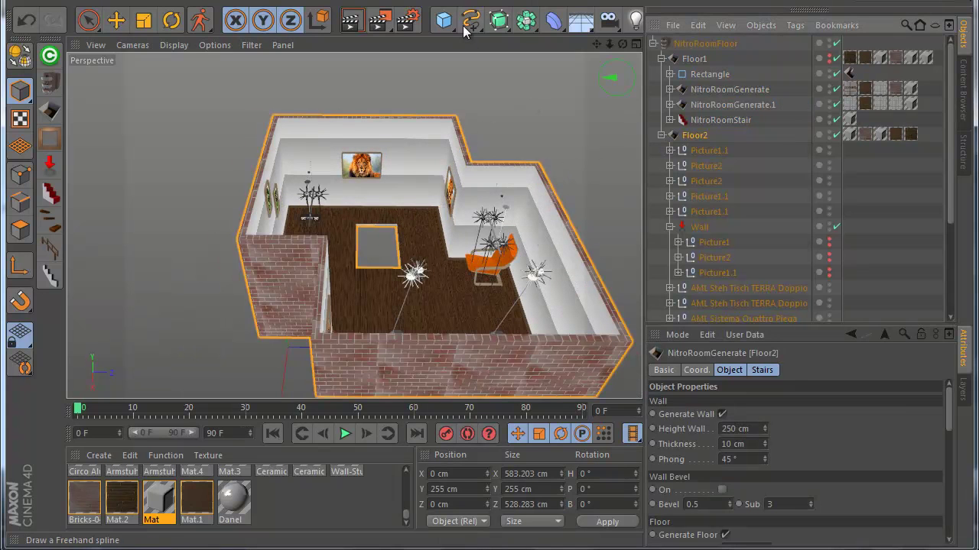
{"action": "left_click", "coordinate": [471, 20]}
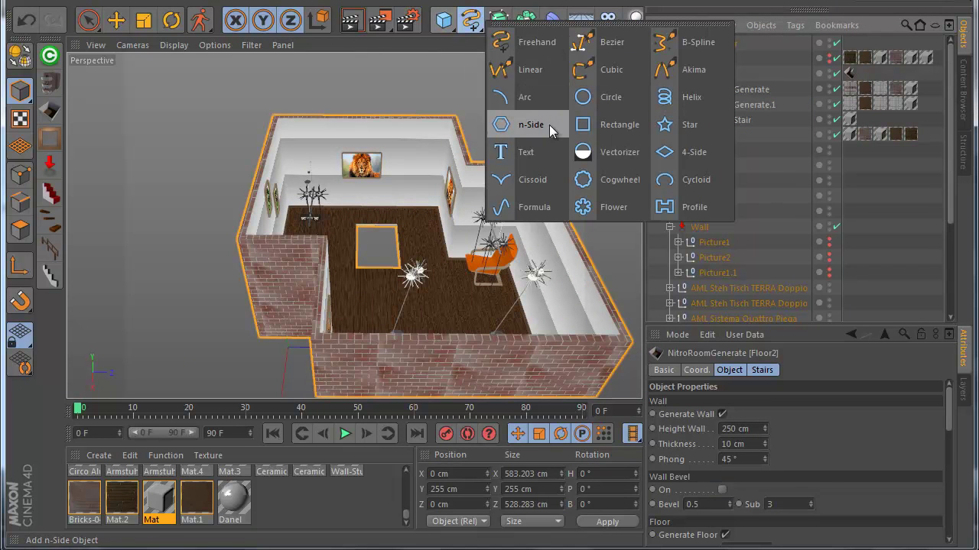
{"action": "left_click", "coordinate": [581, 125]}
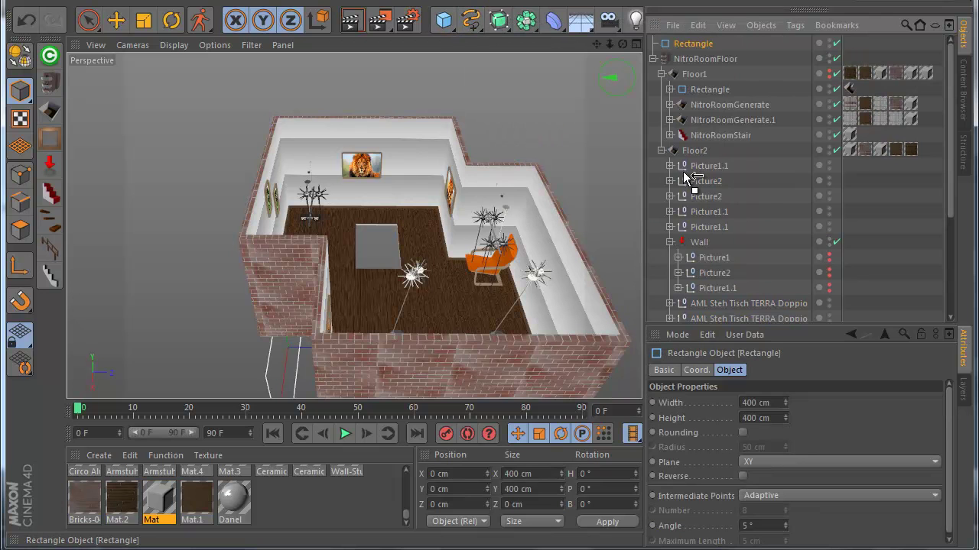
{"action": "left_click_drag", "start_coordinate": [682, 158], "coordinate": [685, 155]}
Scale the new rectangle uniformly down to 170 cm by 170 cm
{"action": "left_click", "coordinate": [144, 20]}
{"action": "left_click_drag", "start_coordinate": [347, 145], "coordinate": [325, 145]}
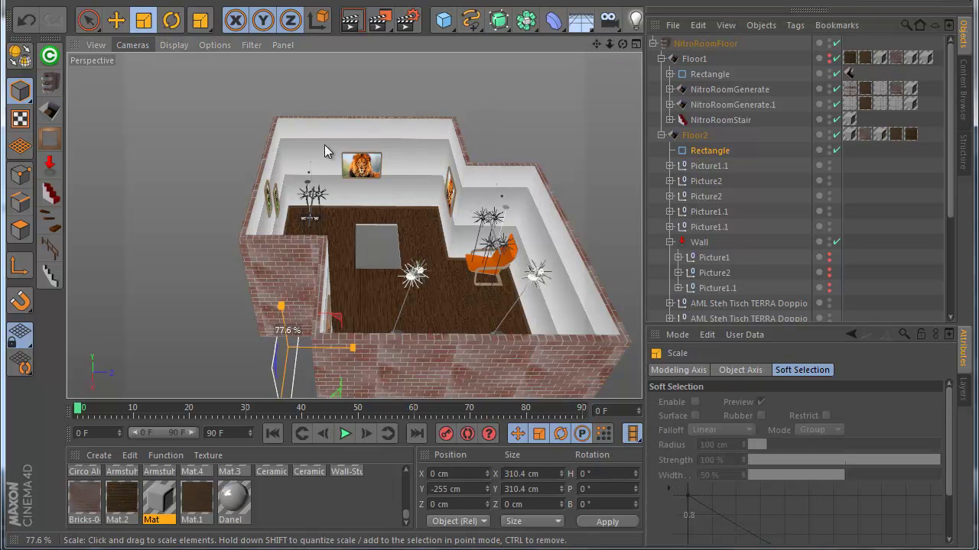
{"action": "left_click_drag", "start_coordinate": [179, 184], "coordinate": [141, 185]}
Add a NitroRoomHoleTag to Floor2's rectangle and raise it to about Y 121 cm, snapping it into the second-floor wall
{"action": "right_click", "coordinate": [715, 152]}
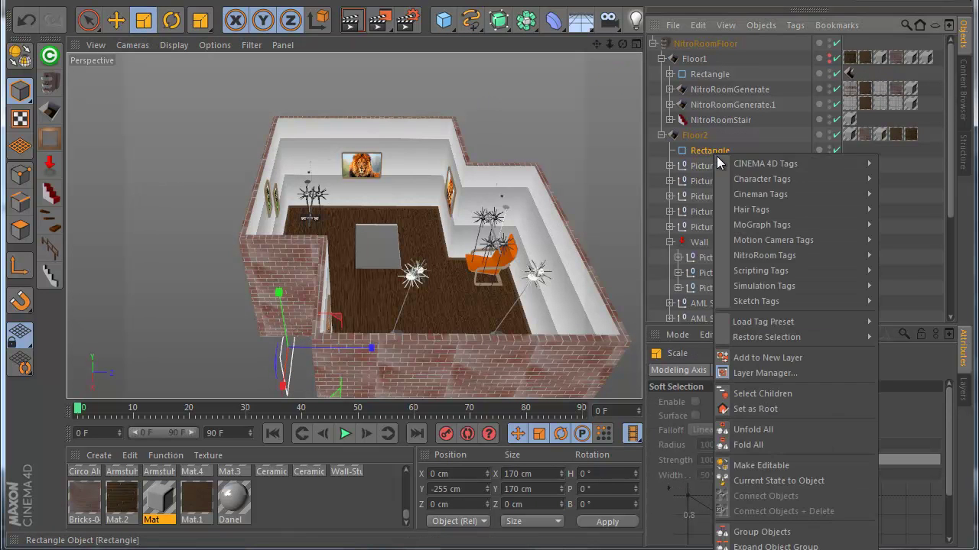
{"action": "mouse_move", "coordinate": [858, 199]}
{"action": "mouse_move", "coordinate": [849, 256]}
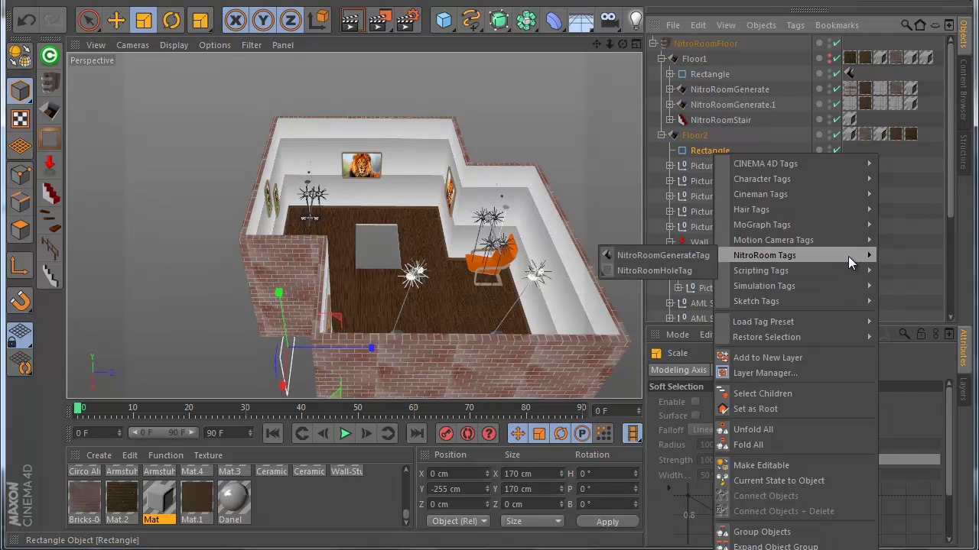
{"action": "left_click", "coordinate": [689, 263]}
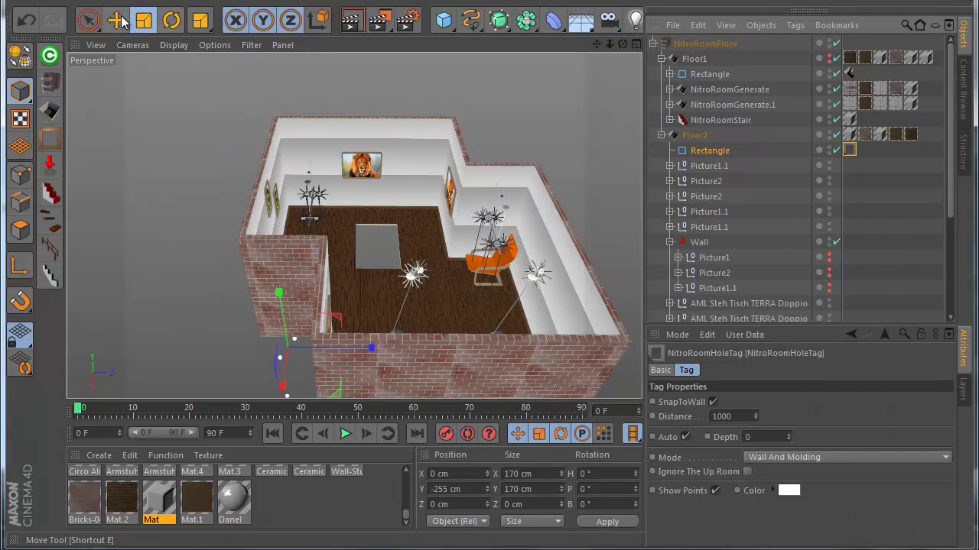
{"action": "left_click", "coordinate": [117, 20]}
{"action": "left_click_drag", "start_coordinate": [285, 300], "coordinate": [286, 178]}
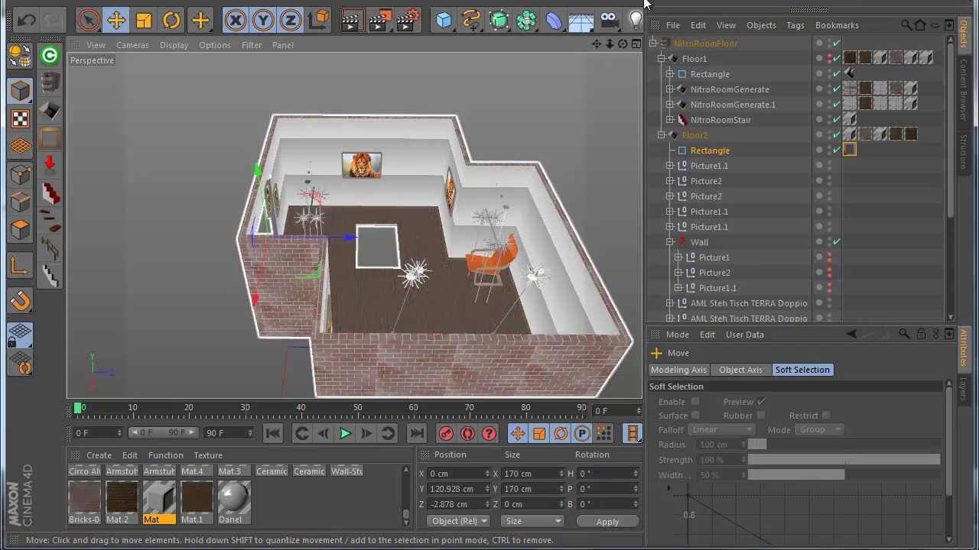
{"action": "left_click_drag", "start_coordinate": [490, 341], "coordinate": [493, 342], "text": "alt"}
{"action": "scroll", "coordinate": [492, 342], "scroll_direction": "up", "scroll_amount": 4}
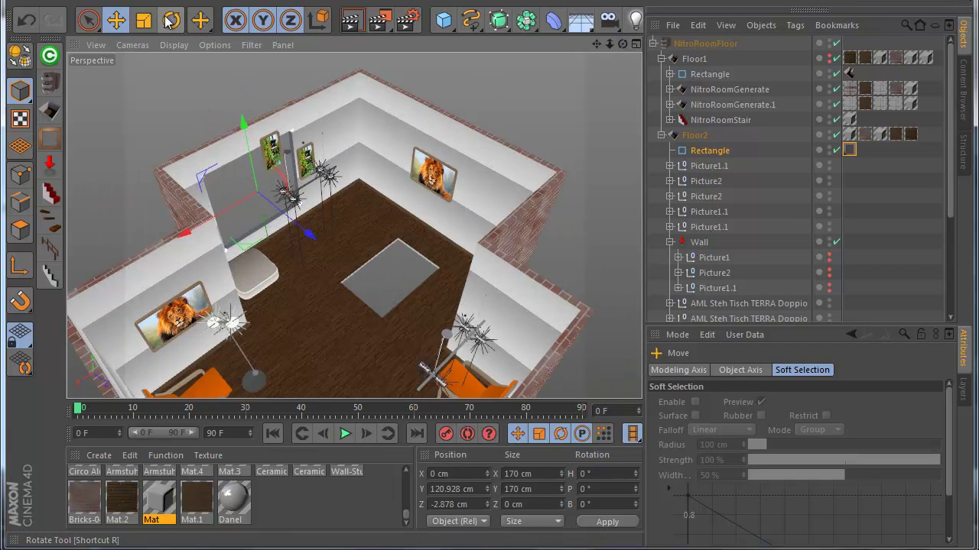
Scale the window hole rectangle to about 101 cm and shift it along the wall to about X 34 cm, Y 145 cm
{"action": "left_click", "coordinate": [144, 21]}
{"action": "left_click", "coordinate": [215, 46]}
{"action": "left_click", "coordinate": [100, 101]}
{"action": "left_click_drag", "start_coordinate": [398, 162], "coordinate": [156, 223]}
{"action": "left_click", "coordinate": [116, 20]}
{"action": "left_click_drag", "start_coordinate": [236, 213], "coordinate": [205, 210]}
{"action": "left_click_drag", "start_coordinate": [225, 144], "coordinate": [226, 132]}
{"action": "scroll", "coordinate": [395, 161], "scroll_direction": "down", "scroll_amount": 2}
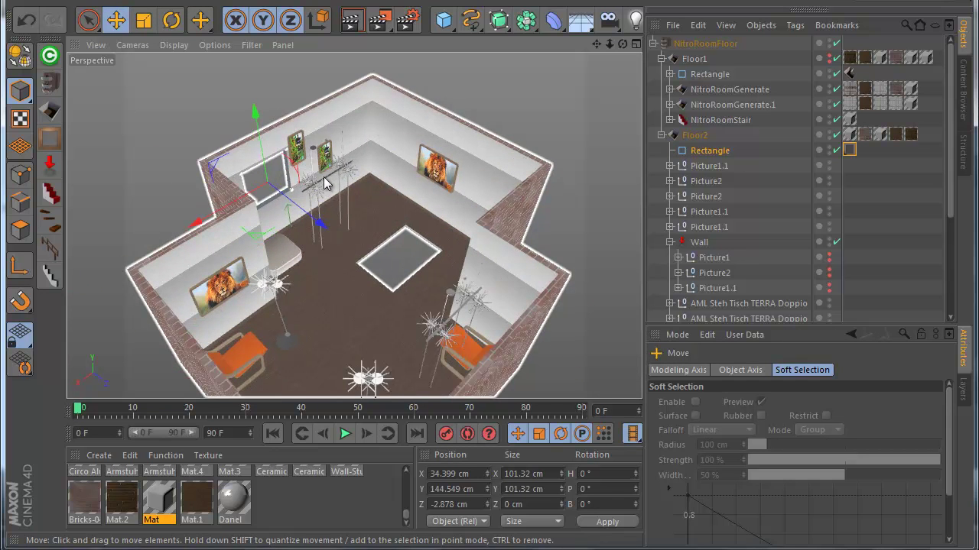
Add a NitroRoomMolding around the window hole rectangle and look over its width, height and spline settings
{"action": "left_click", "coordinate": [50, 138]}
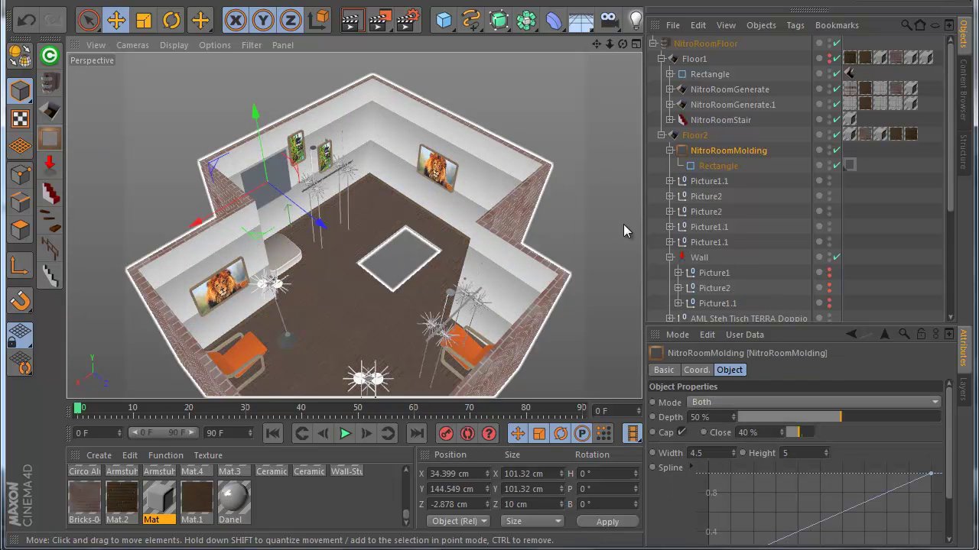
{"action": "scroll", "coordinate": [951, 489], "scroll_direction": "down", "scroll_amount": 2}
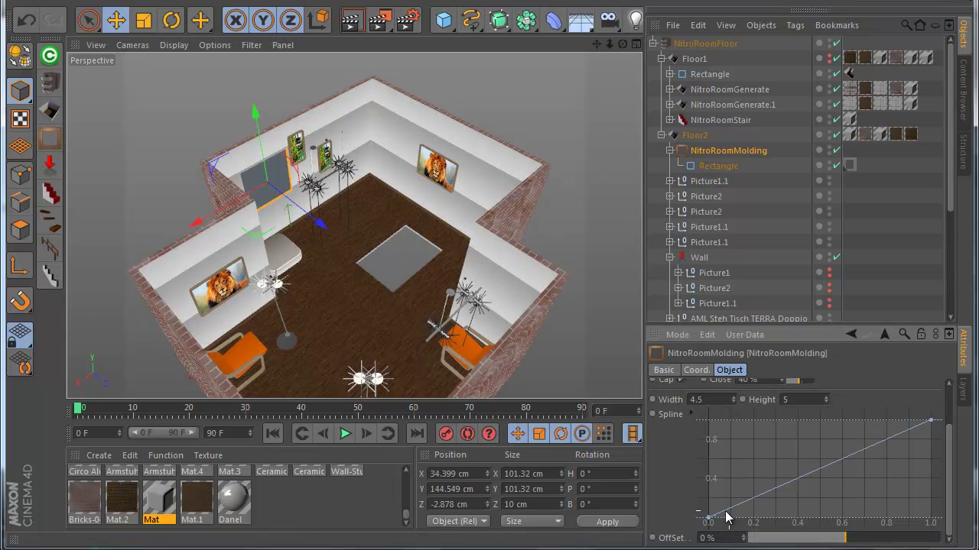
{"action": "left_click", "coordinate": [849, 261]}
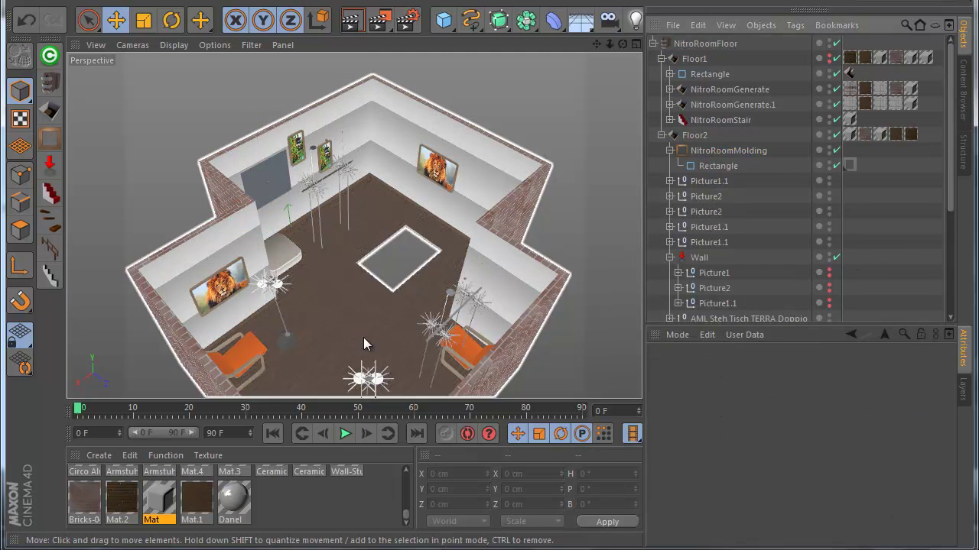
Apply Mat.1 to the window's NitroRoomMolding, restrict its texture tag to selection M and set Cubic projection
{"action": "left_click_drag", "start_coordinate": [190, 503], "coordinate": [703, 150]}
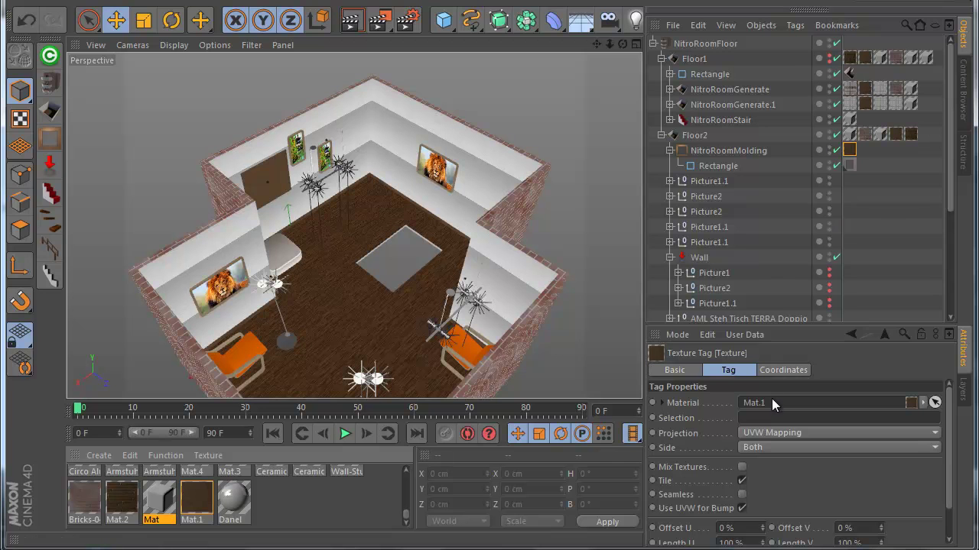
{"action": "left_click", "coordinate": [770, 415]}
{"action": "left_click", "coordinate": [813, 433]}
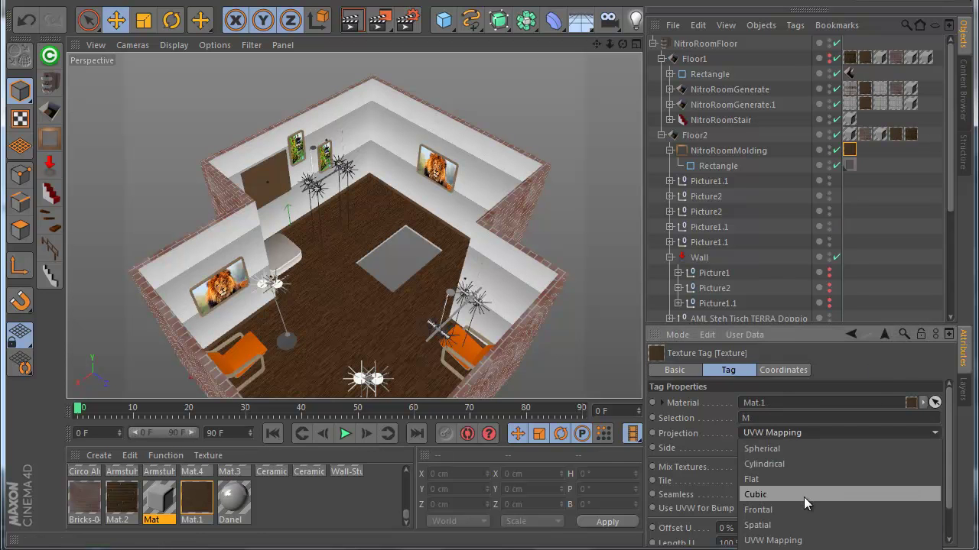
{"action": "left_click", "coordinate": [803, 496]}
{"action": "left_click", "coordinate": [800, 256]}
Apply the glass material to the window's NitroRoomMolding as a second texture
{"action": "scroll", "coordinate": [279, 184], "scroll_direction": "up", "scroll_amount": 5}
{"action": "scroll", "coordinate": [267, 182], "scroll_direction": "up", "scroll_amount": 5}
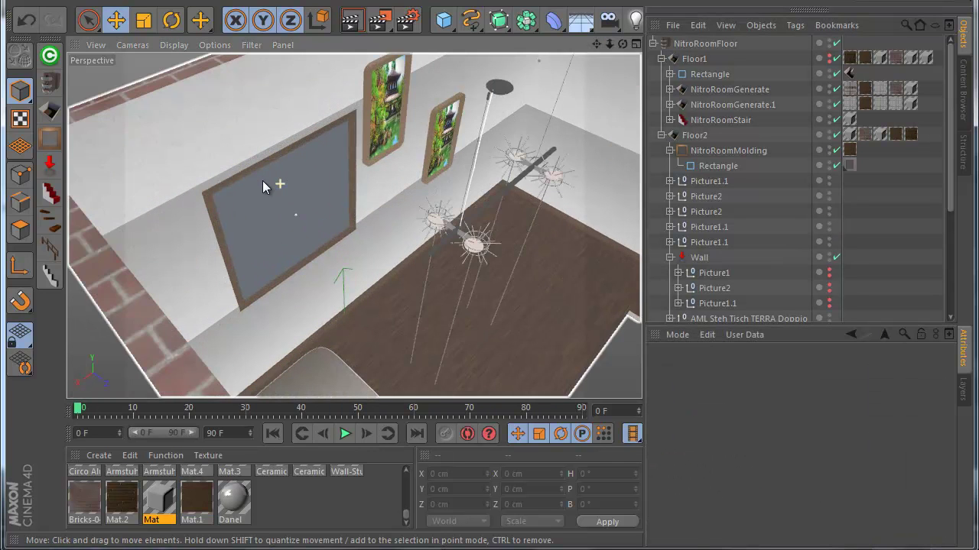
{"action": "scroll", "coordinate": [283, 512], "scroll_direction": "up", "scroll_amount": 3}
{"action": "scroll", "coordinate": [283, 513], "scroll_direction": "down", "scroll_amount": 2}
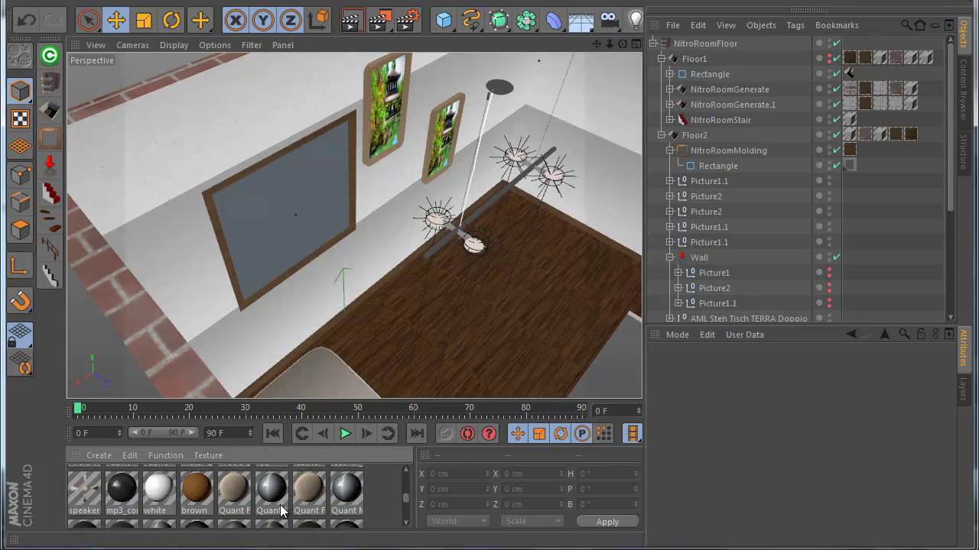
{"action": "scroll", "coordinate": [258, 501], "scroll_direction": "up", "scroll_amount": 4}
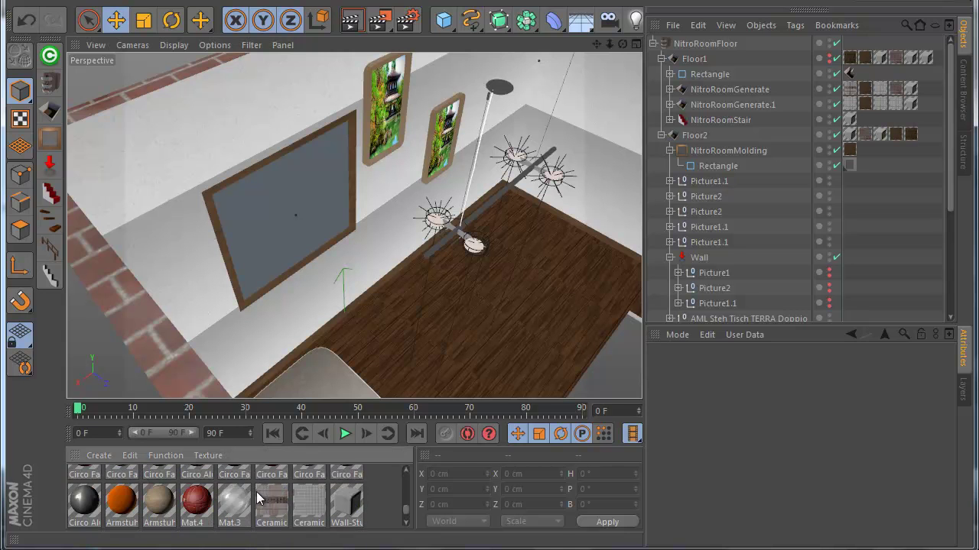
{"action": "left_click_drag", "start_coordinate": [573, 373], "coordinate": [726, 167]}
Examine the glazed window and the isolated second floor from several angles and distances
{"action": "left_click_drag", "start_coordinate": [622, 44], "coordinate": [490, 339]}
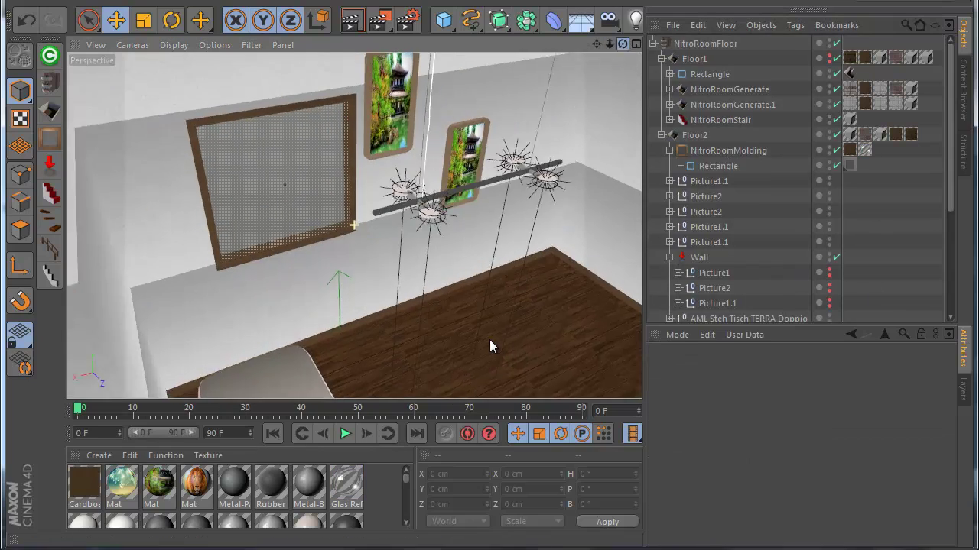
{"action": "scroll", "coordinate": [396, 206], "scroll_direction": "down", "scroll_amount": 8}
{"action": "left_click_drag", "start_coordinate": [622, 44], "coordinate": [496, 340]}
{"action": "scroll", "coordinate": [496, 340], "scroll_direction": "down", "scroll_amount": 8}
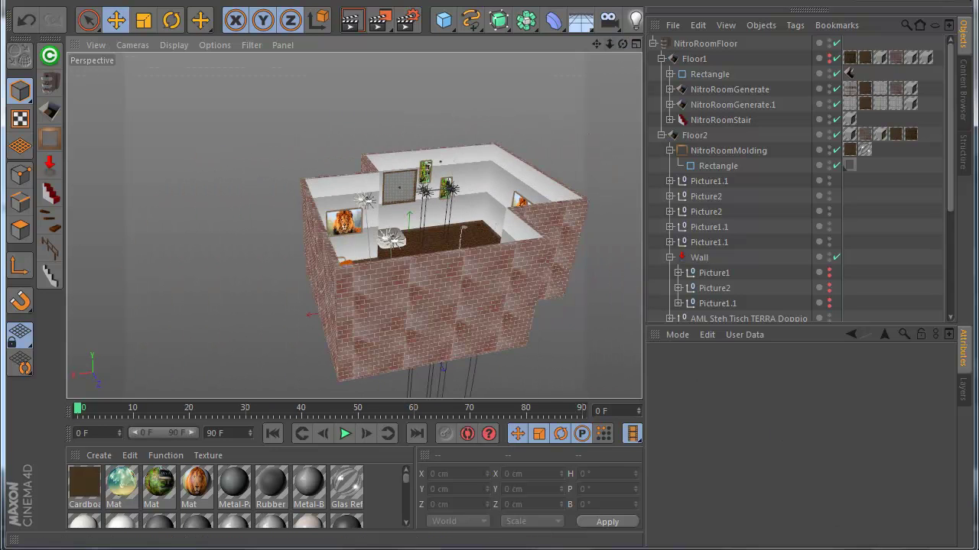
{"action": "left_click_drag", "start_coordinate": [621, 46], "coordinate": [487, 341]}
{"action": "scroll", "coordinate": [459, 168], "scroll_direction": "down", "scroll_amount": 3}
{"action": "scroll", "coordinate": [446, 174], "scroll_direction": "up", "scroll_amount": 3}
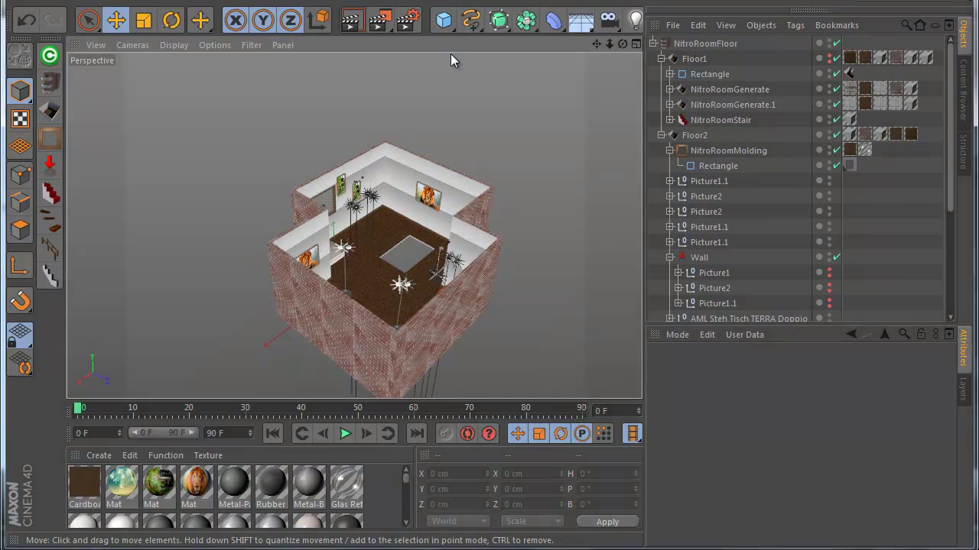
{"action": "scroll", "coordinate": [448, 157], "scroll_direction": "down", "scroll_amount": 2}
{"action": "scroll", "coordinate": [441, 163], "scroll_direction": "up", "scroll_amount": 2}
Turn off ShowOnly for NitroRoomFloor to display both floors, and examine the new window from outside the building
{"action": "left_click", "coordinate": [704, 46]}
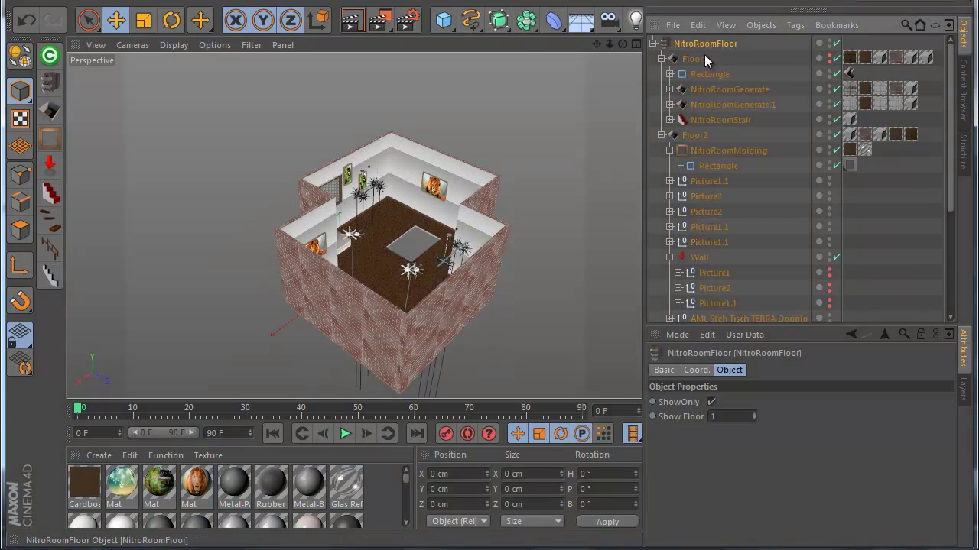
{"action": "left_click_drag", "start_coordinate": [508, 310], "coordinate": [459, 306], "text": "alt"}
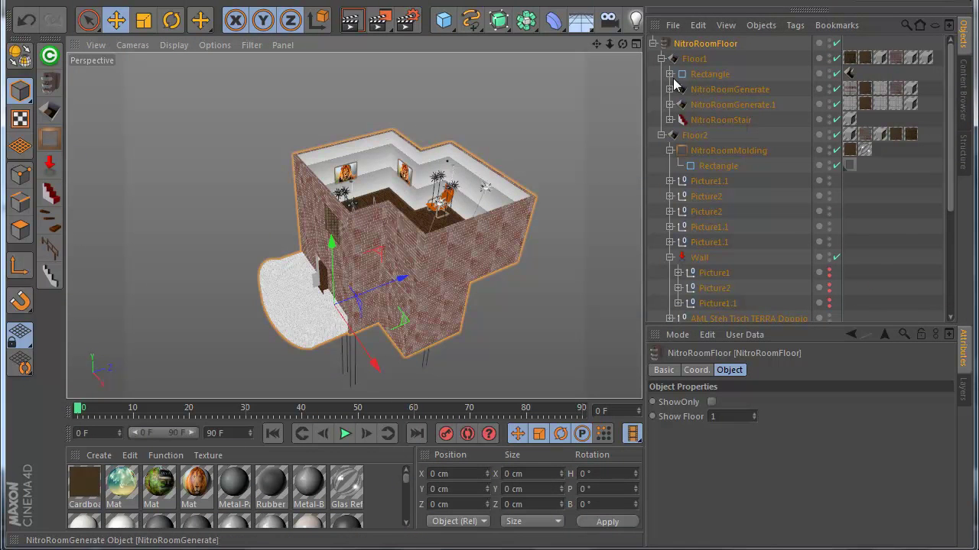
{"action": "left_click_drag", "start_coordinate": [623, 45], "coordinate": [497, 338]}
{"action": "scroll", "coordinate": [428, 222], "scroll_direction": "up", "scroll_amount": 5}
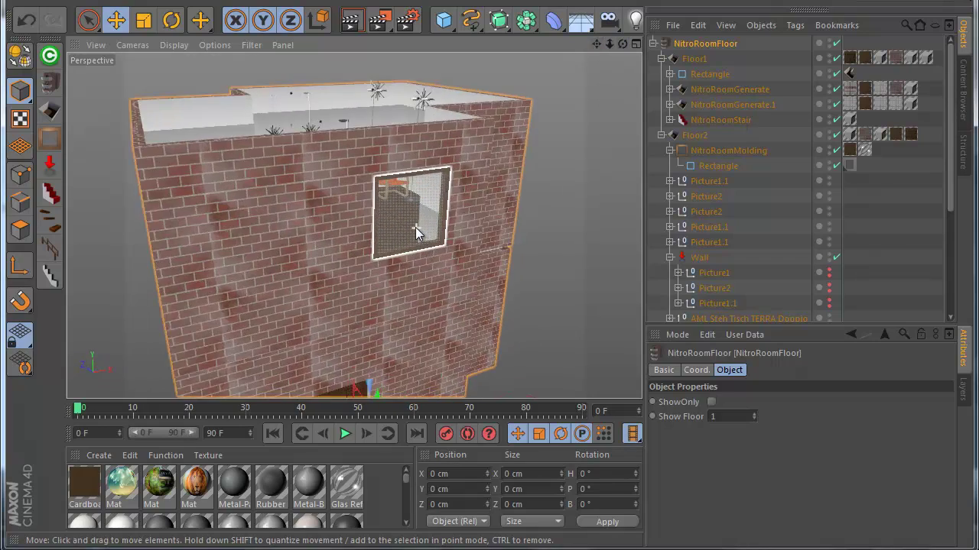